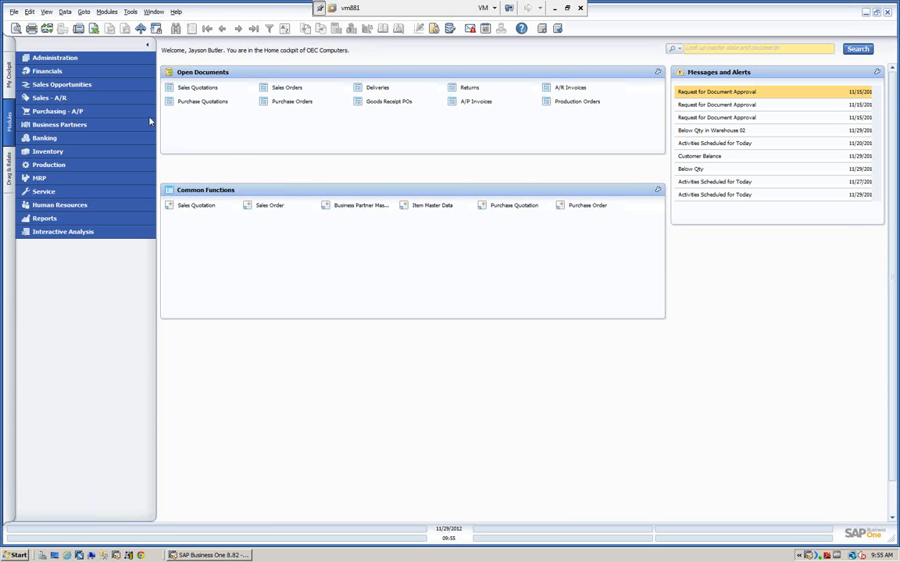
Enable Budget Initialization in the General Settings, mark all P/L accounts as budget accounts, and save the settings.
click(87, 59)
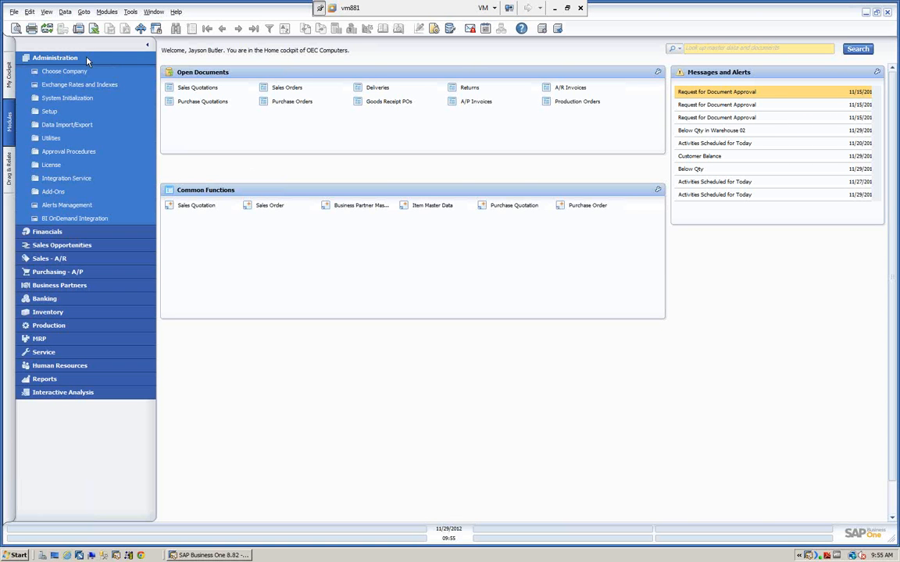
click(67, 99)
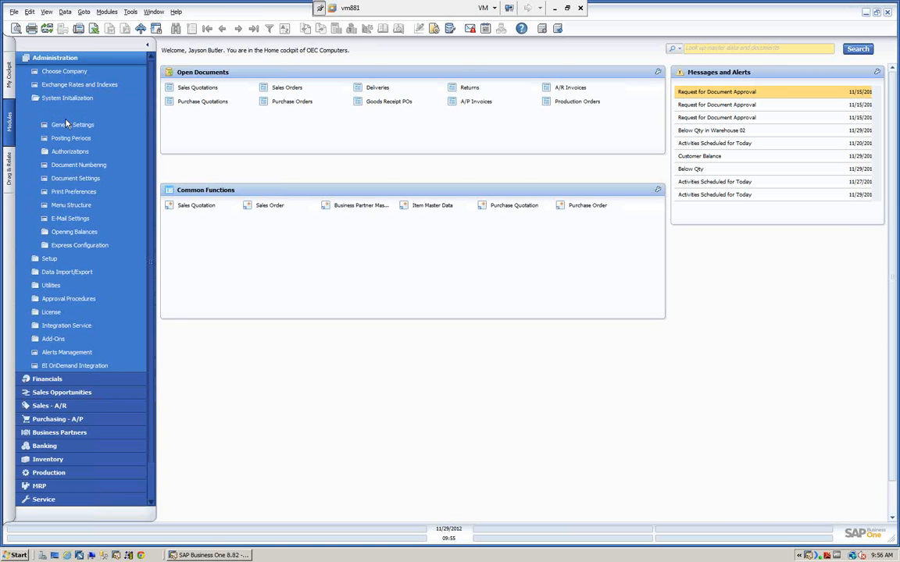
click(70, 126)
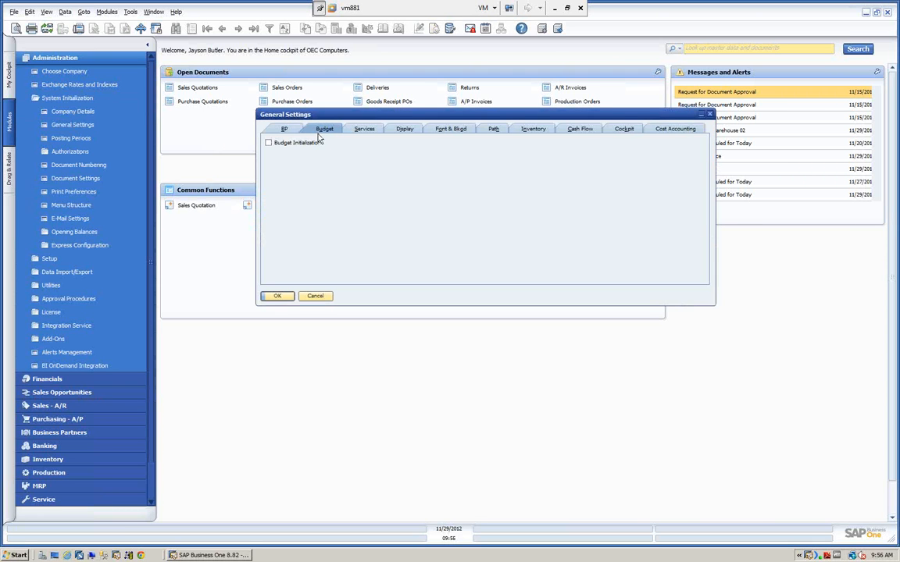
click(268, 143)
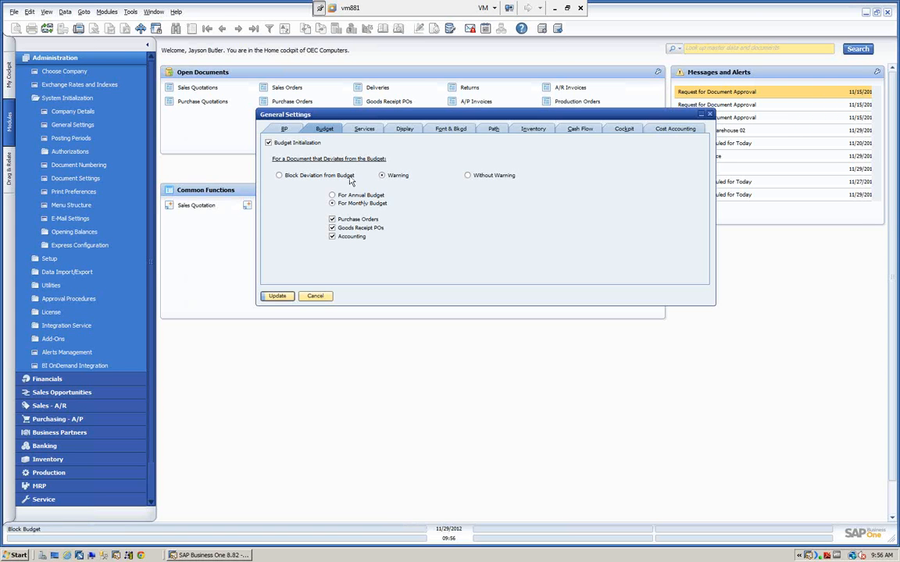
click(278, 301)
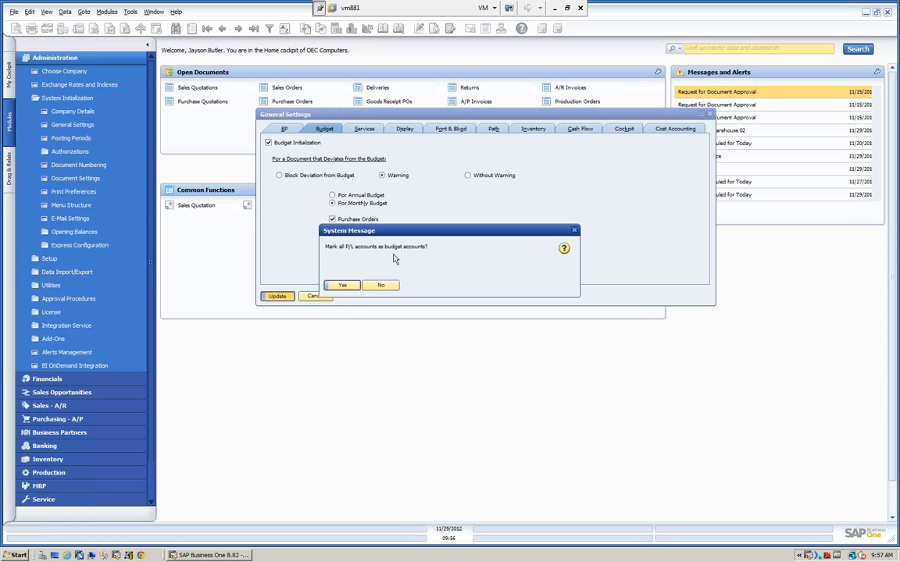
click(341, 285)
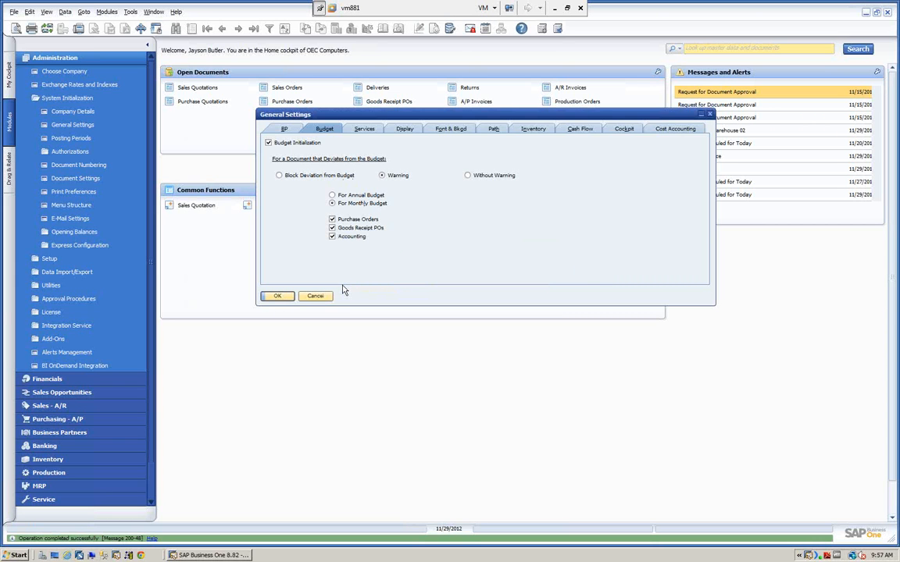
click(277, 296)
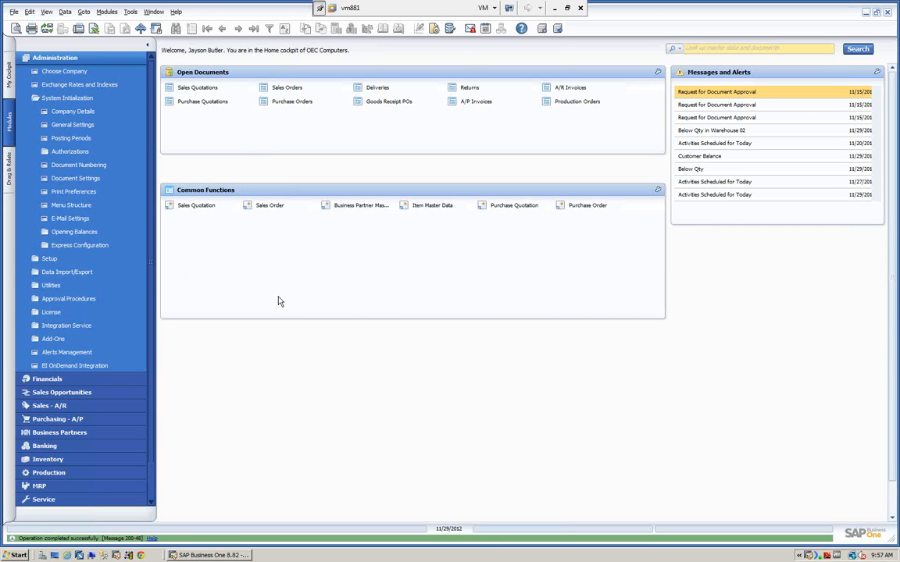
Open the account details of the Sales Revenues - Domestic revenue account in the chart of accounts.
click(91, 61)
click(73, 73)
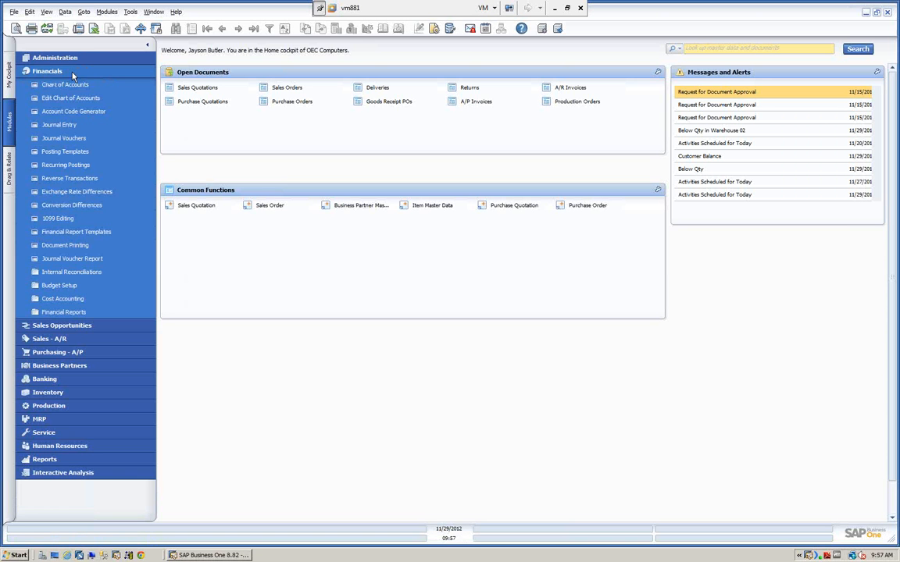
click(69, 85)
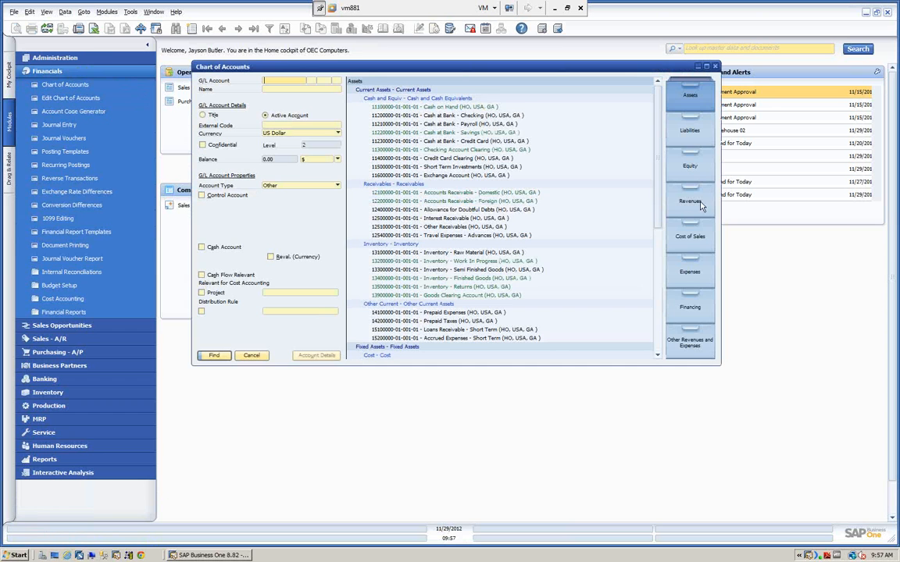
click(687, 203)
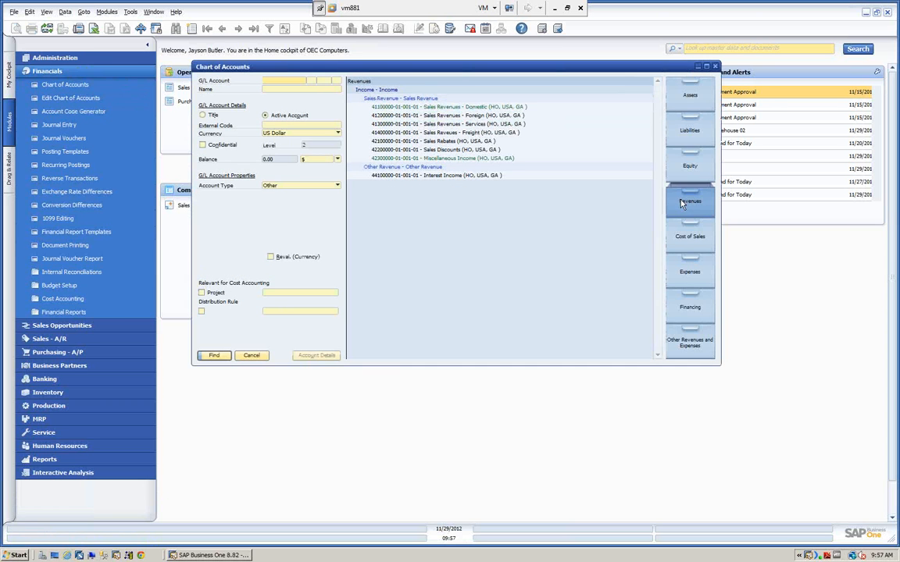
click(410, 108)
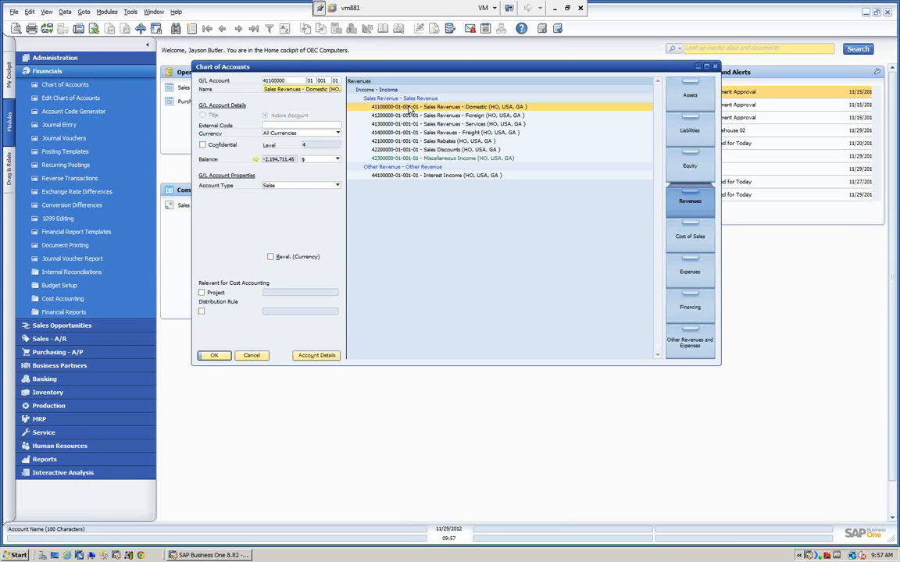
click(316, 356)
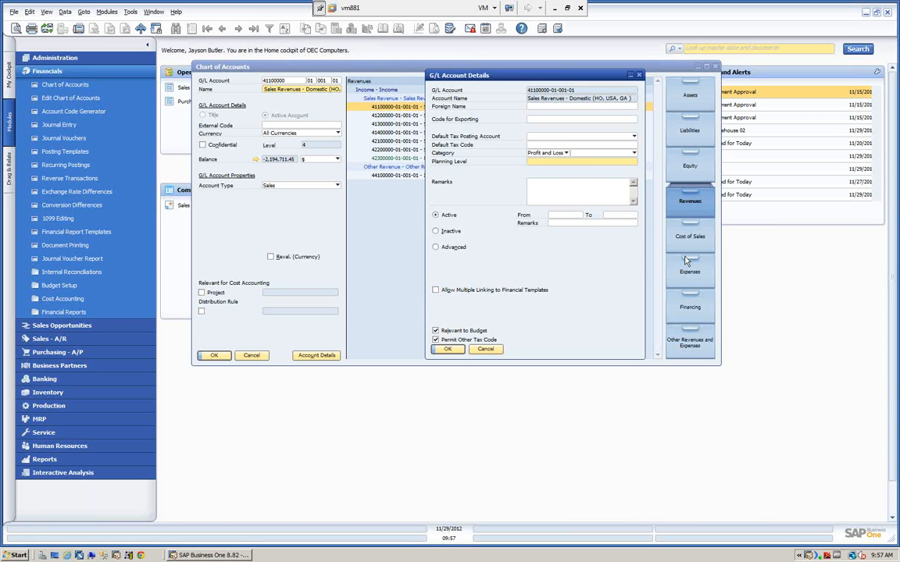
Switch Relevant to Budget off and on again for the Sales Revenues - Domestic account, update it and close the chart of accounts.
click(438, 333)
click(436, 331)
click(448, 351)
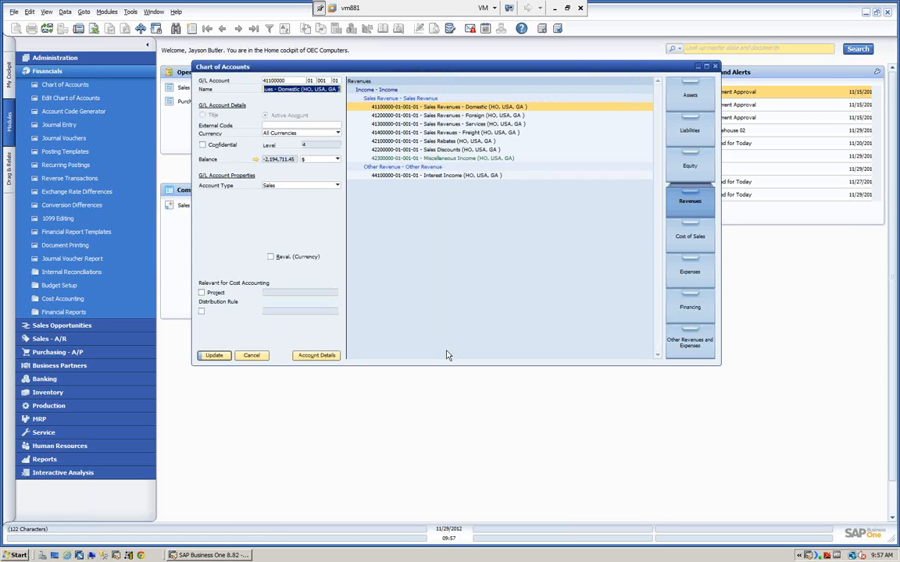
click(215, 356)
click(215, 356)
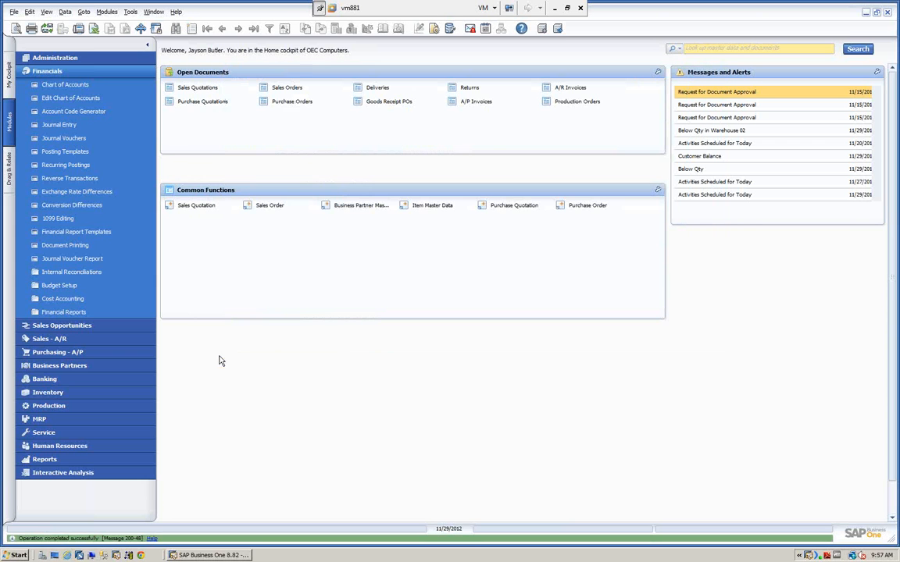
Open the Budget Scenarios setup from the financials area, enlarging and repositioning its window to show more columns and rows.
click(88, 75)
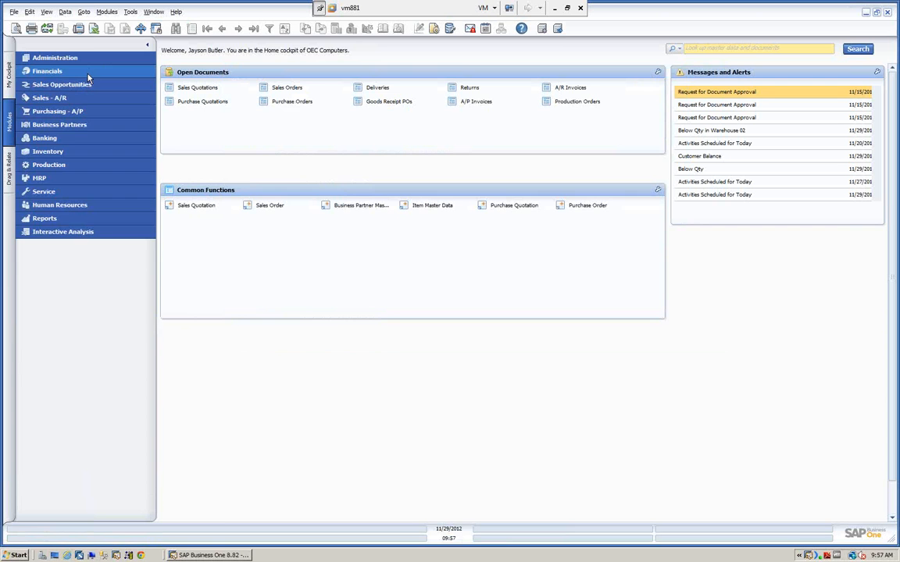
click(89, 75)
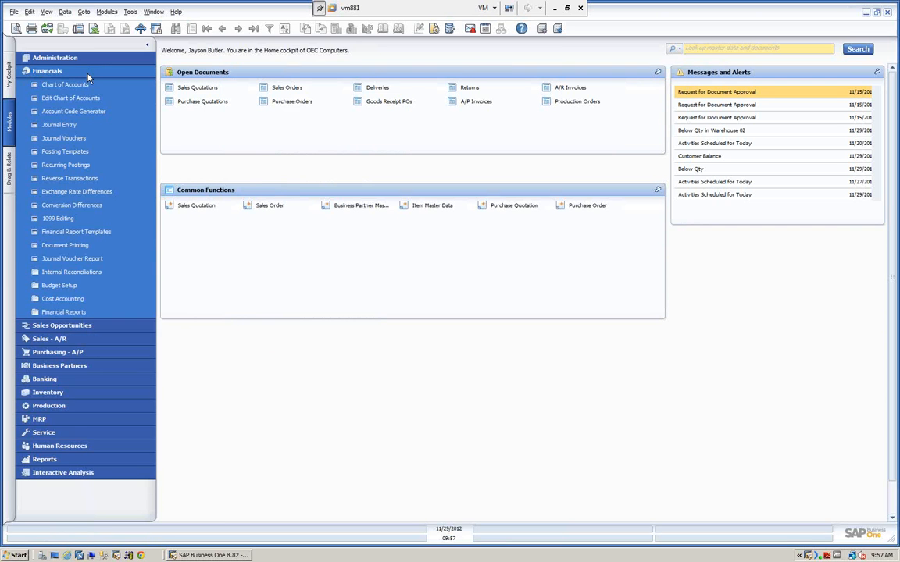
click(57, 286)
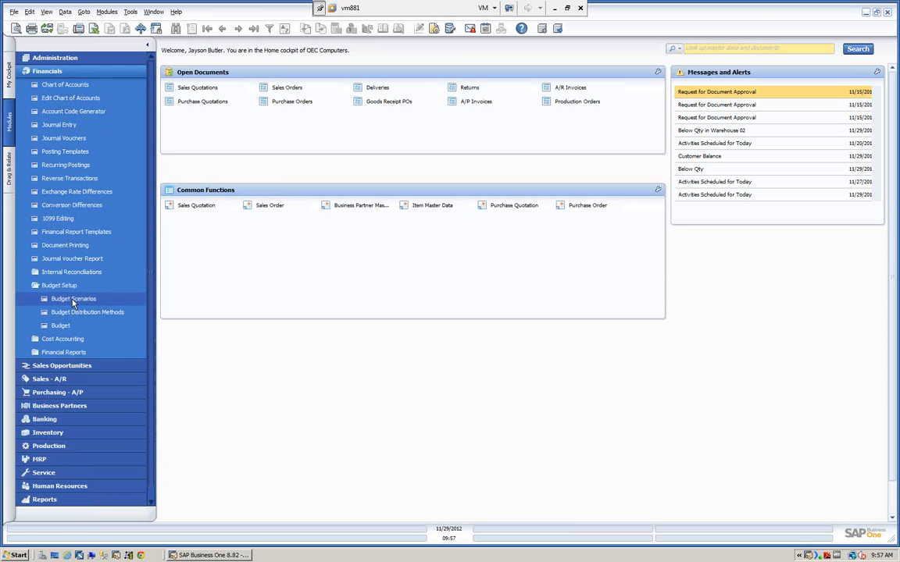
click(73, 300)
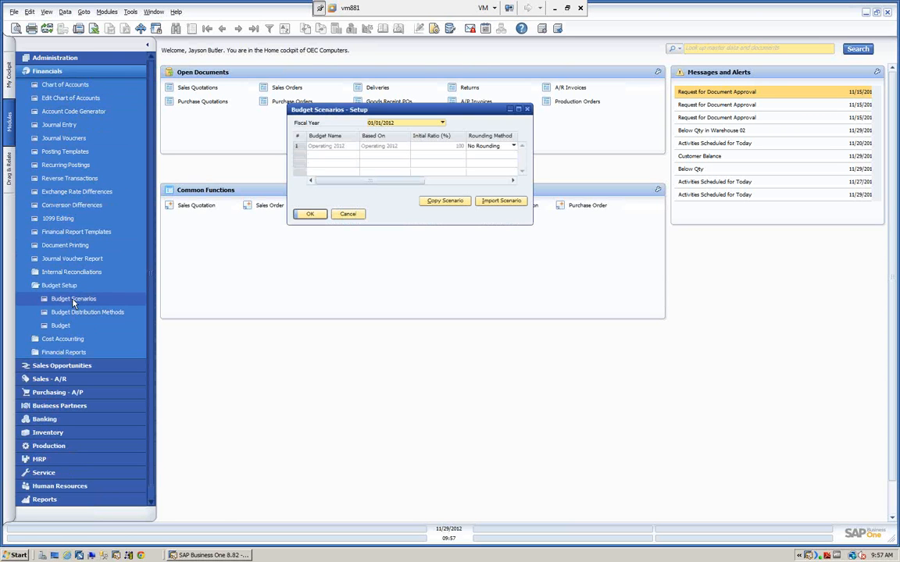
drag(351, 112, 345, 214)
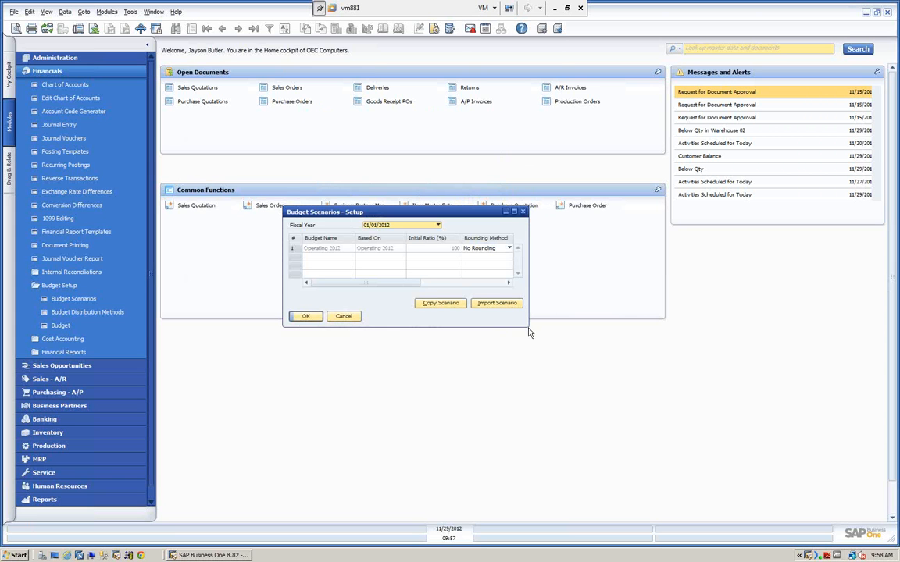
drag(528, 326, 647, 419)
drag(353, 212, 309, 188)
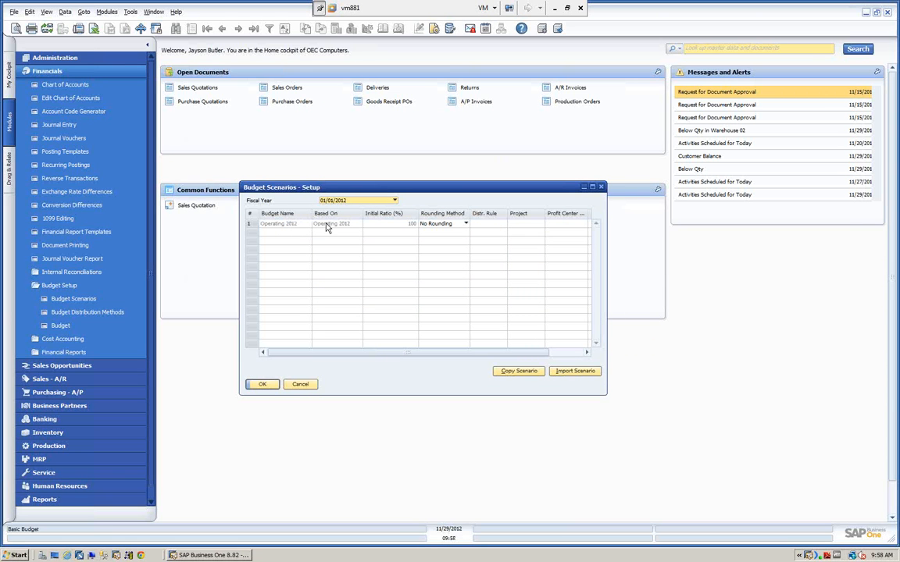
Check the fiscal years offered for budget scenarios, and review the latest entries in the company's posting periods.
click(395, 201)
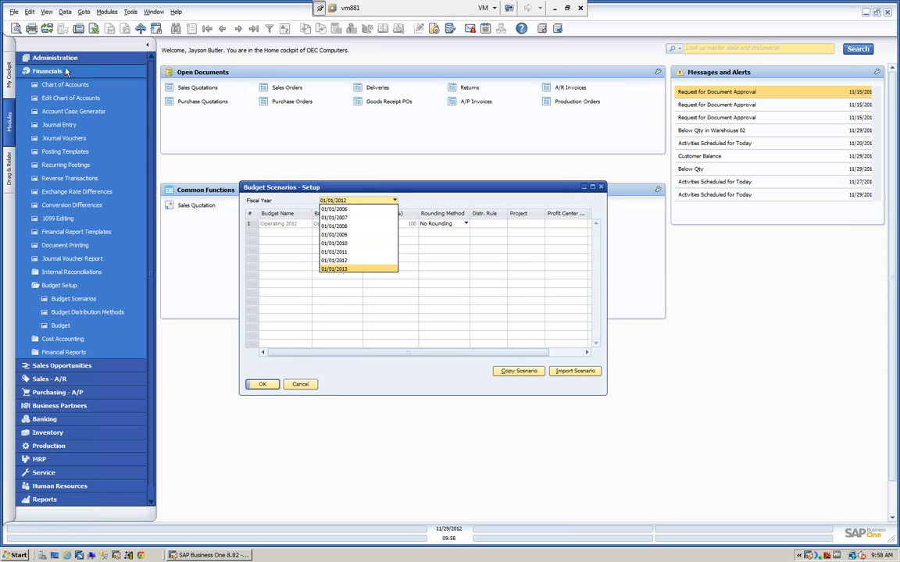
click(301, 385)
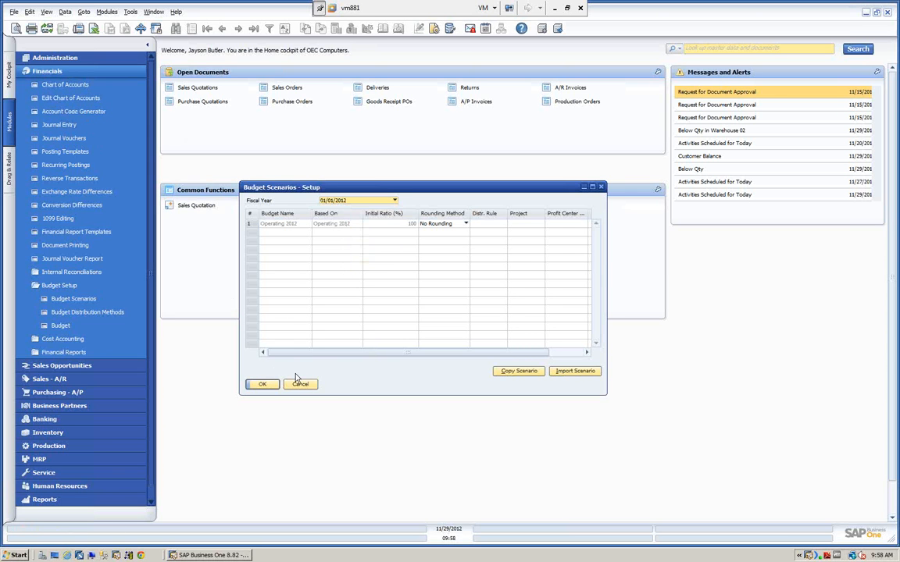
click(71, 58)
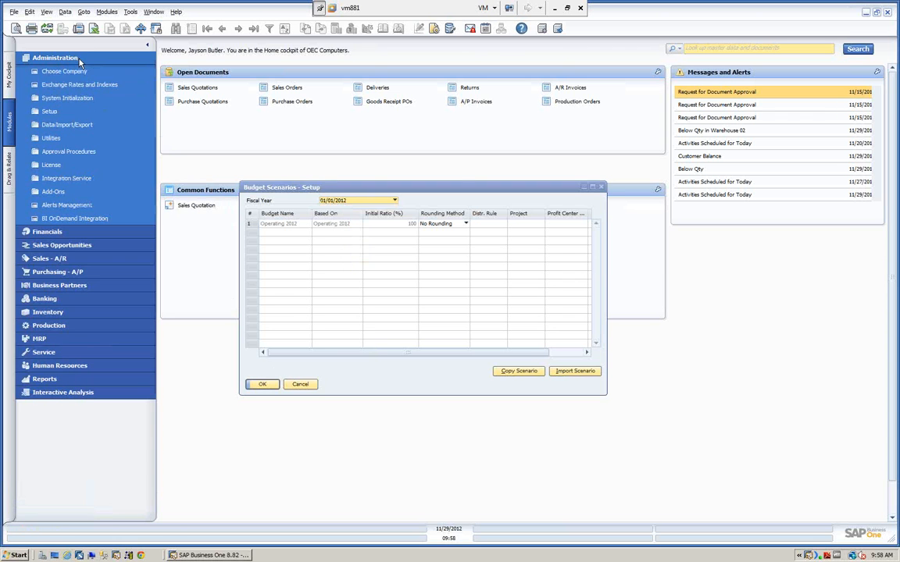
click(67, 98)
click(71, 138)
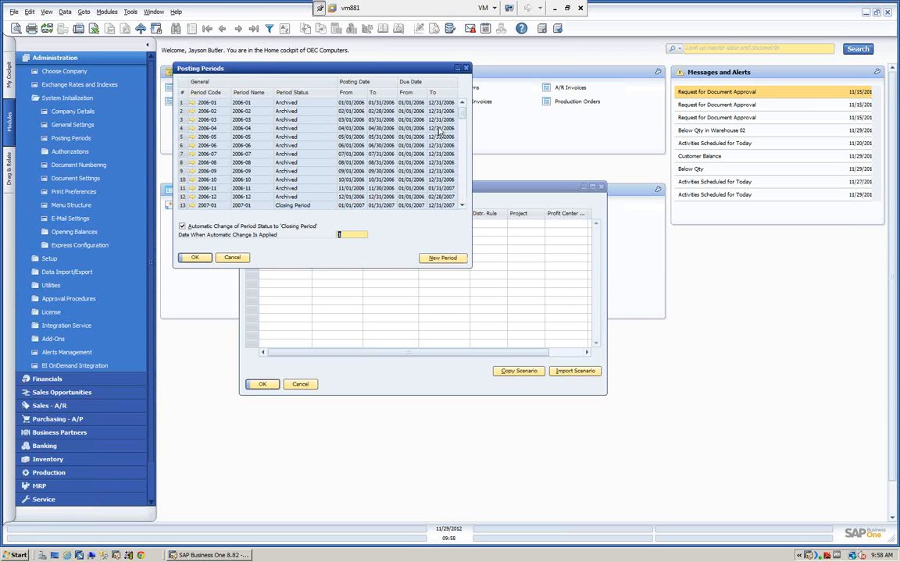
drag(462, 114, 483, 221)
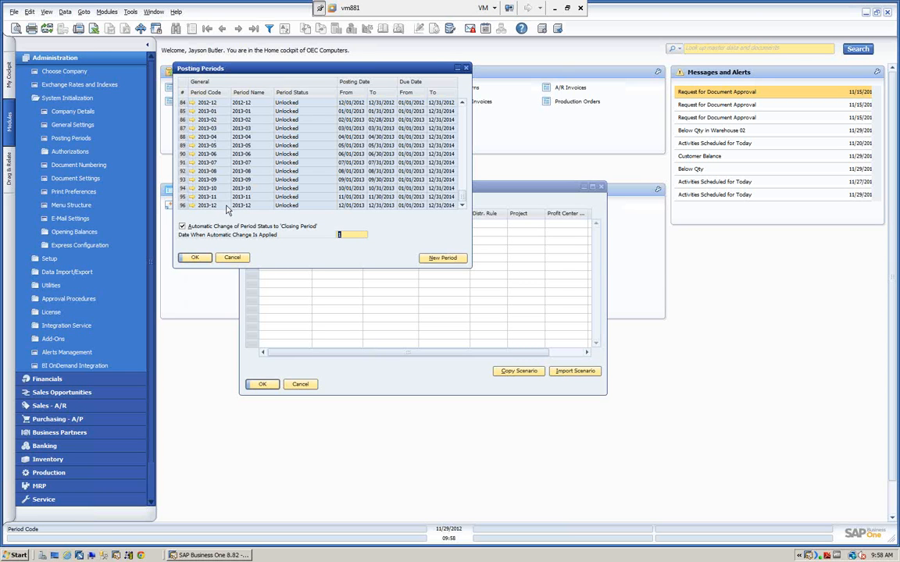
click(232, 258)
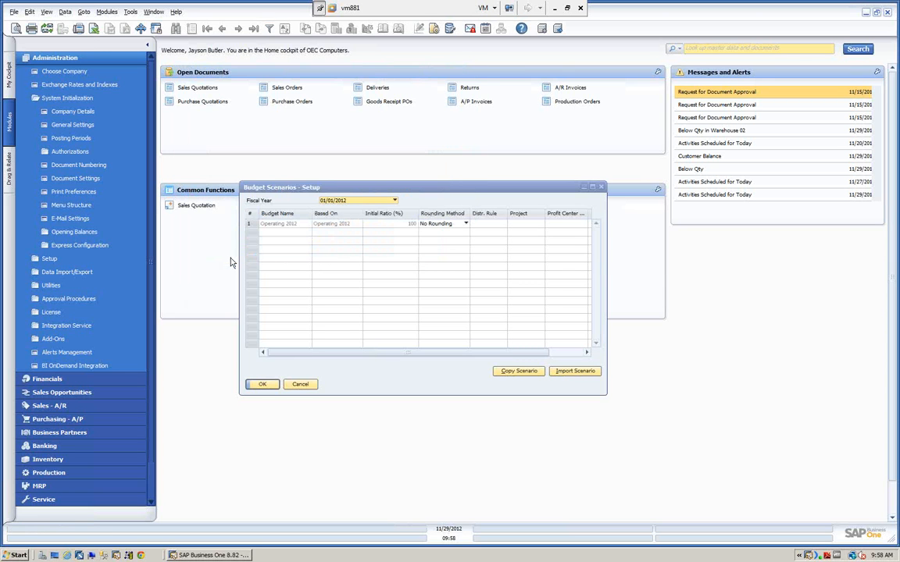
Add a budget scenario with the default name for fiscal year 01/01/2013 and save it.
click(394, 201)
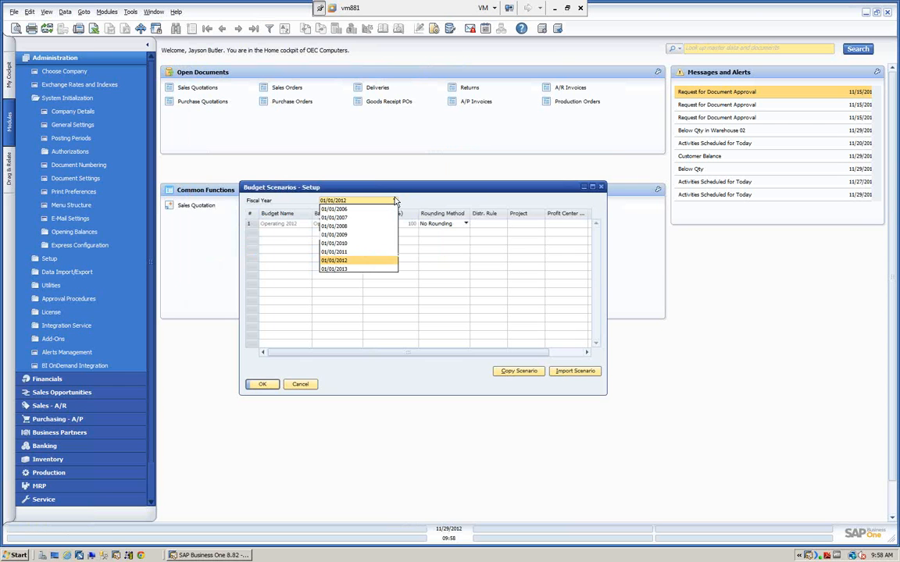
click(344, 271)
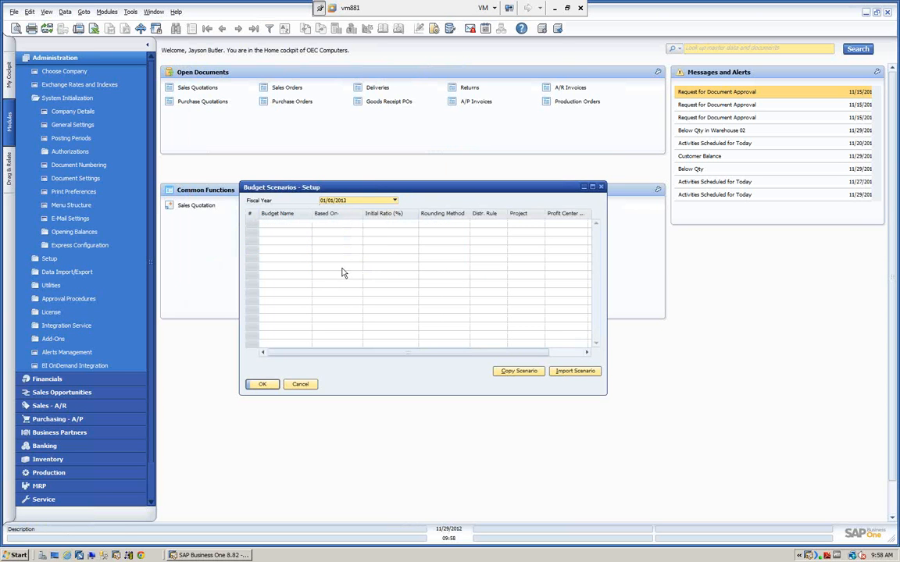
right_click(253, 218)
click(282, 238)
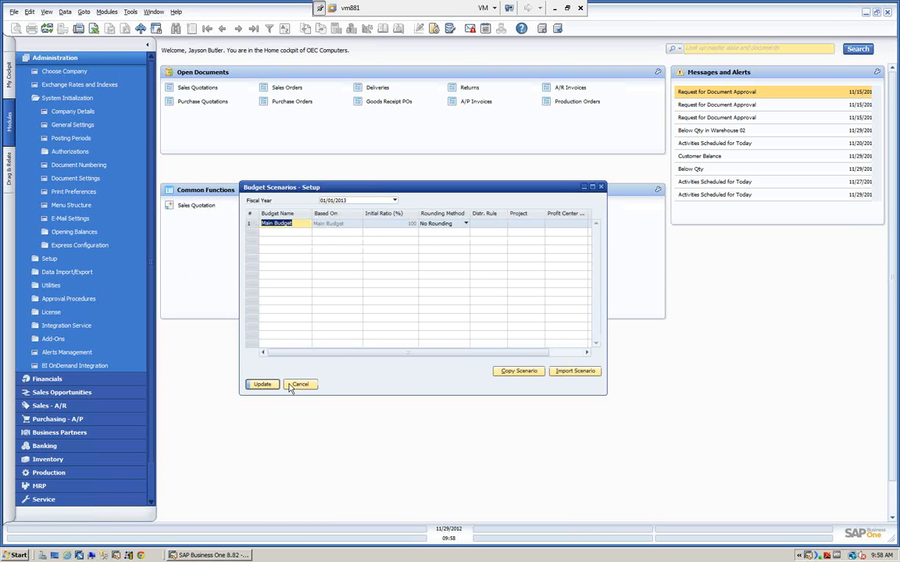
click(264, 388)
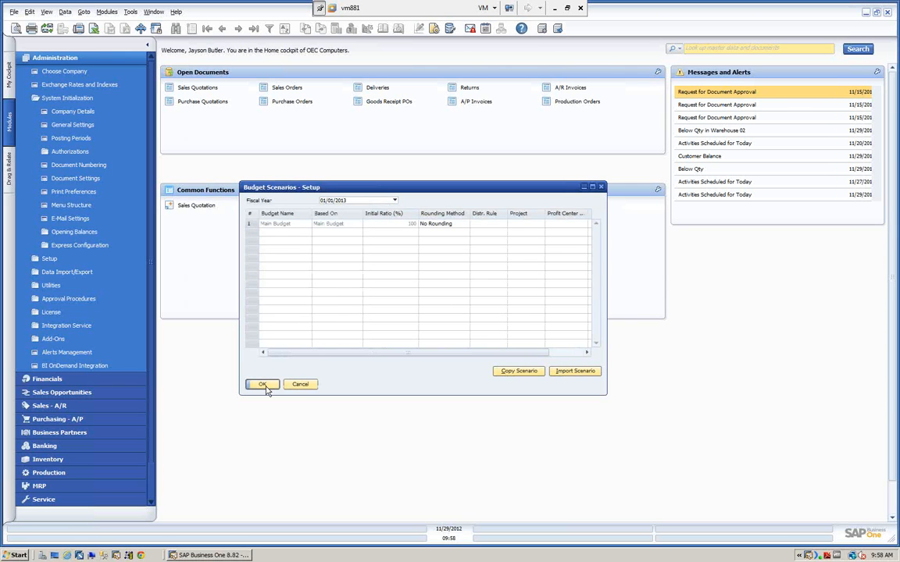
Draft a second scenario for fiscal year 01/01/2012 based on Operating 2012 with an initial ratio of 10%, and discard it.
click(396, 200)
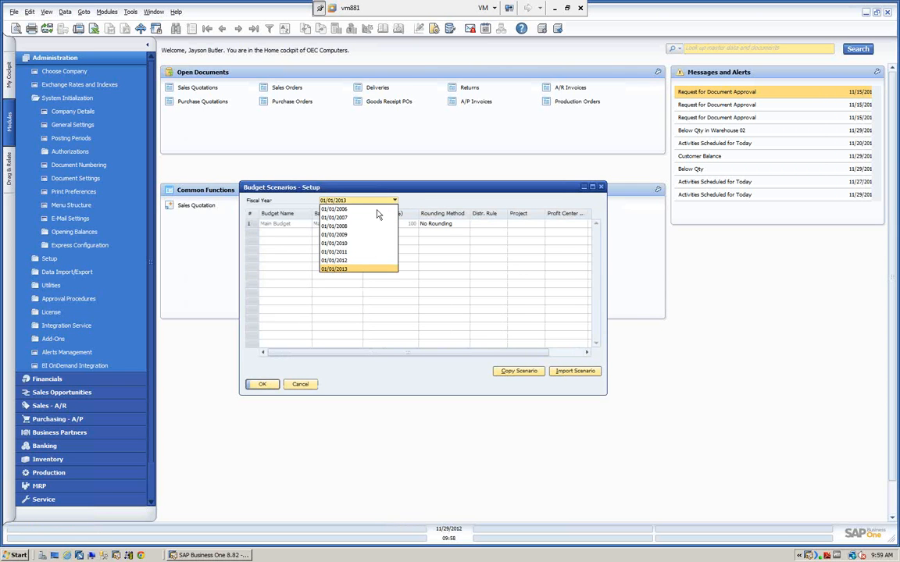
click(341, 262)
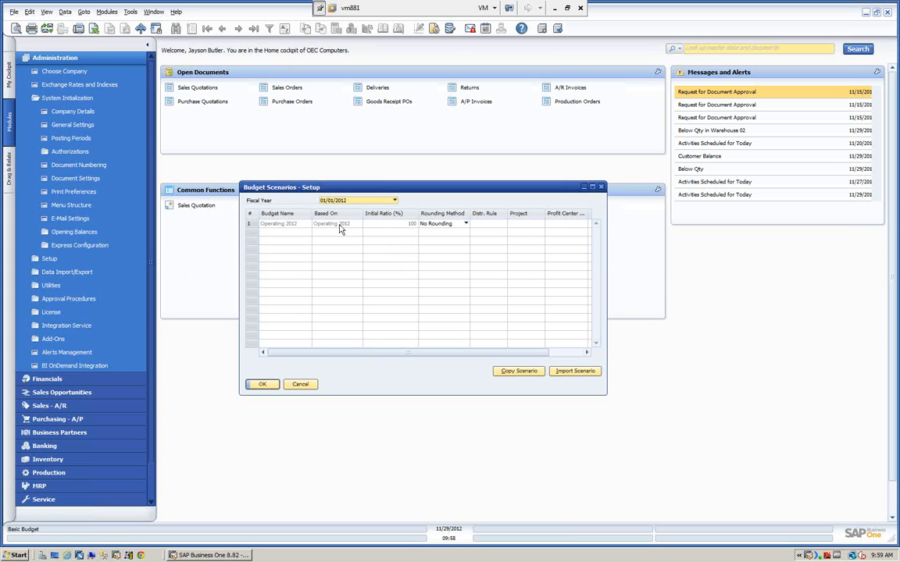
right_click(251, 227)
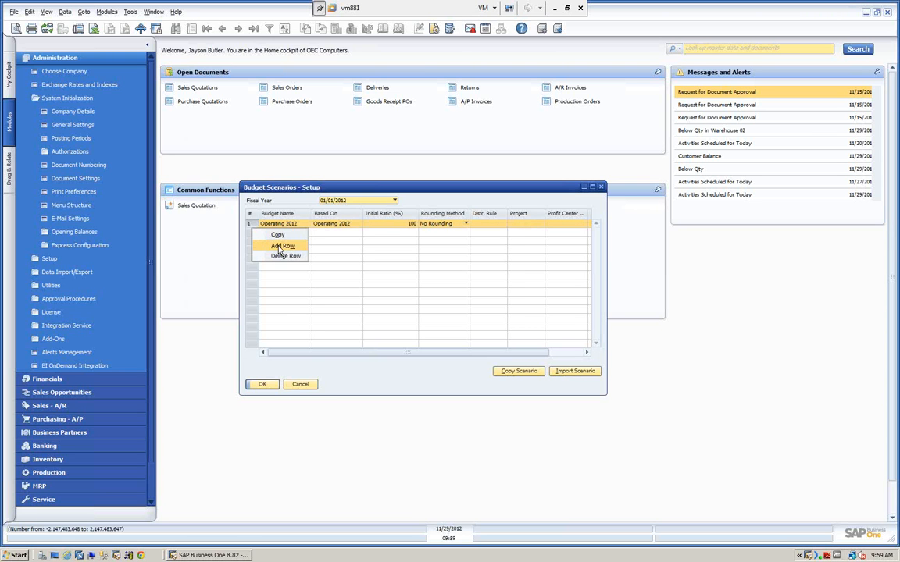
click(282, 246)
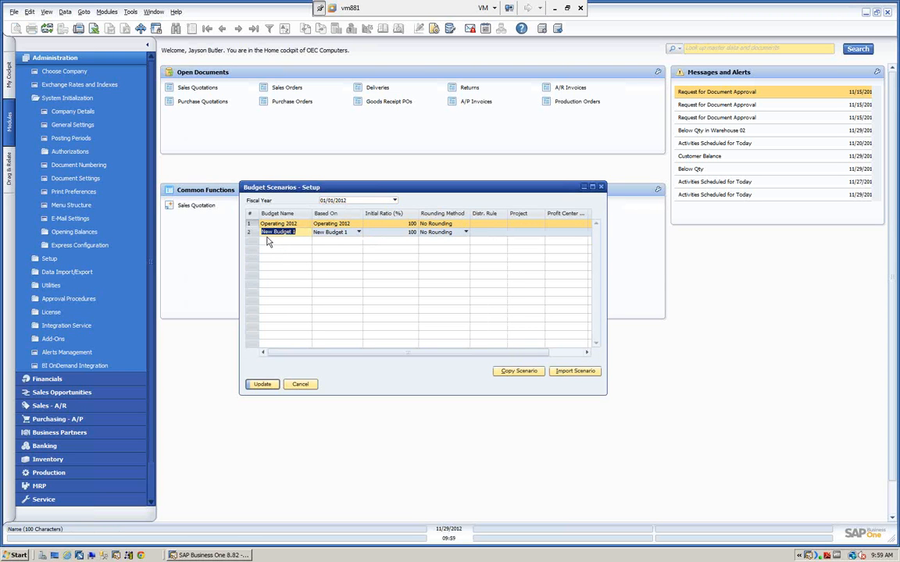
click(358, 232)
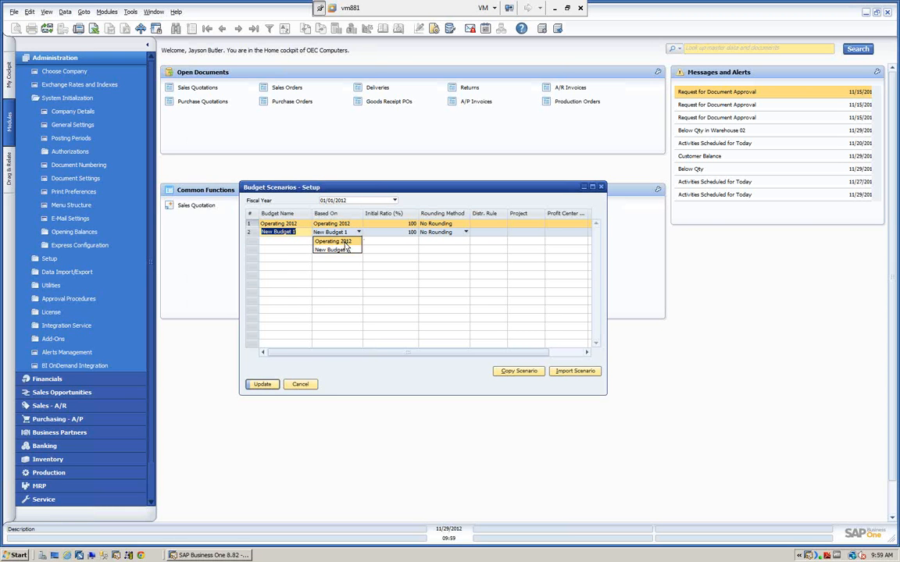
click(344, 242)
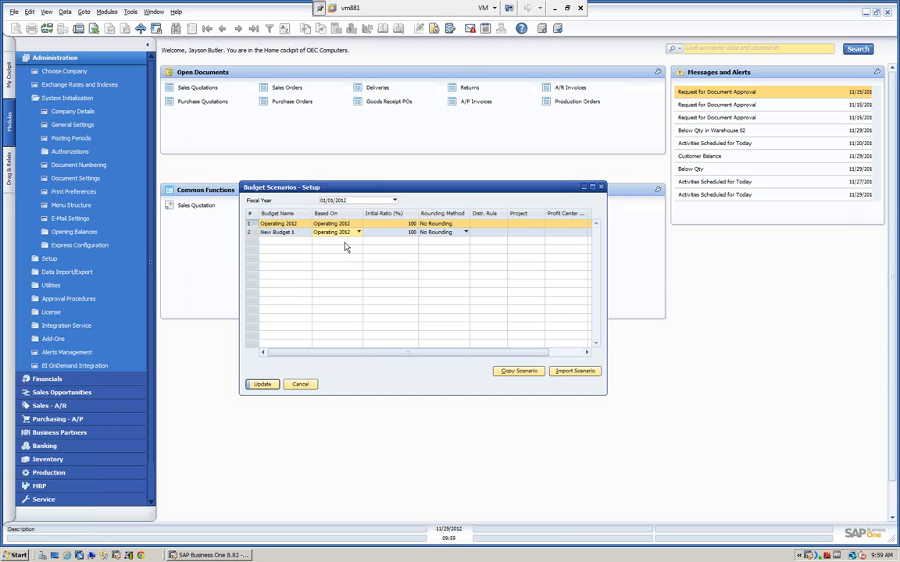
click(397, 232)
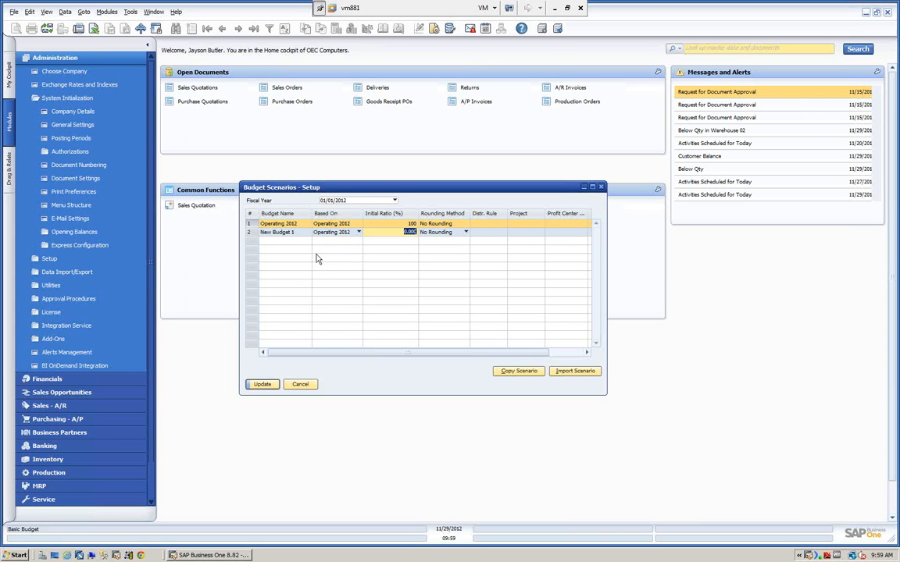
text(10)
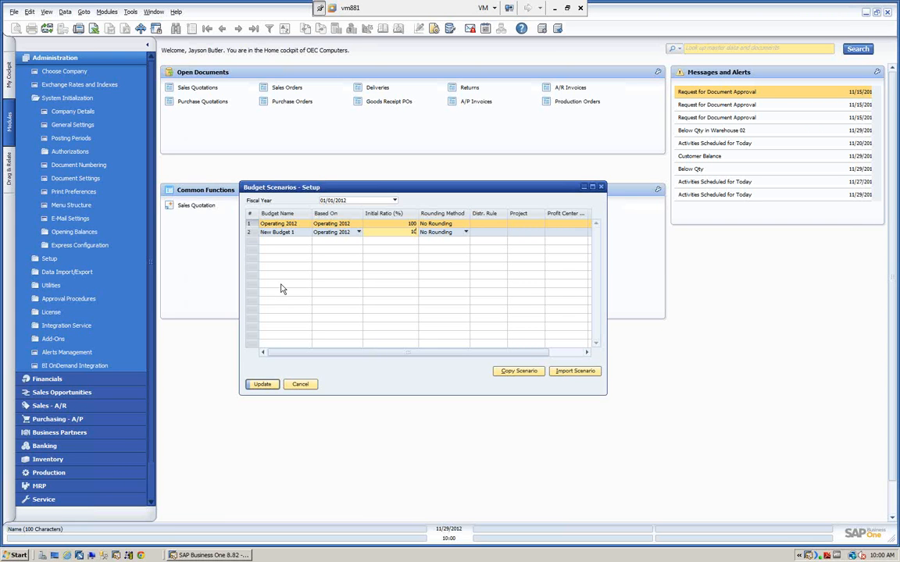
right_click(251, 232)
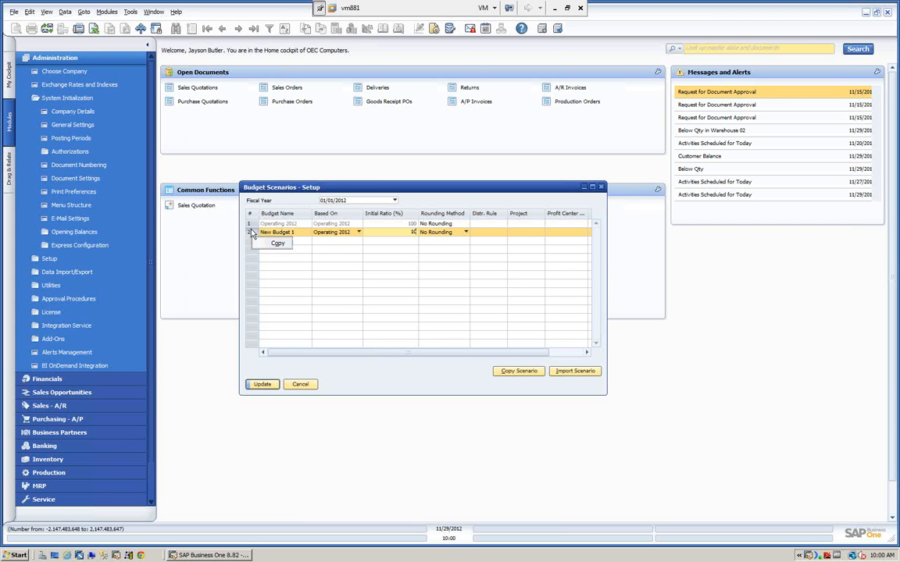
click(297, 385)
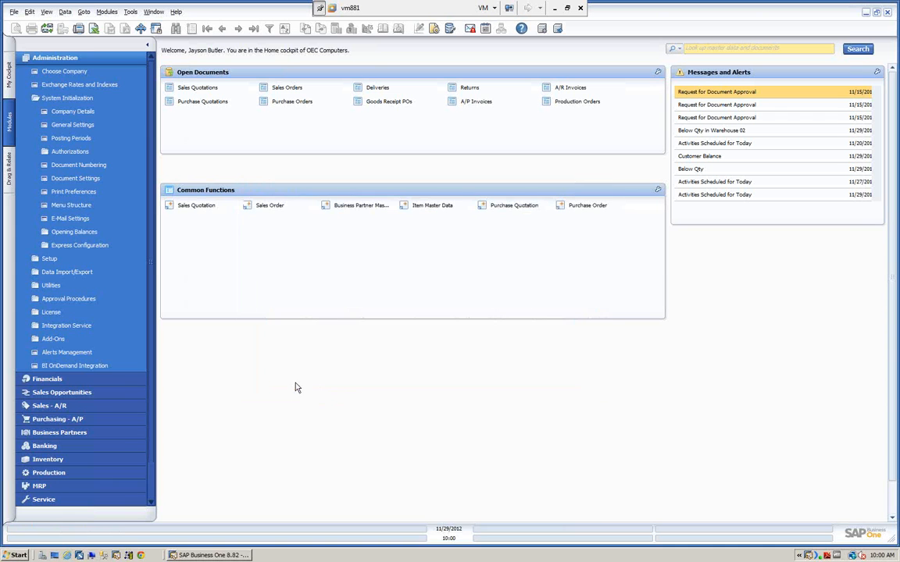
Reopen the Budget Scenarios setup from the financials area and move its window higher.
click(92, 62)
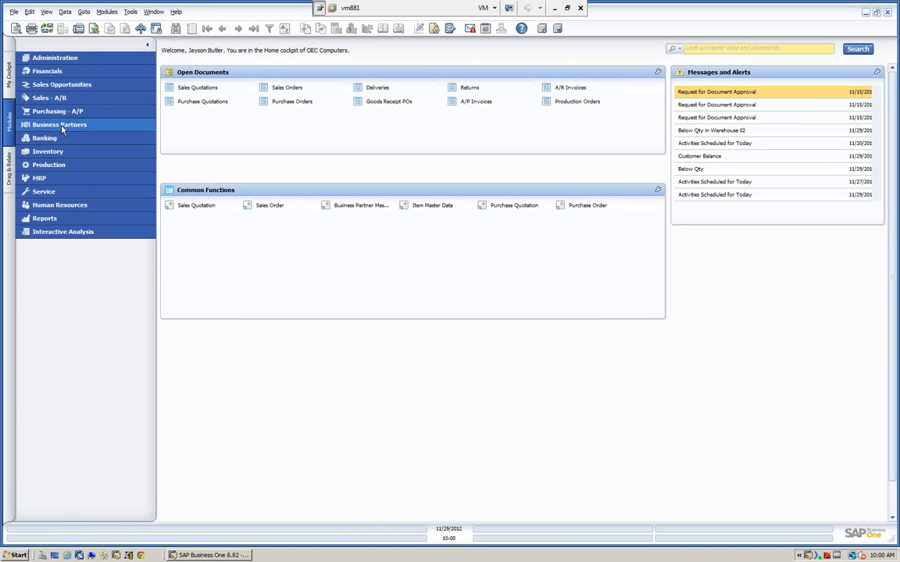
click(47, 70)
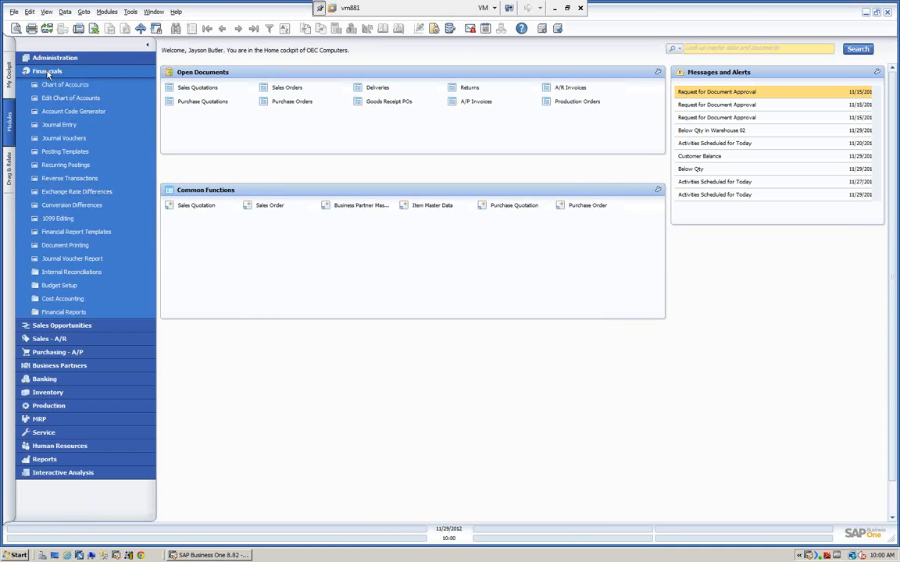
click(54, 285)
click(62, 298)
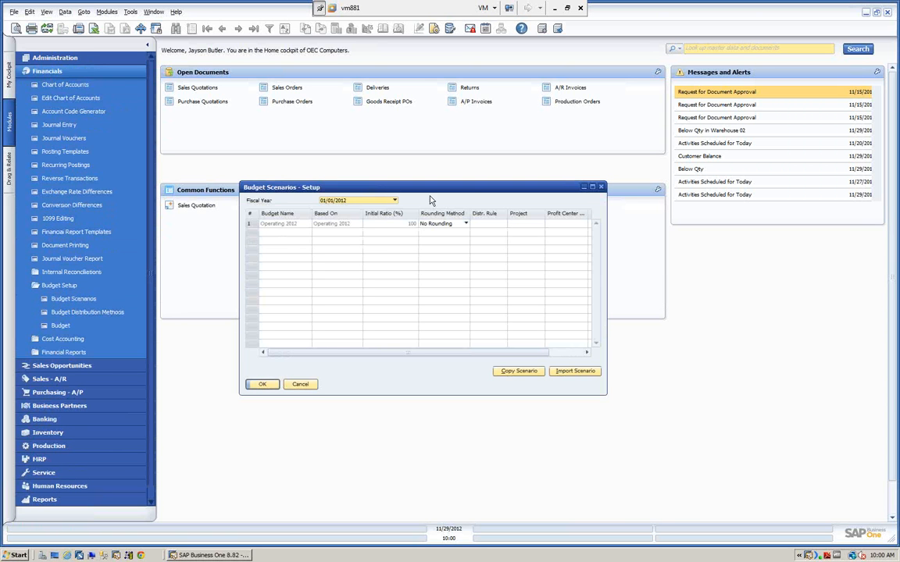
drag(428, 192, 428, 148)
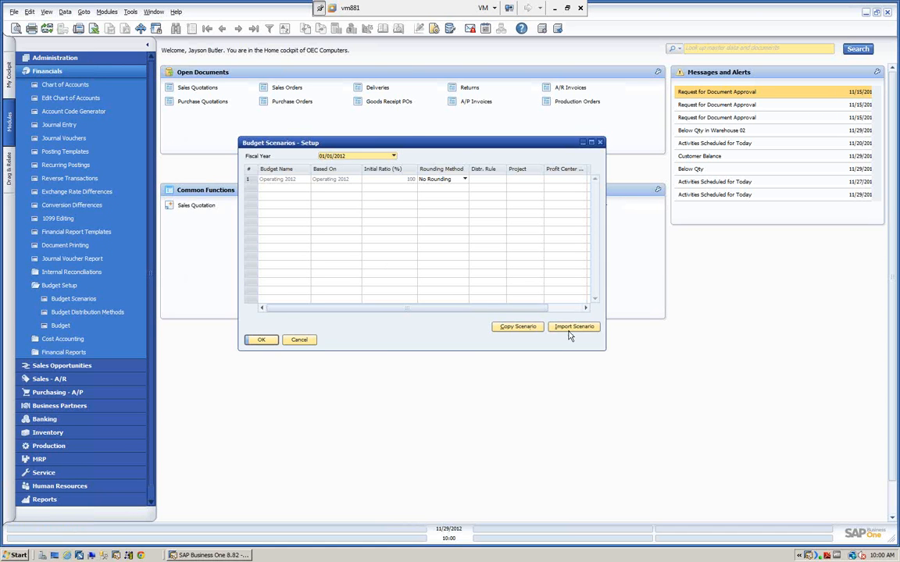
Prepare a scenario copy from Actual Balance-01/01/2012 to Main Budget-01/01/2013, and cancel it without executing.
click(518, 328)
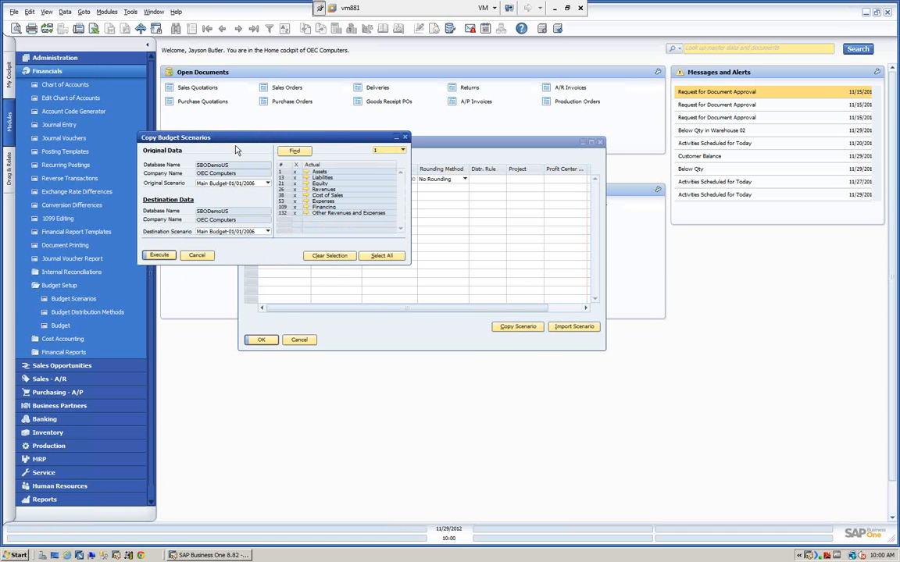
drag(247, 141, 270, 128)
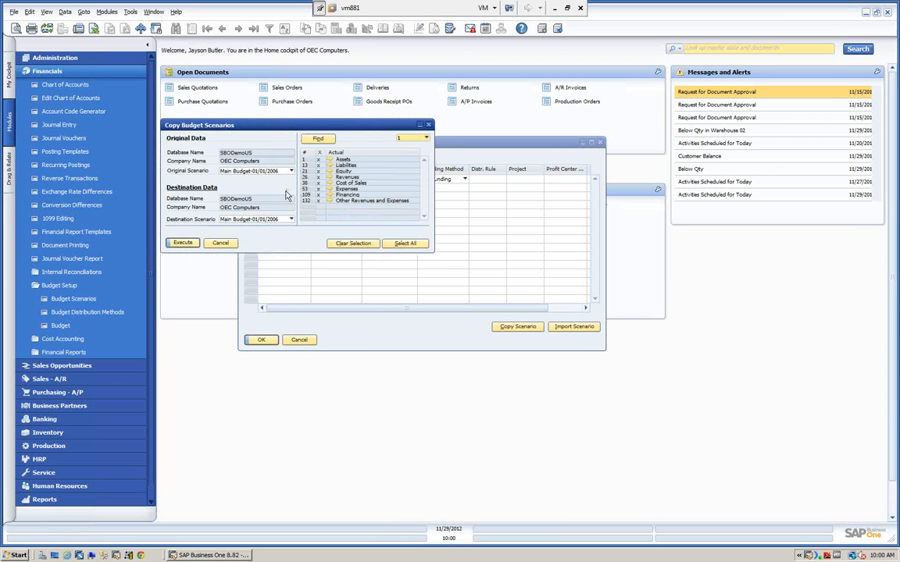
click(289, 171)
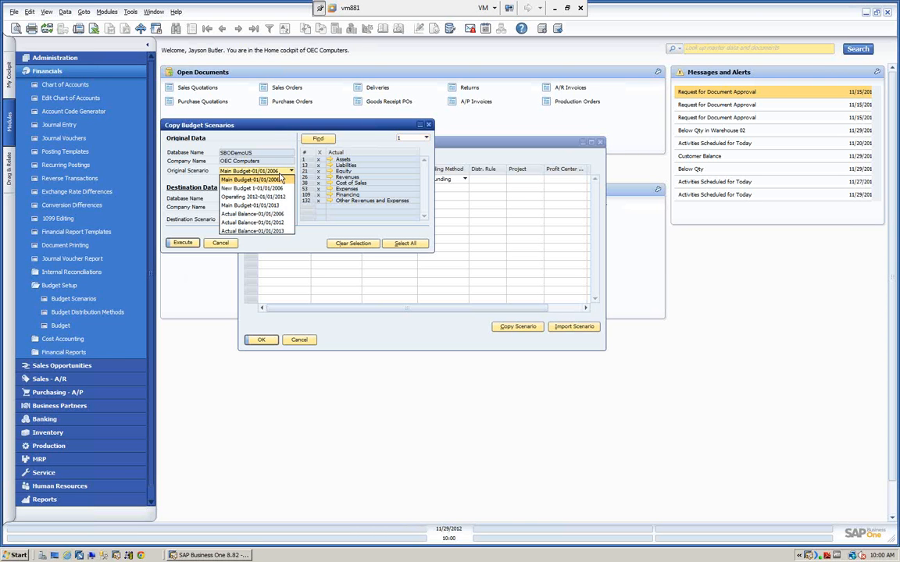
click(274, 224)
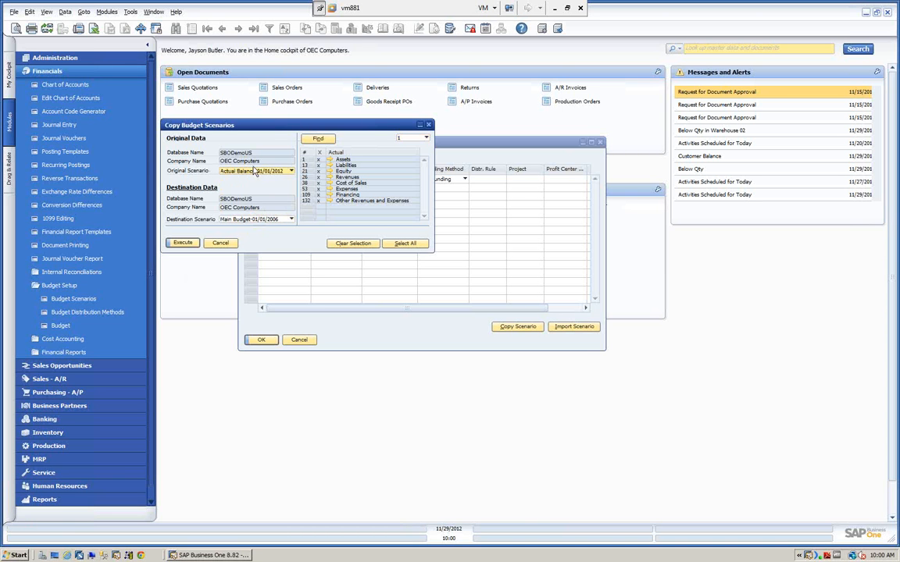
click(291, 219)
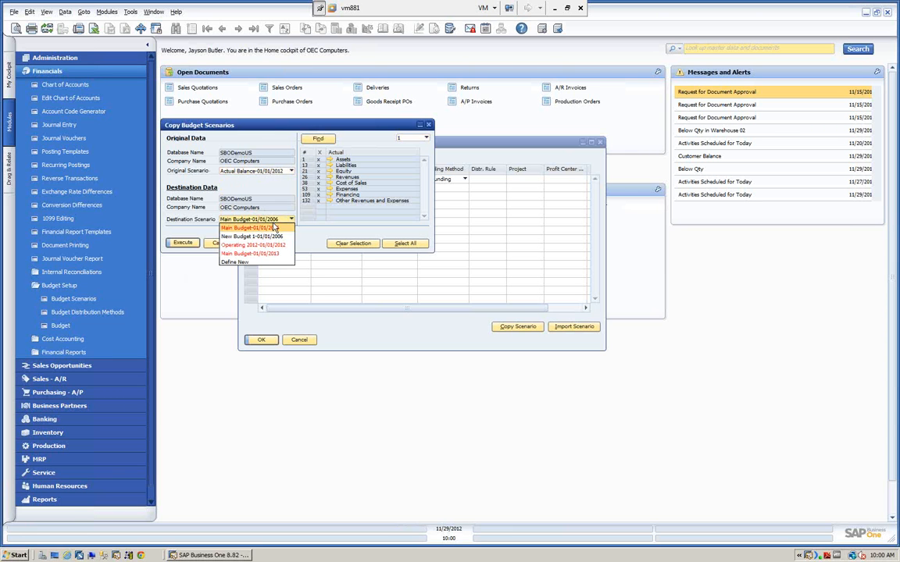
click(250, 253)
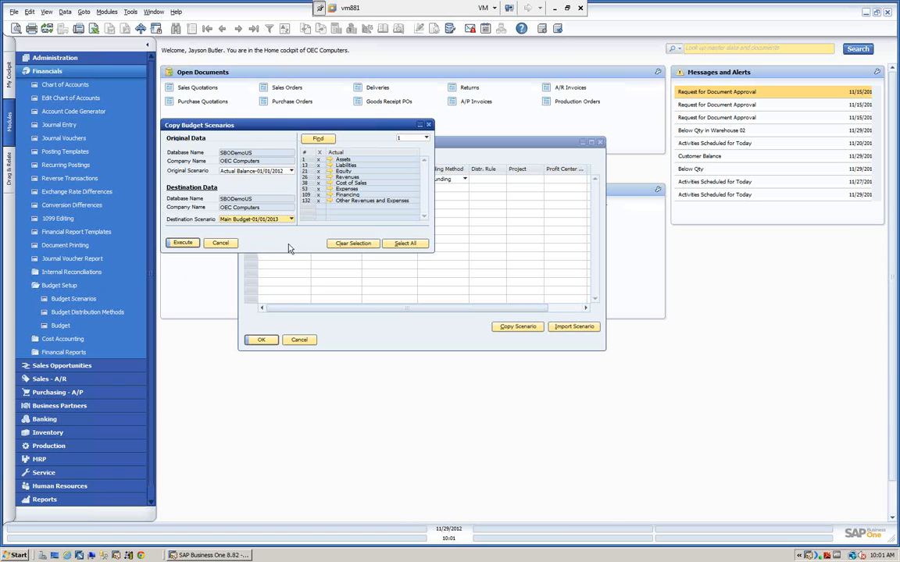
click(218, 243)
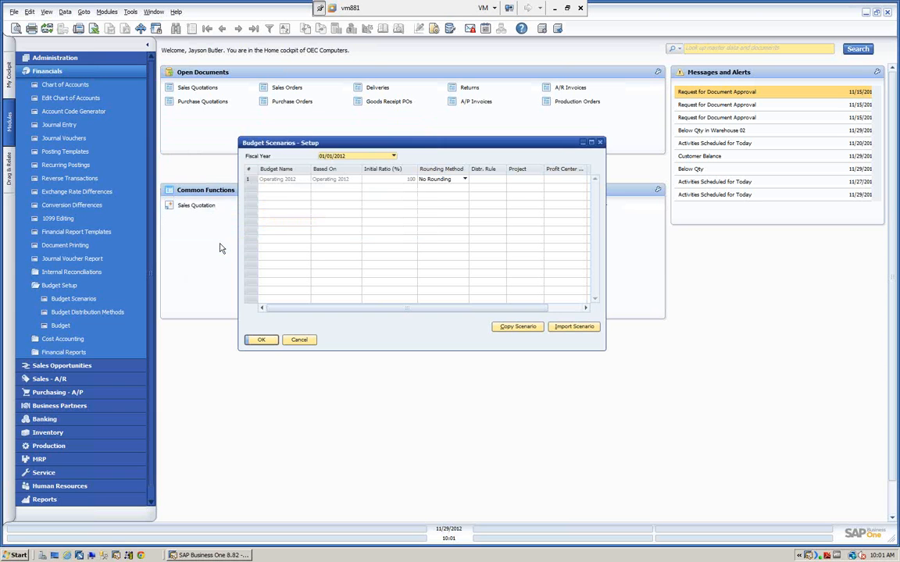
Look at the options for importing a budget scenario from another company, and close the import and scenario setup windows.
click(577, 328)
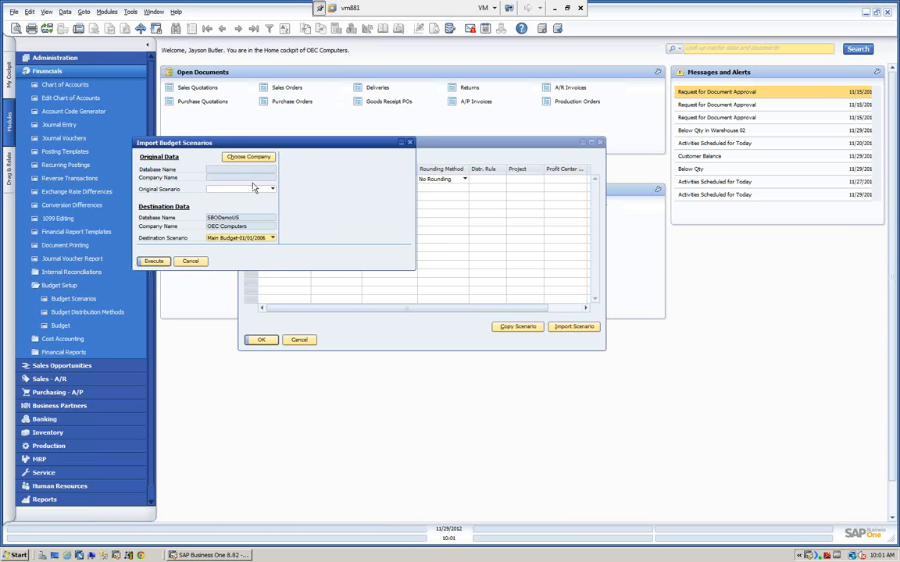
click(190, 261)
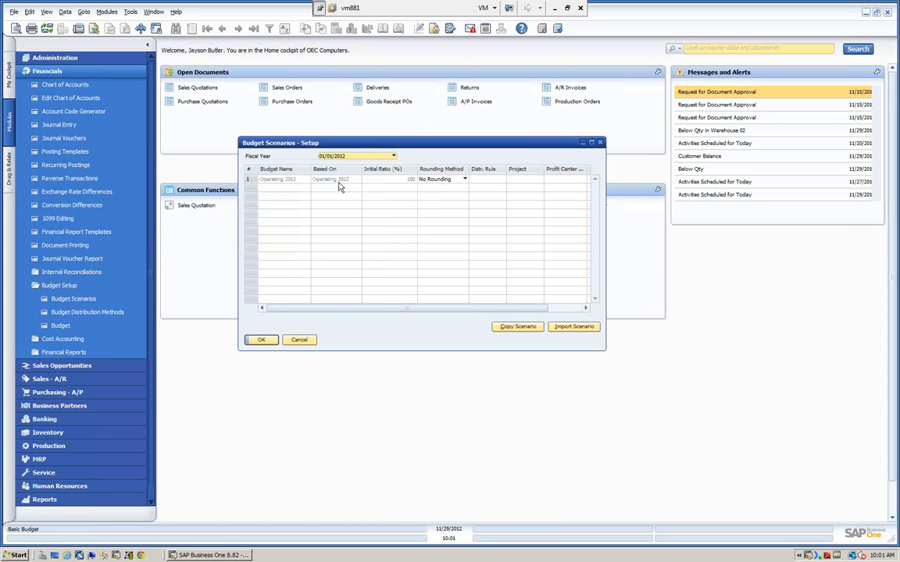
click(299, 341)
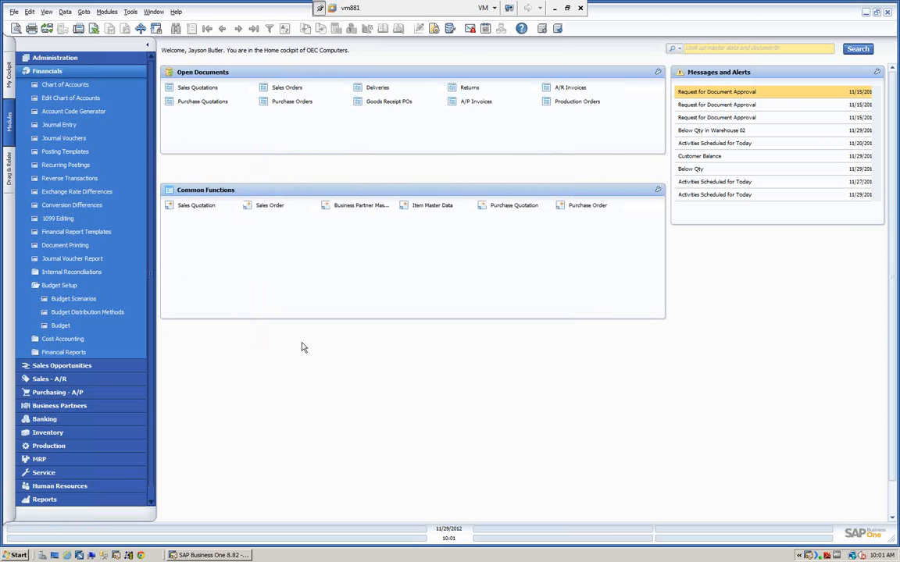
Open the Budget Distribution Methods setup, browse through the defined methods and their monthly factors, and close it.
click(86, 312)
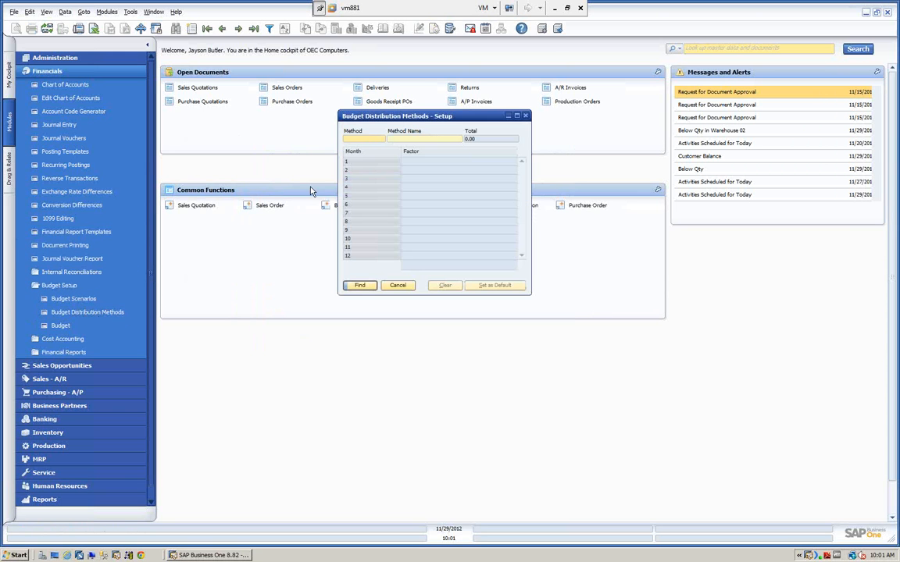
drag(387, 117, 366, 150)
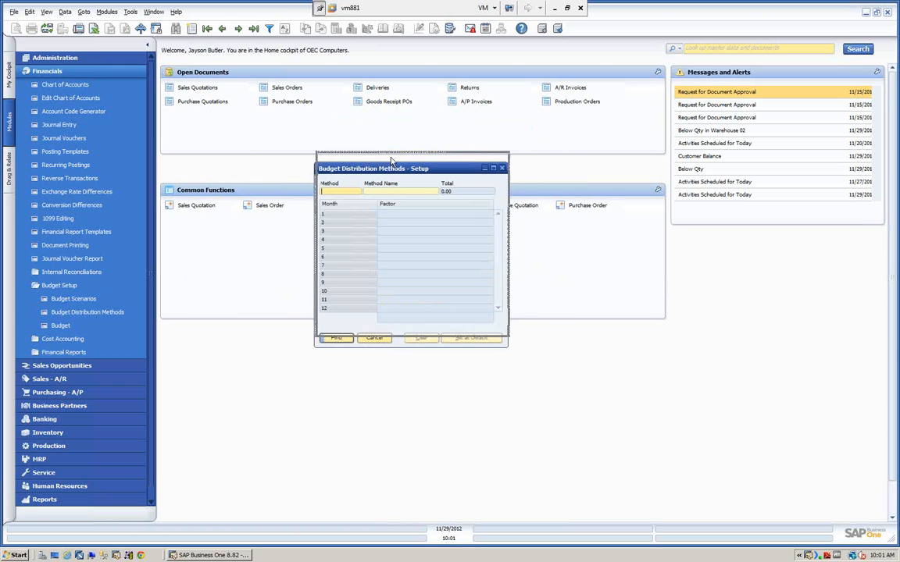
click(208, 29)
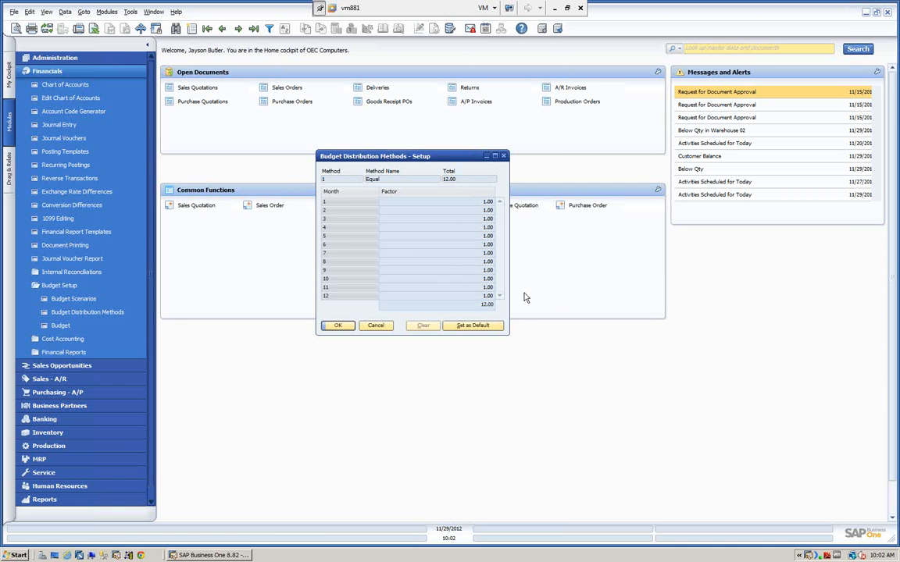
click(238, 29)
click(237, 28)
click(207, 28)
click(377, 325)
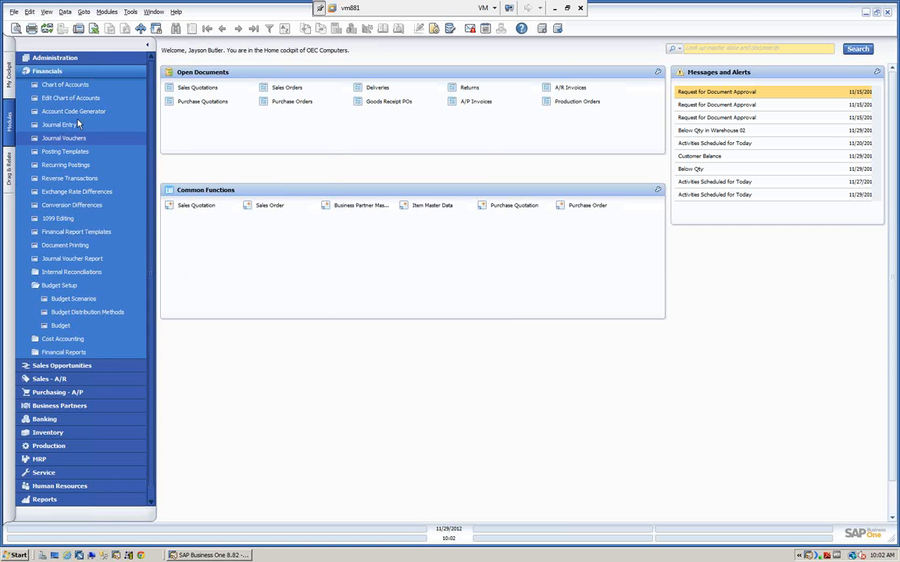
Review the budget deviation settings in the company's General Settings and close the window.
click(68, 59)
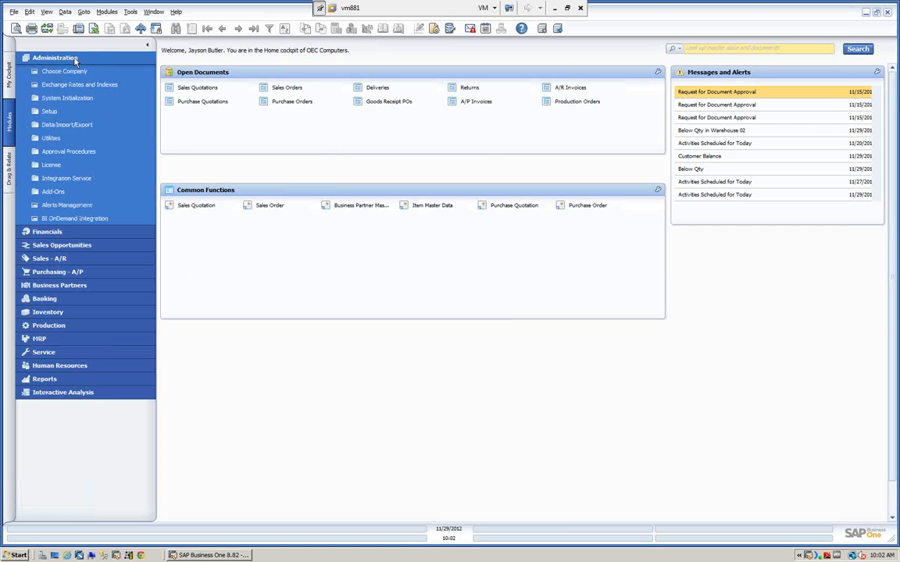
click(71, 99)
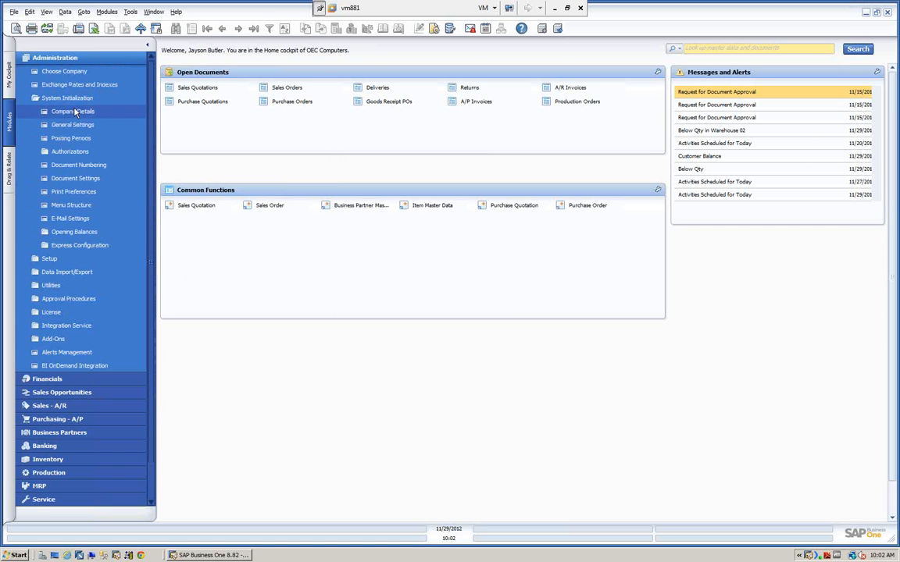
click(74, 125)
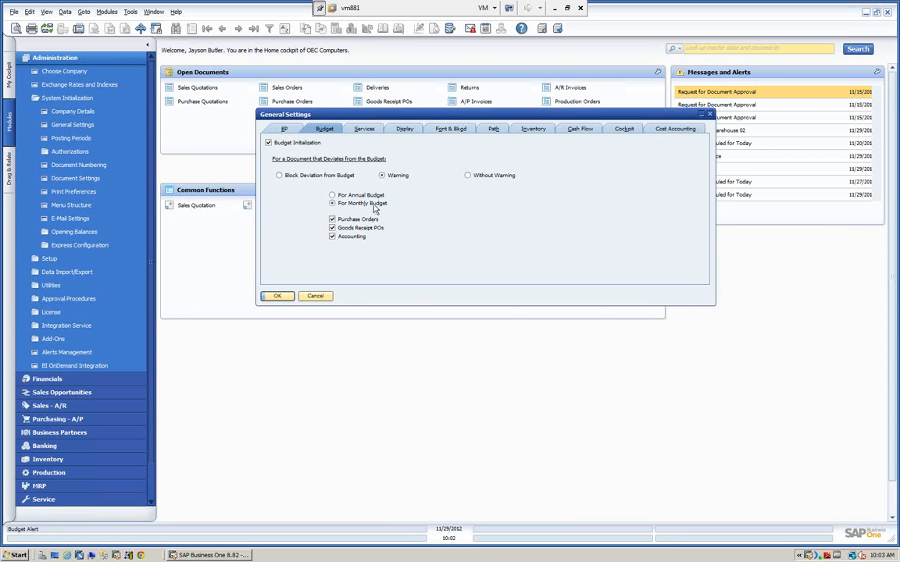
click(277, 296)
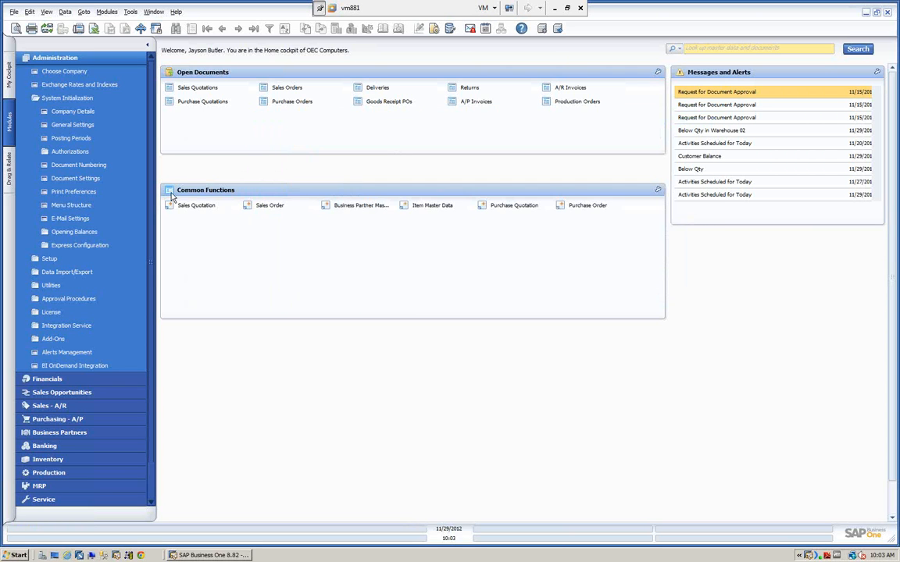
Open the Chart of Accounts from the financials area.
click(88, 58)
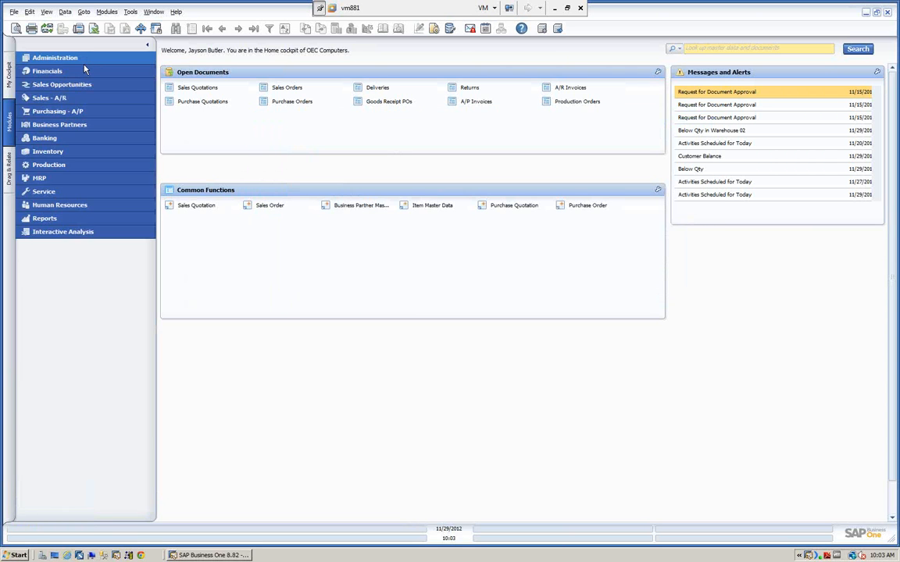
click(84, 71)
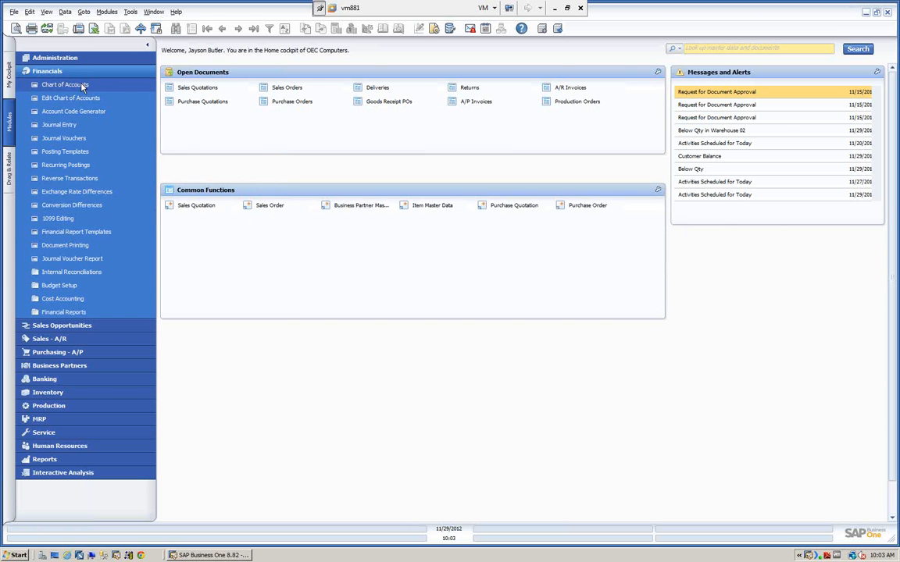
click(67, 85)
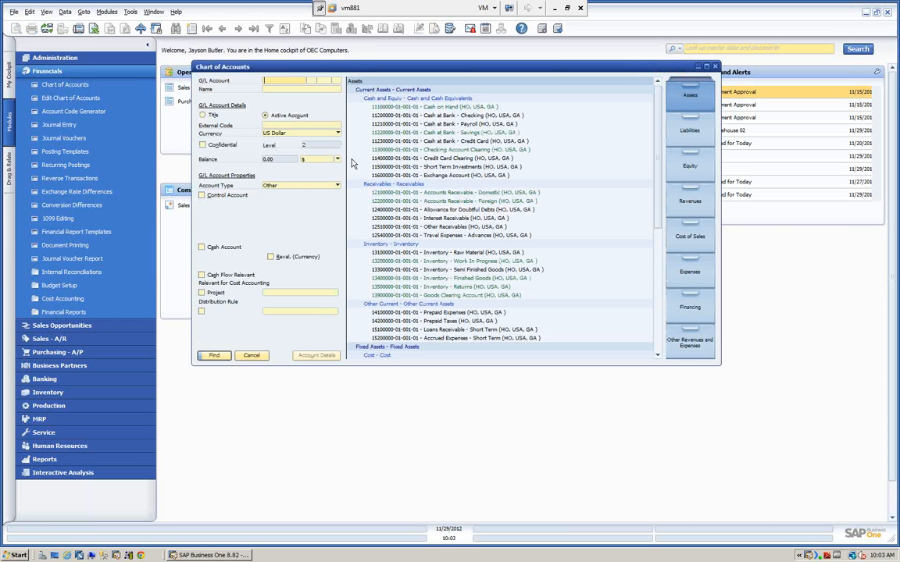
Check the budget relevance setting in the account details of Travel Expense - Airfare, Rail, Mileage, and close the Chart of Accounts.
click(691, 269)
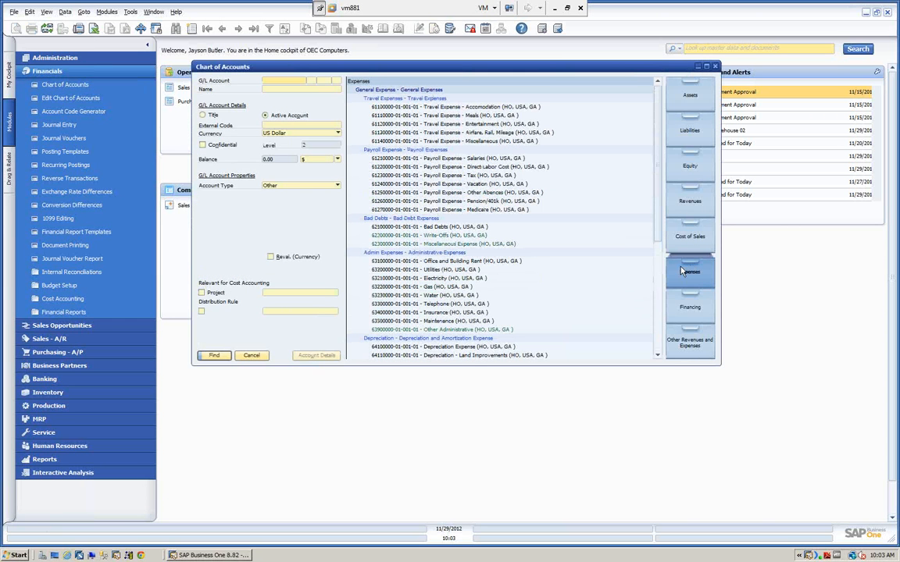
click(410, 133)
click(317, 355)
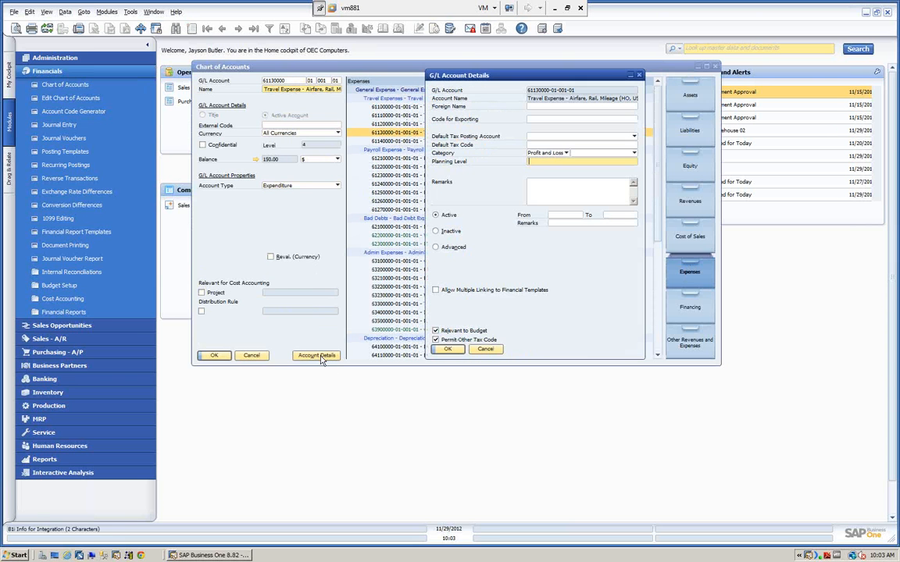
click(456, 351)
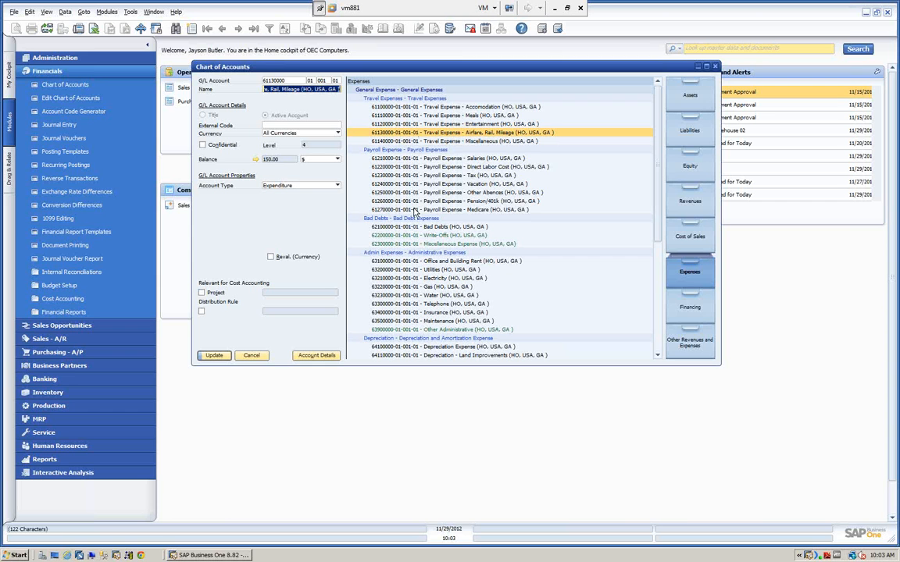
click(256, 357)
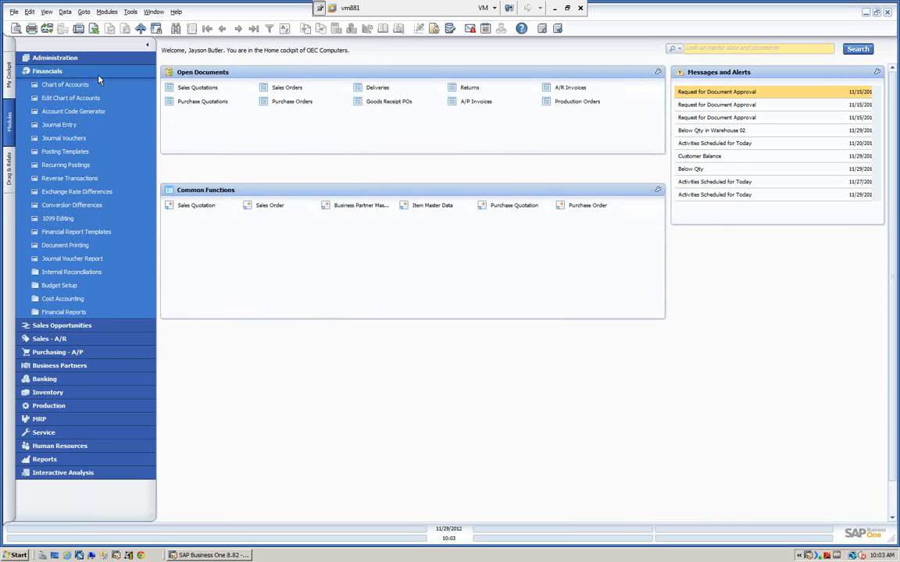
Open the Budget Scenarios setup from the financials area and view the scenarios defined for fiscal years 2011 and 2006.
click(98, 74)
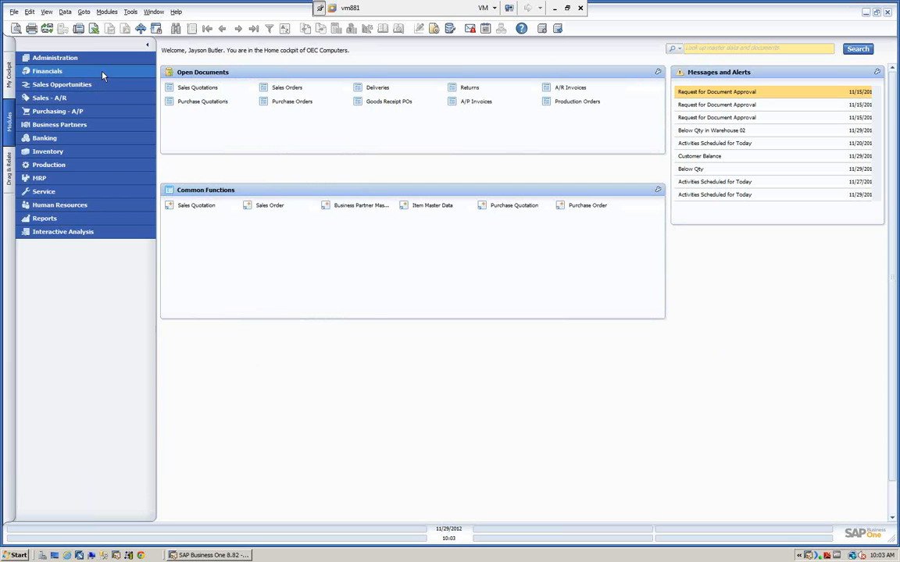
click(101, 73)
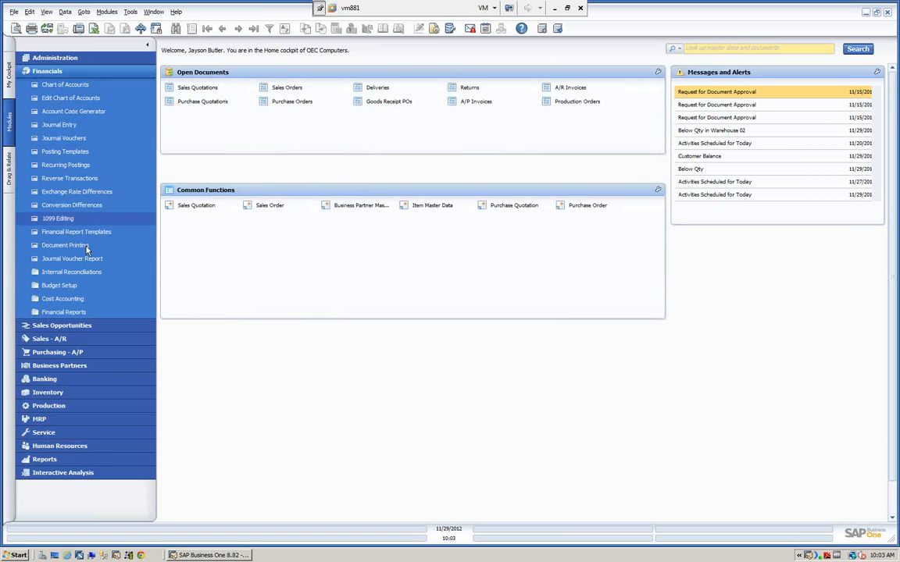
click(71, 286)
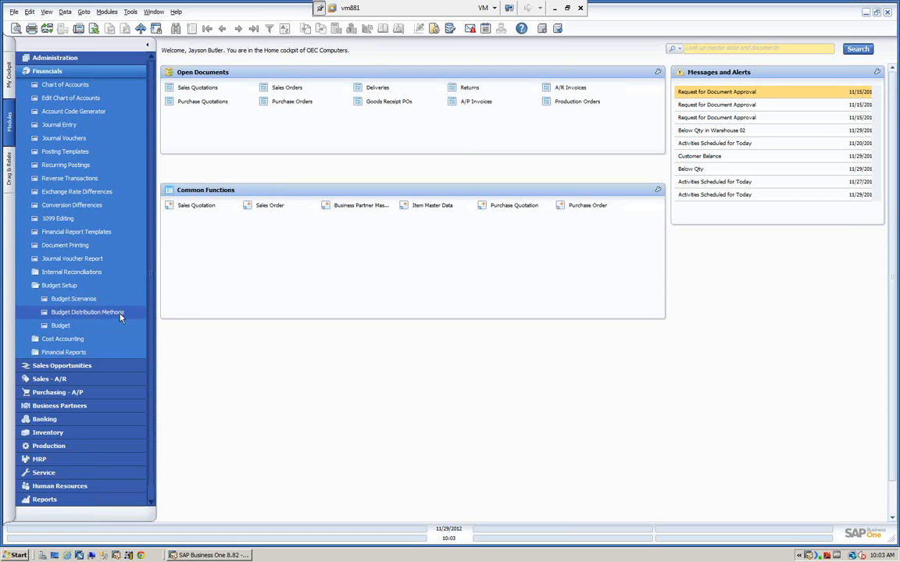
click(84, 302)
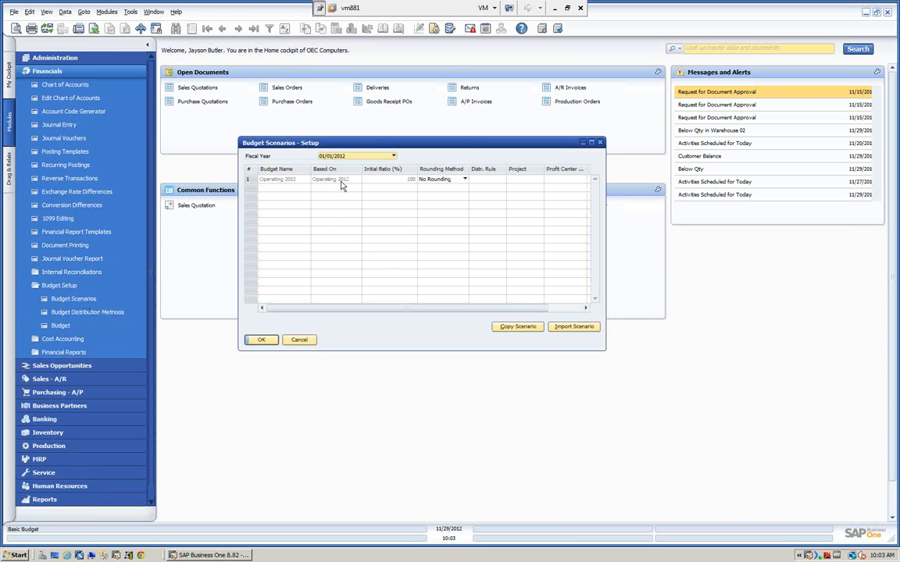
click(356, 155)
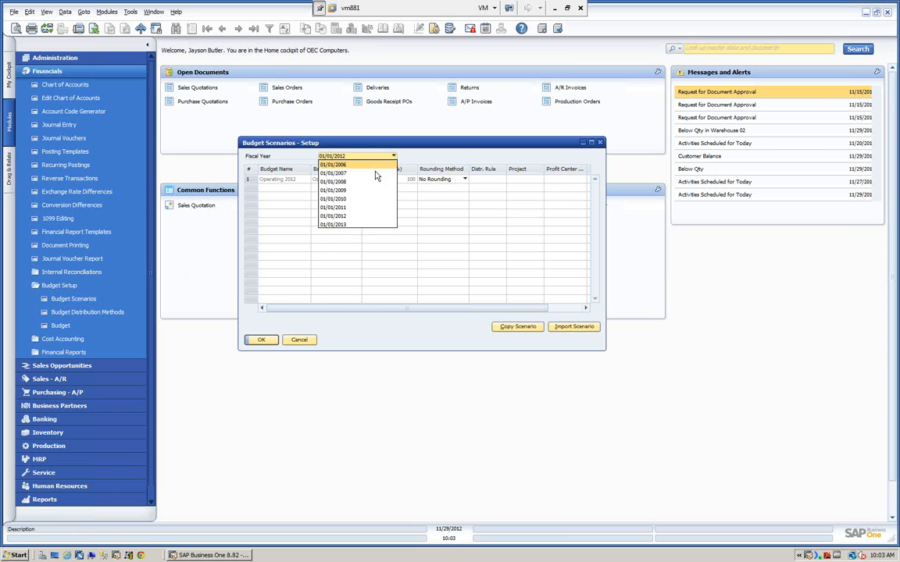
click(335, 207)
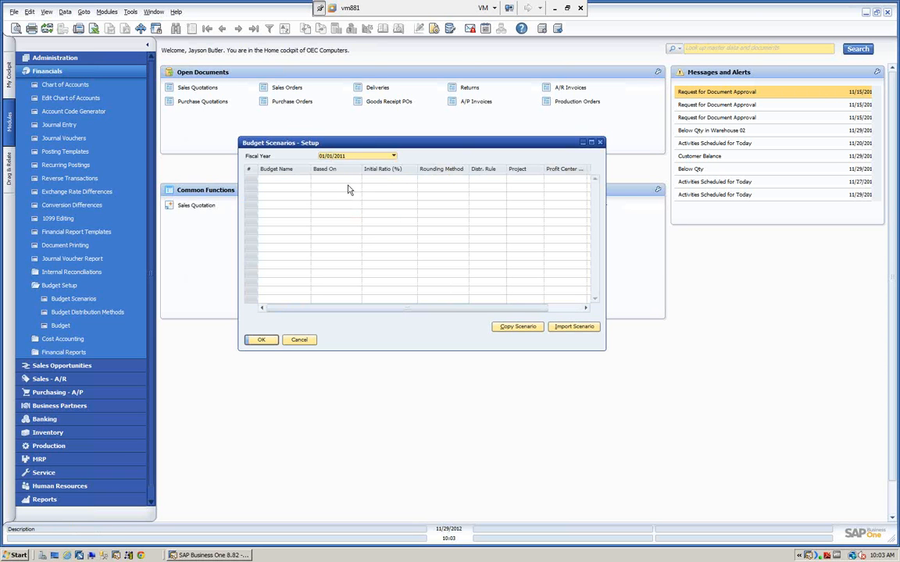
click(356, 155)
click(348, 166)
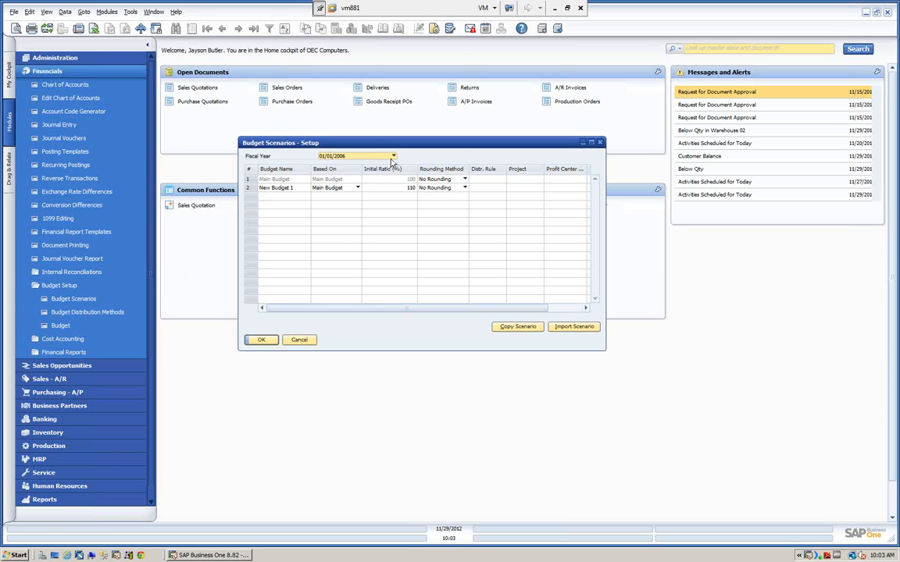
View the scenarios for fiscal years 2012 and 2013, check the row options of the 2013 Main Budget, and close the setup.
click(354, 155)
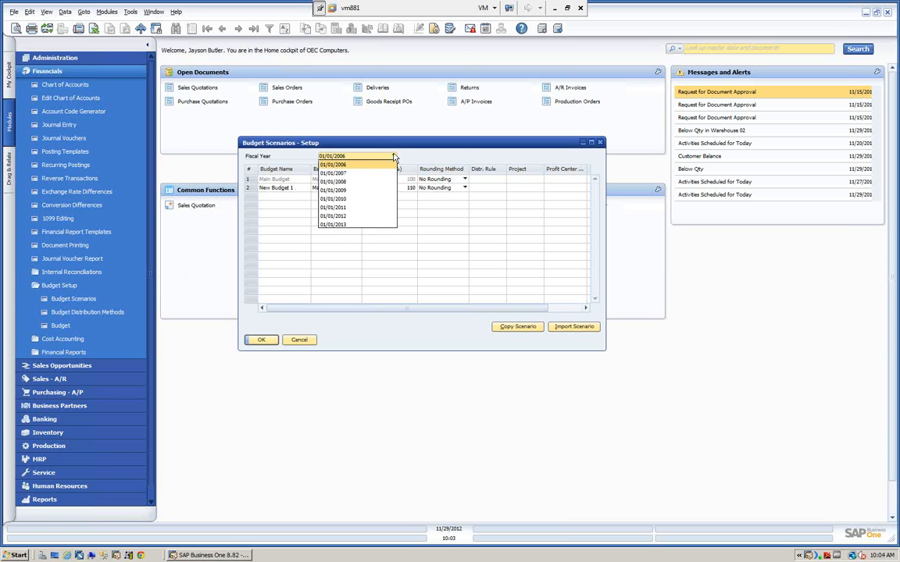
click(352, 215)
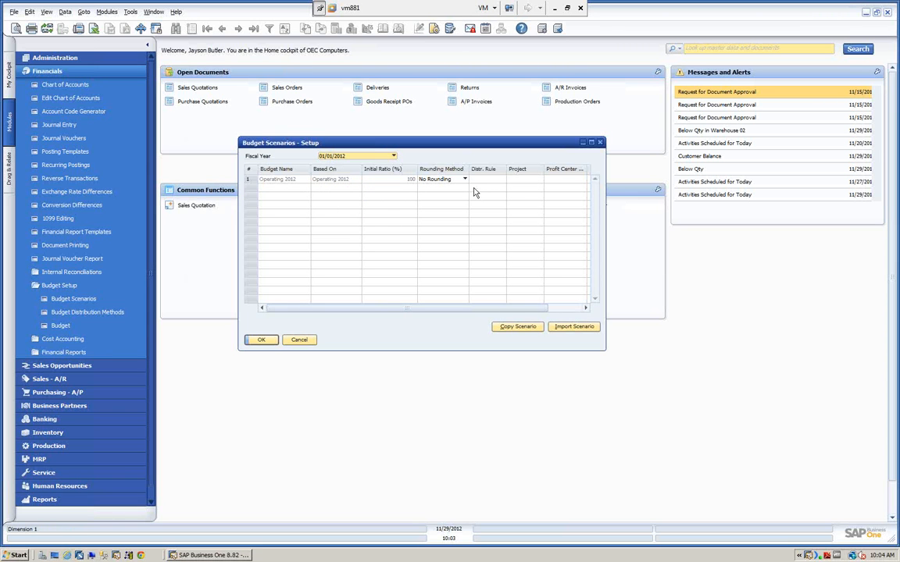
click(394, 156)
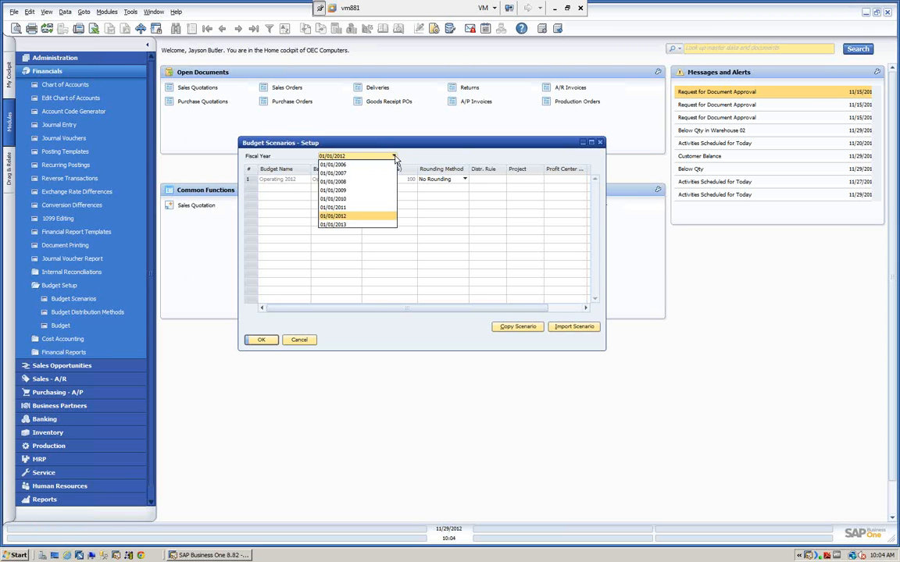
click(348, 225)
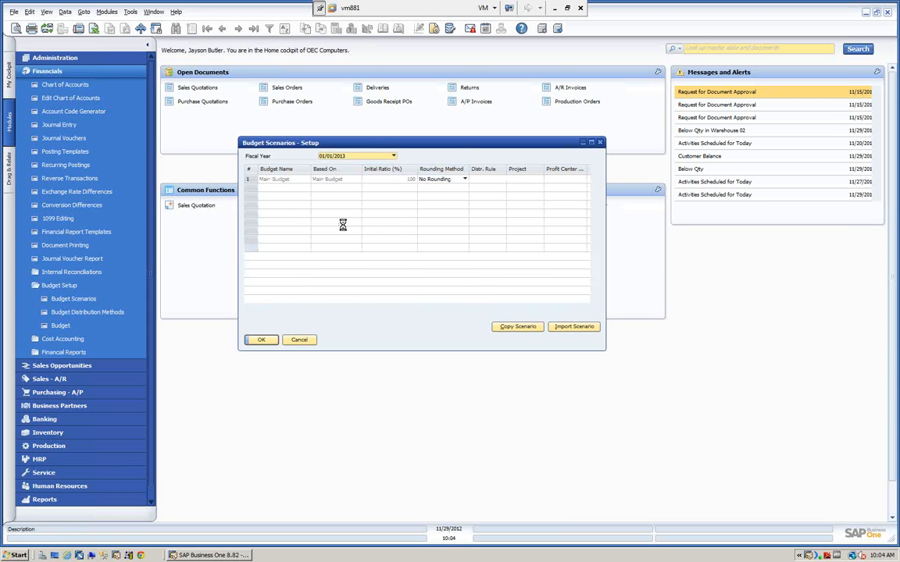
right_click(252, 184)
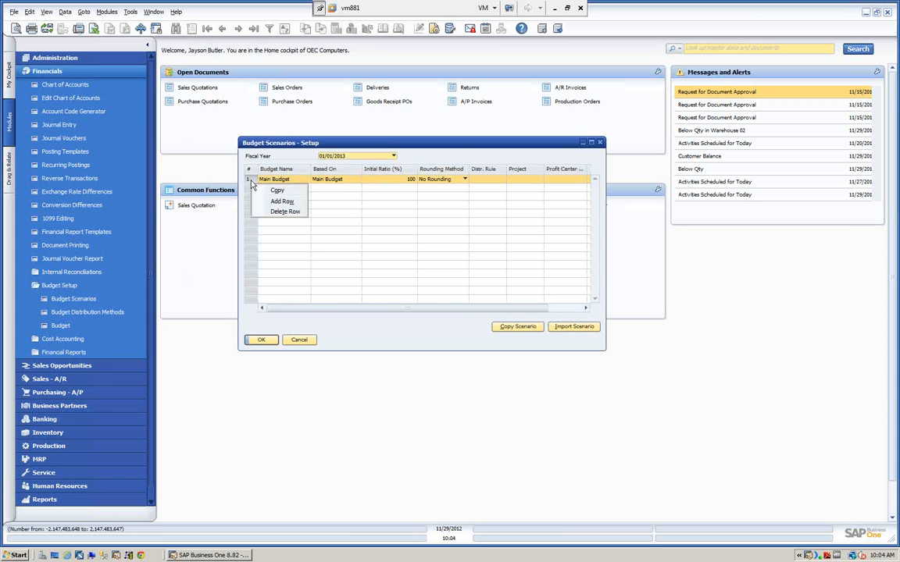
click(394, 157)
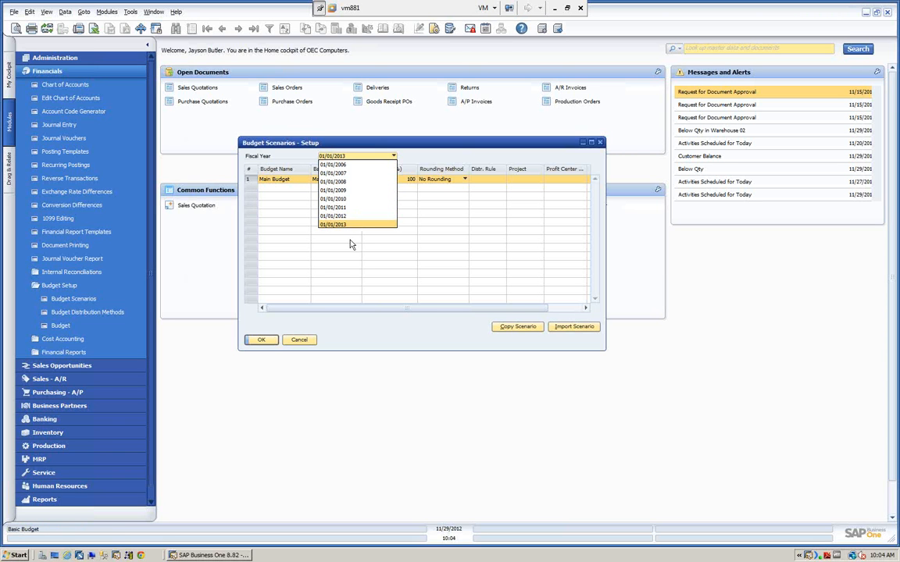
click(300, 342)
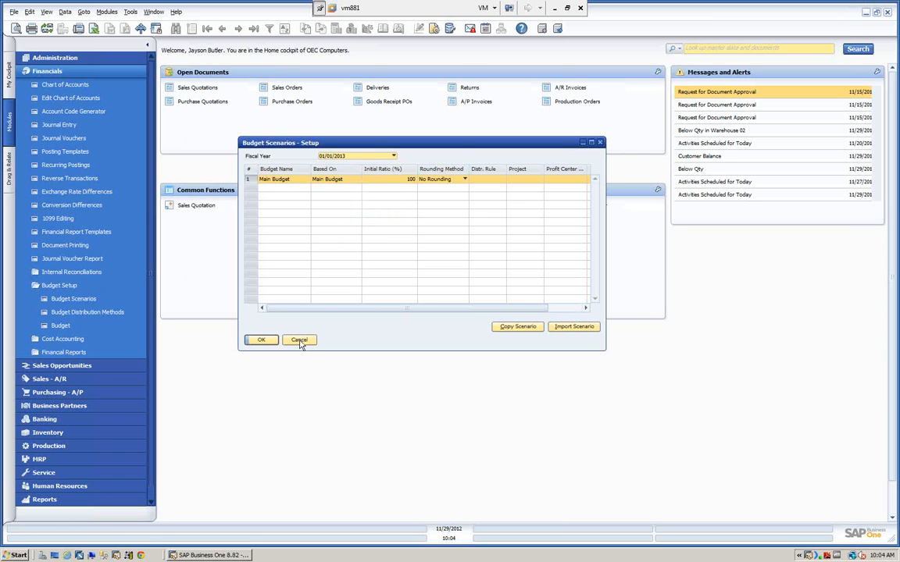
click(300, 341)
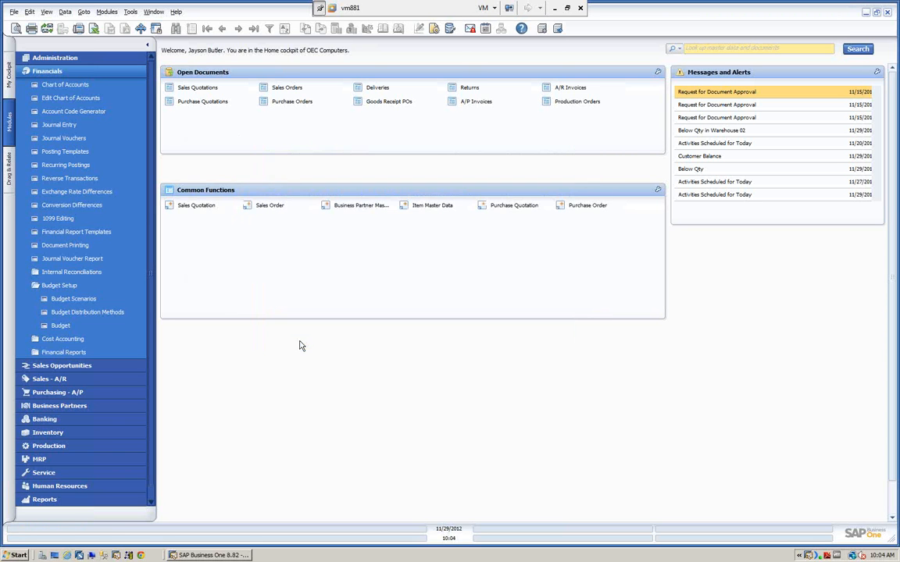
Open the Budget Distribution Methods setup again, review the Equal method and the following ones, and close the window.
click(91, 312)
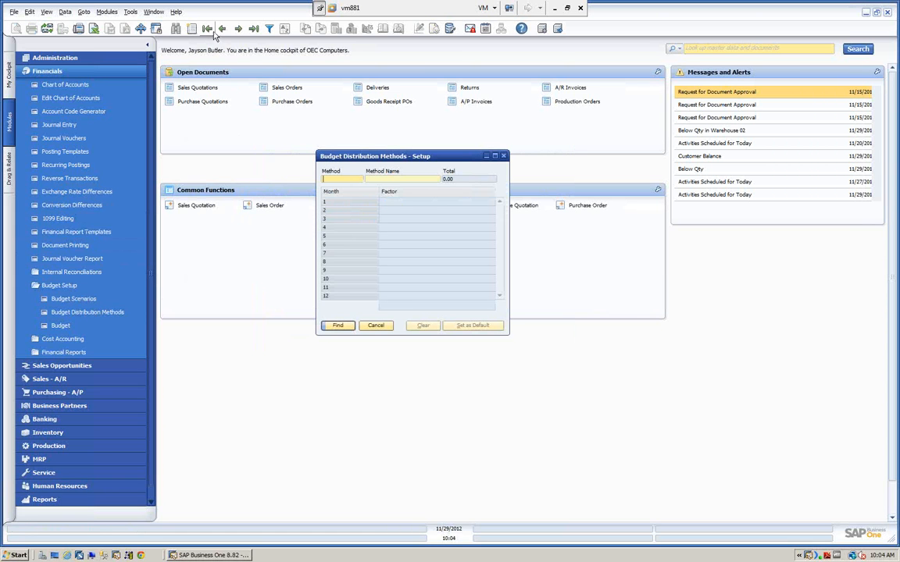
click(207, 28)
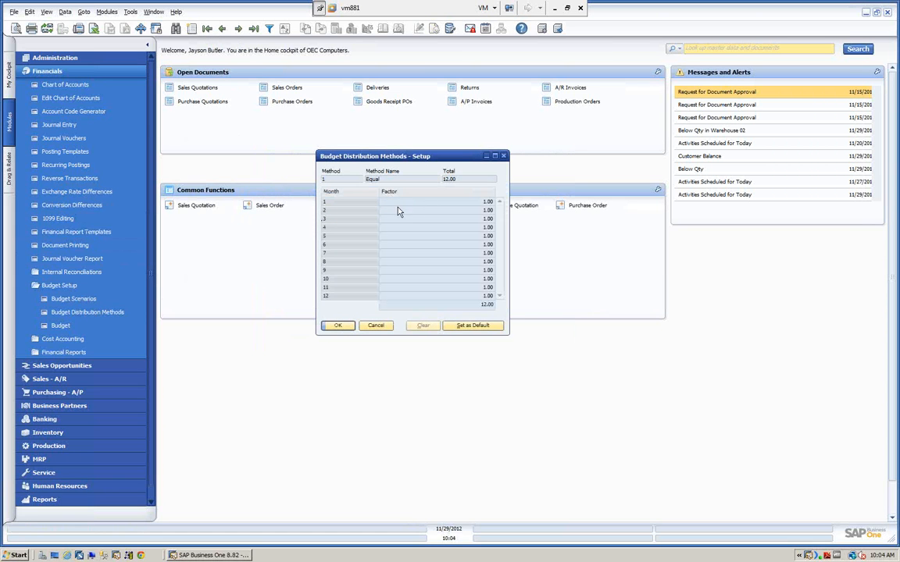
click(238, 29)
click(238, 29)
click(207, 28)
click(379, 328)
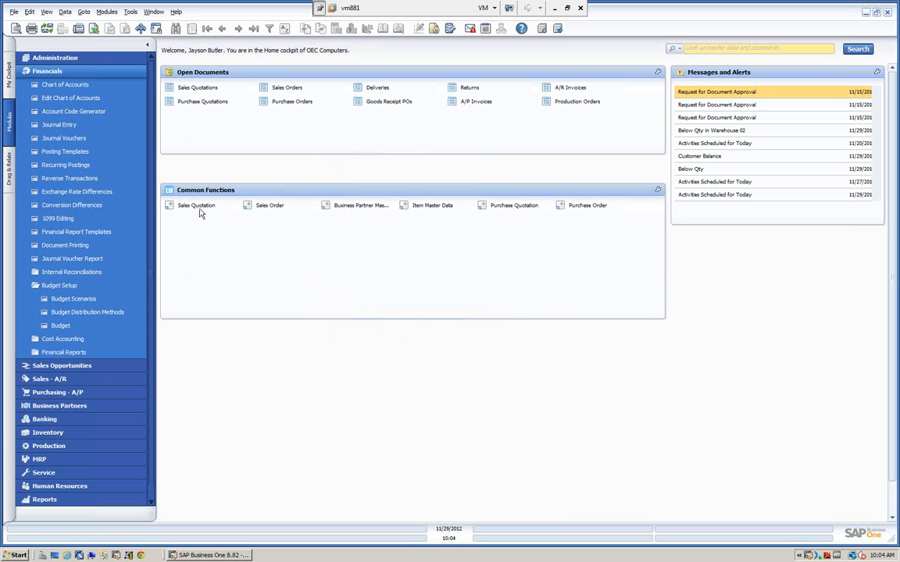
Open the budget for the Operating 2012 scenario and enlarge its account table window.
click(63, 328)
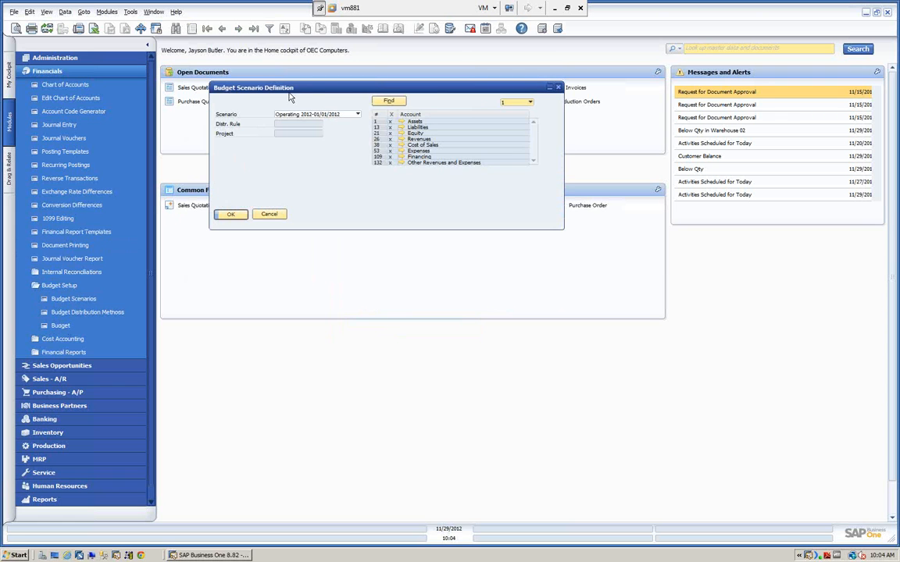
drag(313, 89, 349, 110)
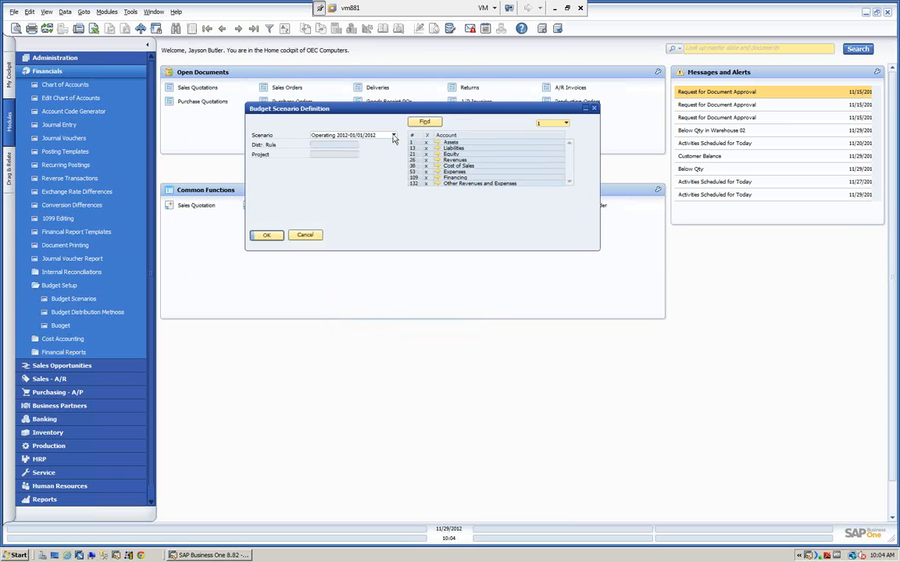
click(393, 135)
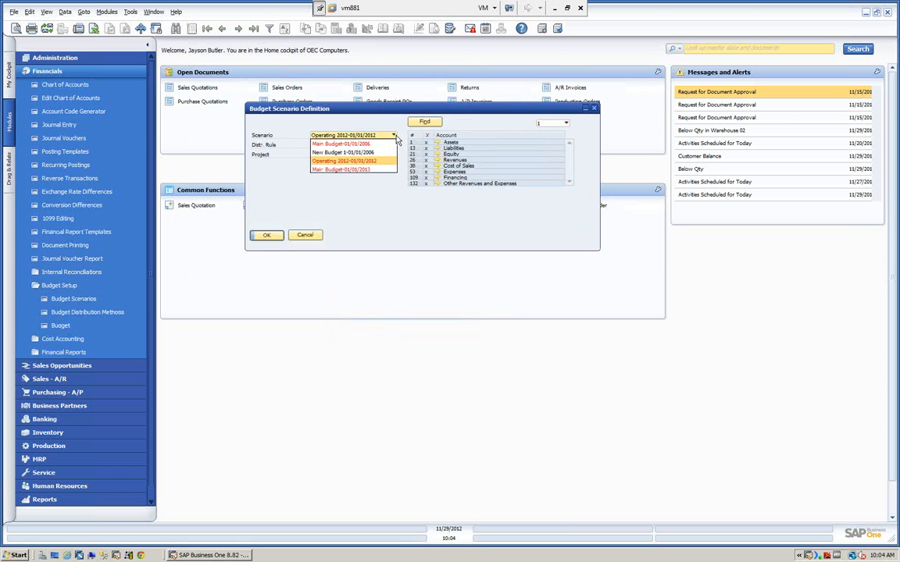
click(360, 162)
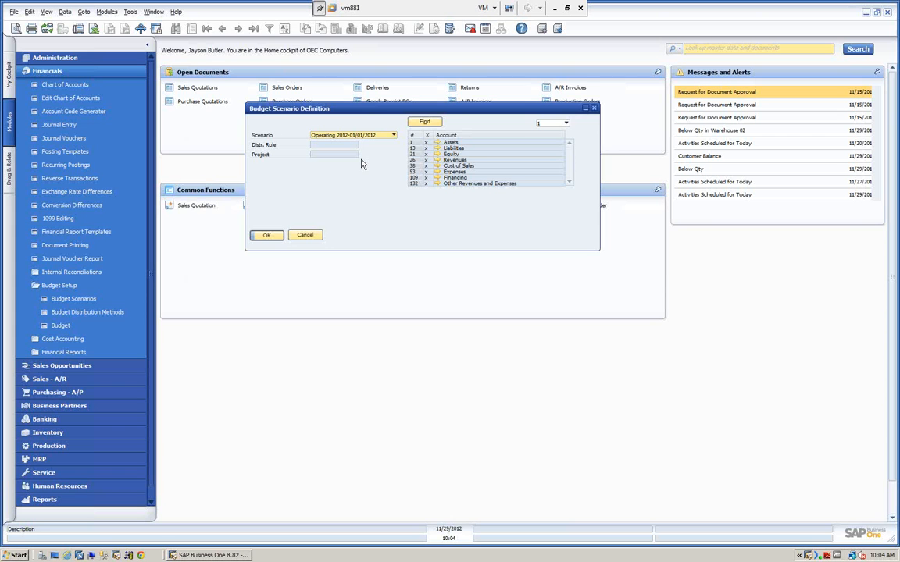
click(271, 236)
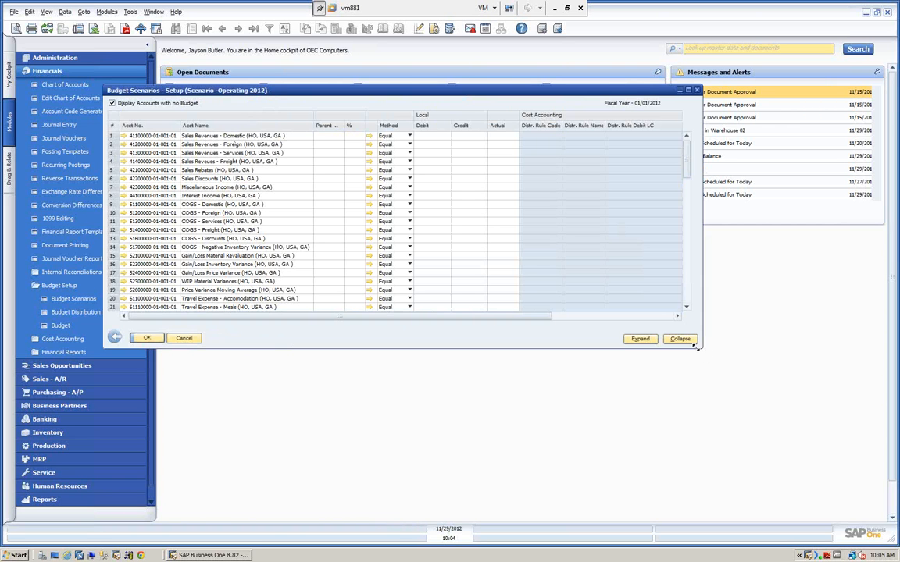
drag(701, 347, 798, 467)
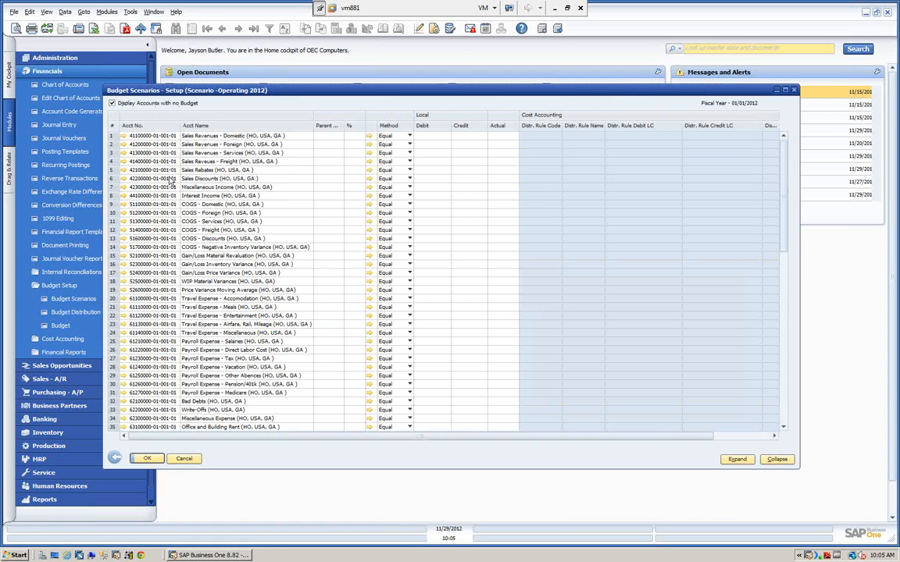
Toggle the display of accounts with no budget off and on, and review the column visibility in the table's form settings.
click(112, 103)
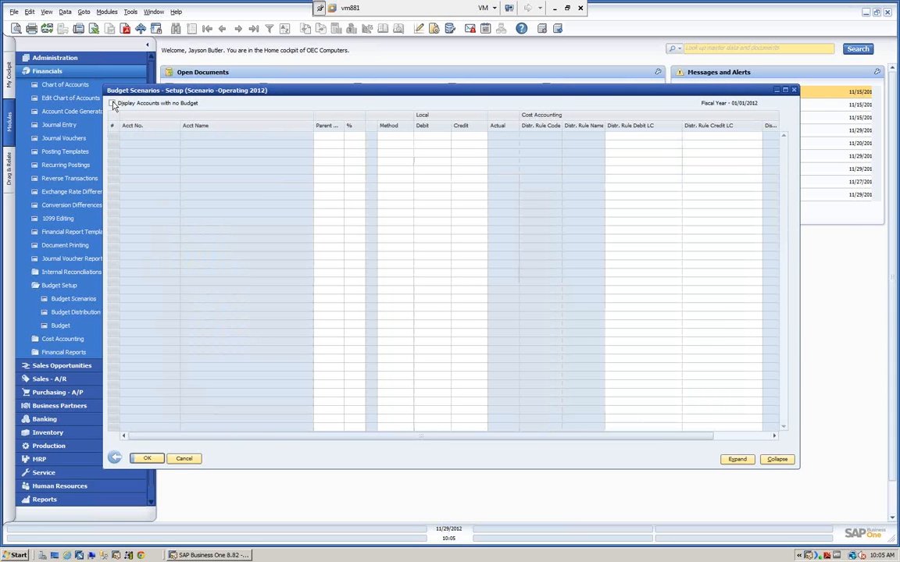
click(112, 104)
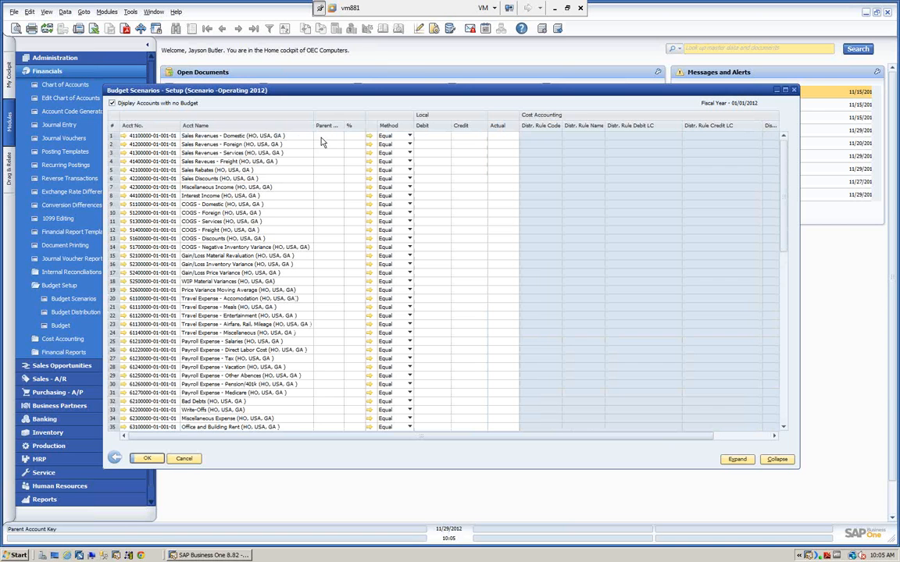
click(434, 29)
drag(359, 51, 649, 73)
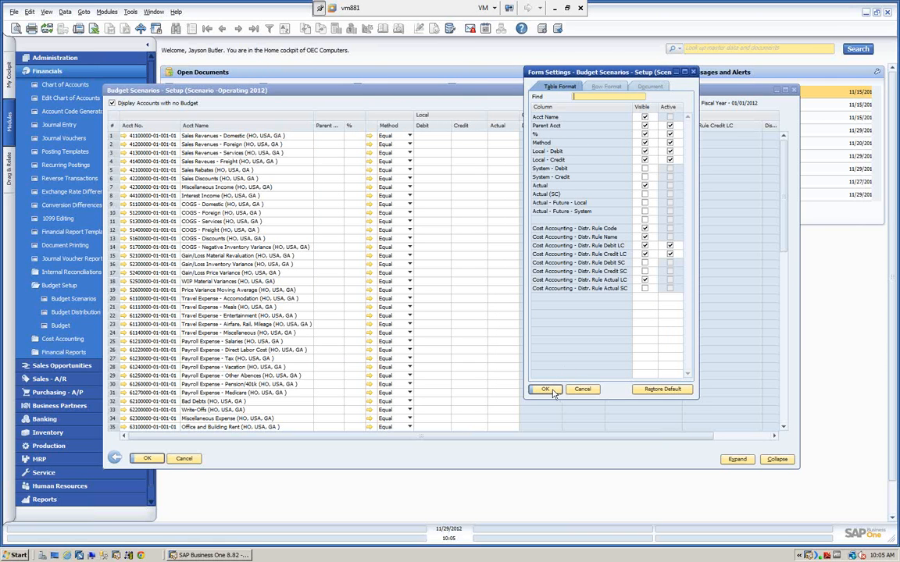
click(551, 391)
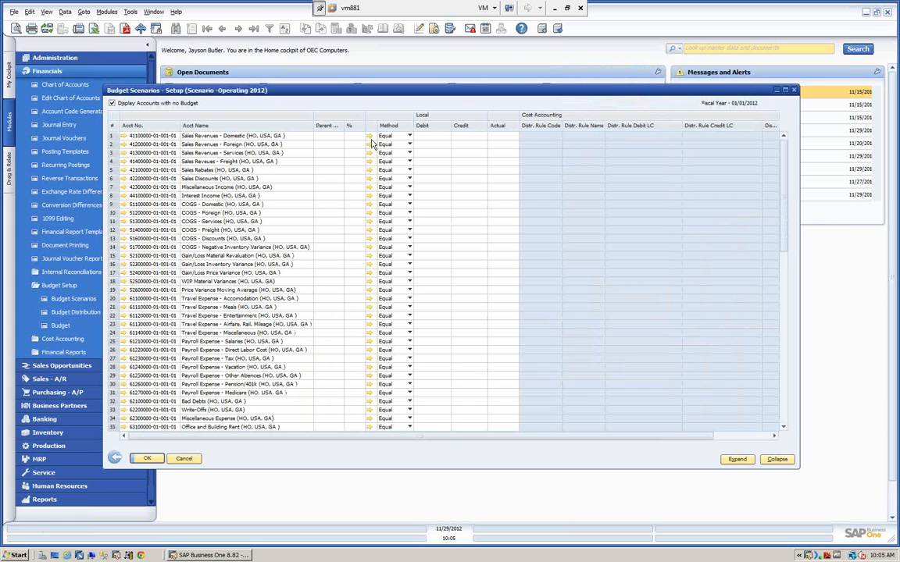
Keep the Equal distribution method for the Sales Revenues - Domestic account and set its credit budget to $120,000.
click(410, 136)
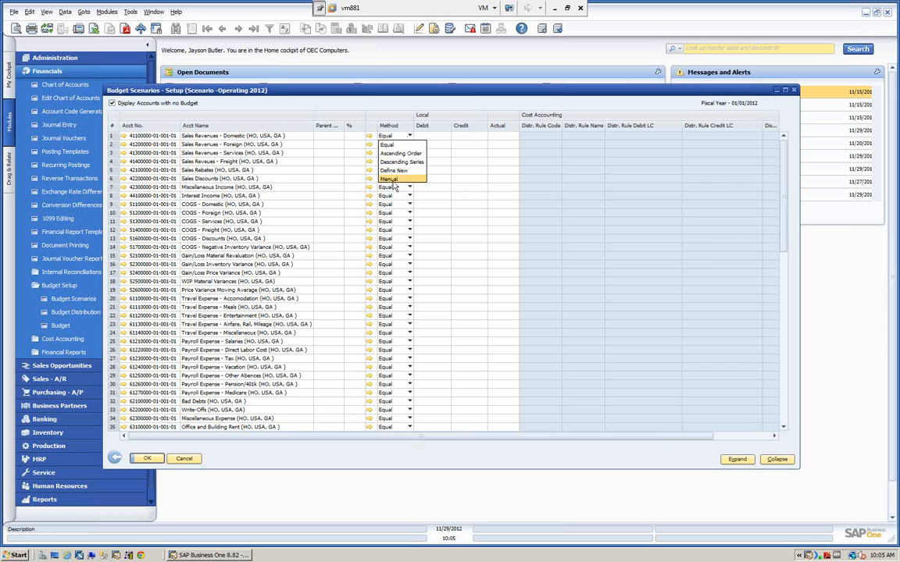
click(391, 145)
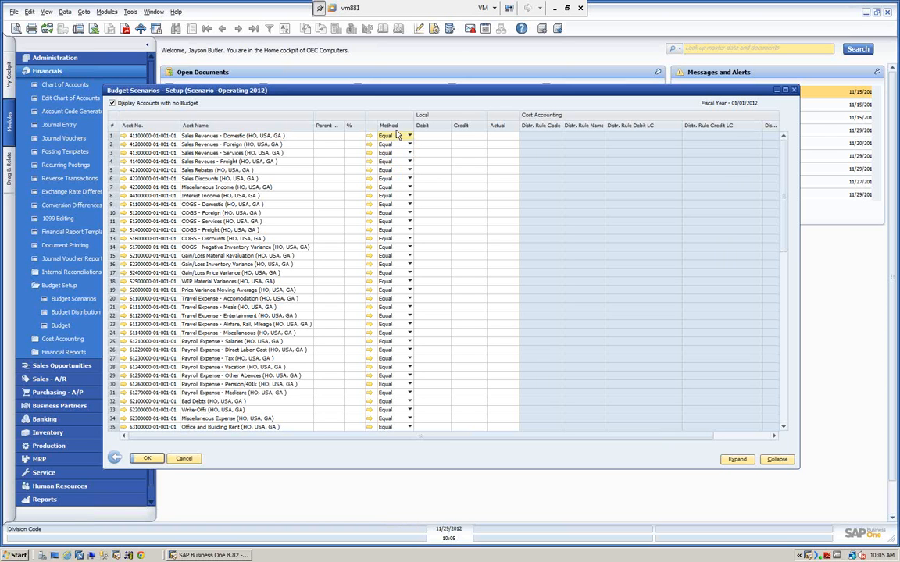
click(474, 137)
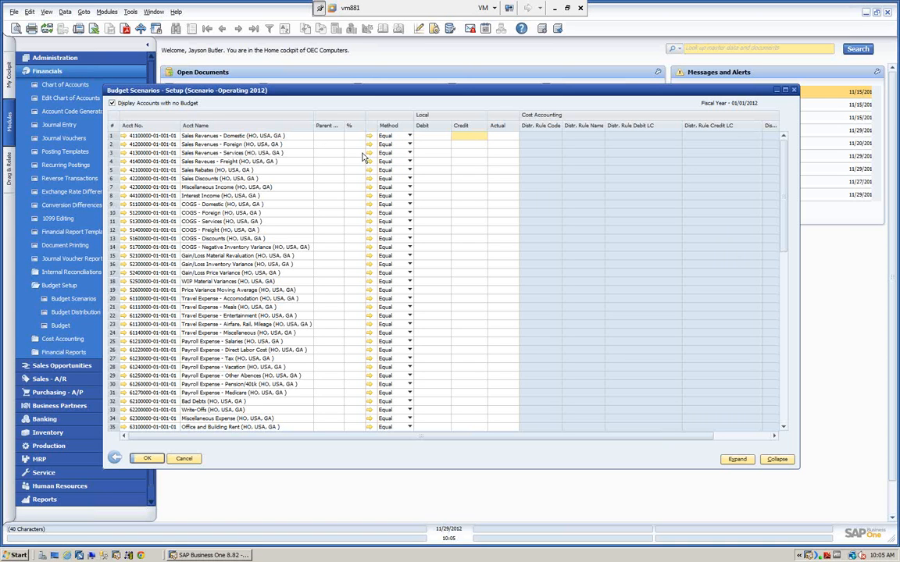
text(120000)
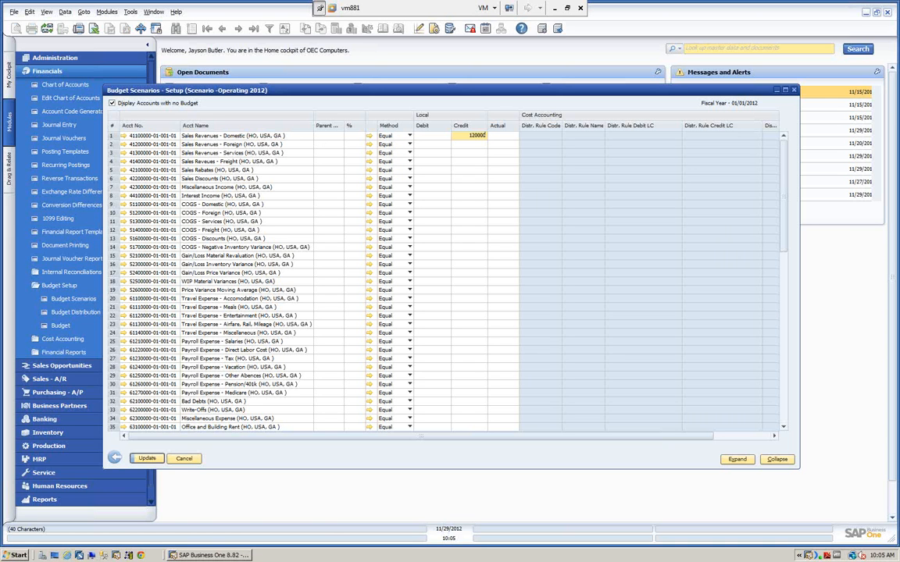
key(Tab)
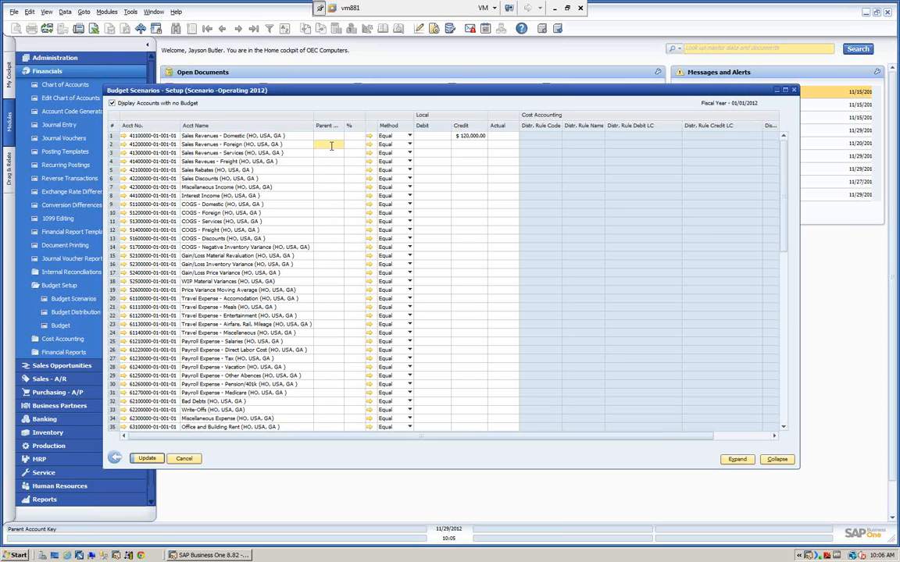
Check the parent account choices for Sales Revenues - Foreign without picking one, and set the account's credit budget to $140,000.
key(Tab)
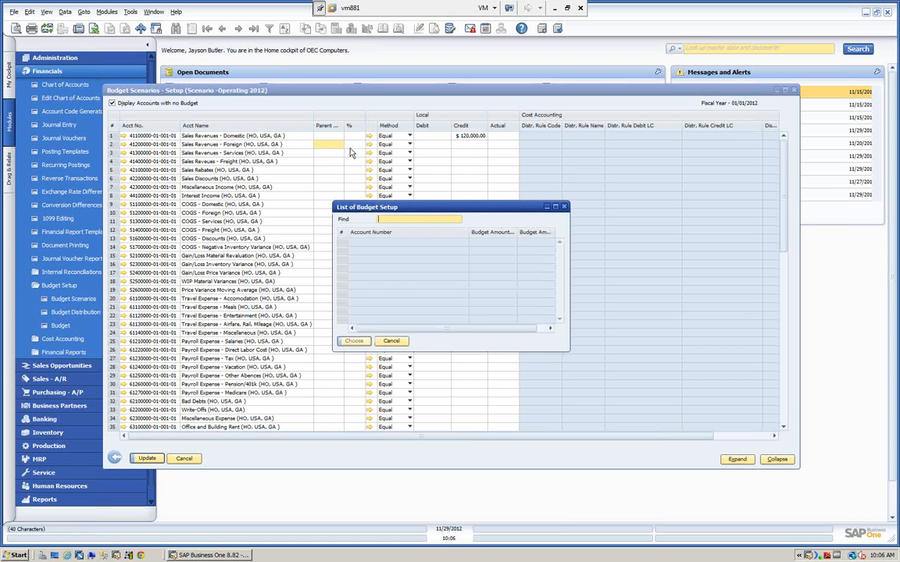
click(395, 344)
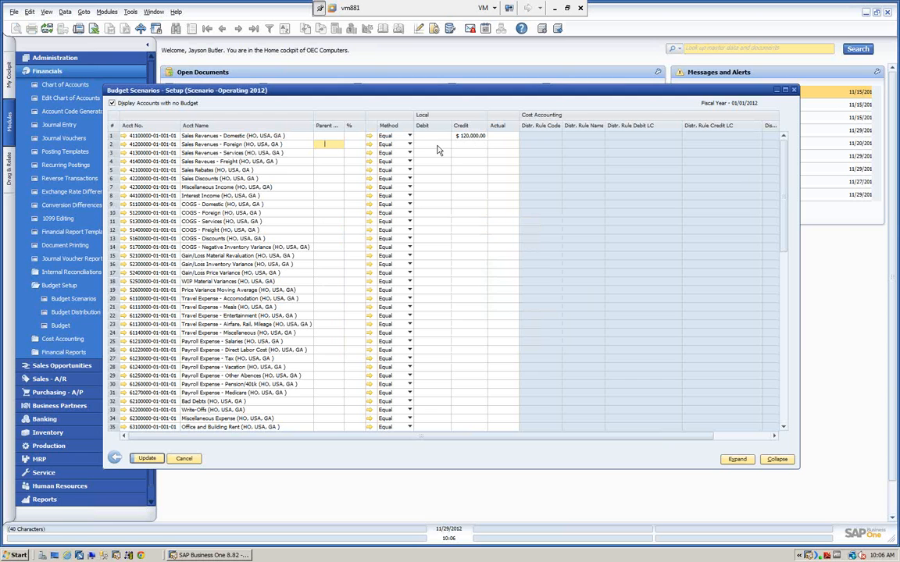
click(465, 145)
key(Tab)
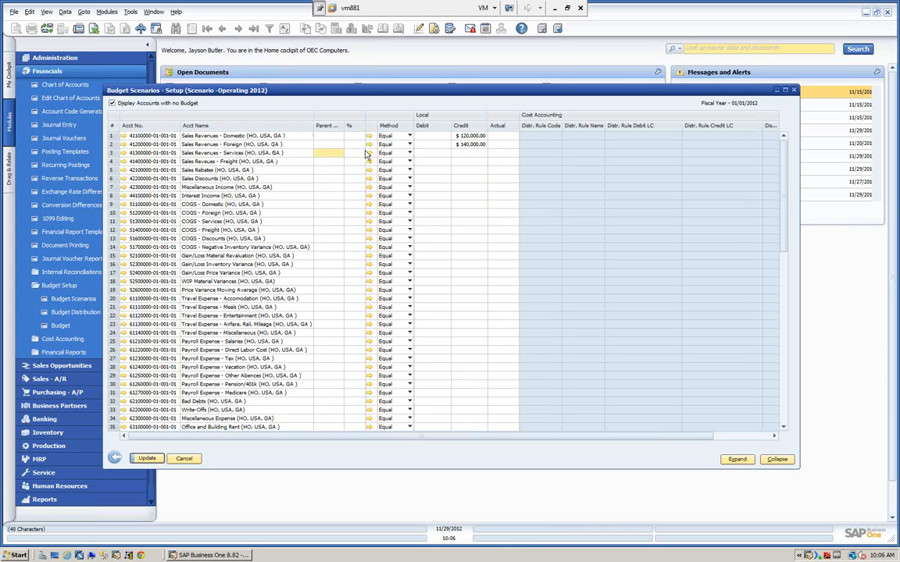
Open the budget item details of Sales Revenues - Domestic, examine the monthly local amounts, and close the details.
double_click(112, 136)
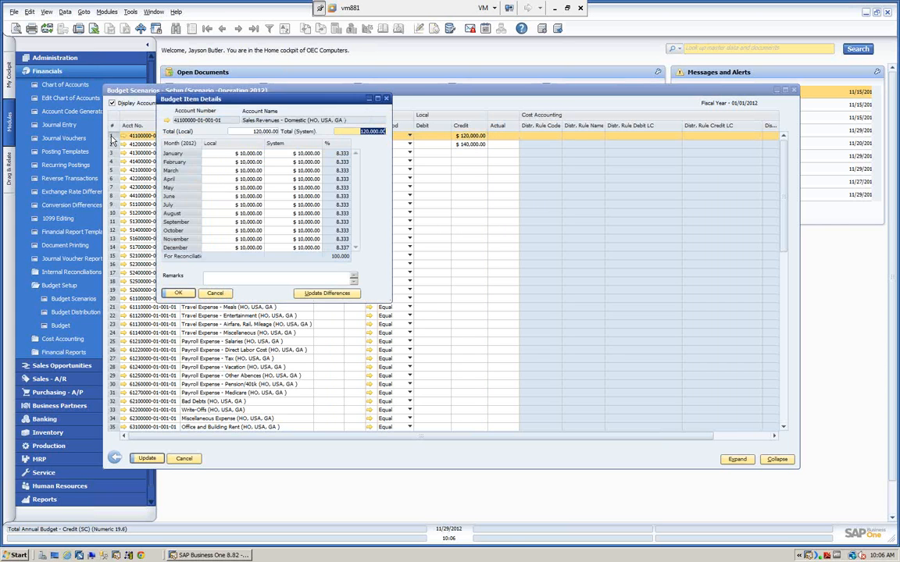
drag(238, 107, 591, 159)
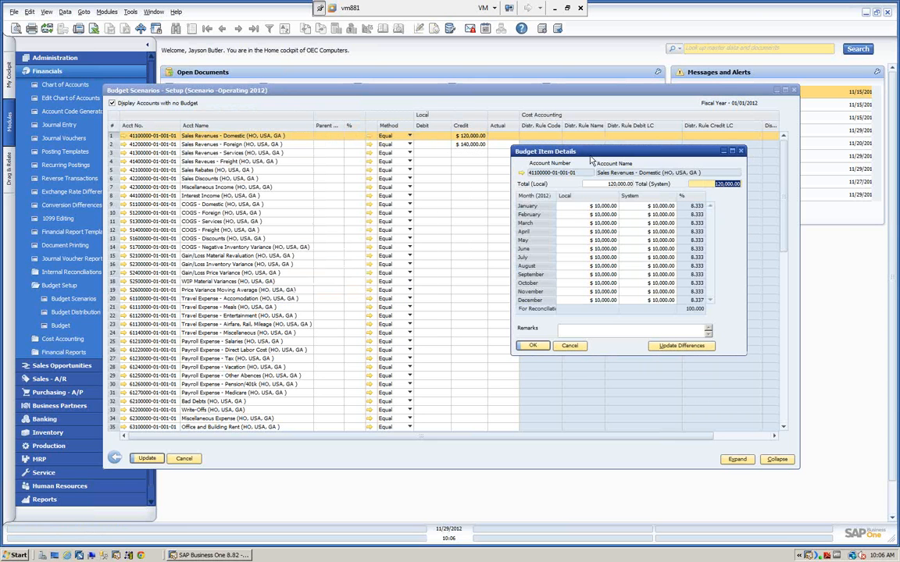
click(605, 226)
click(600, 233)
click(600, 247)
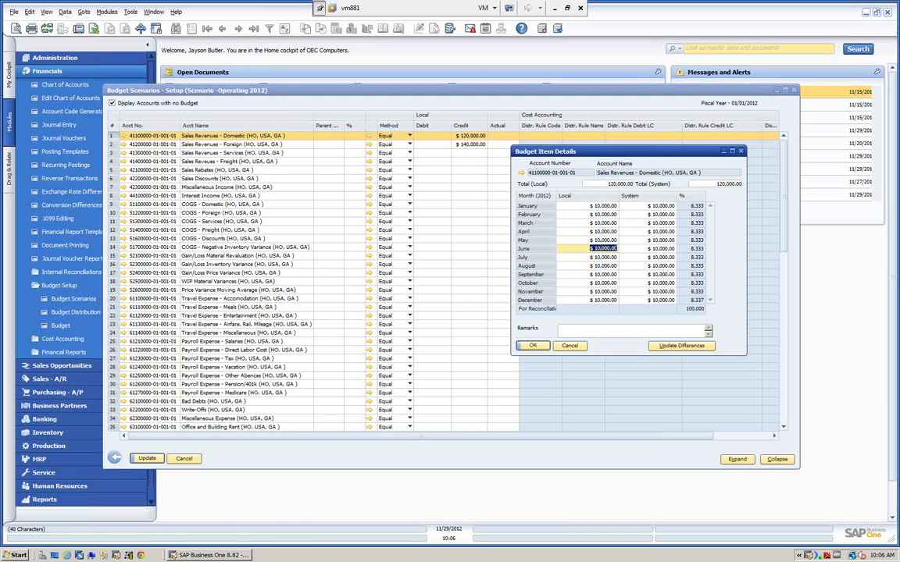
key(Down)
key(Down)
key(Down)
key(Down)
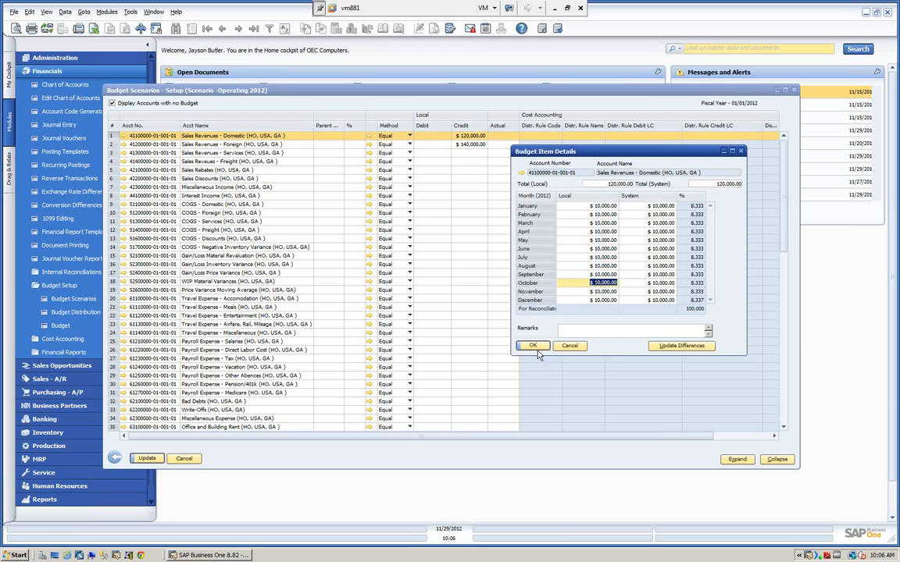
click(540, 350)
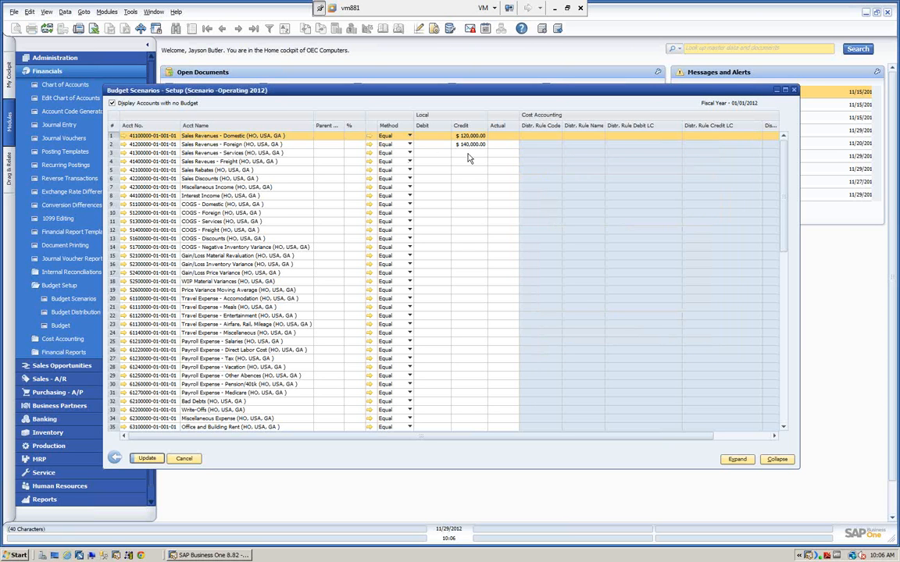
Set the credit budget of the Sales Revenues - Services account to $100,000.
click(112, 153)
double_click(113, 155)
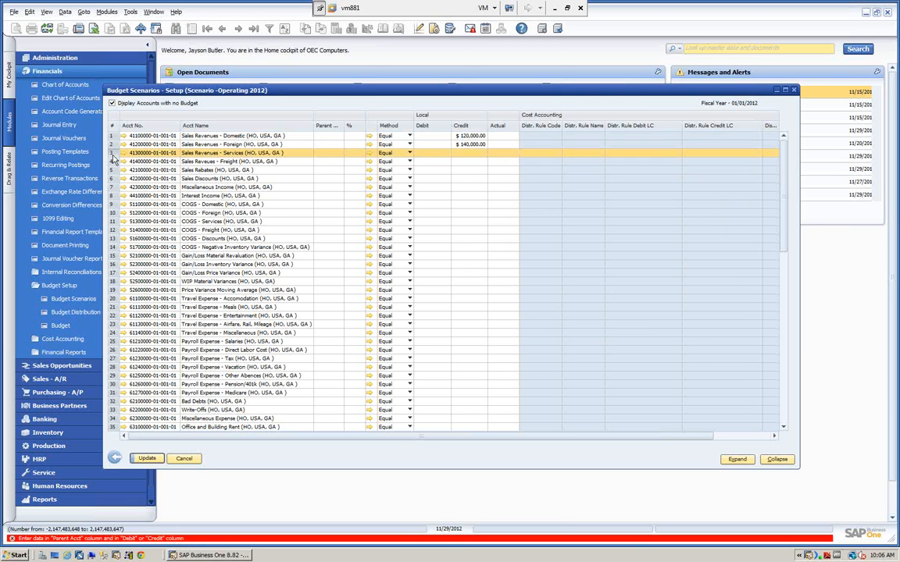
click(467, 153)
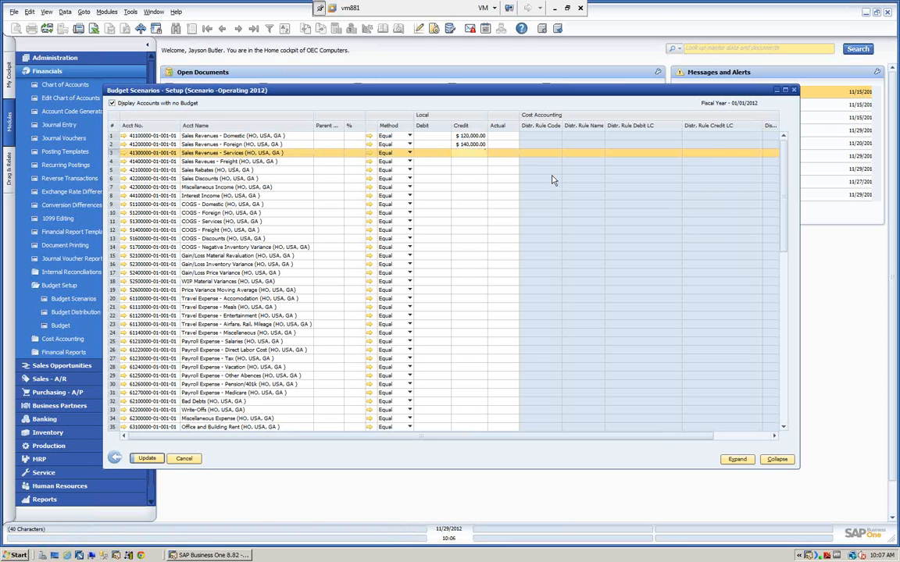
text(100,000)
key(Tab)
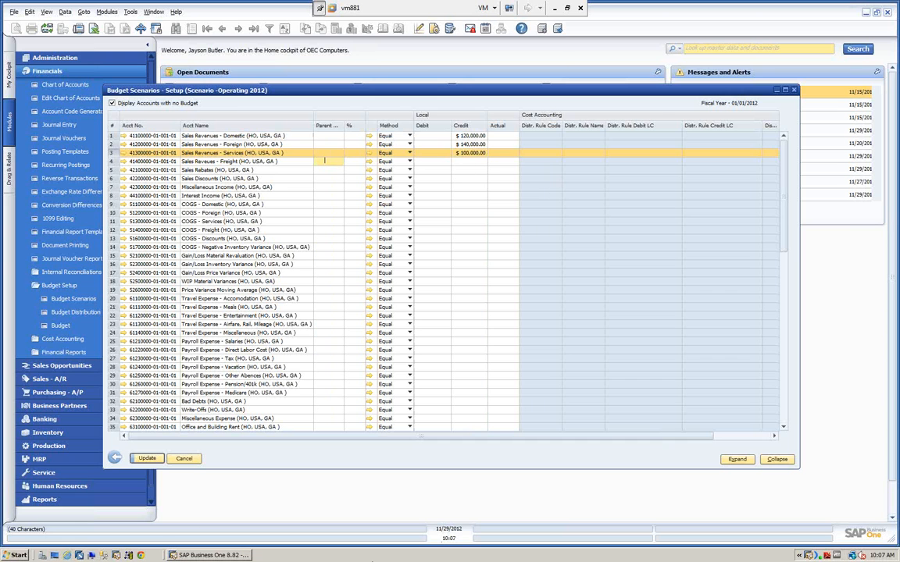
Save the budget with accumulators restored for all accounts, and toggle the display of accounts with no budget off and on.
click(146, 459)
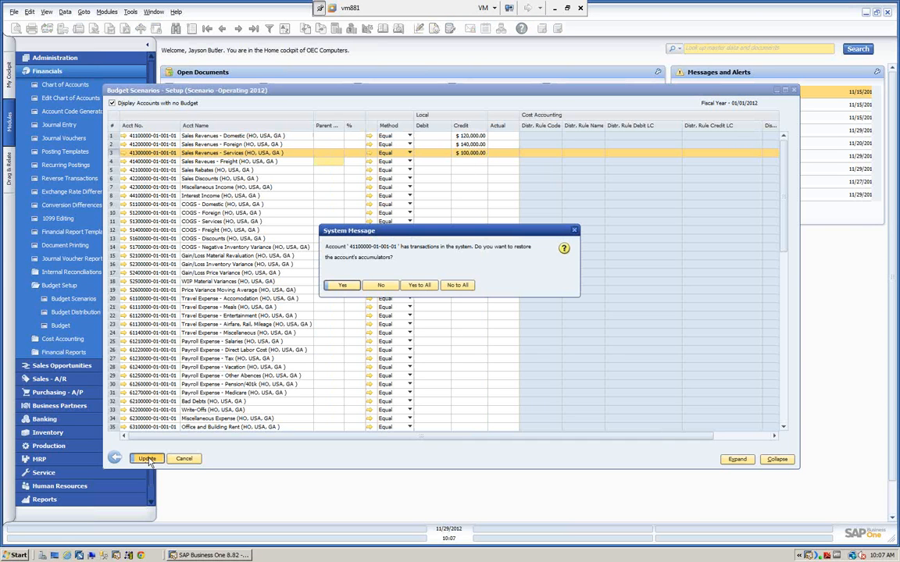
click(424, 286)
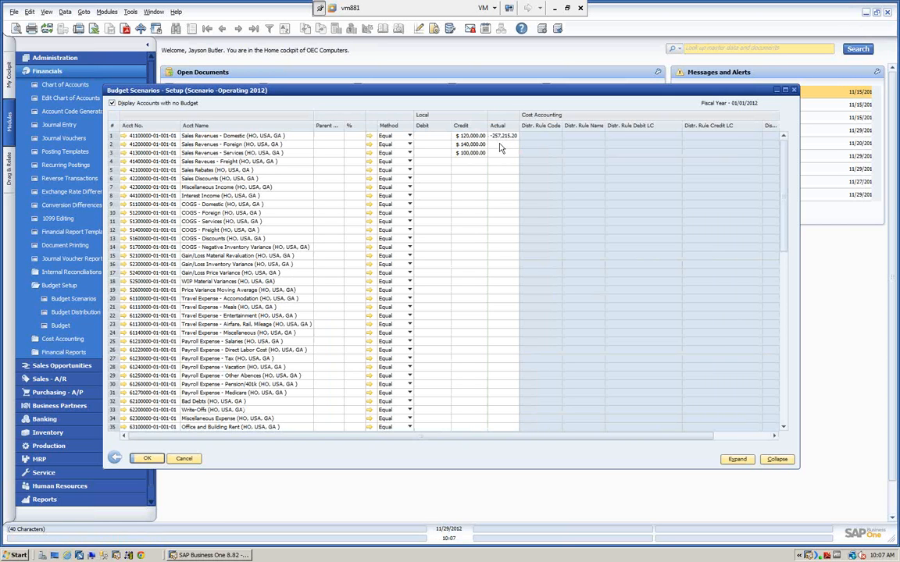
click(111, 104)
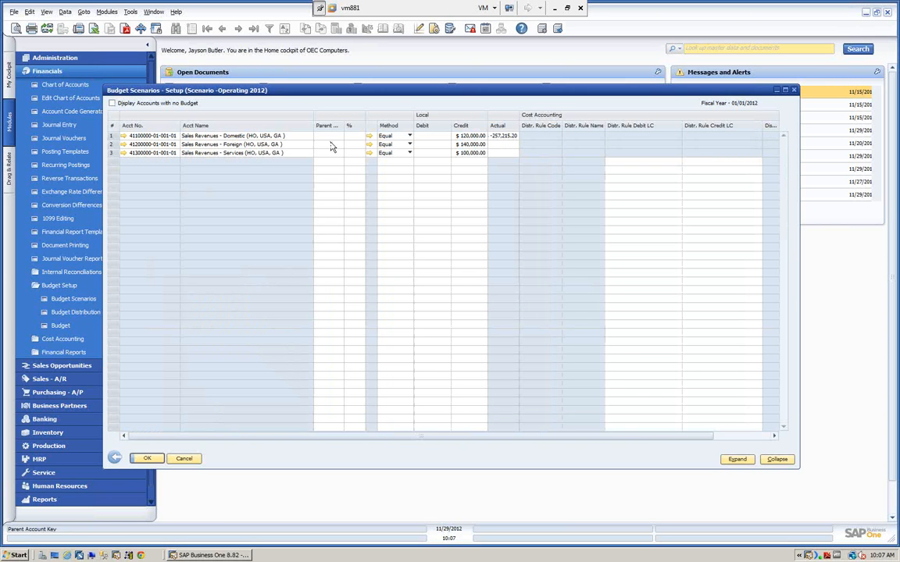
click(112, 103)
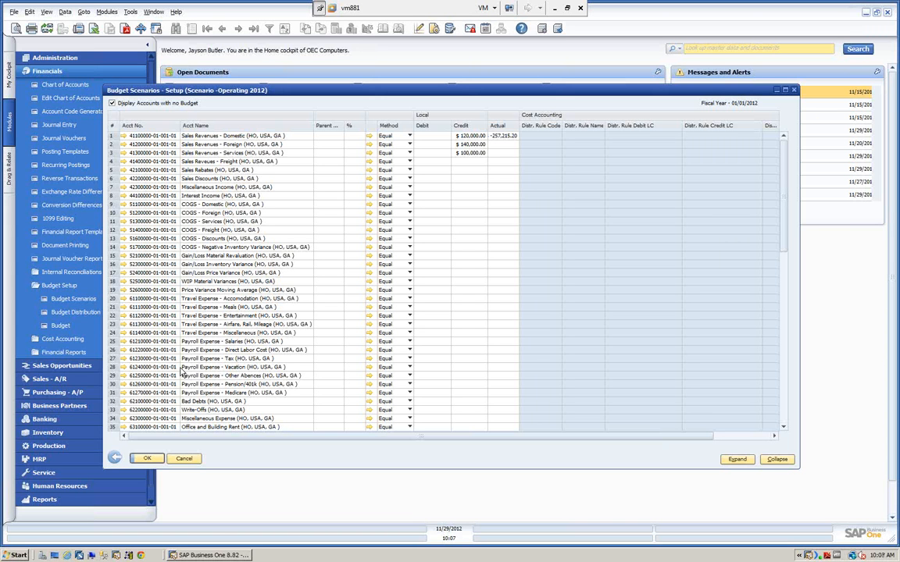
Reopen the budget for the Operating 2012 scenario to check its saved account amounts, and close its account table.
click(149, 460)
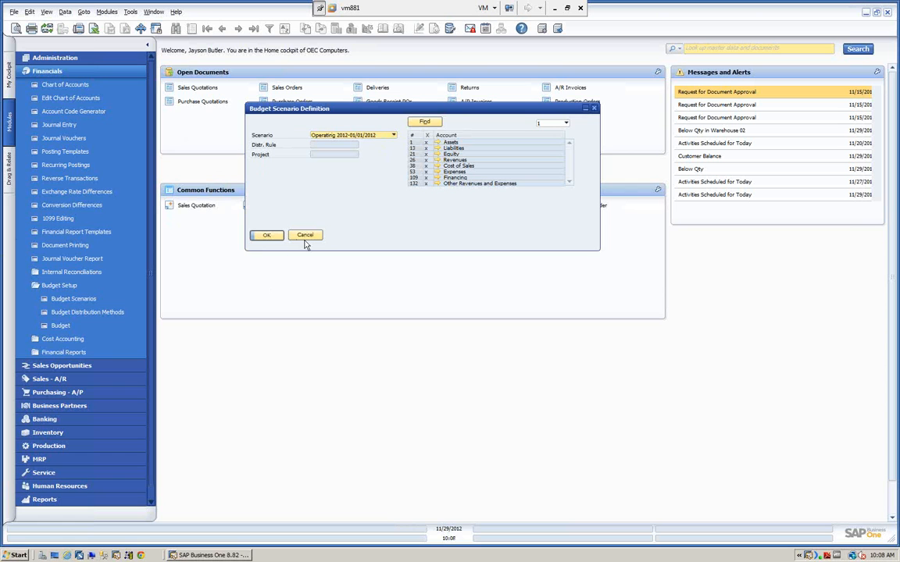
click(306, 235)
click(48, 325)
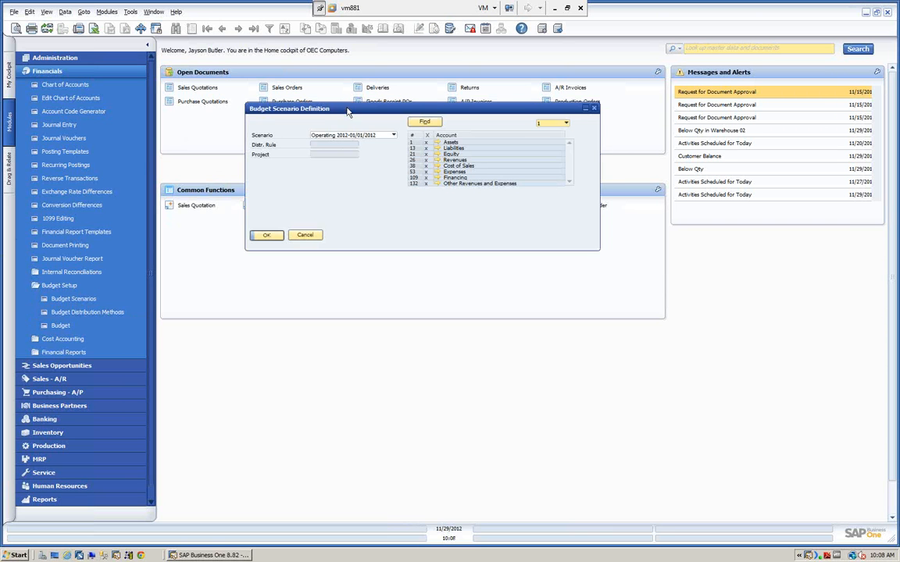
click(265, 235)
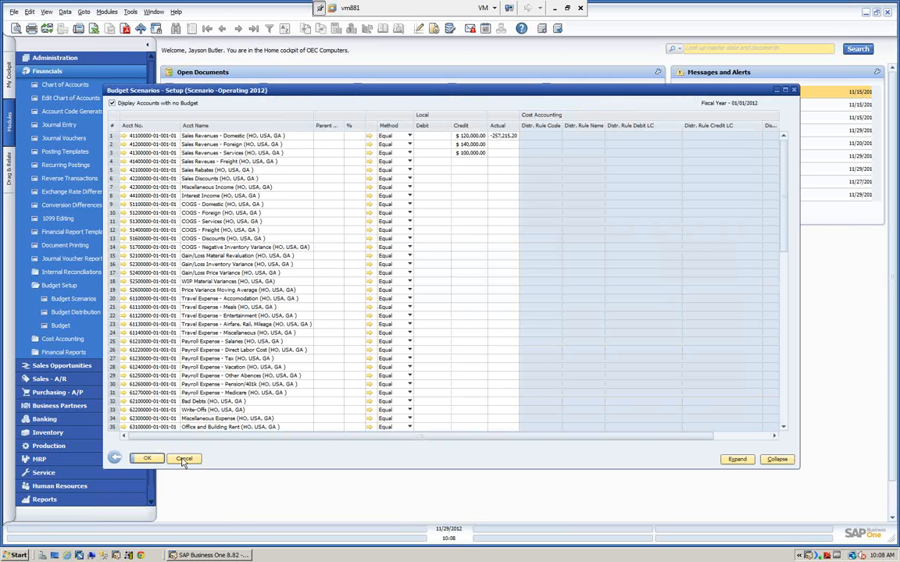
click(147, 459)
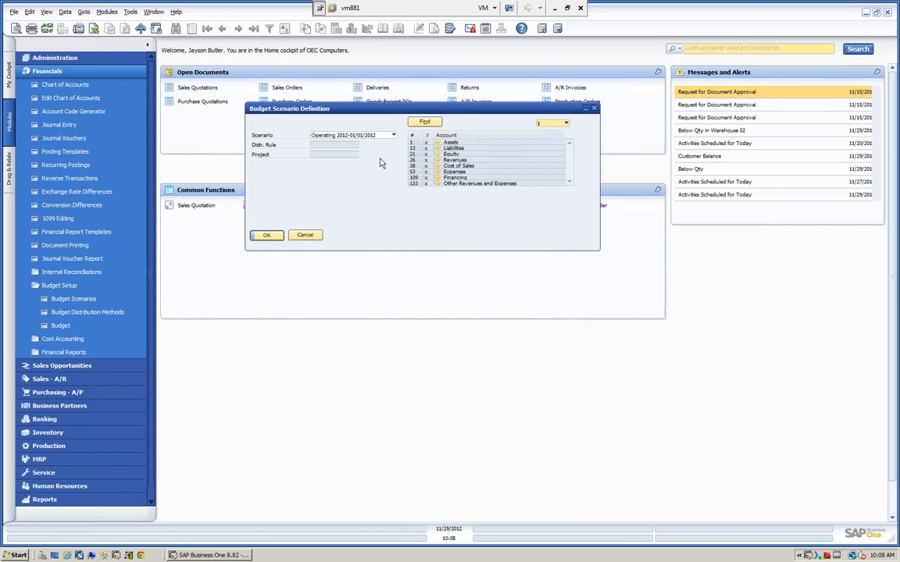
Open the budget for the Main Budget-01/01/2013 scenario, review its account table, and close the budget windows.
click(355, 134)
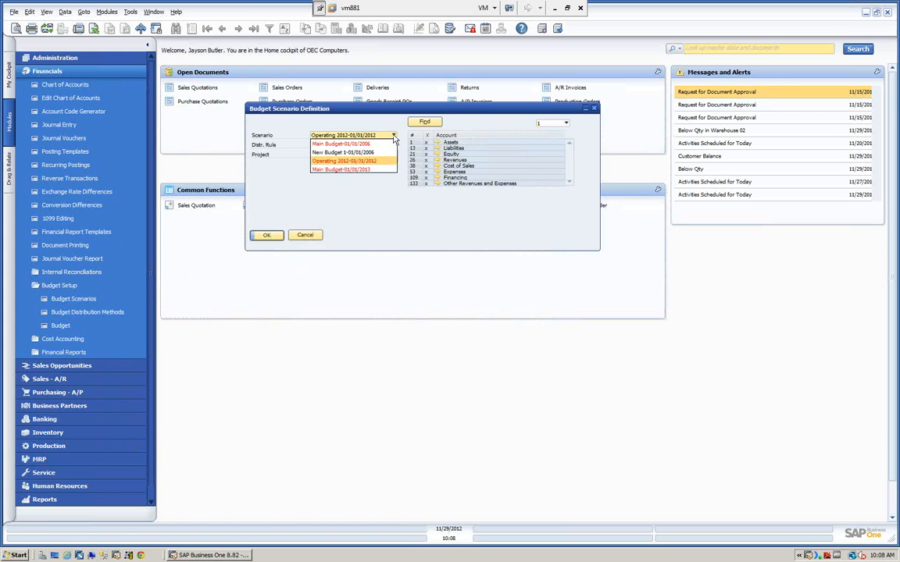
click(364, 169)
click(267, 236)
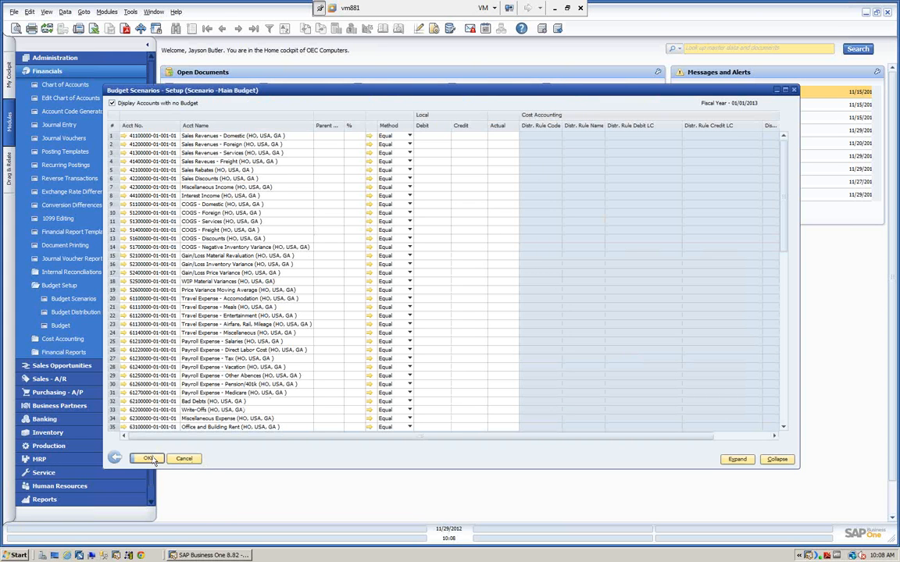
click(147, 460)
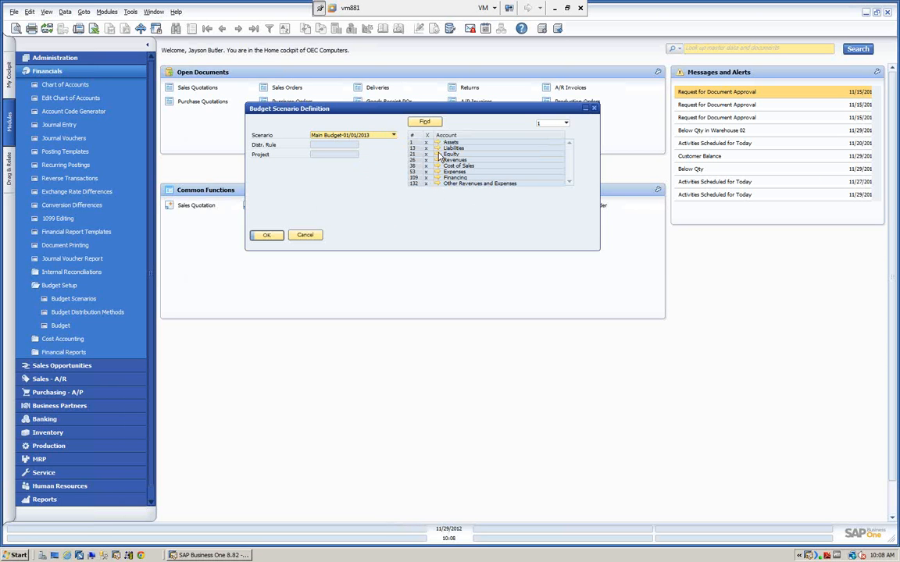
click(306, 237)
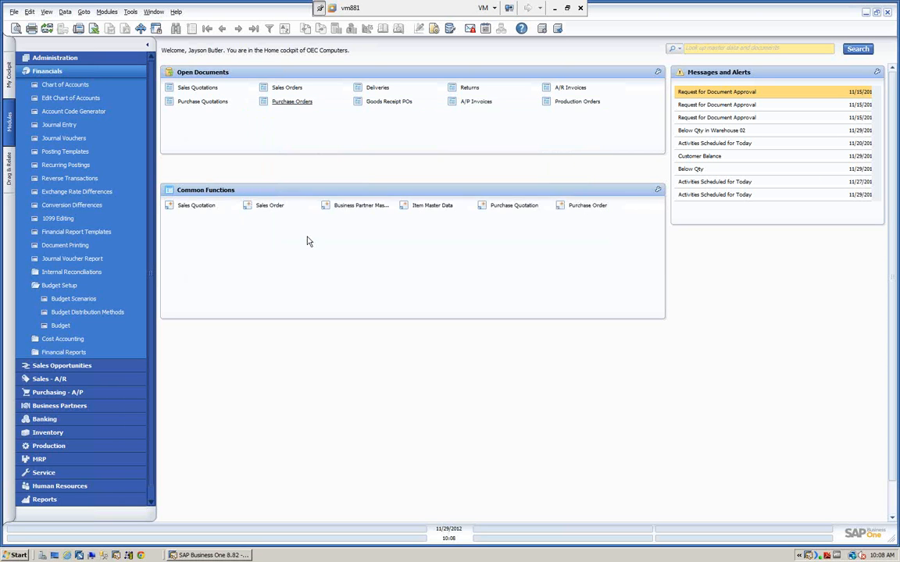
In the Budget Scenarios setup, copy the Operating 2012-01/01/2012 scenario into the Main Budget-01/01/2013 scenario.
click(67, 300)
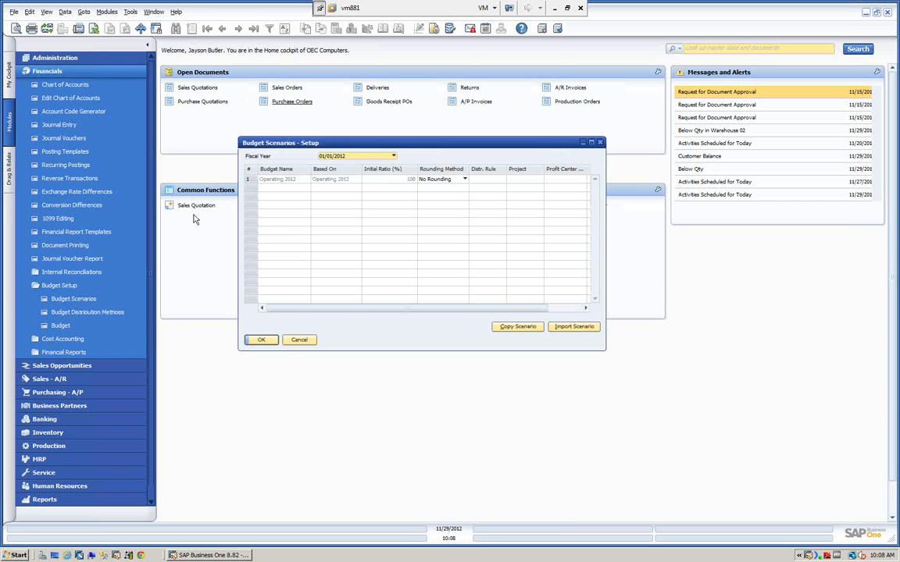
drag(352, 151, 339, 117)
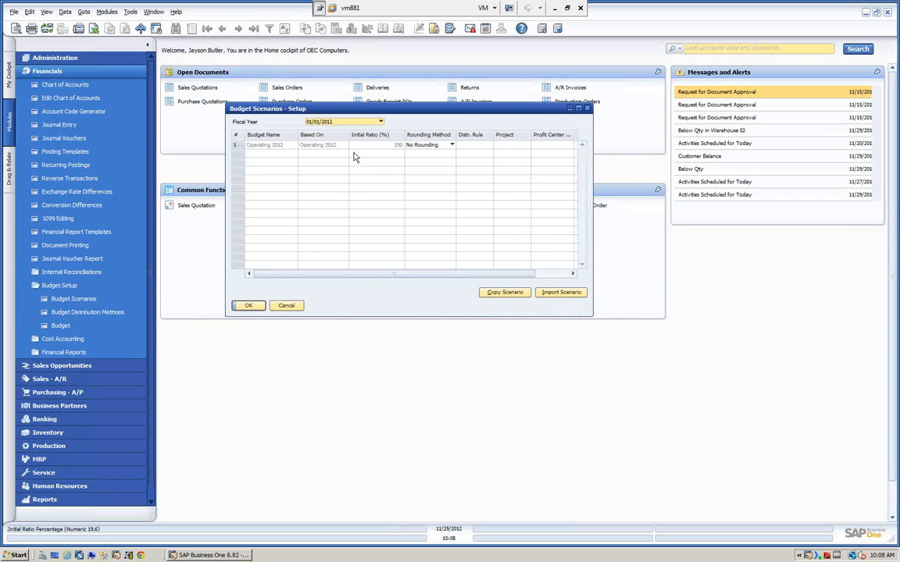
click(506, 294)
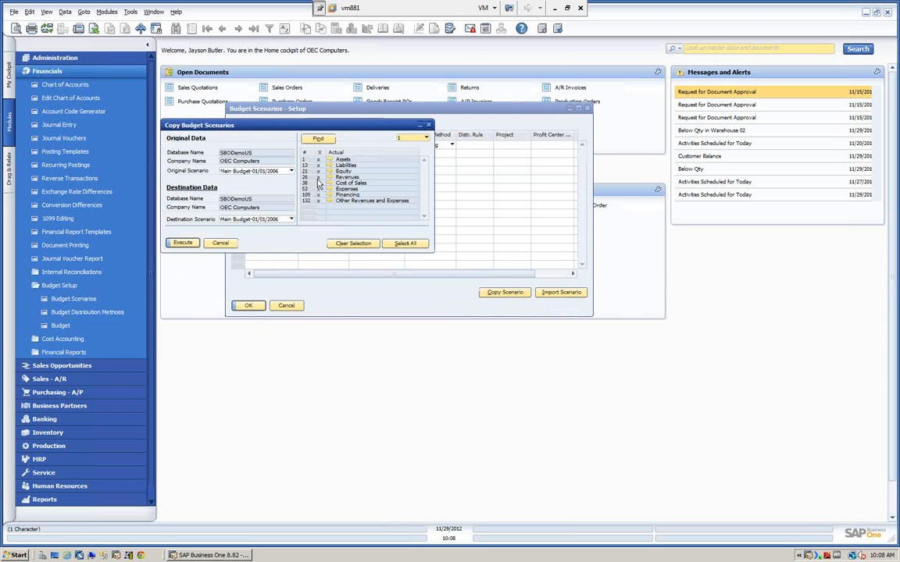
click(292, 171)
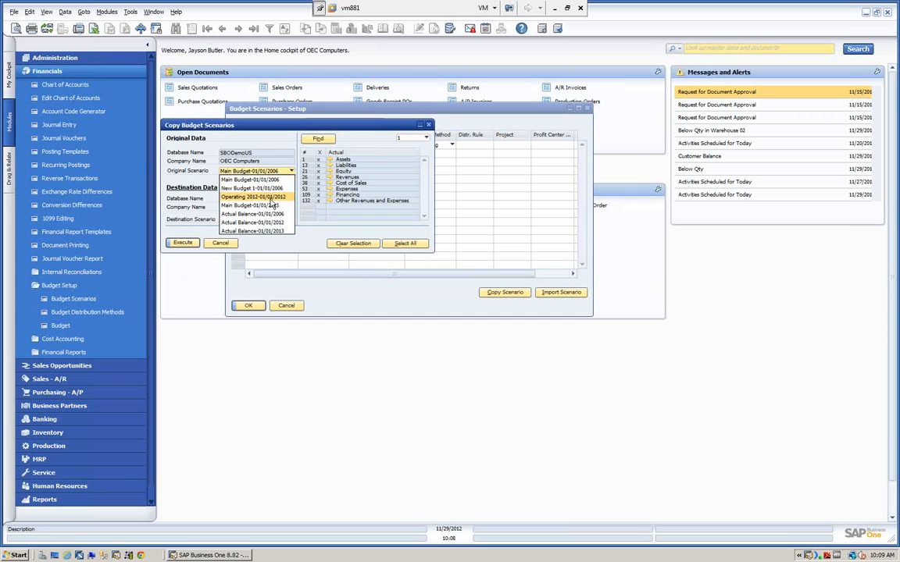
click(269, 197)
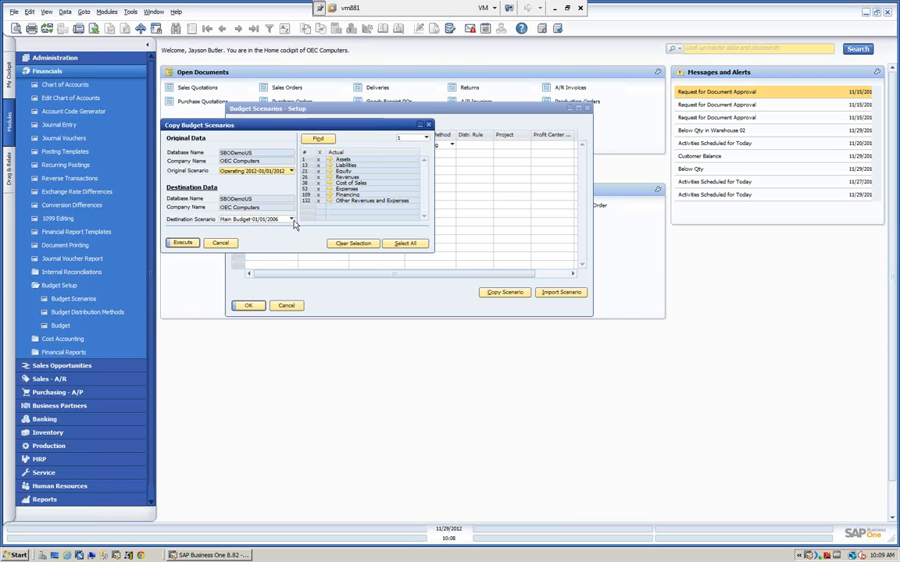
click(291, 219)
click(242, 254)
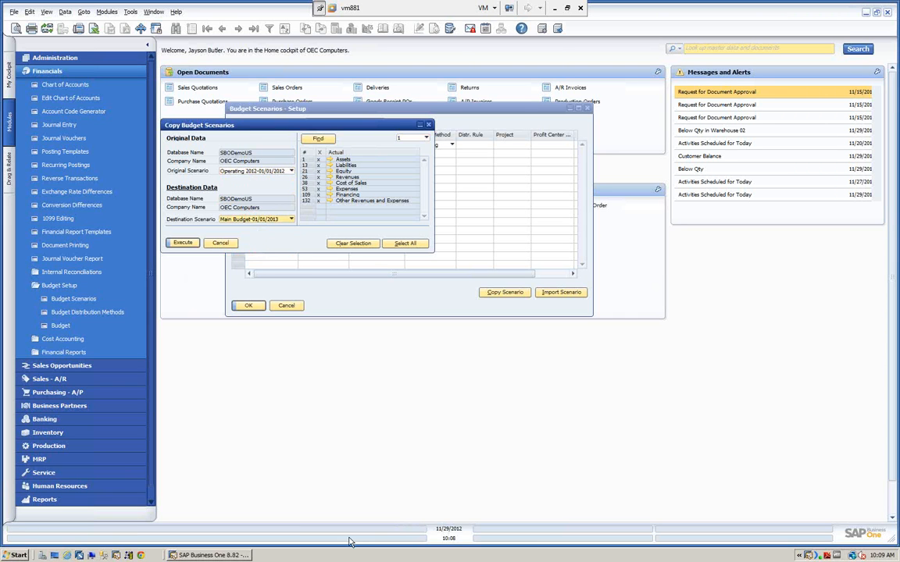
click(187, 249)
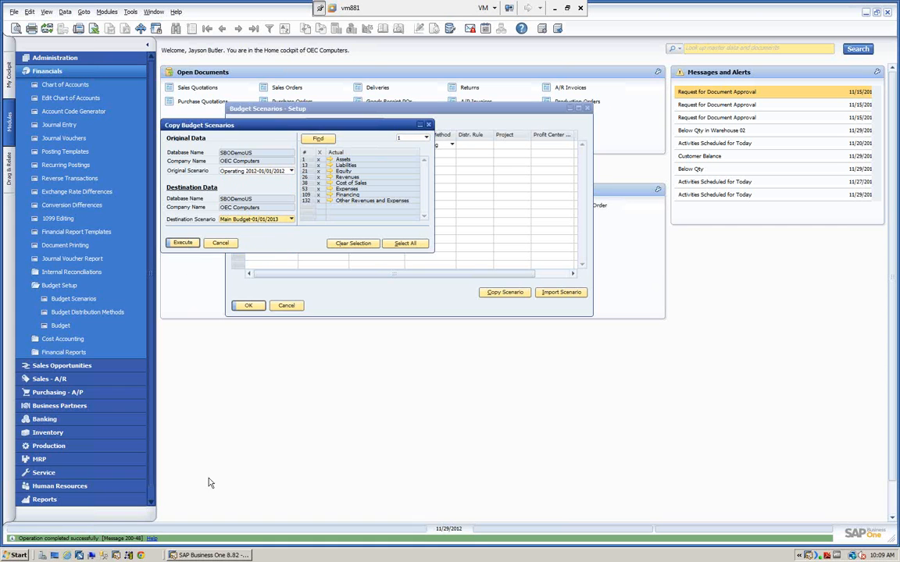
Close the scenario copy dialog, check the budget scenarios defined for fiscal year 01/01/2013, and close the setup.
click(224, 245)
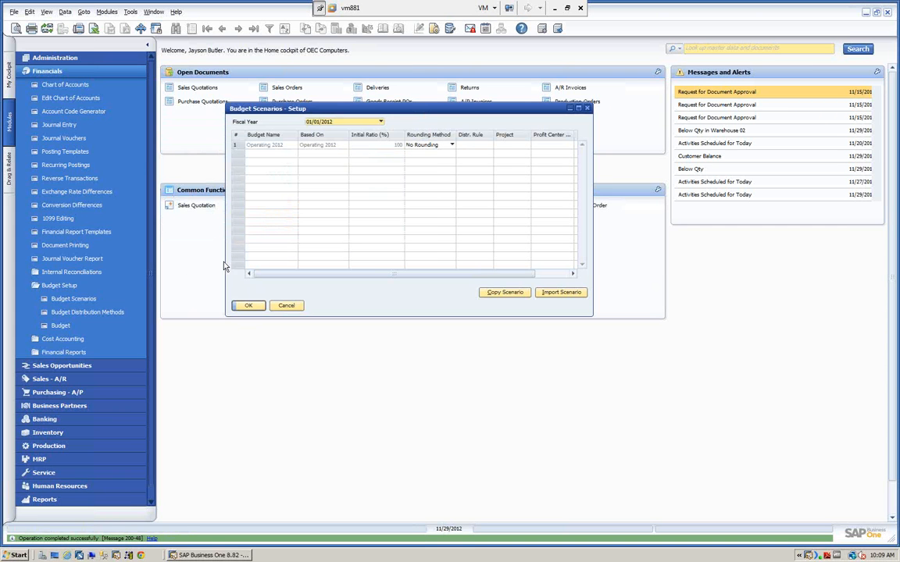
click(381, 123)
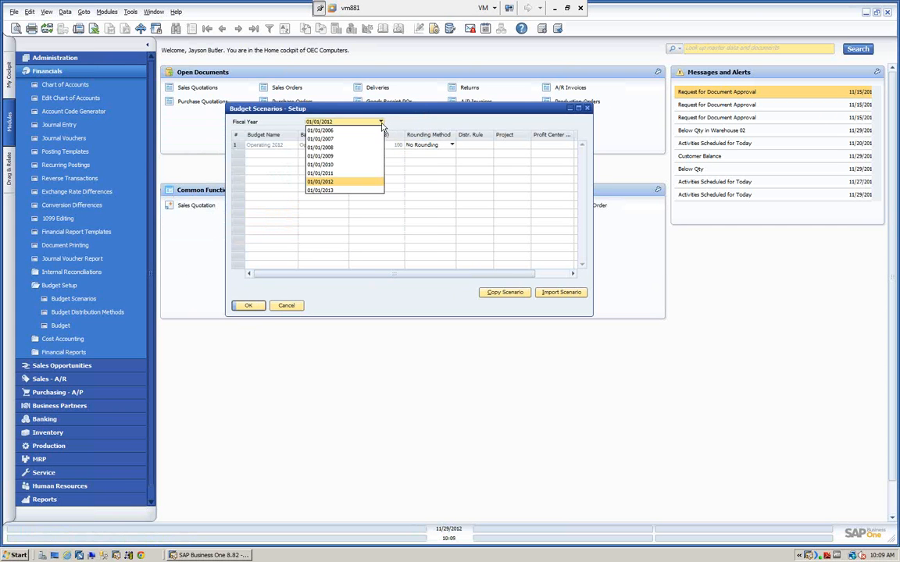
click(330, 191)
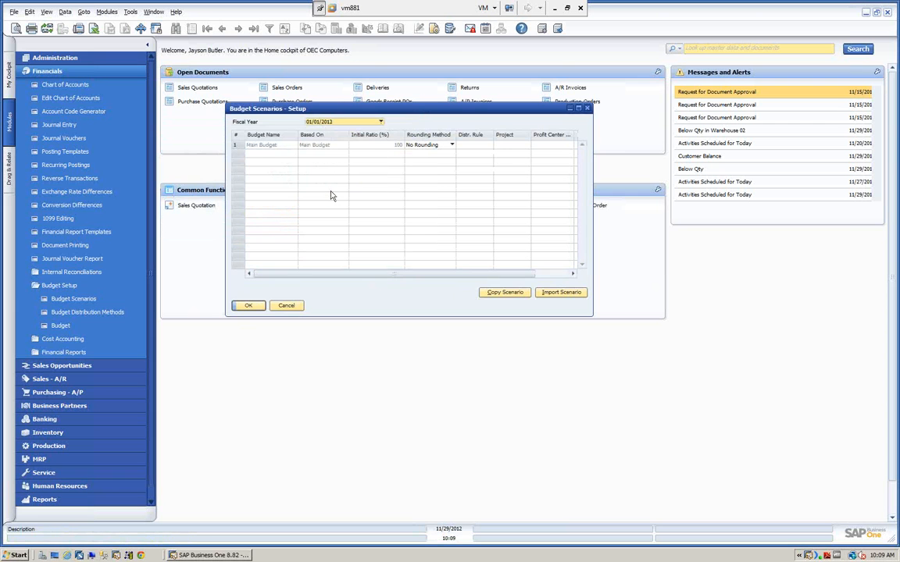
click(249, 306)
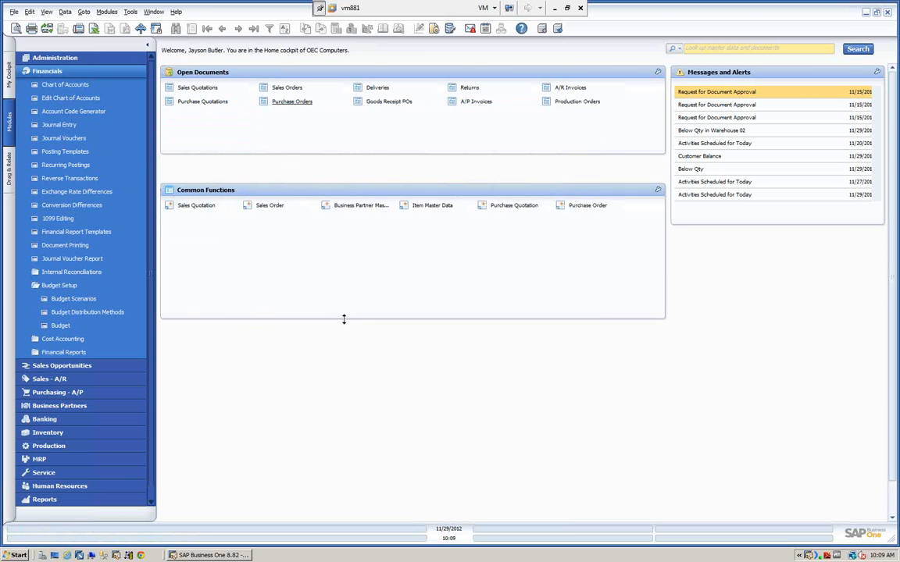
click(70, 300)
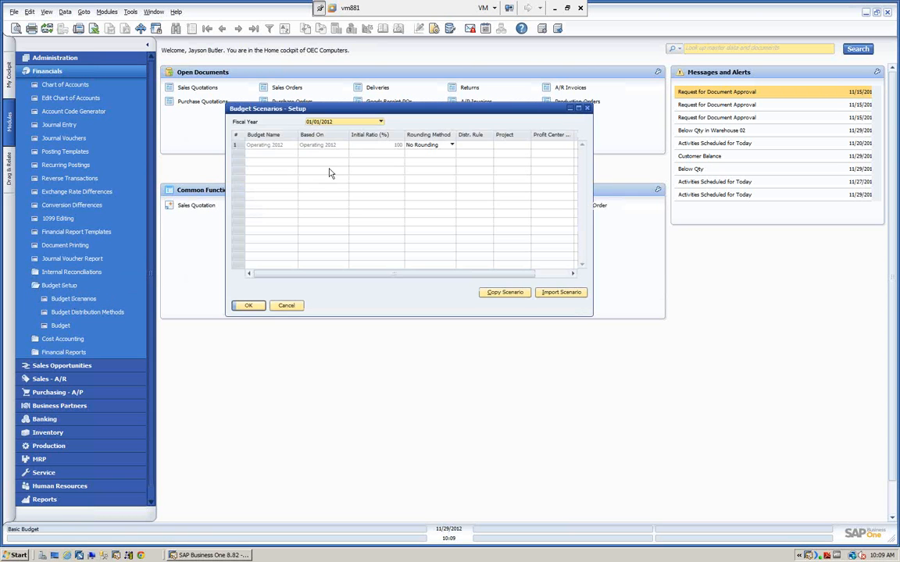
click(288, 306)
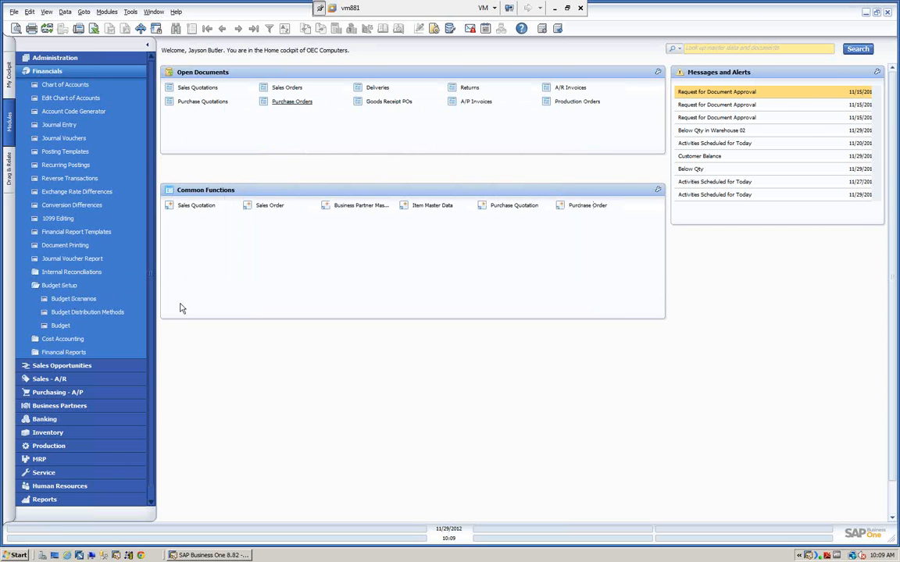
Open the Main Budget-01/01/2013 account table and show the monthly budget details of Sales Revenues - Domestic.
click(61, 326)
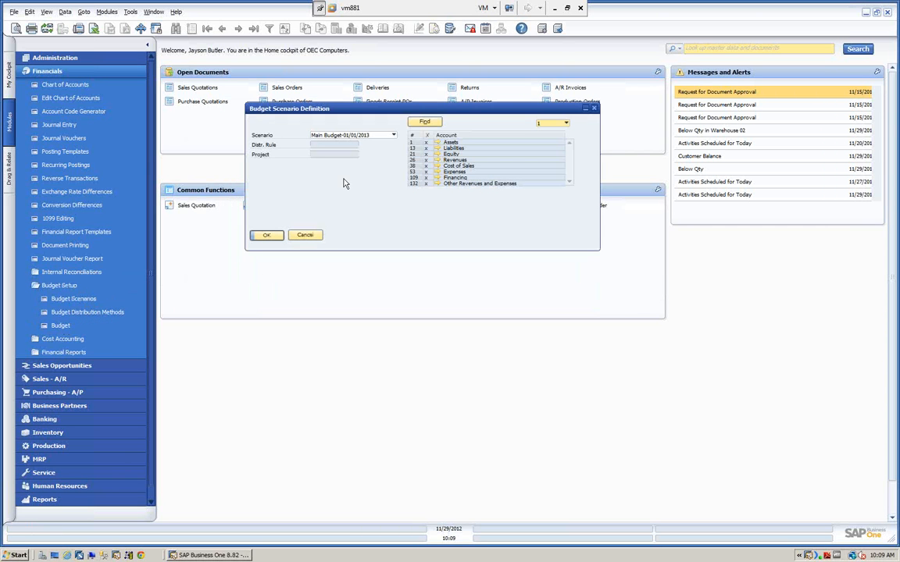
click(394, 135)
click(362, 173)
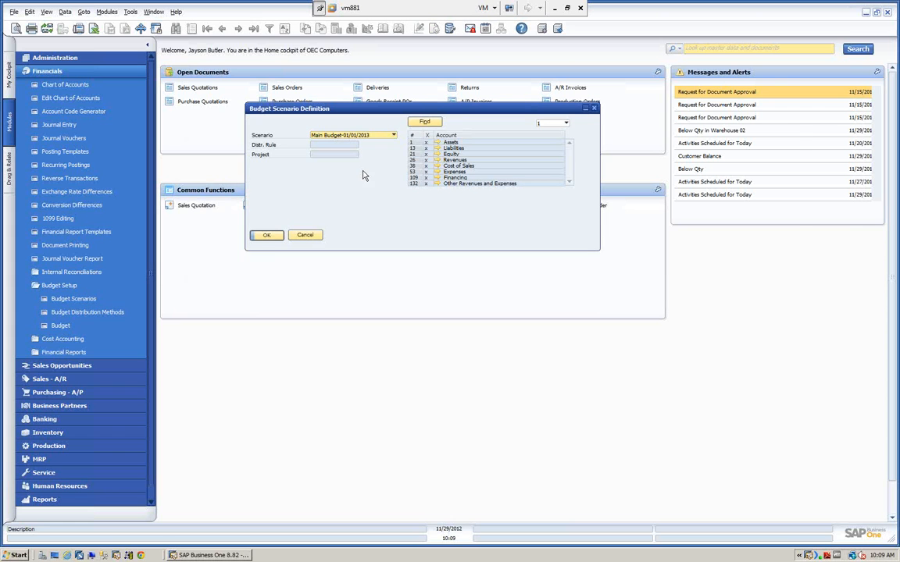
click(265, 235)
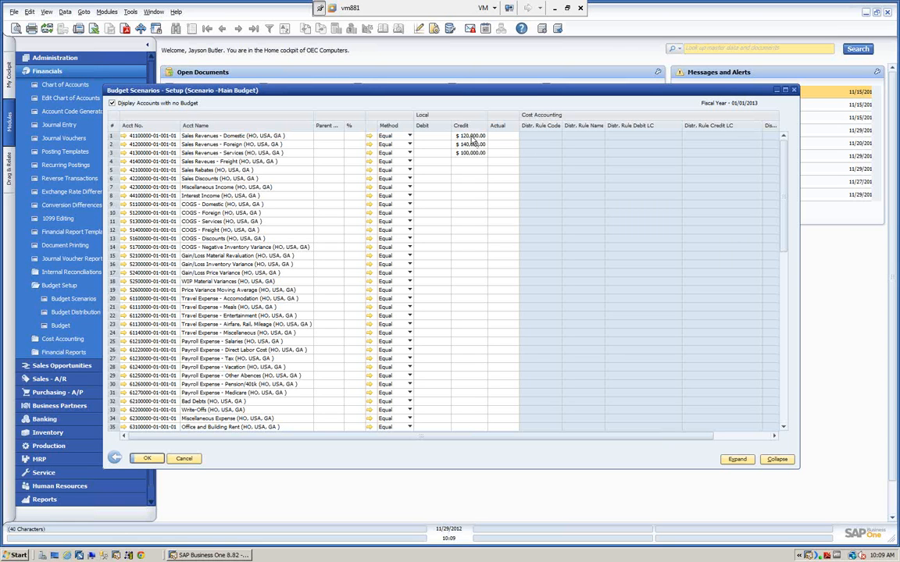
double_click(112, 139)
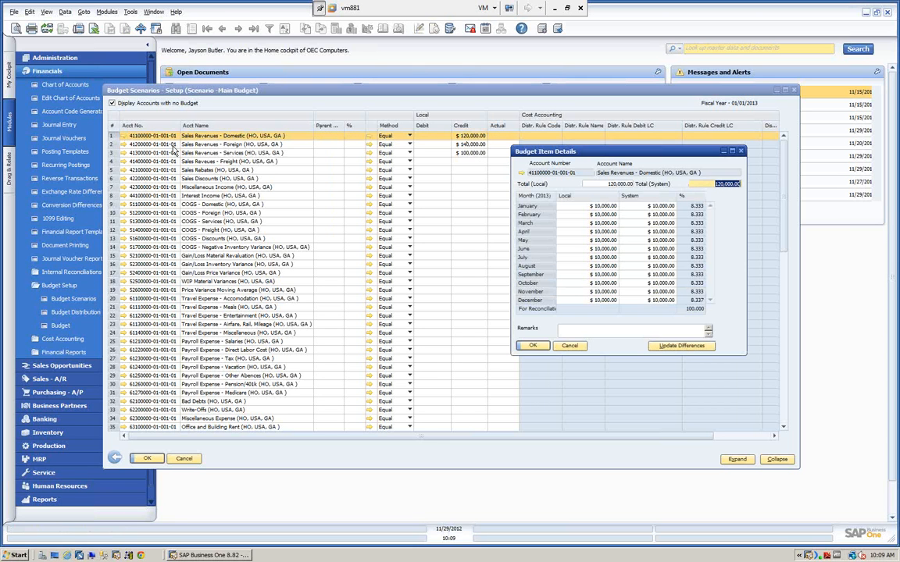
Set the January and February local budget amounts of Sales Revenues - Domestic to 12,000 each.
click(595, 207)
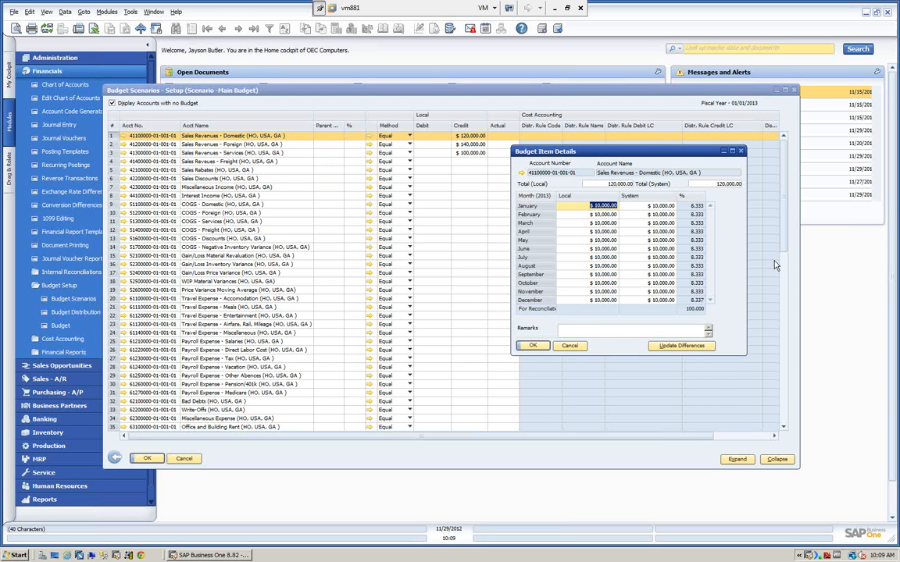
text(12)
key(Tab)
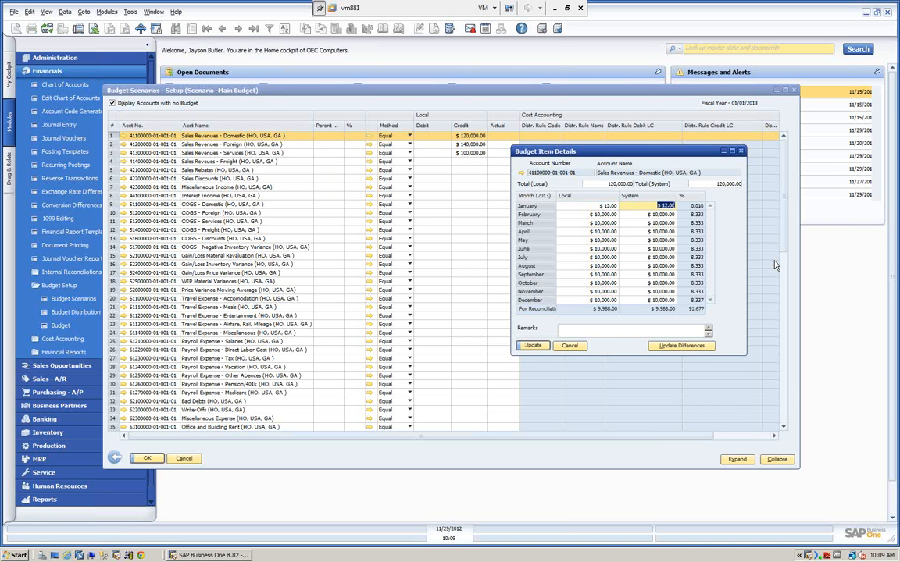
click(588, 205)
text(12,000)
key(Tab)
key(Tab)
text(12,000)
key(Tab)
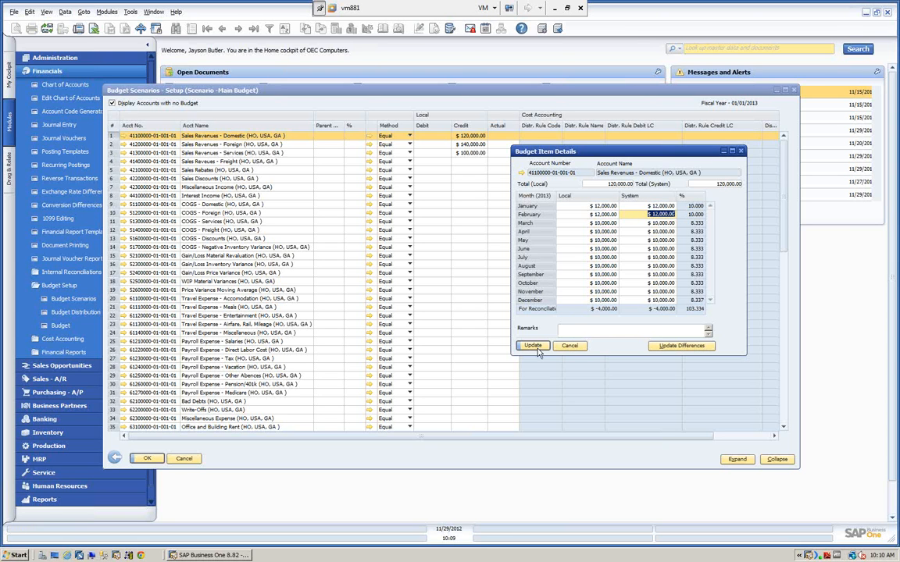
Update the differences in the Sales Revenues - Domestic monthly budget, accept the details, and reopen them to recheck the distribution.
click(537, 350)
click(682, 347)
click(533, 348)
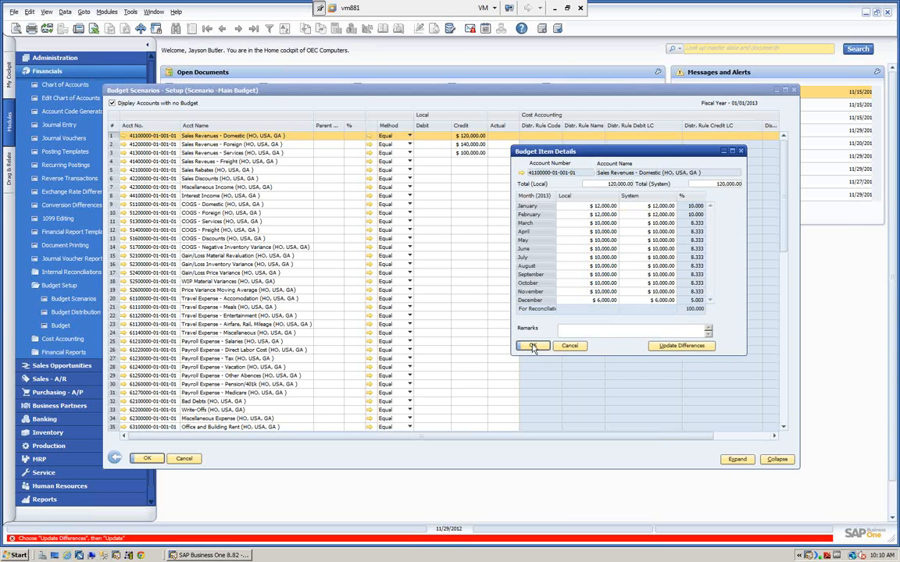
click(534, 348)
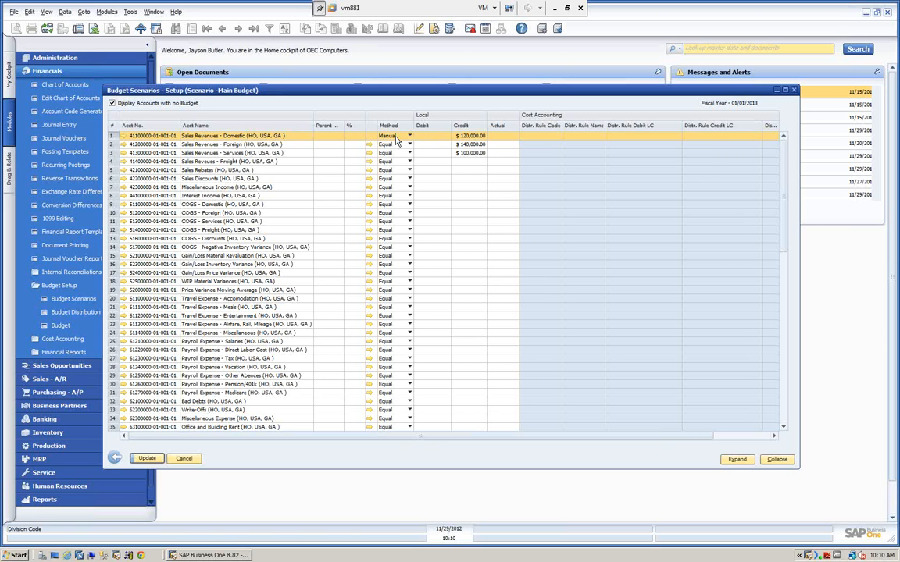
click(124, 135)
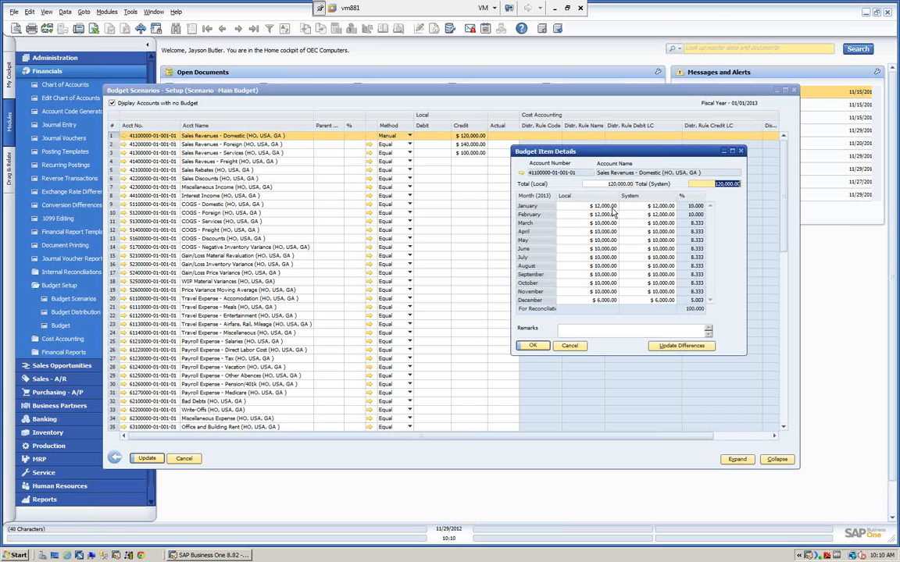
click(532, 346)
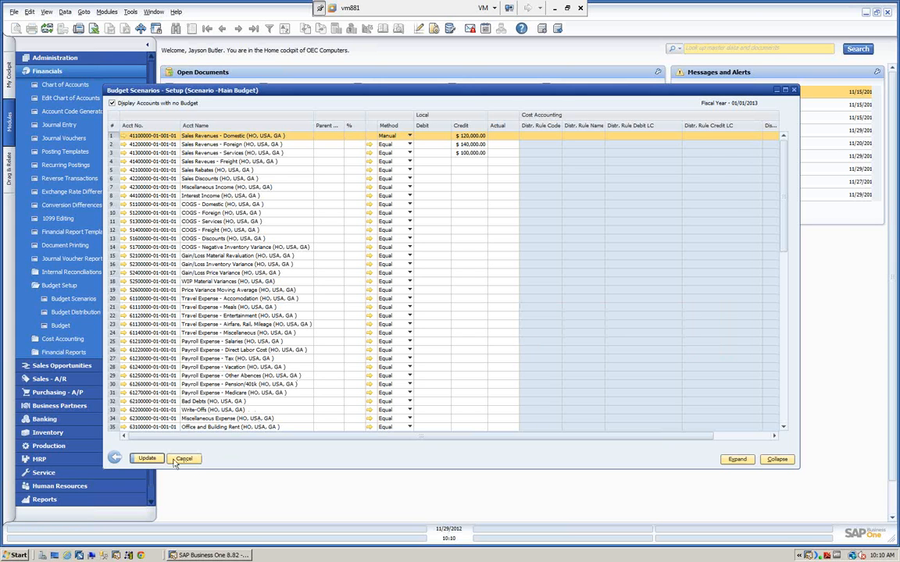
Save the changed Main Budget account table and close the budget windows.
click(147, 458)
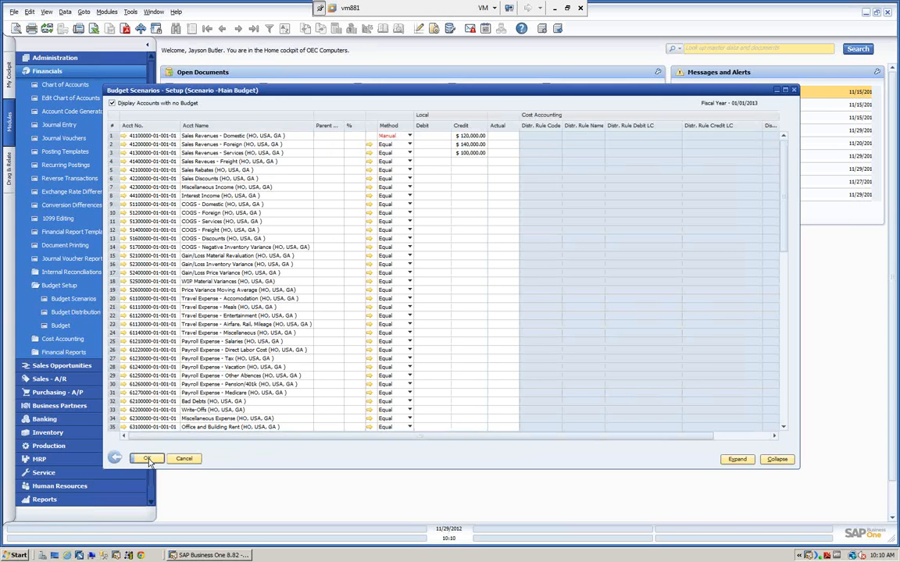
click(147, 459)
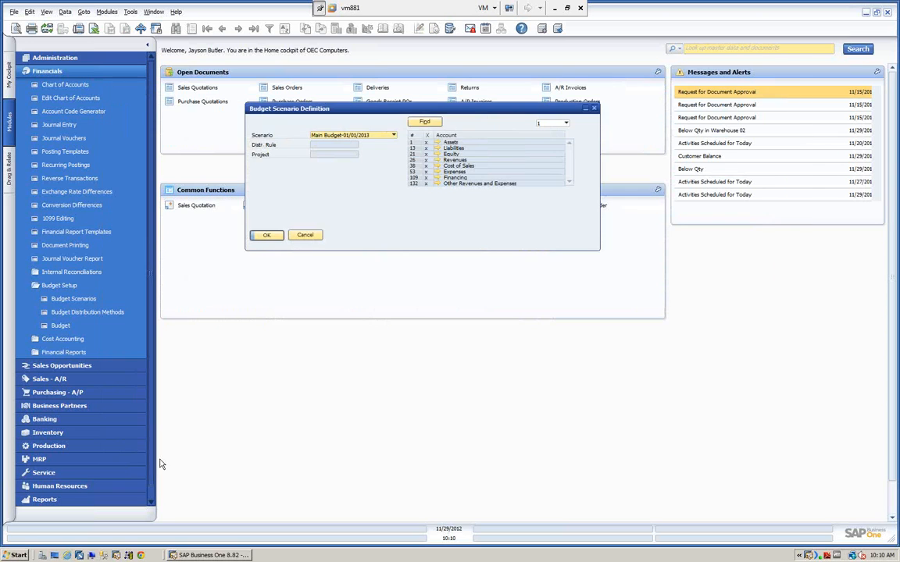
click(306, 236)
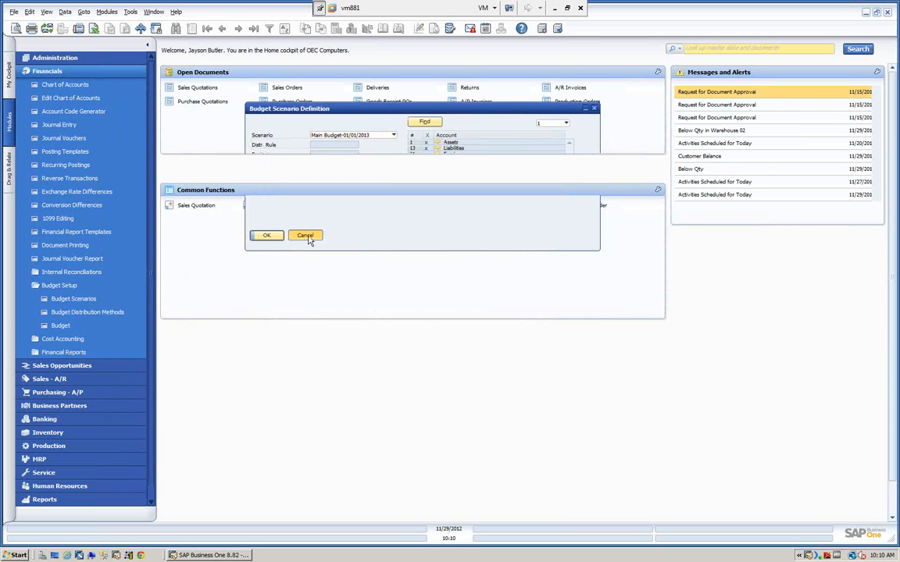
Try adding a budget scenario row for fiscal year 01/01/2012, based on Operating 2012 with an initial ratio of 90%.
click(75, 301)
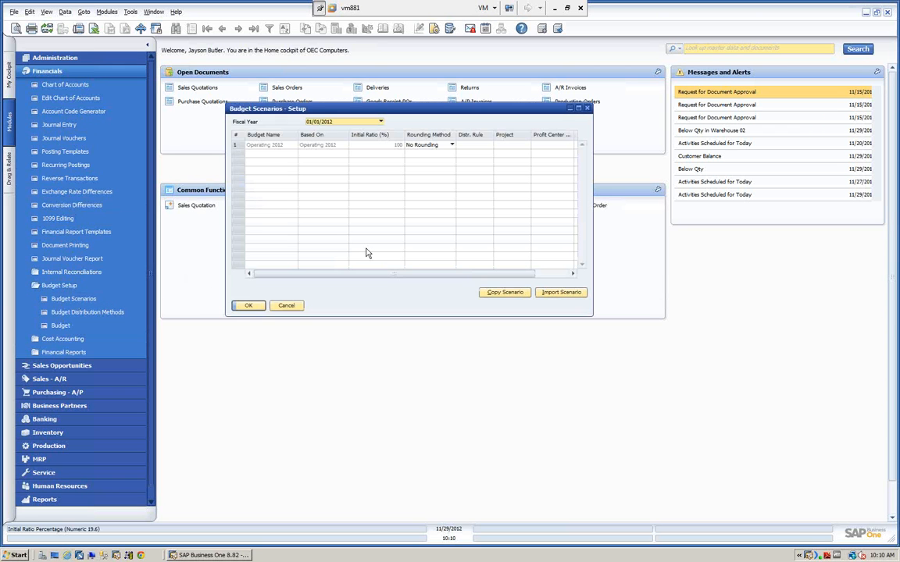
click(382, 123)
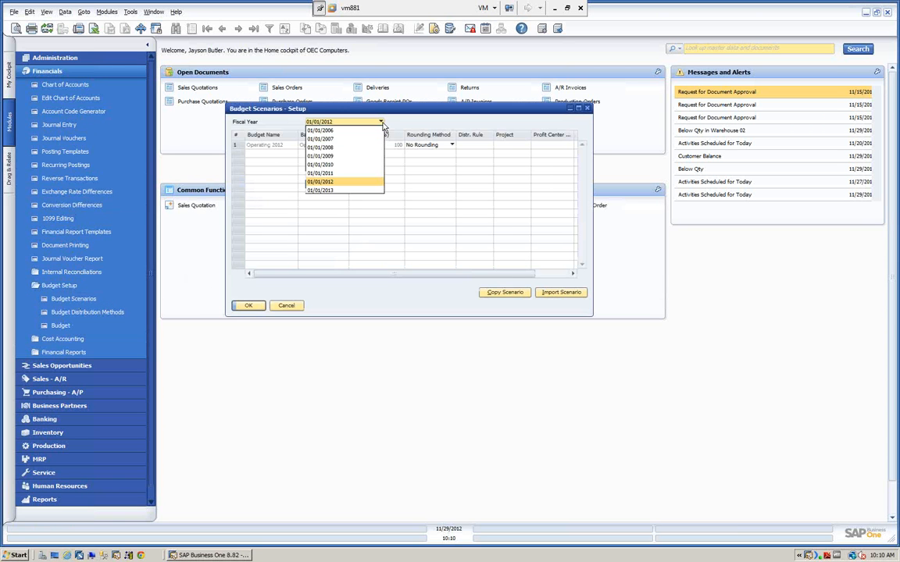
click(323, 182)
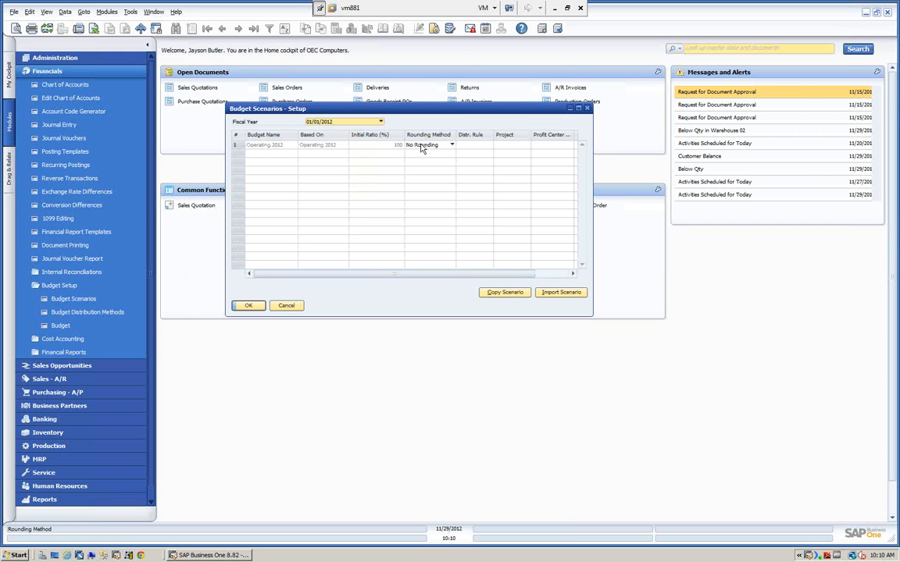
right_click(234, 148)
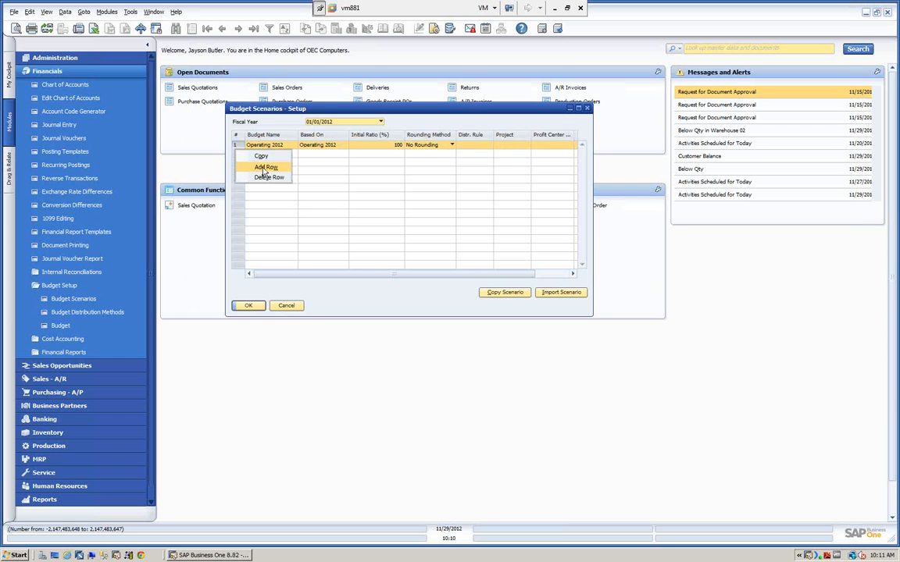
click(264, 168)
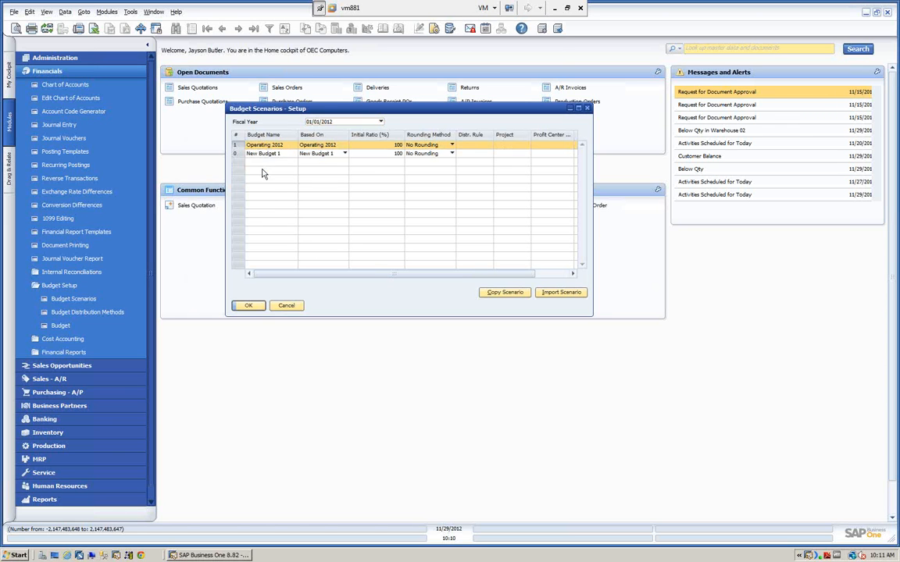
click(346, 154)
click(324, 163)
click(375, 153)
text(90)
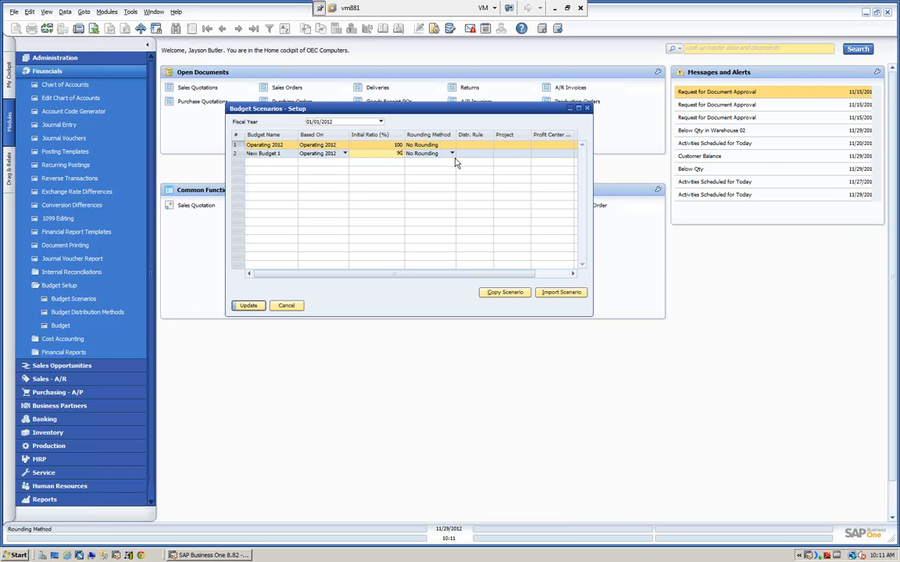
click(286, 305)
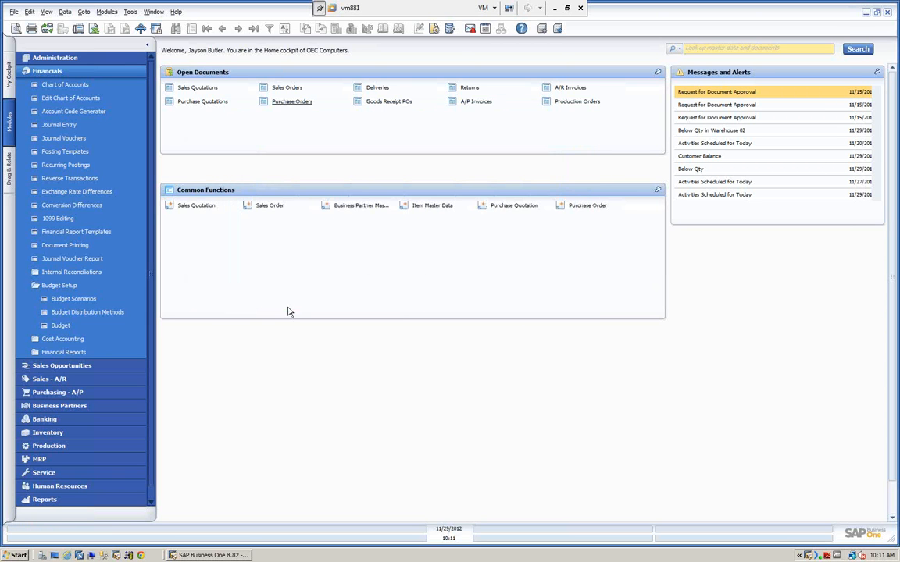
Reopen the Budget Scenarios setup to view the scenario copy options, and close the copy dialog.
click(73, 298)
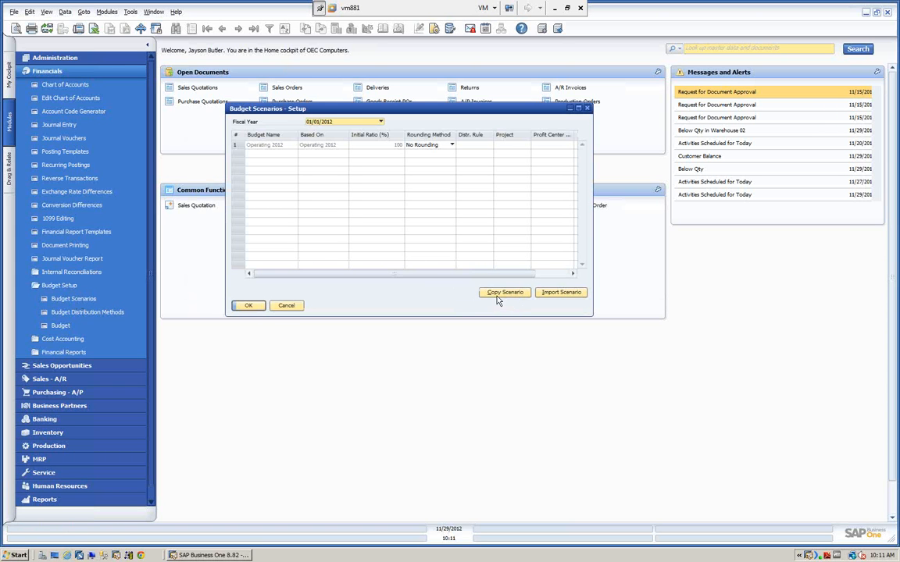
click(505, 293)
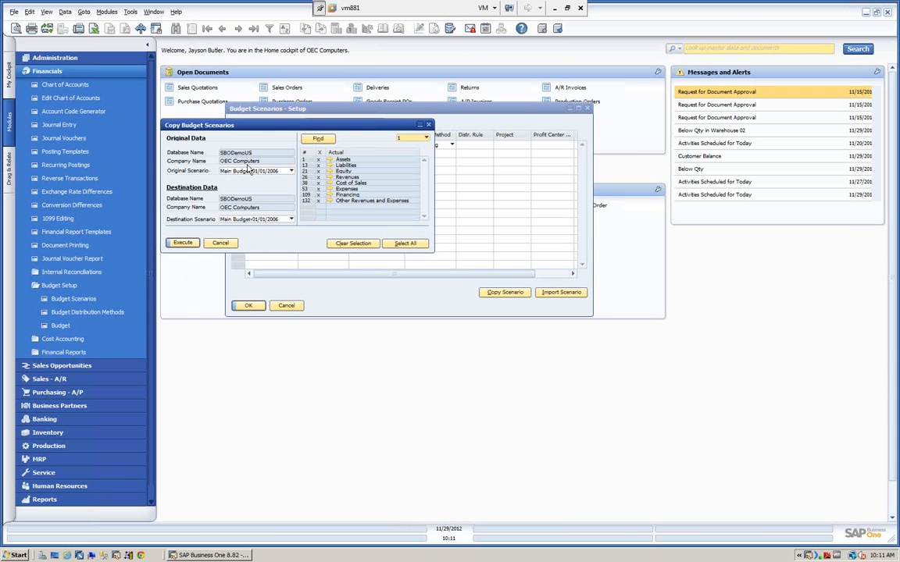
click(220, 243)
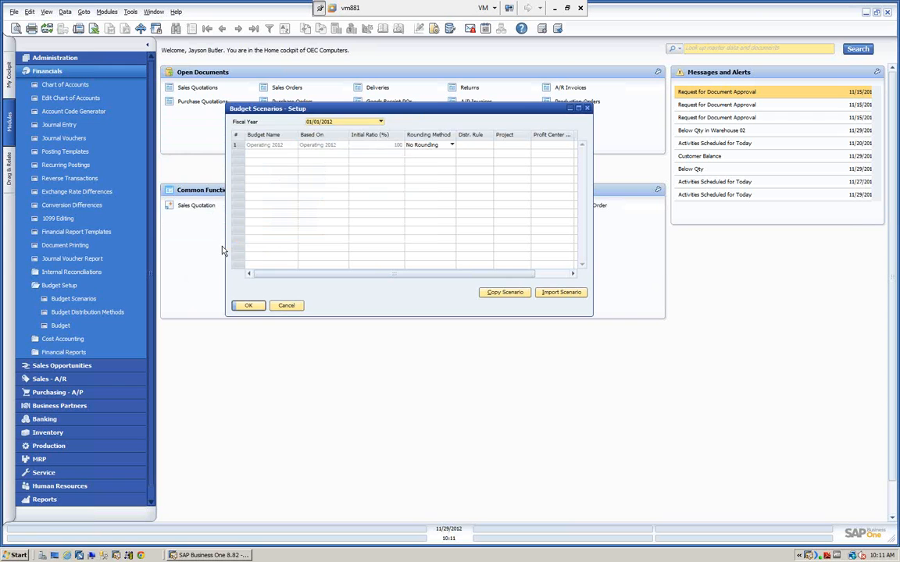
View the scenario import options and the list of source companies, and close the Budget Scenarios setup without importing.
click(563, 293)
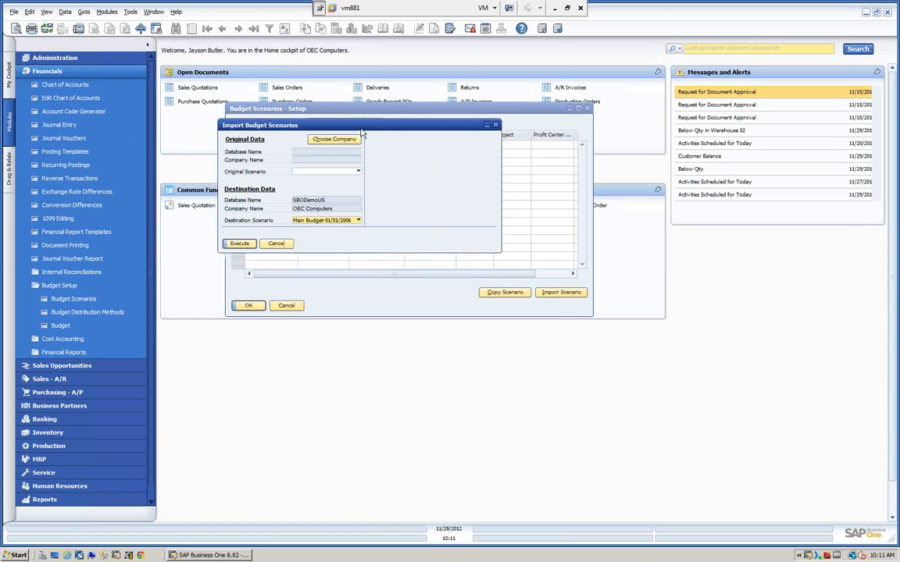
click(335, 140)
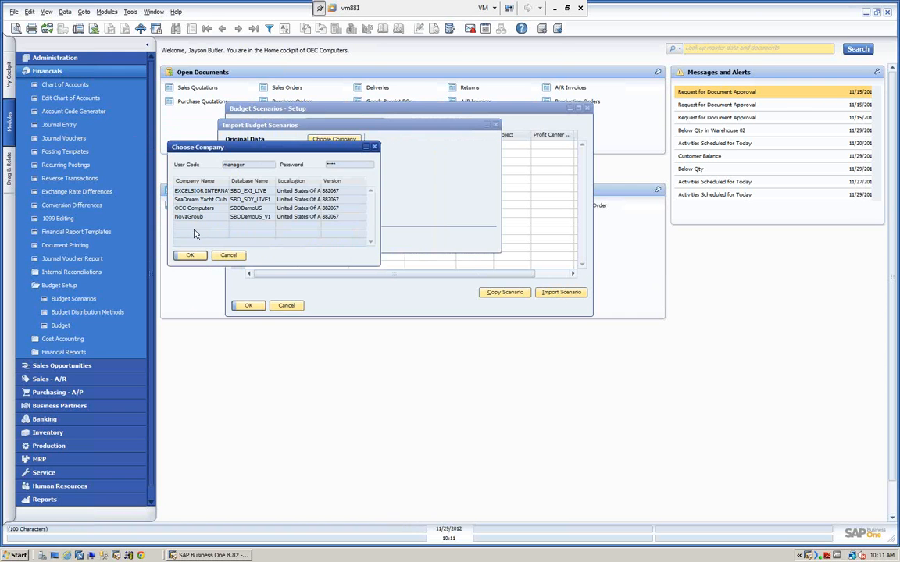
click(192, 256)
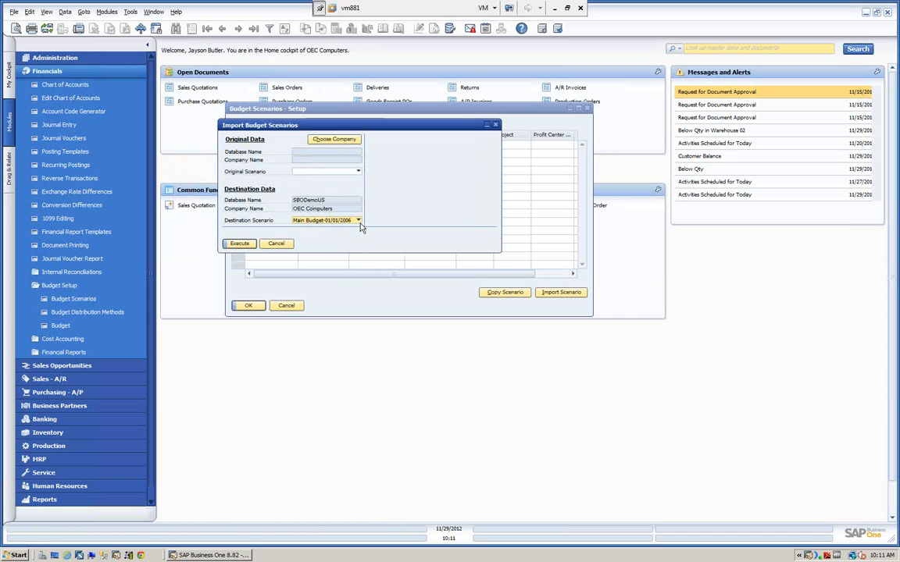
click(276, 244)
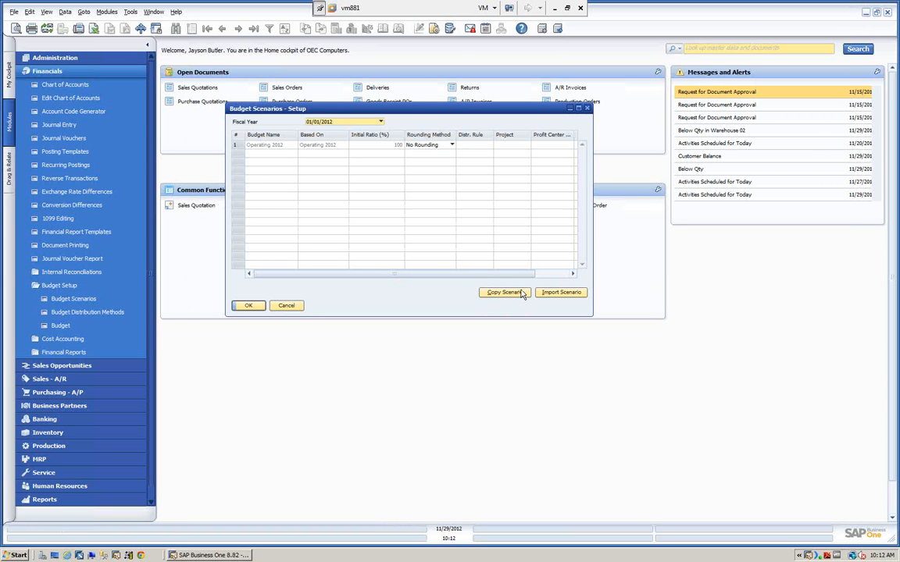
click(287, 305)
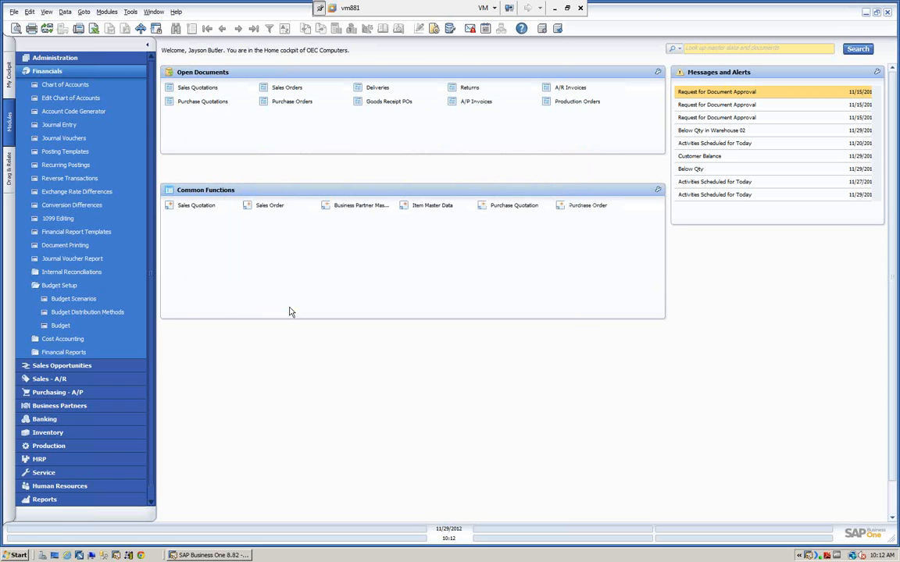
View the Equal budget distribution method and its monthly factors, and close the Budget Distribution Methods setup.
click(97, 313)
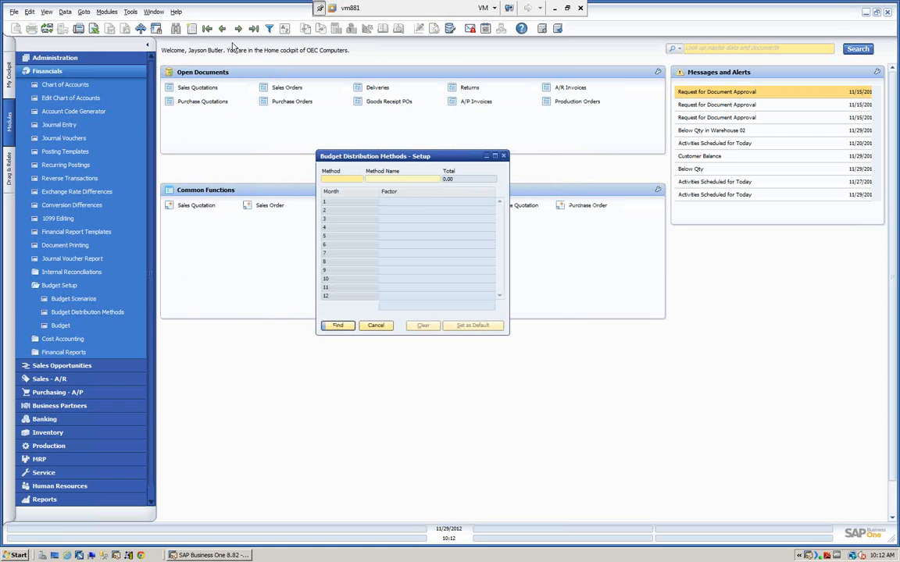
click(206, 28)
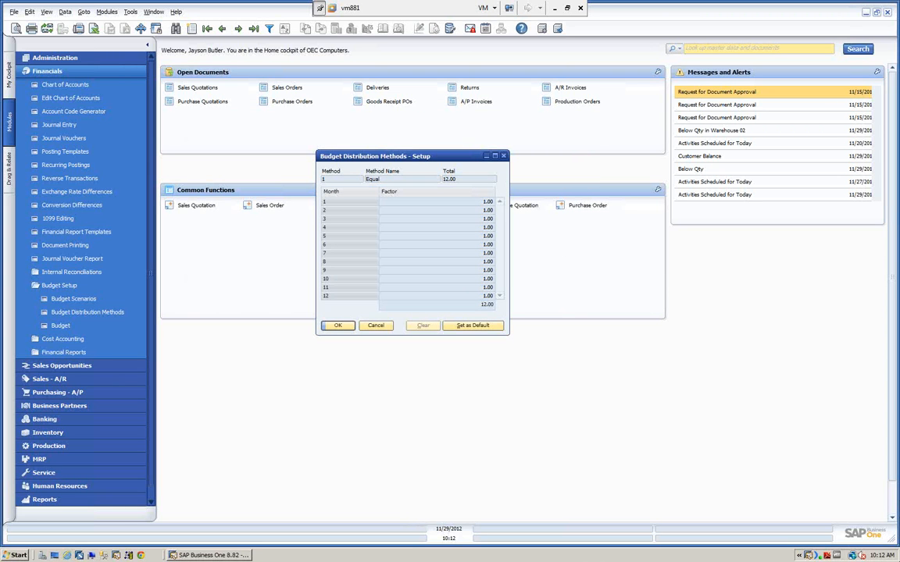
click(378, 325)
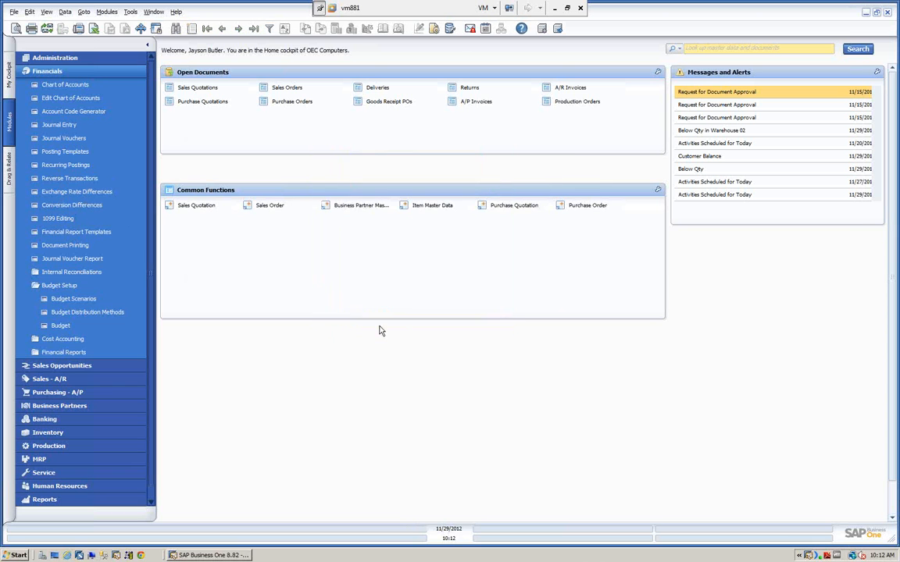
Open the account budget table for the Operating 2012 scenario.
click(60, 325)
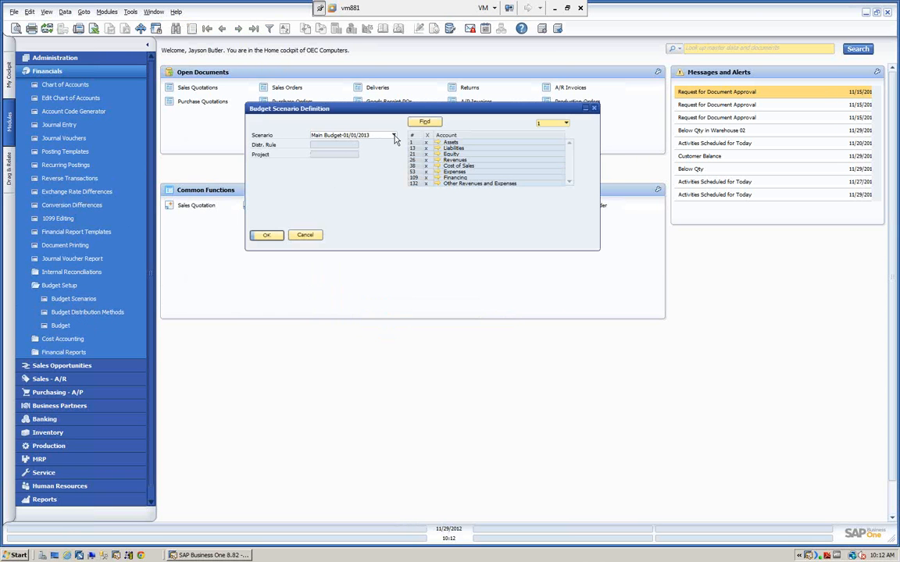
click(395, 136)
click(336, 165)
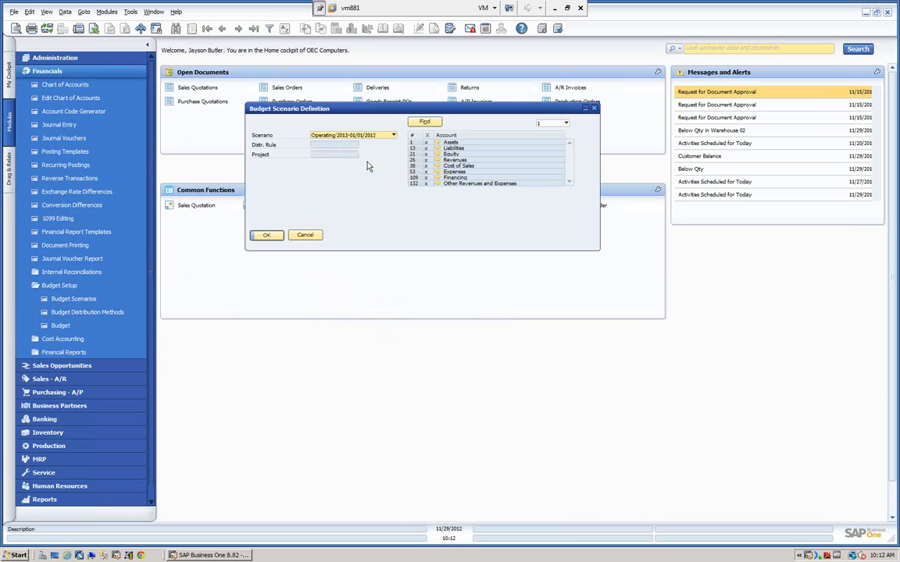
click(267, 235)
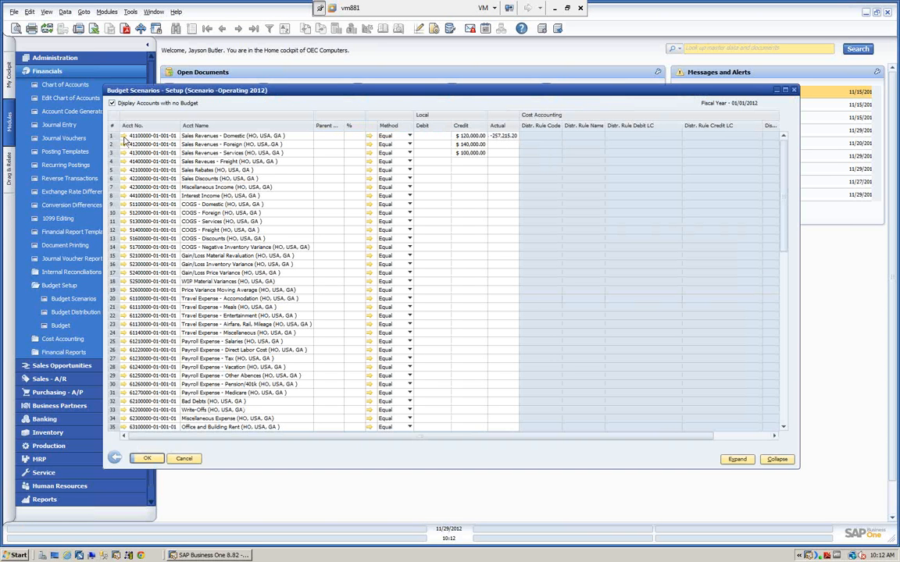
Examine the chart of accounts record and balance transactions of Sales Revenues - Domestic, and close the account and budget windows.
click(124, 137)
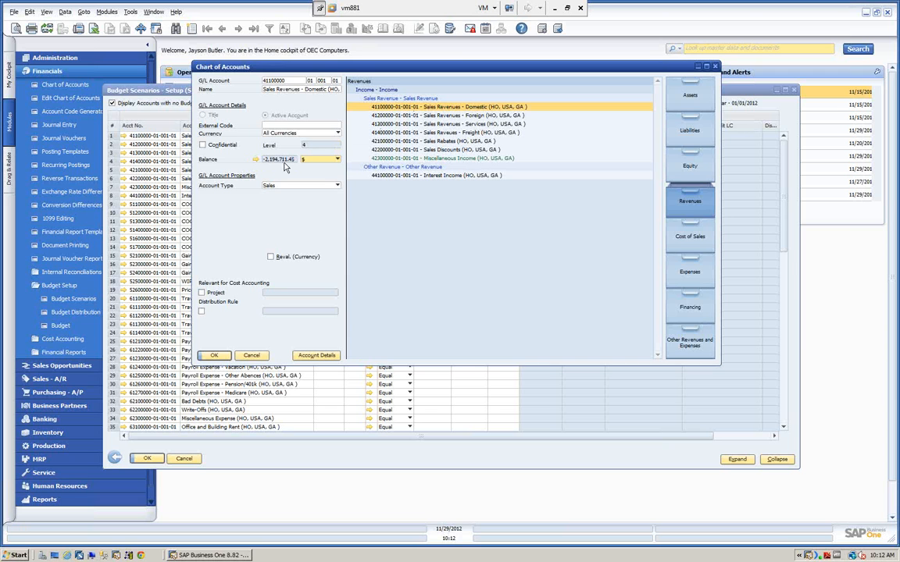
click(394, 116)
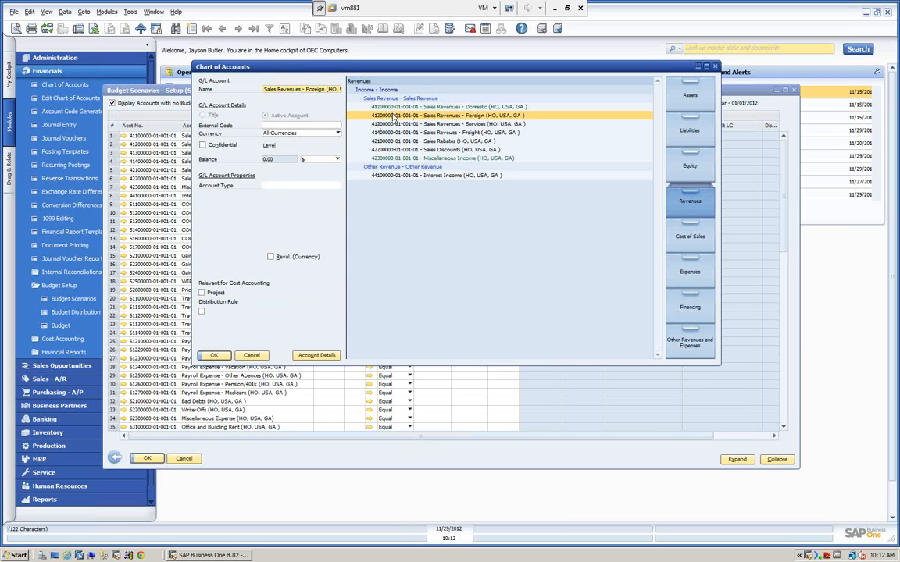
click(381, 124)
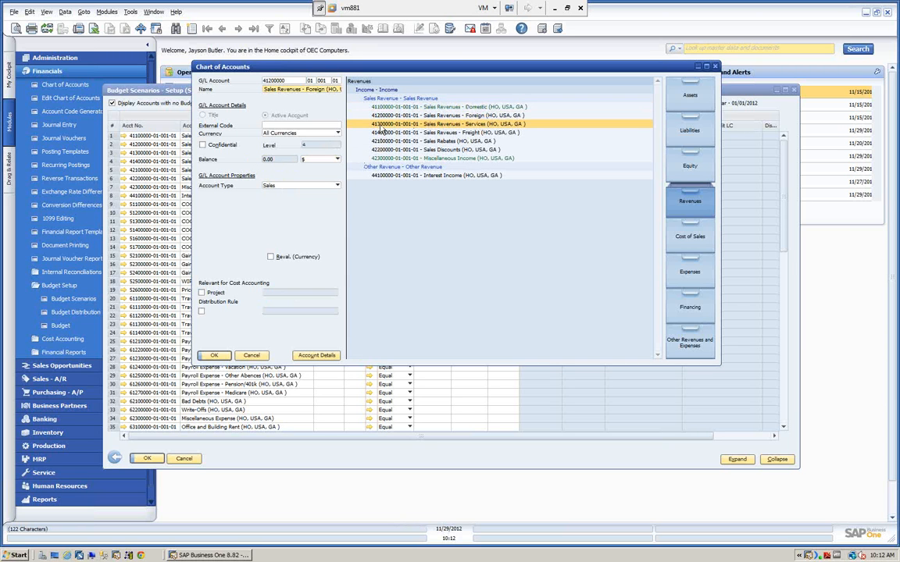
click(376, 107)
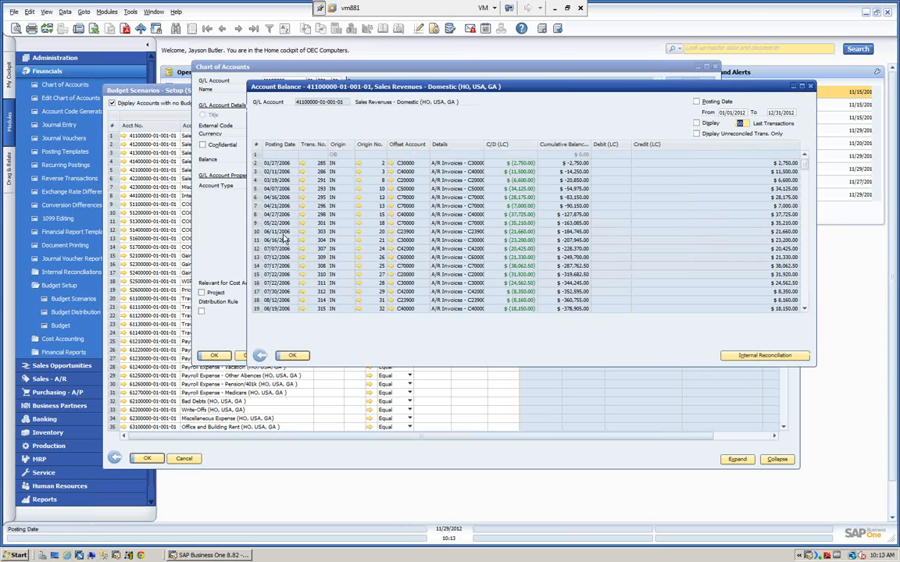
click(292, 356)
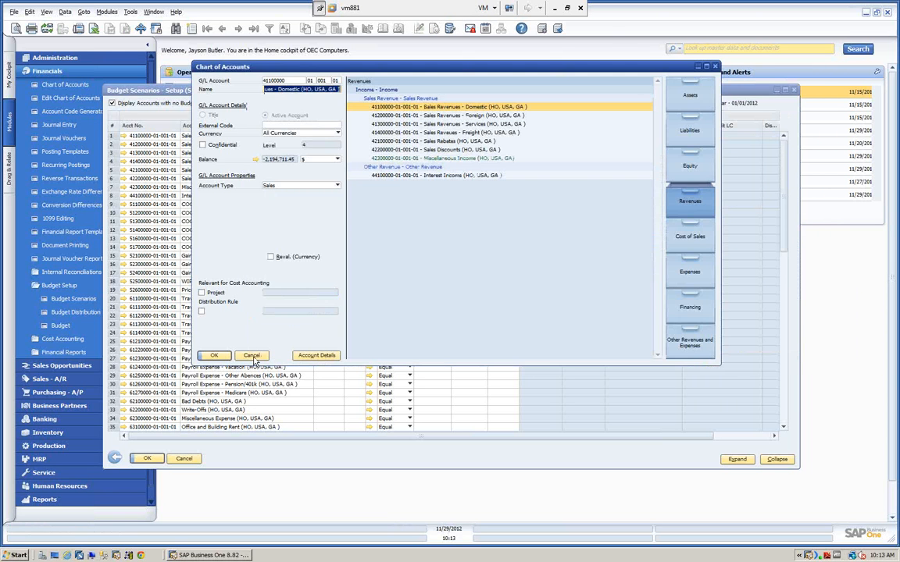
click(248, 356)
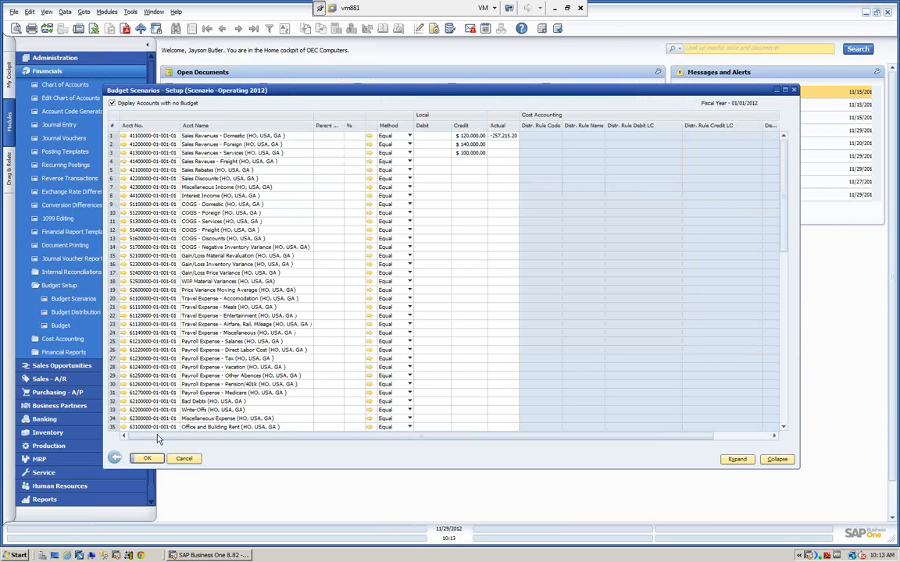
click(146, 459)
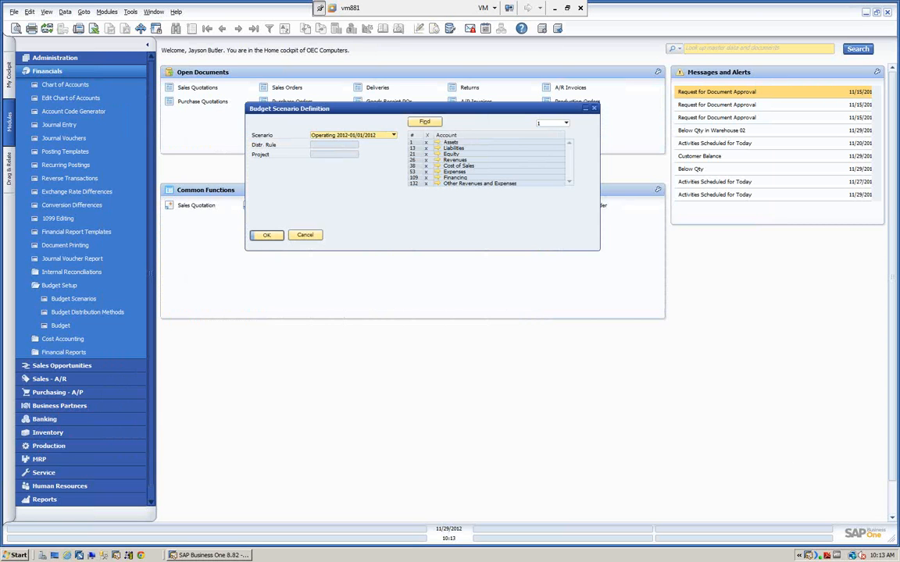
click(305, 236)
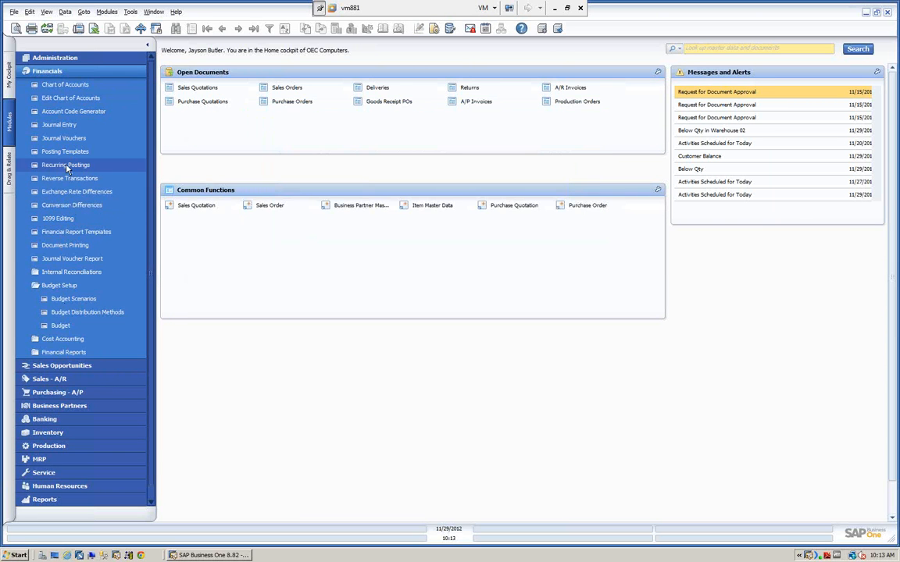
Open the General Authorizations, search the subjects for "bud" and expand the Budget Setup entry.
click(78, 59)
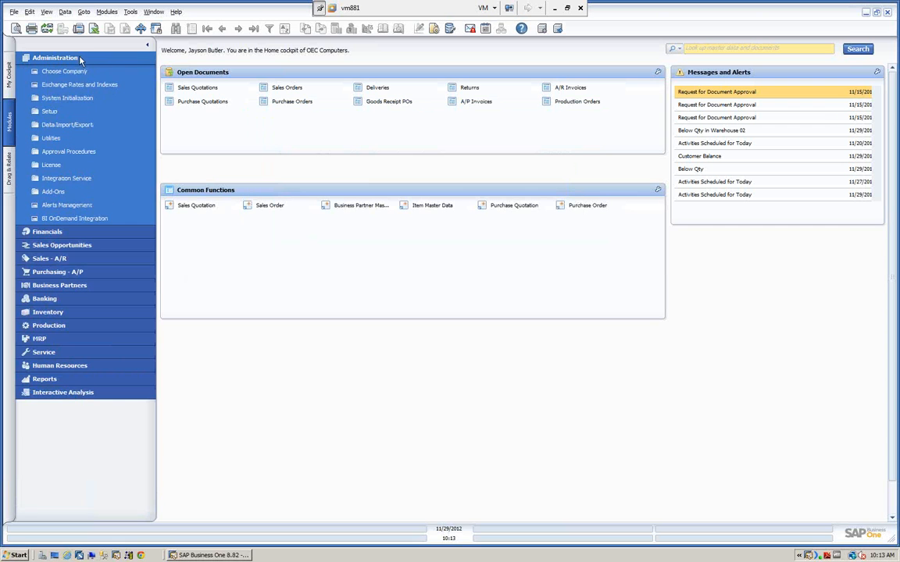
click(68, 98)
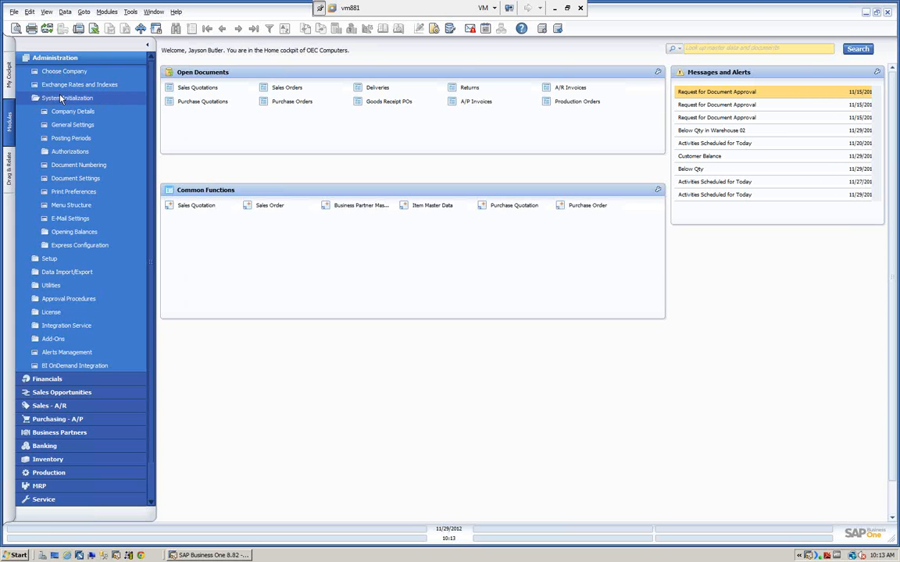
click(59, 152)
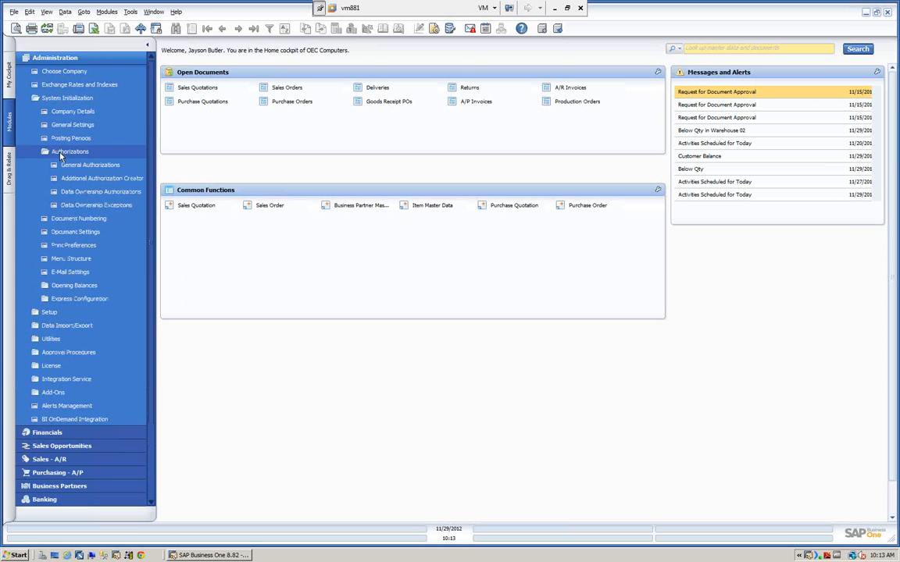
click(71, 165)
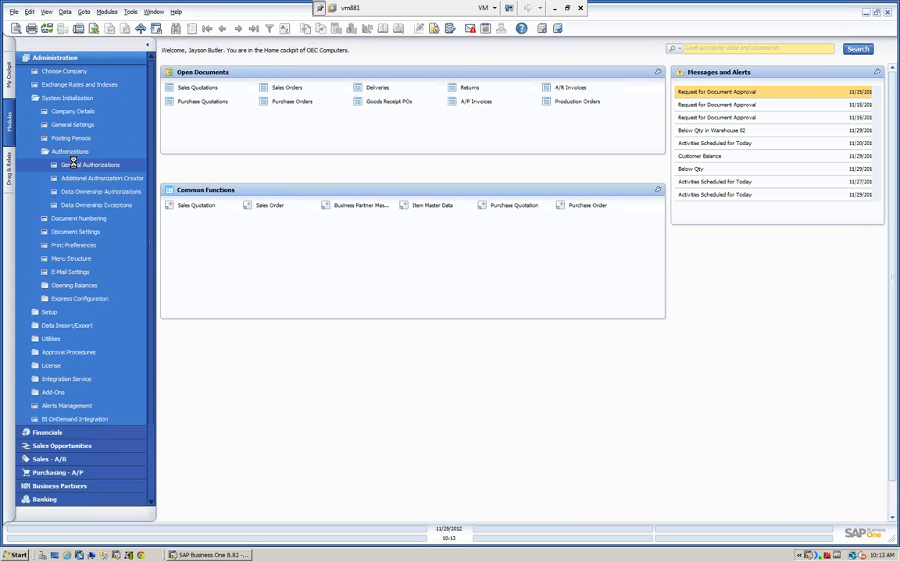
text(bud)
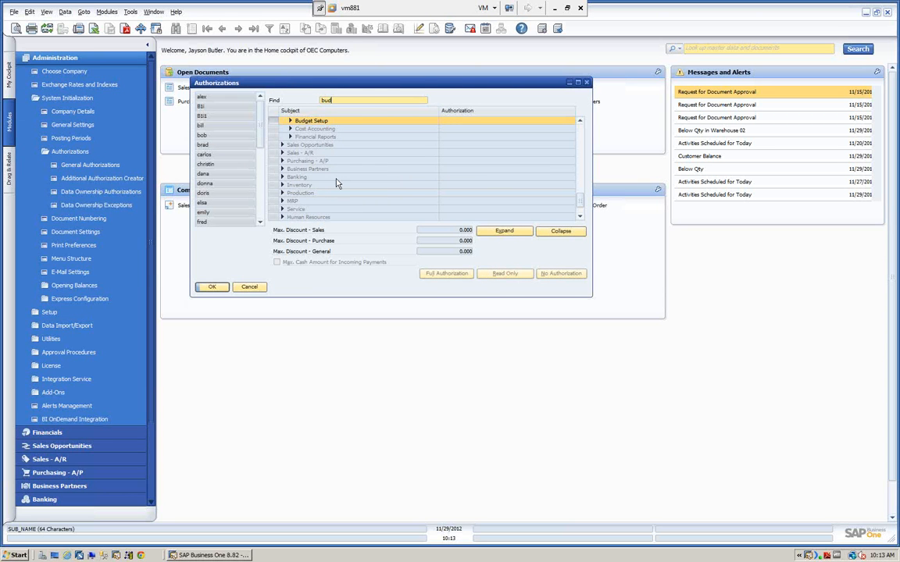
click(290, 122)
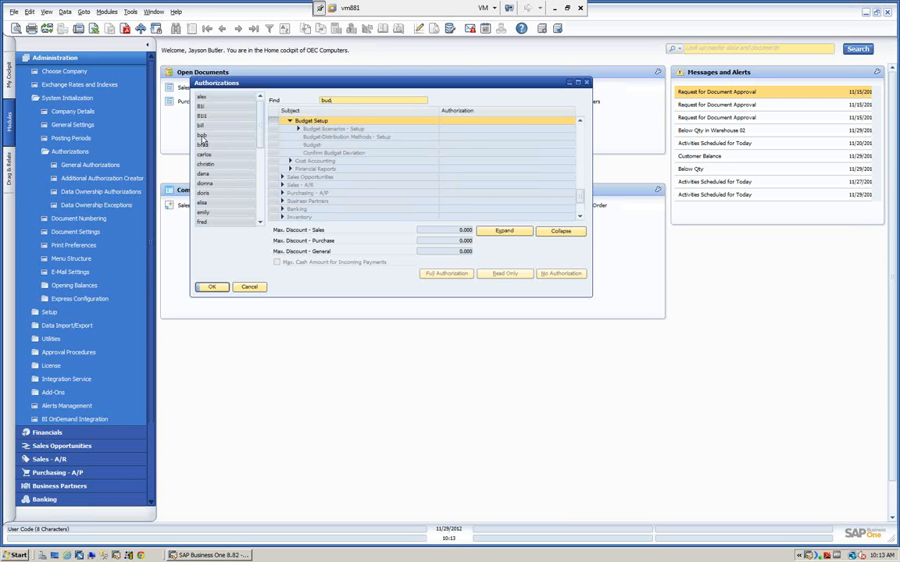
Try setting a user's Budget Setup permission to No Authorization, and close the authorizations without saving.
click(183, 120)
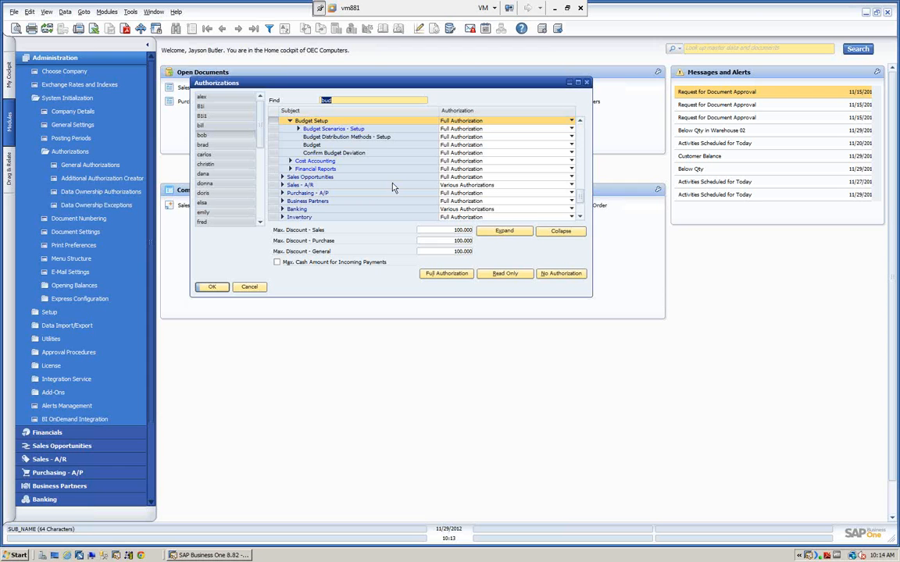
click(571, 120)
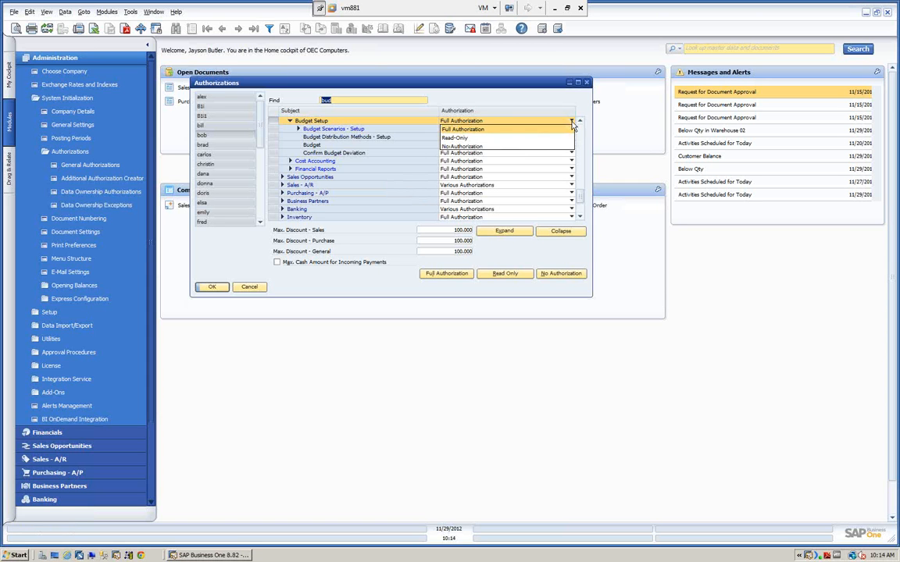
click(462, 146)
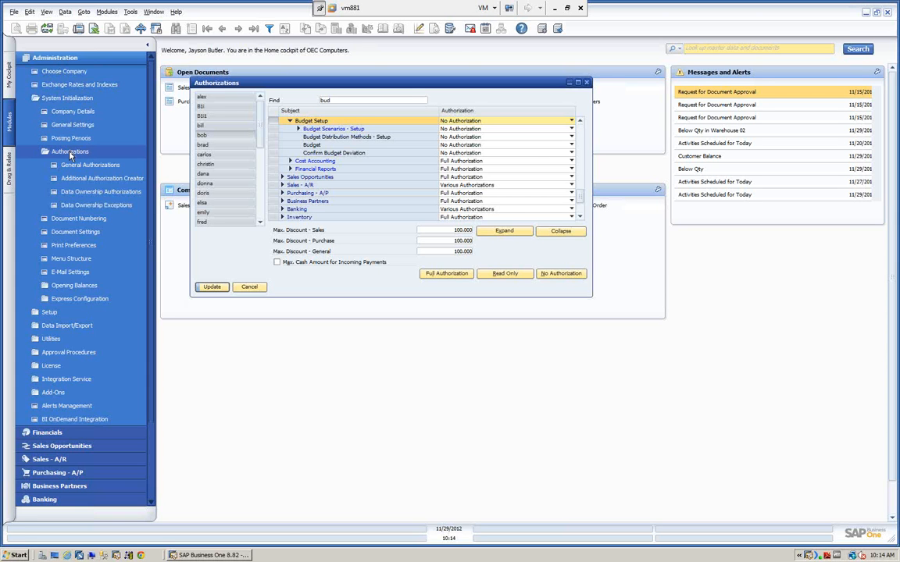
double_click(341, 102)
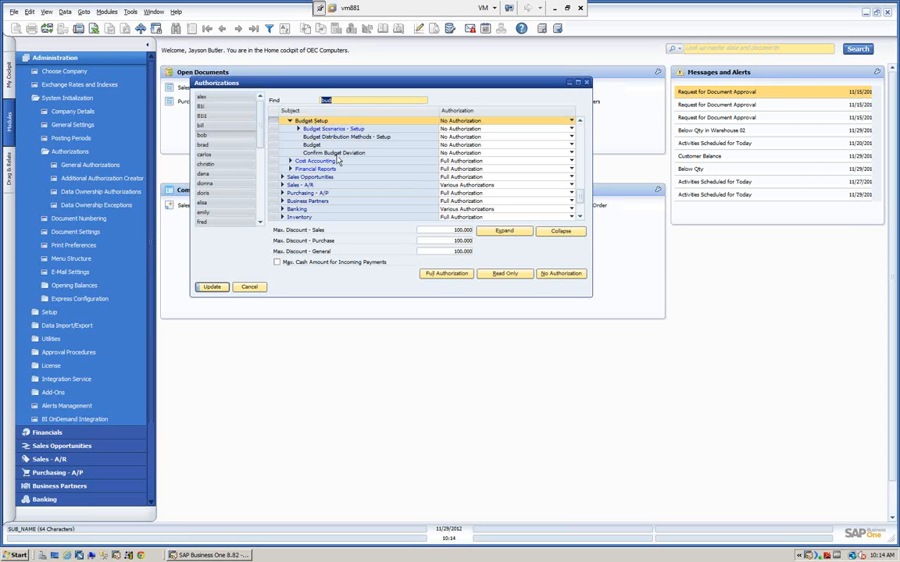
click(249, 287)
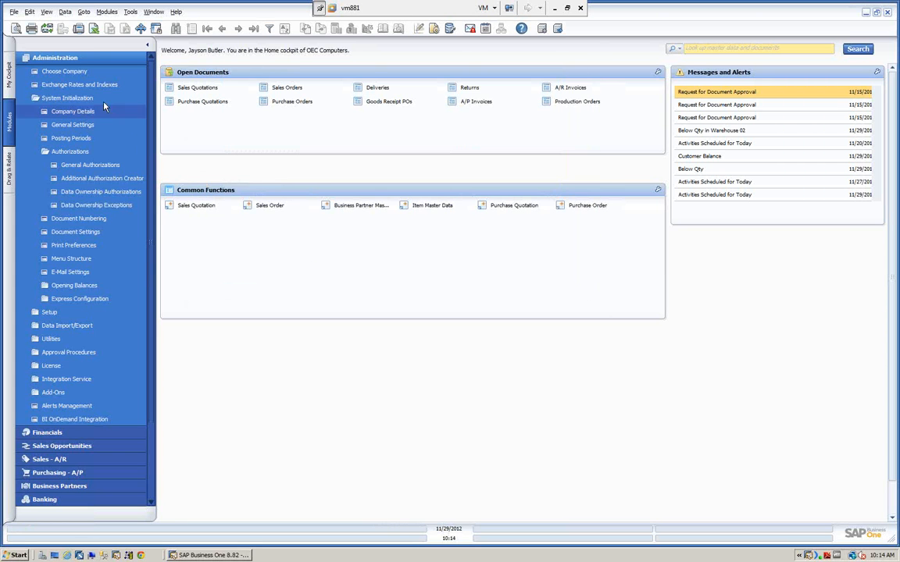
Open the selection criteria of the Budget Report in the financial budget reports.
click(84, 57)
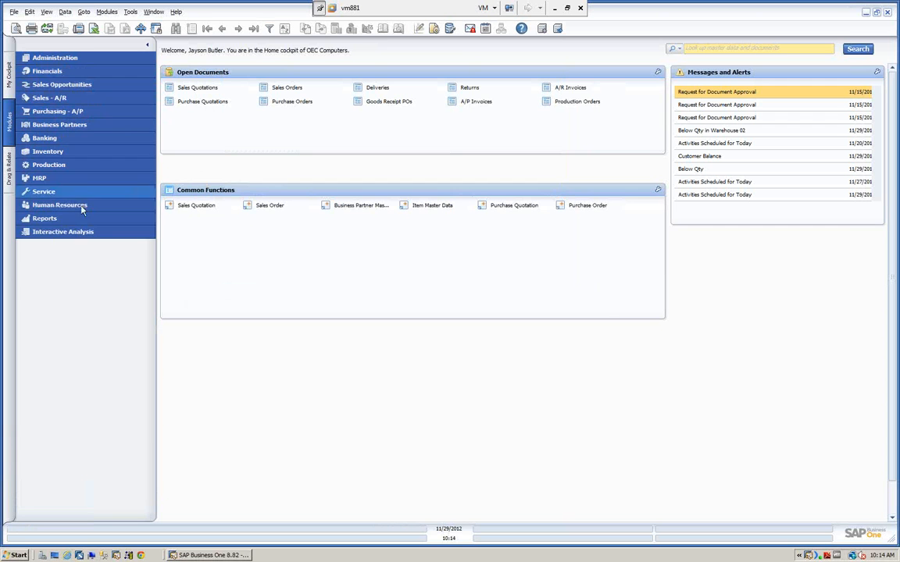
click(59, 71)
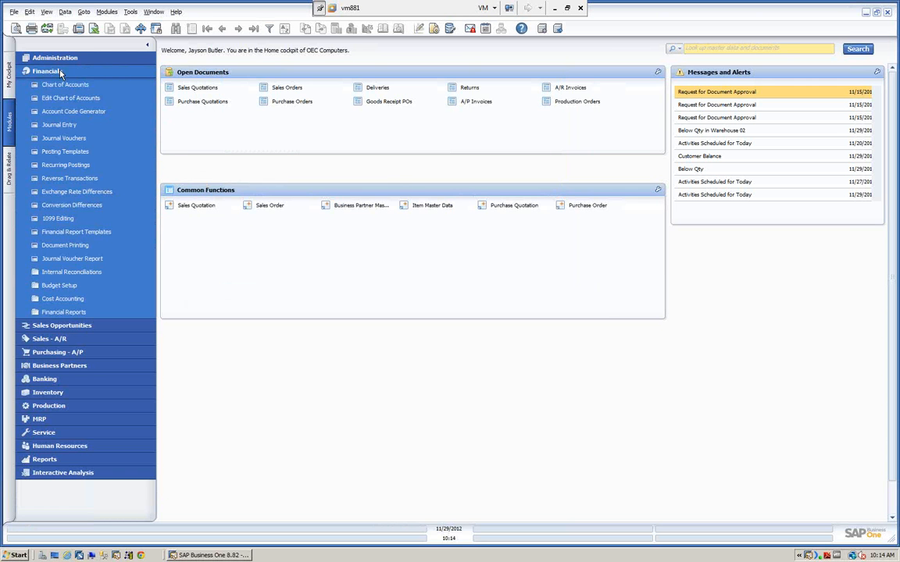
click(48, 313)
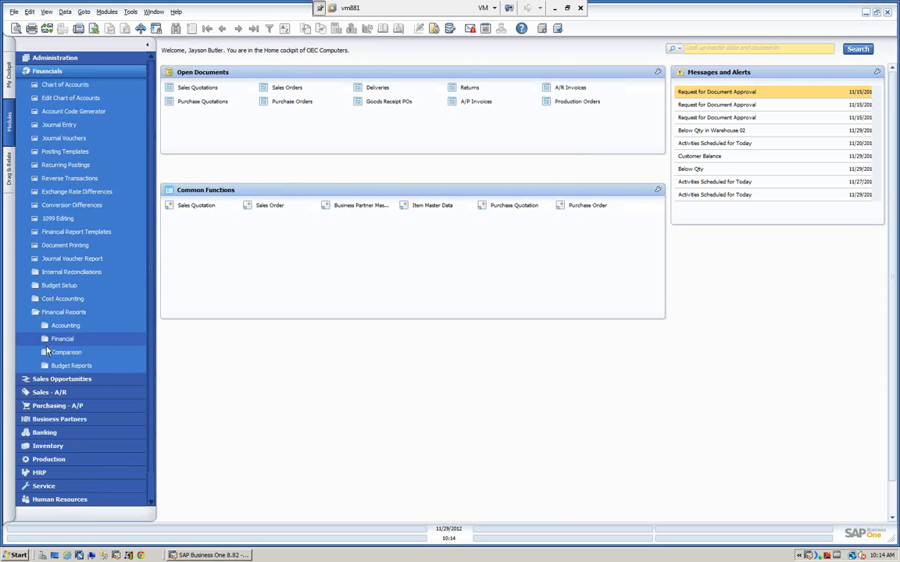
click(71, 365)
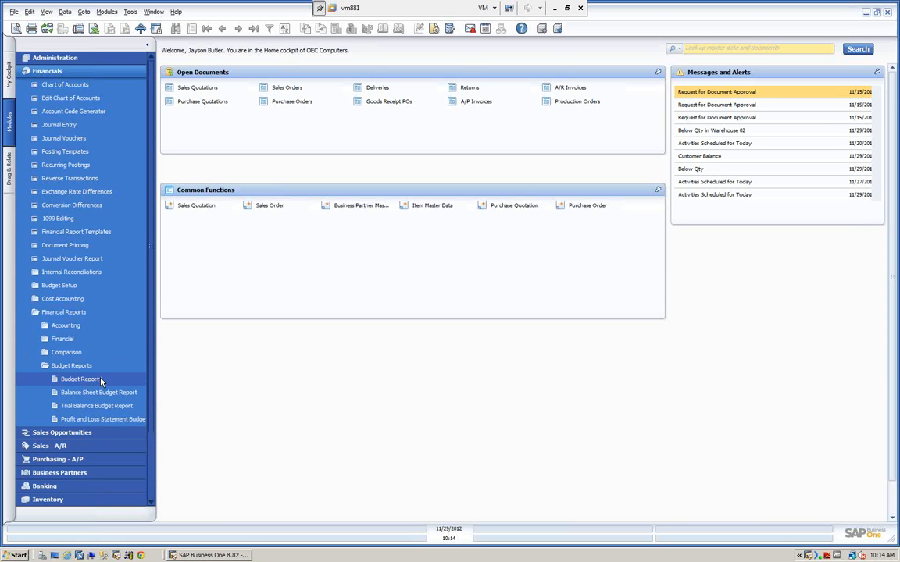
click(82, 380)
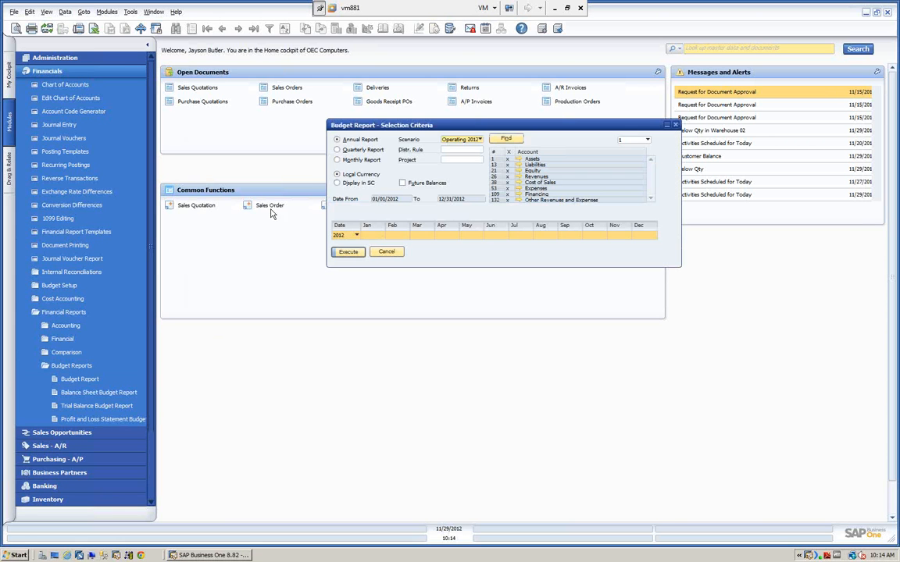
drag(385, 127, 339, 137)
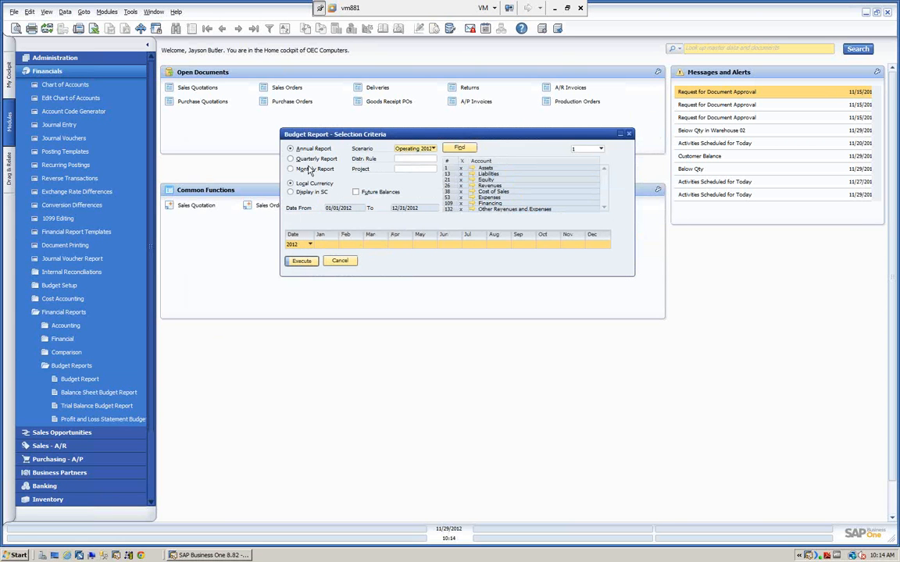
Run the Budget Report as a monthly report for the Operating 2012 scenario and the year 2012.
click(291, 159)
click(291, 170)
click(433, 149)
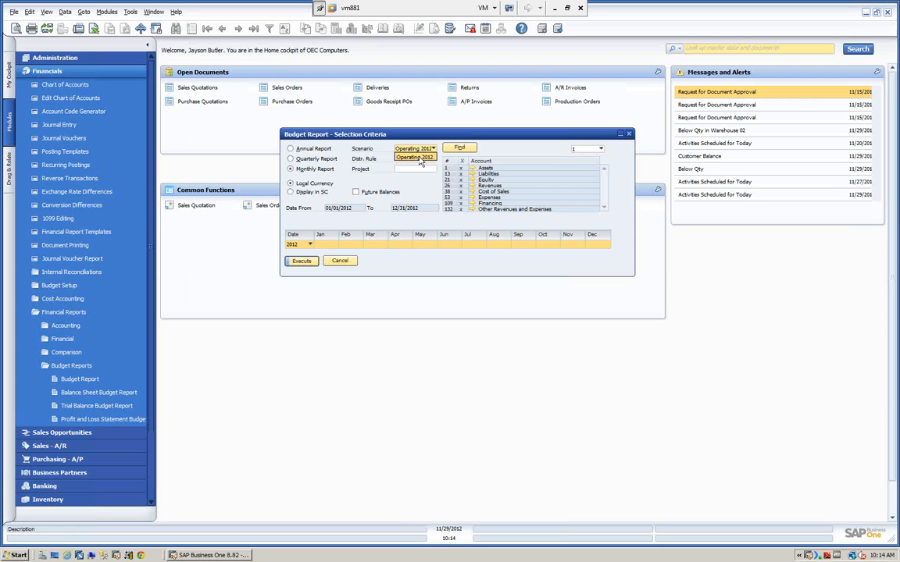
click(426, 157)
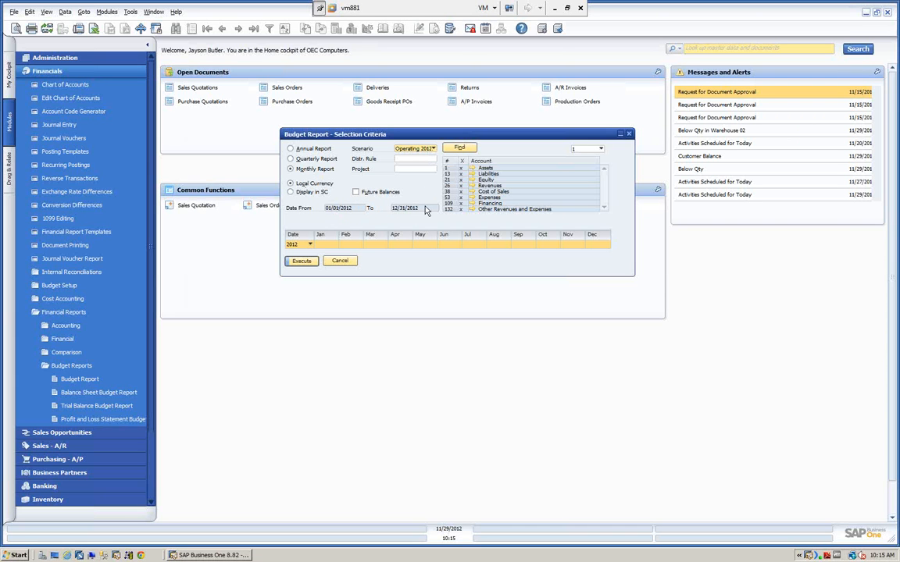
click(310, 244)
click(298, 259)
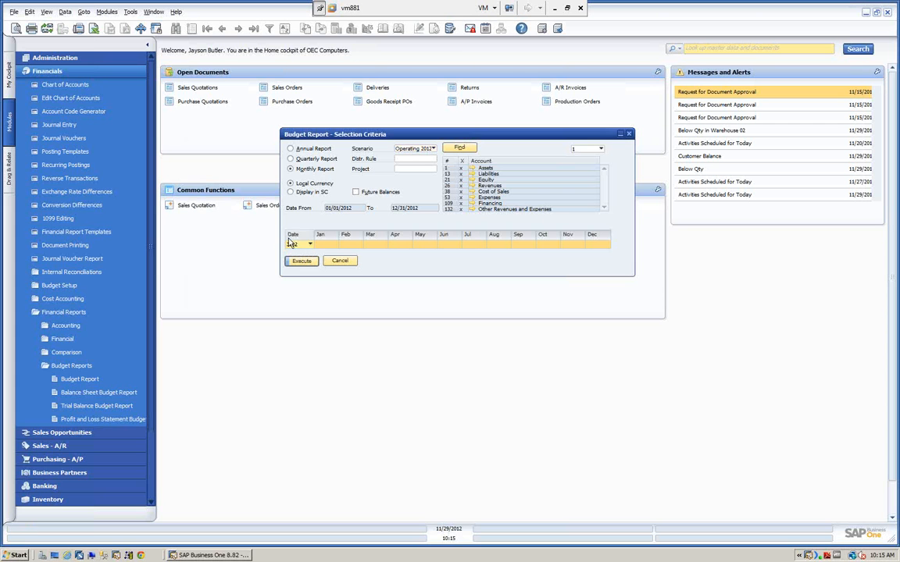
click(296, 260)
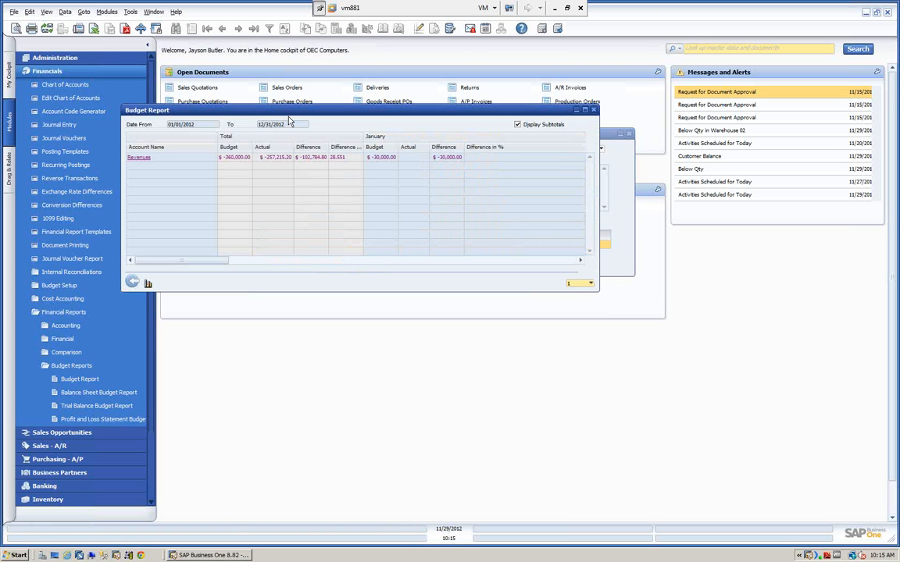
Enlarge the monthly Budget Report, expand its accounts to level 4 and display its graph.
drag(347, 117, 396, 89)
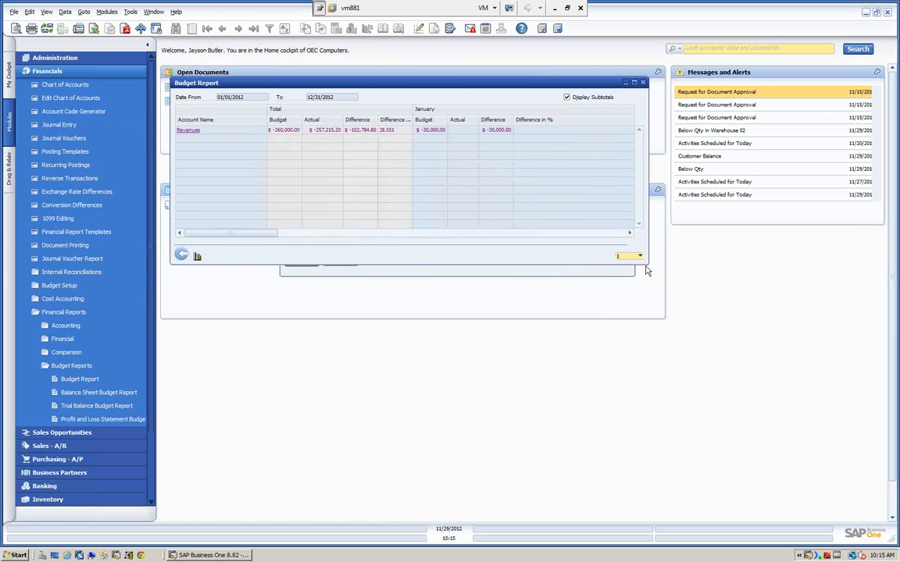
drag(644, 265, 781, 444)
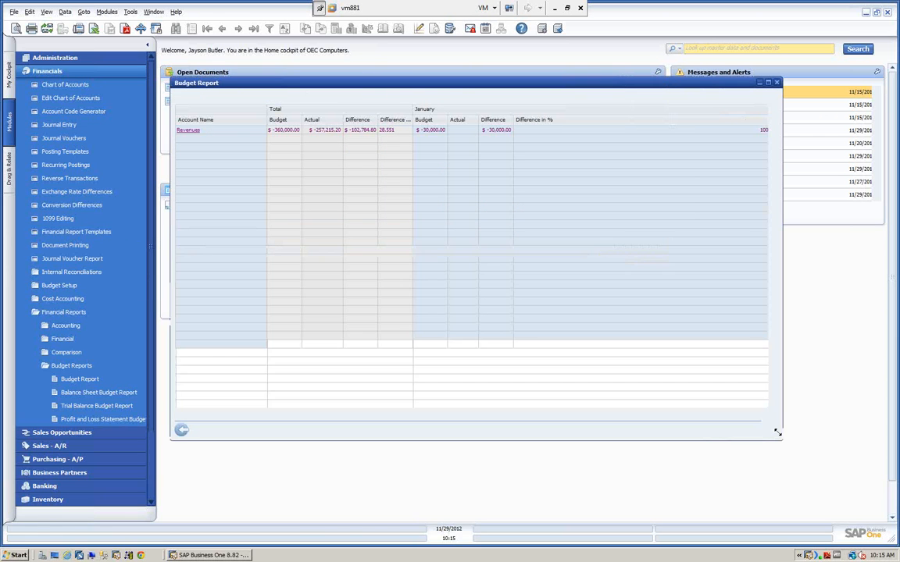
click(776, 434)
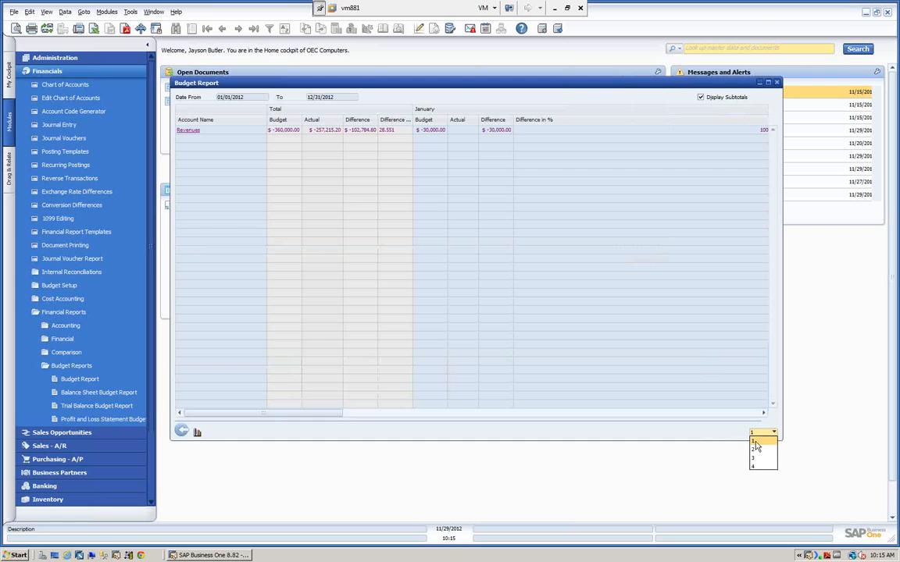
click(753, 467)
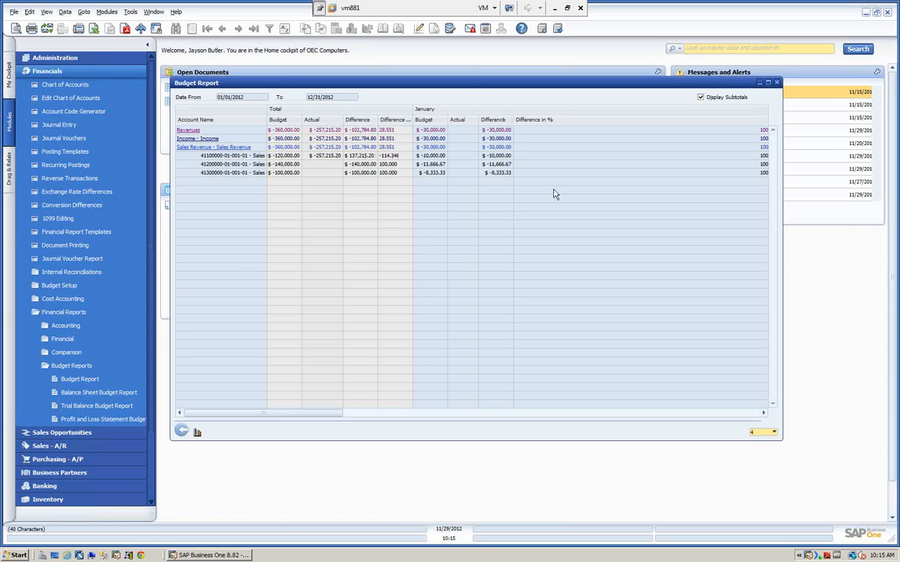
click(197, 433)
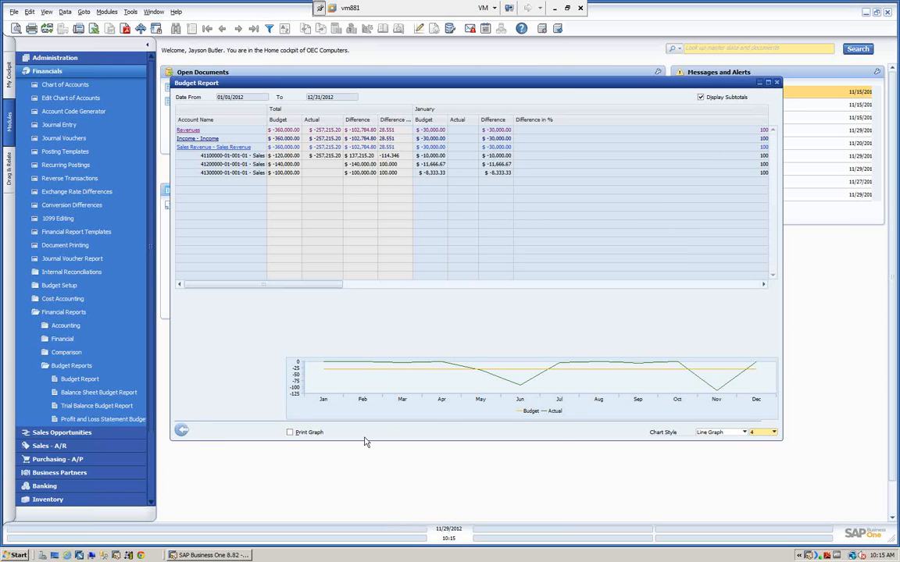
Return to the Budget Report's selection criteria, try limiting the period to January 2012, and cancel without running it.
click(181, 432)
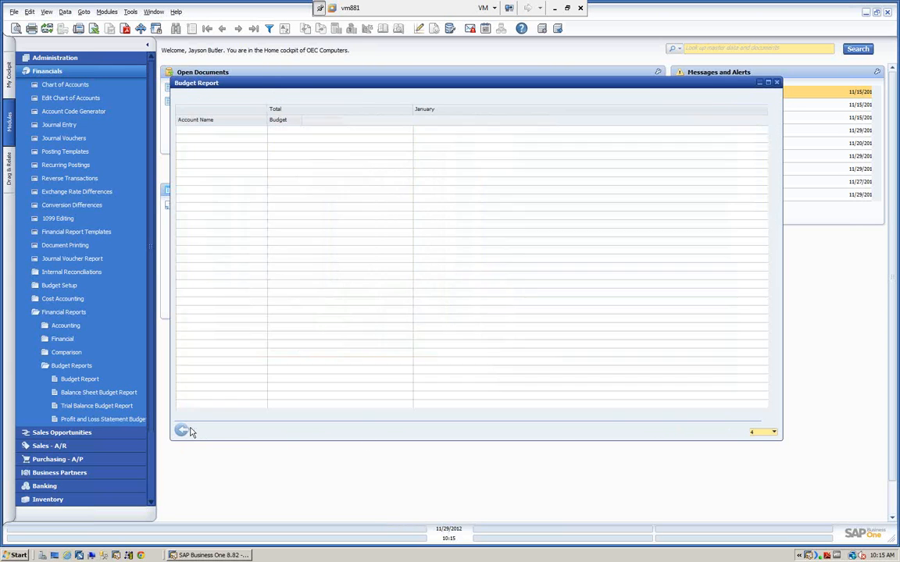
click(180, 432)
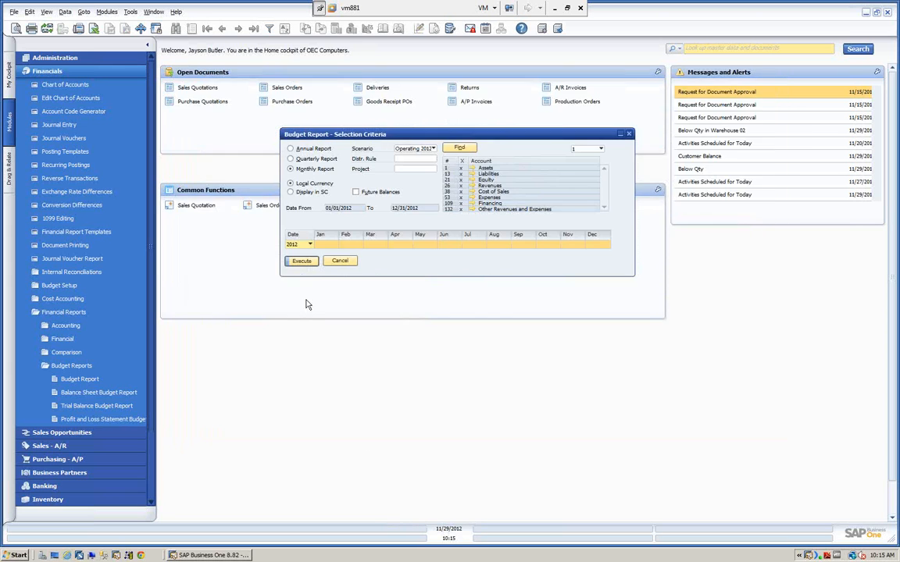
click(333, 246)
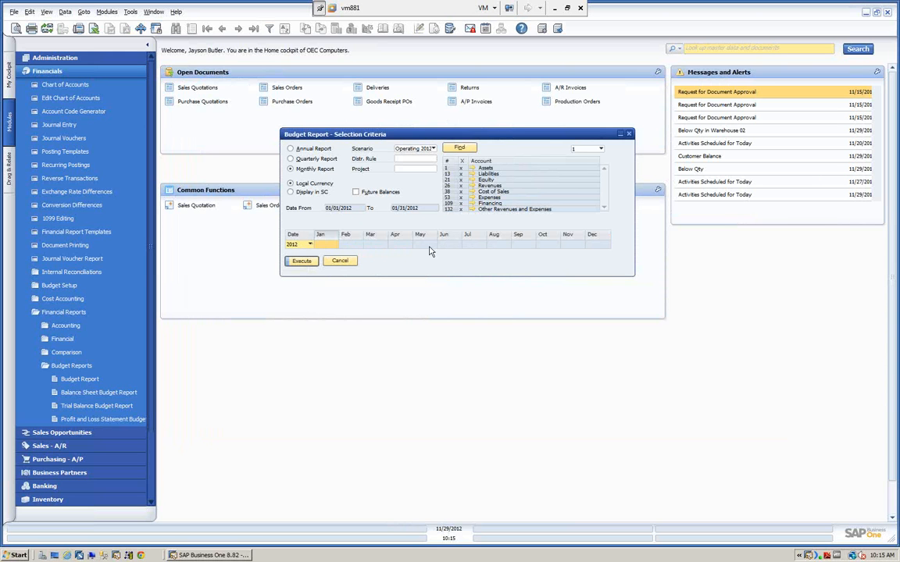
click(340, 262)
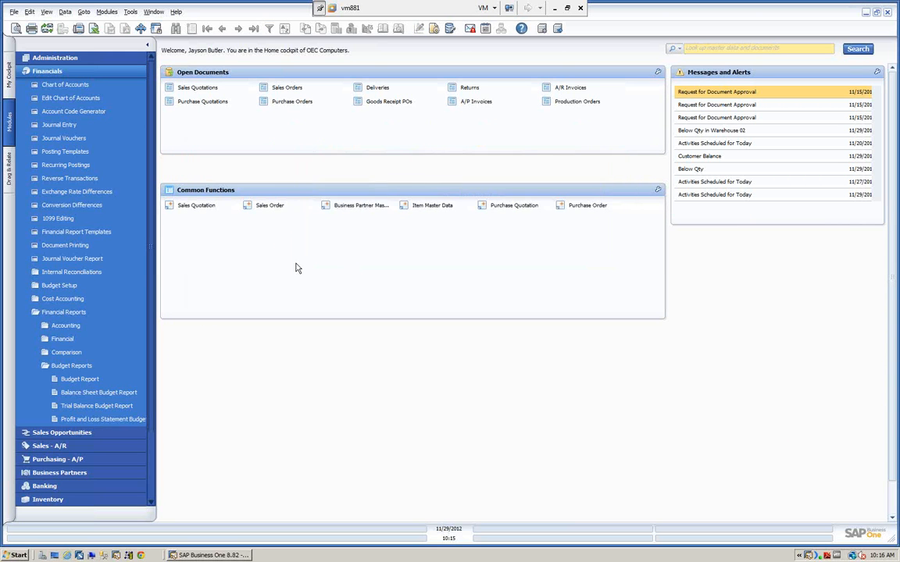
Run the Profit and Loss Statement Budget Report as an annual report for the Operating 2012 scenario and the year 2012, and close it.
click(100, 420)
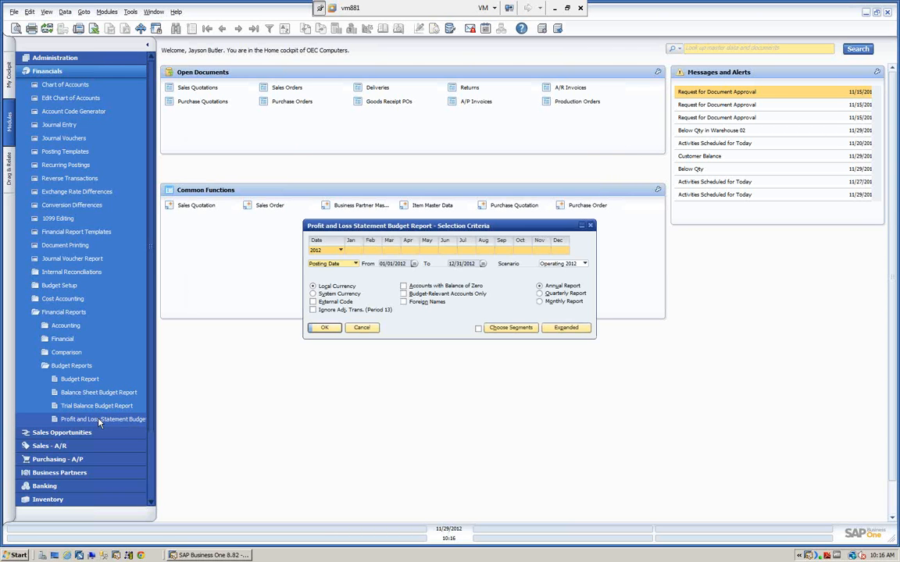
drag(362, 229, 259, 130)
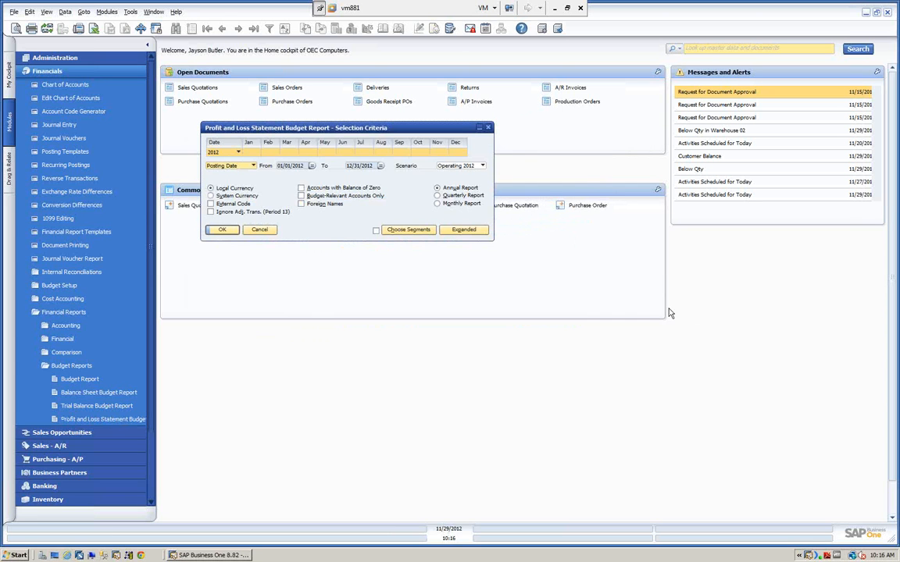
click(239, 151)
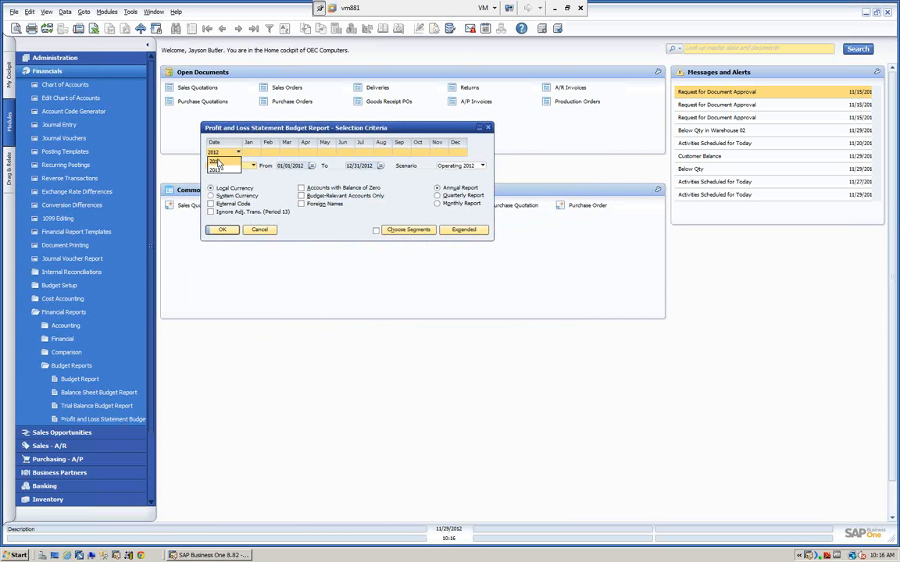
click(216, 162)
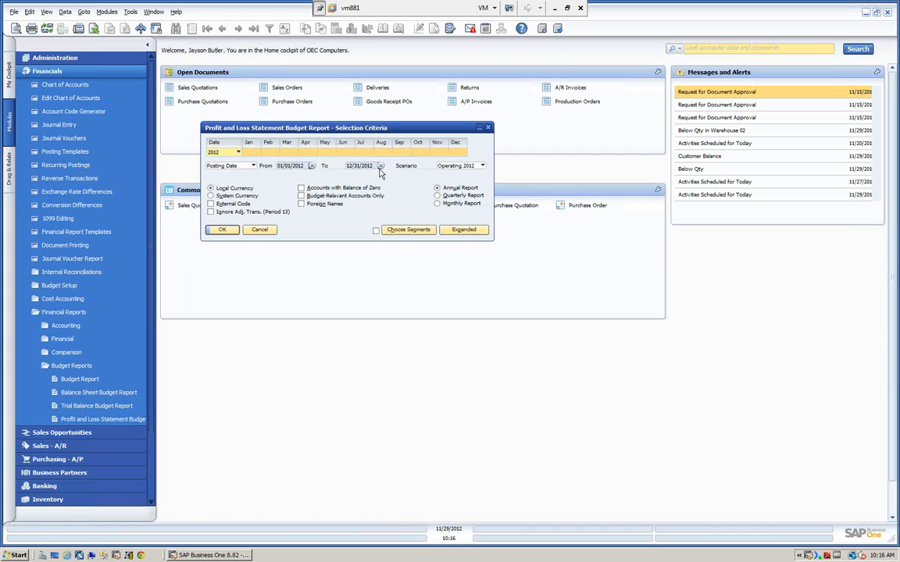
click(482, 166)
click(463, 164)
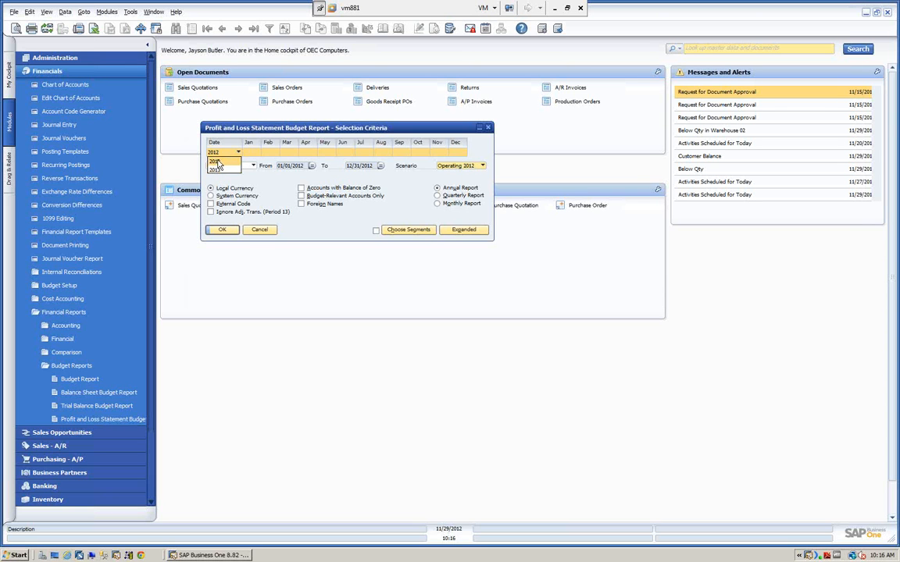
click(222, 229)
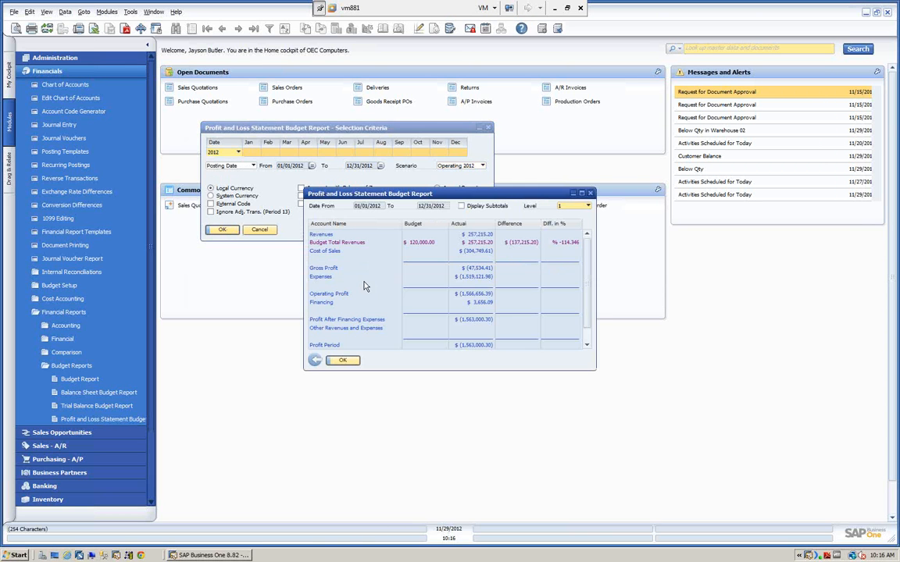
click(346, 365)
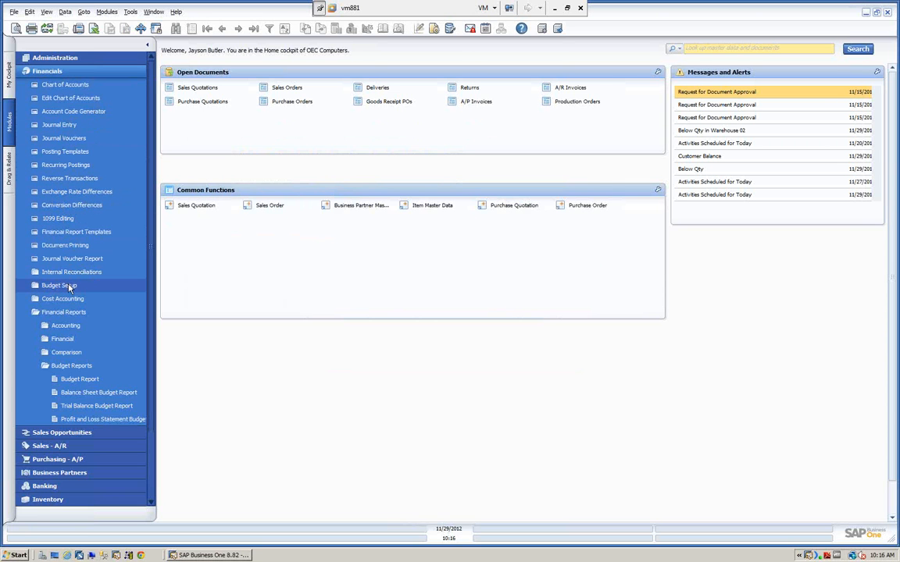
Open the budget scenarios setup and add a 2012 scenario based on Operating 2012.
click(71, 286)
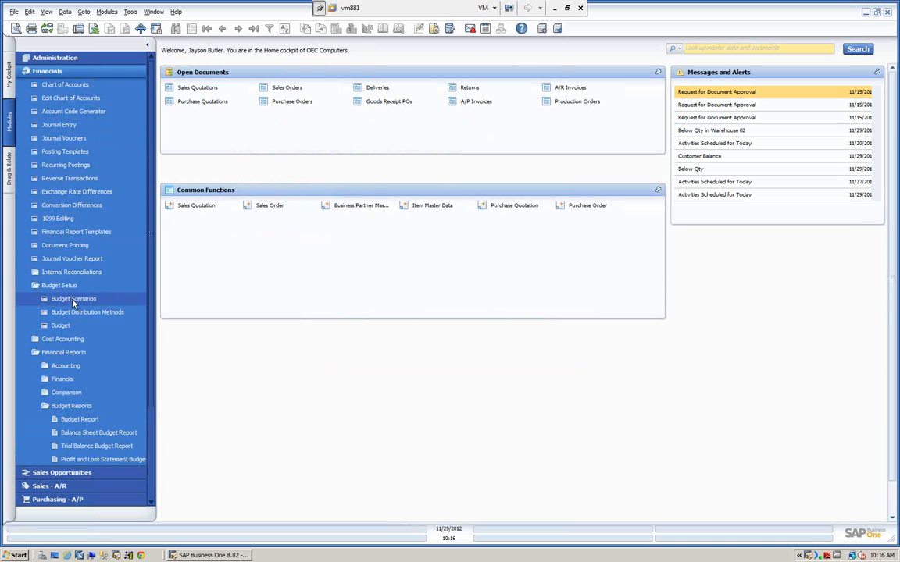
click(74, 299)
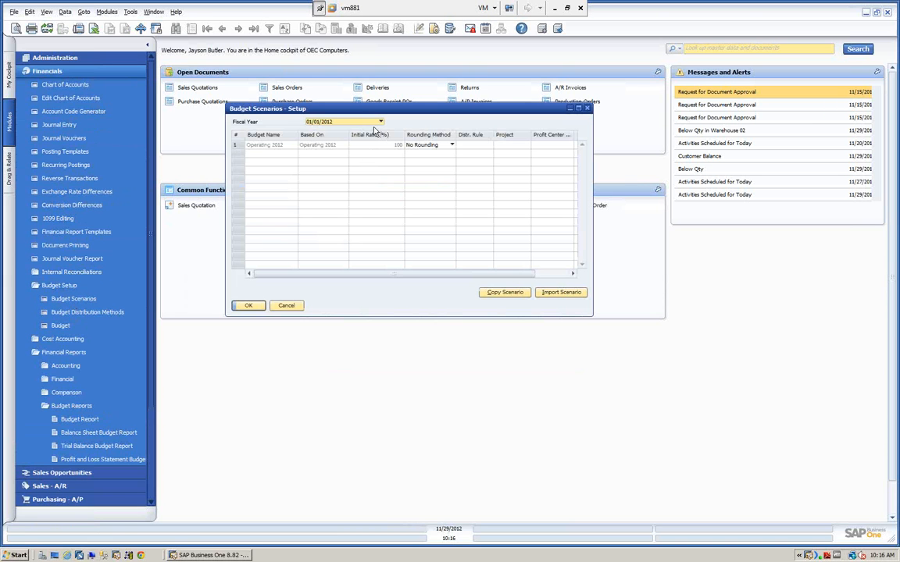
right_click(240, 150)
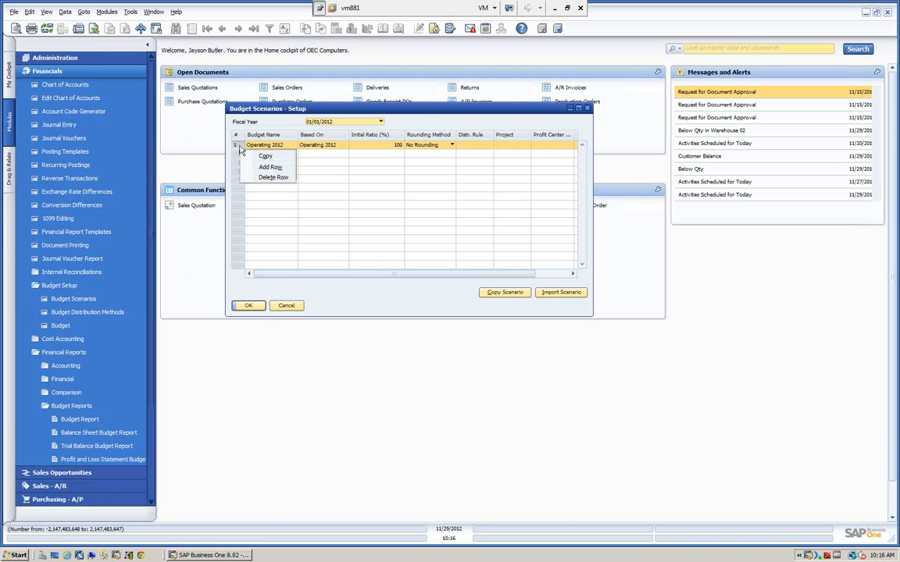
click(271, 167)
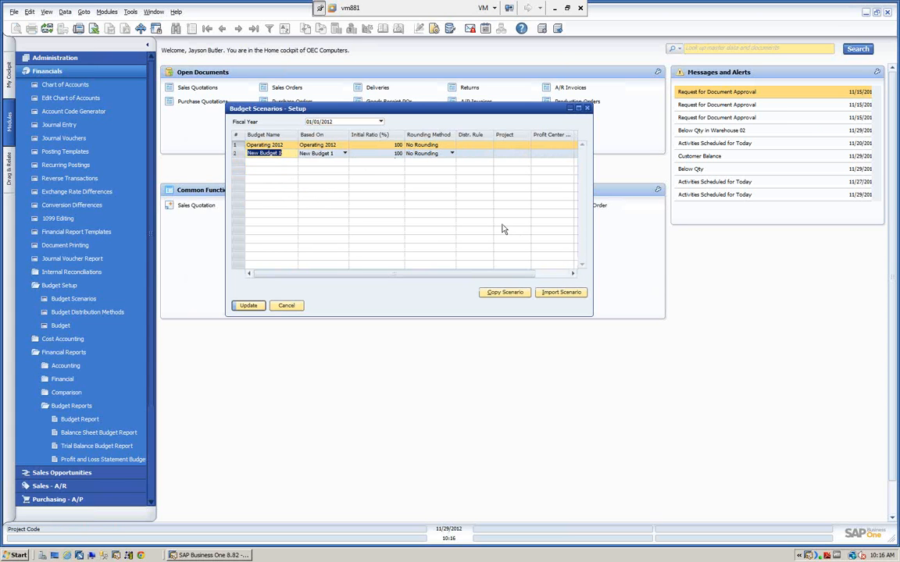
click(344, 153)
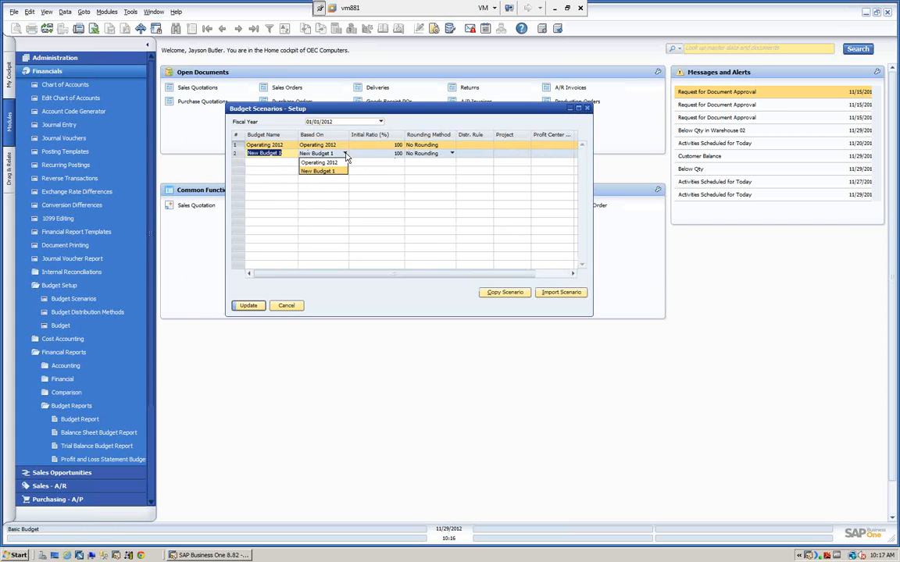
click(328, 163)
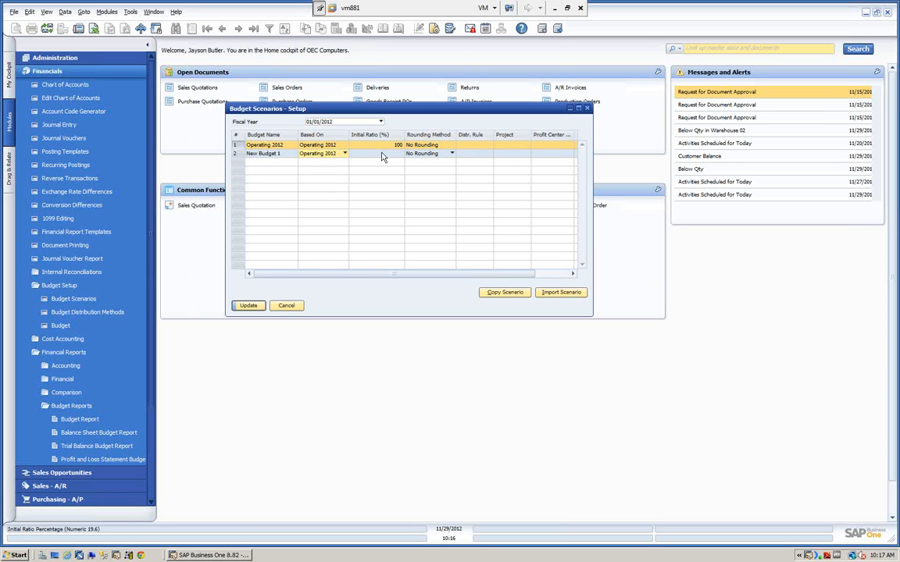
Set the initial ratio of the New Budget 1 scenario to 110% and save it.
click(382, 153)
text(1)
click(278, 156)
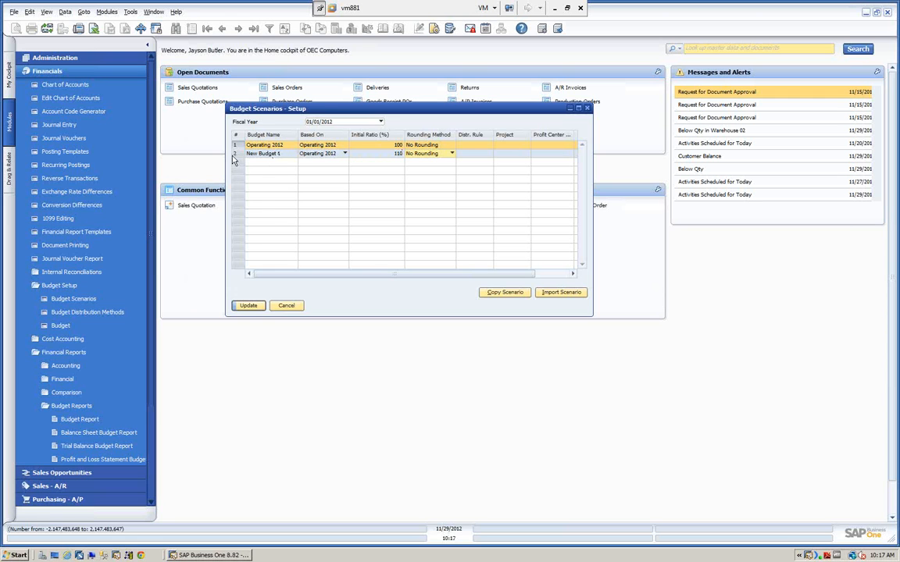
right_click(265, 157)
click(266, 166)
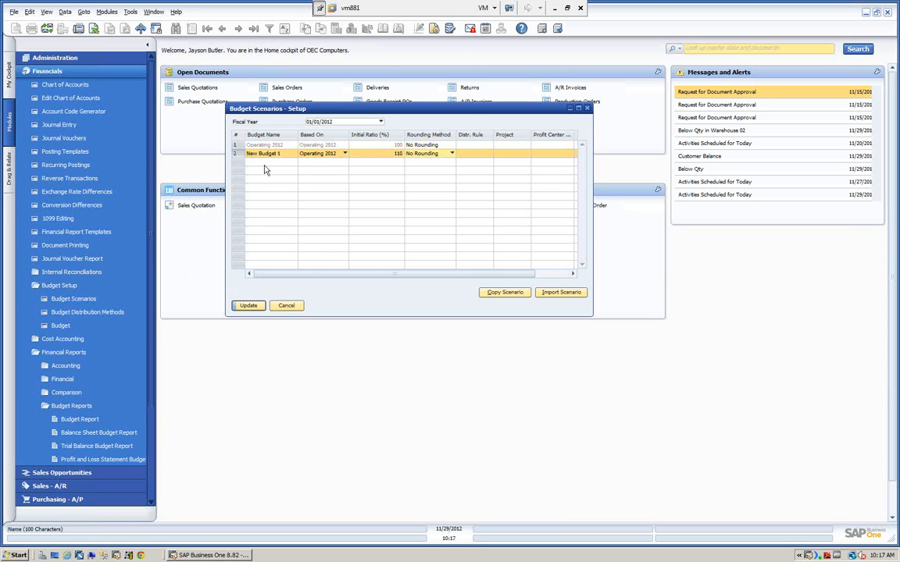
right_click(240, 146)
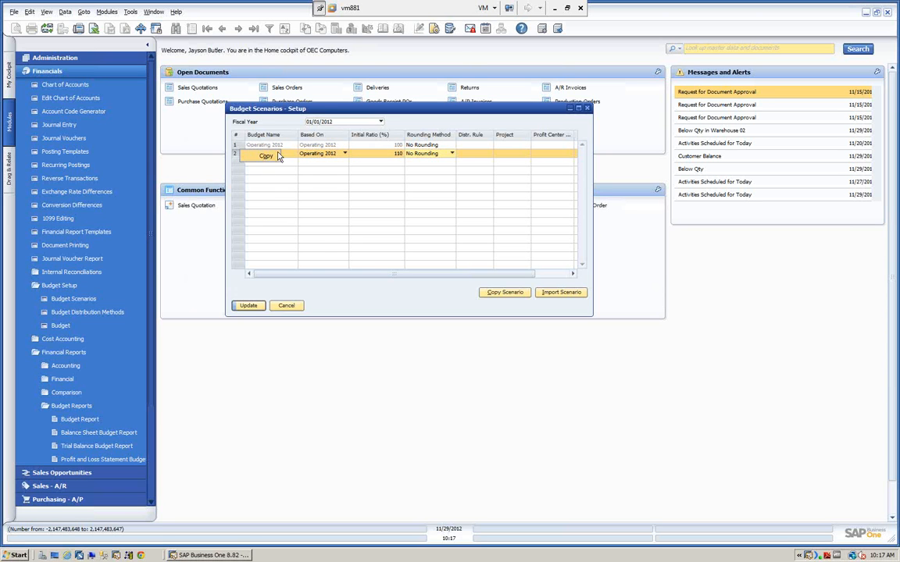
click(249, 305)
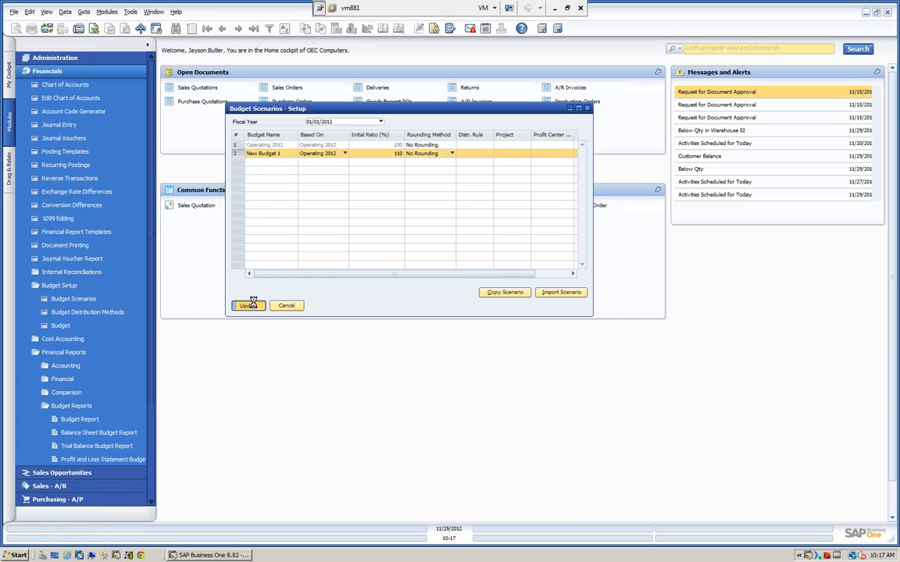
Add another 2012 scenario based on Operating 2012 with an initial ratio of 90%, then save and close the budget scenarios.
right_click(238, 157)
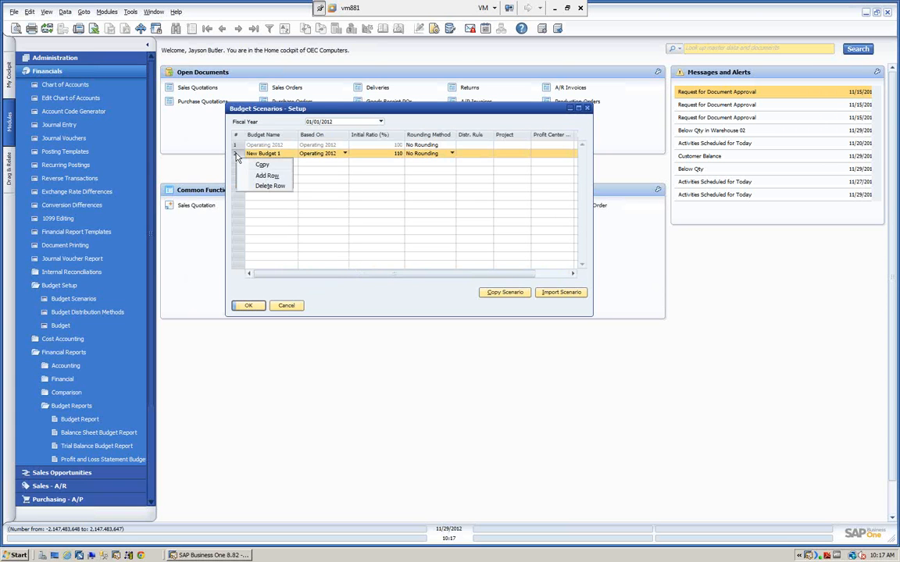
click(267, 176)
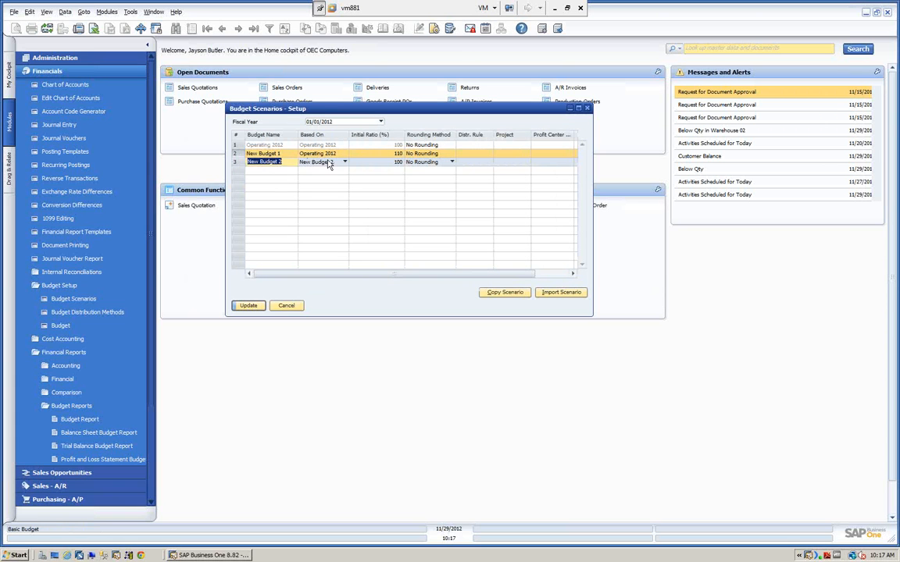
click(345, 163)
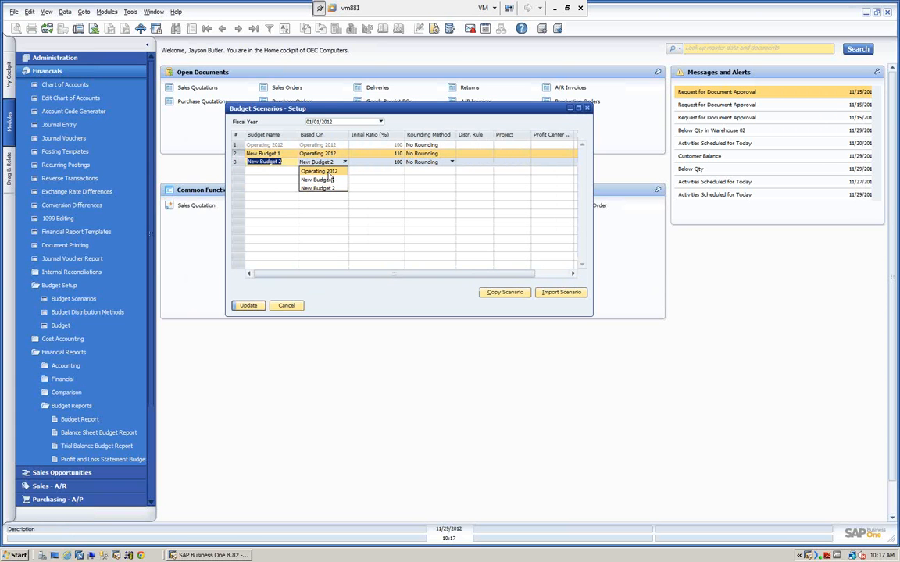
click(329, 171)
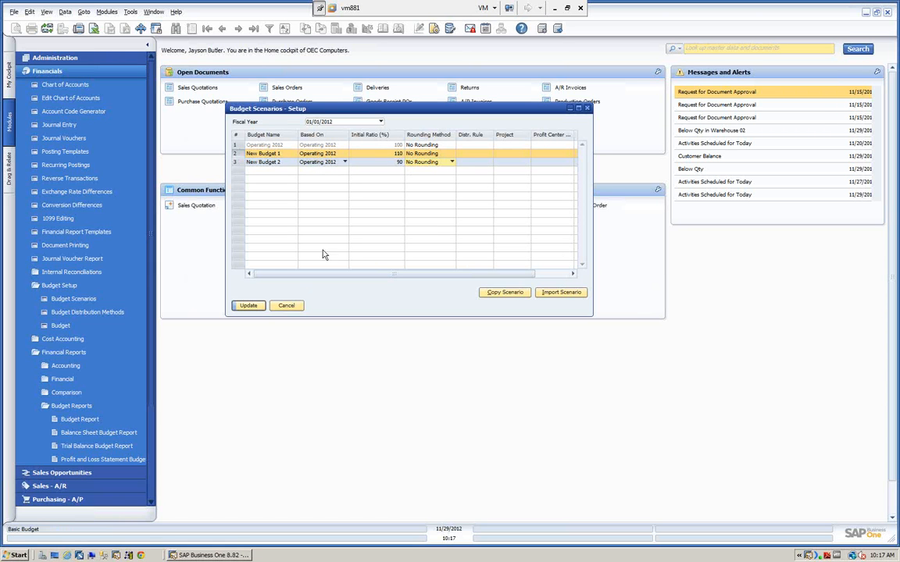
click(250, 306)
click(250, 305)
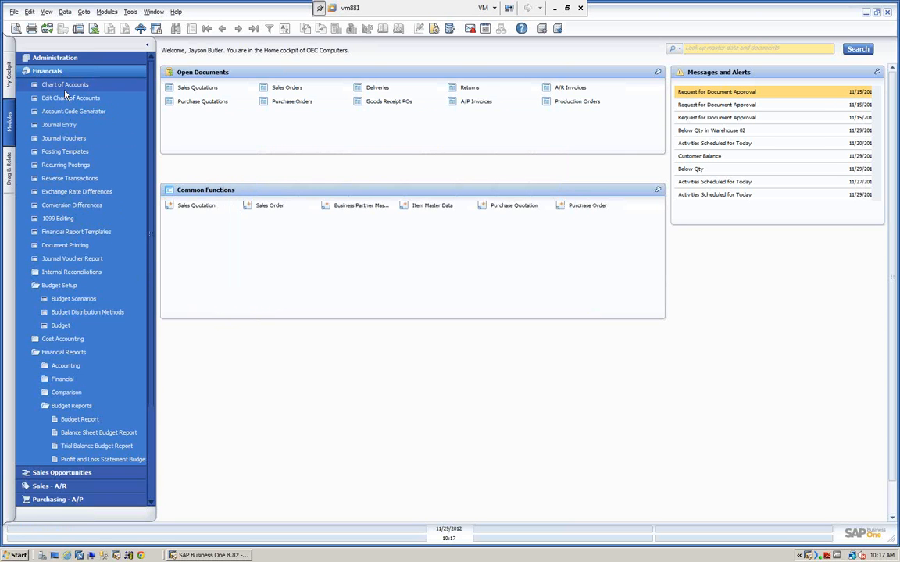
Run the Budget Report as a monthly report for the Operating 2012 scenario and the year 2012, expanded to level 4.
click(56, 288)
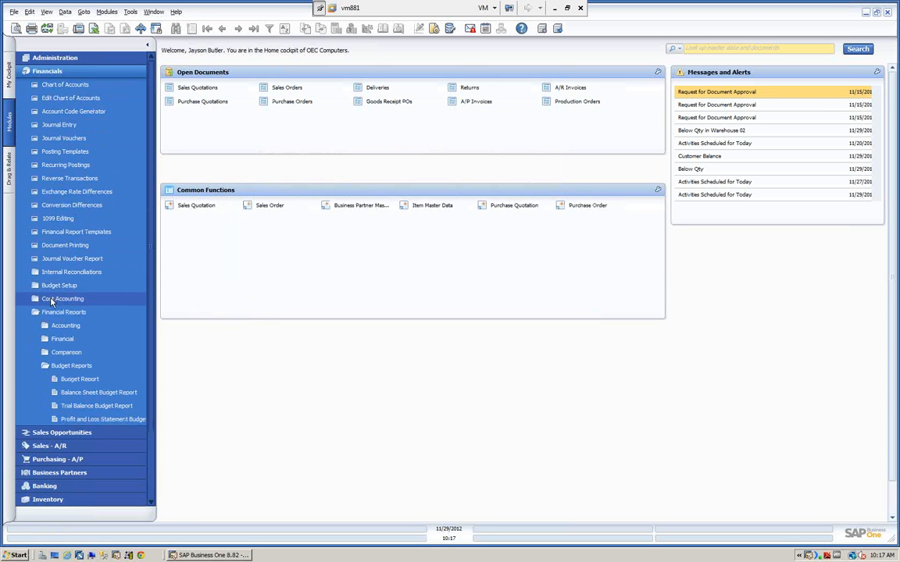
click(80, 380)
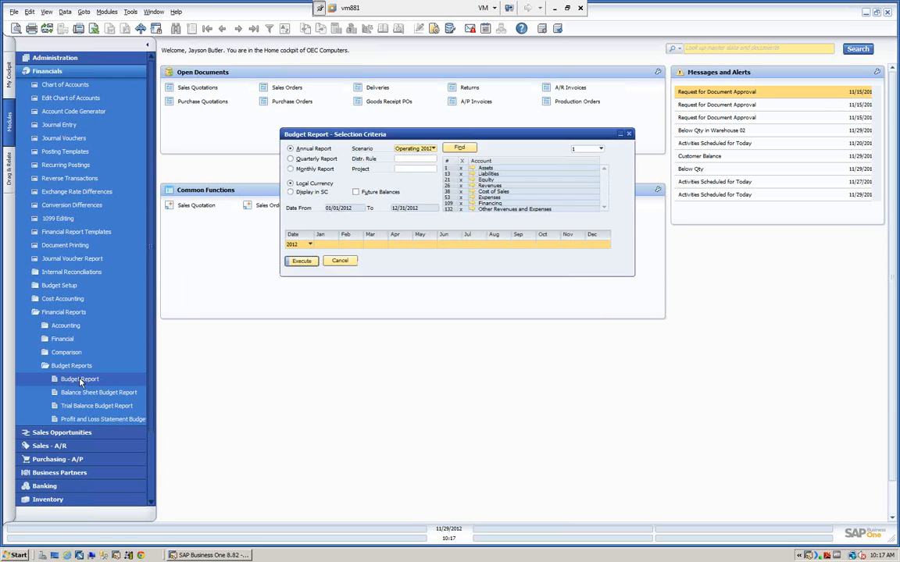
click(428, 149)
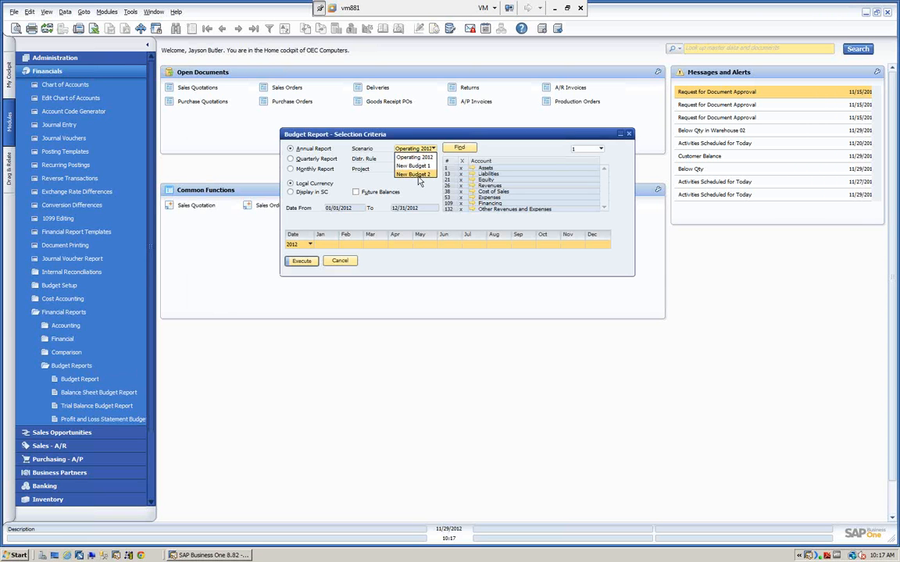
click(399, 136)
drag(342, 136, 325, 125)
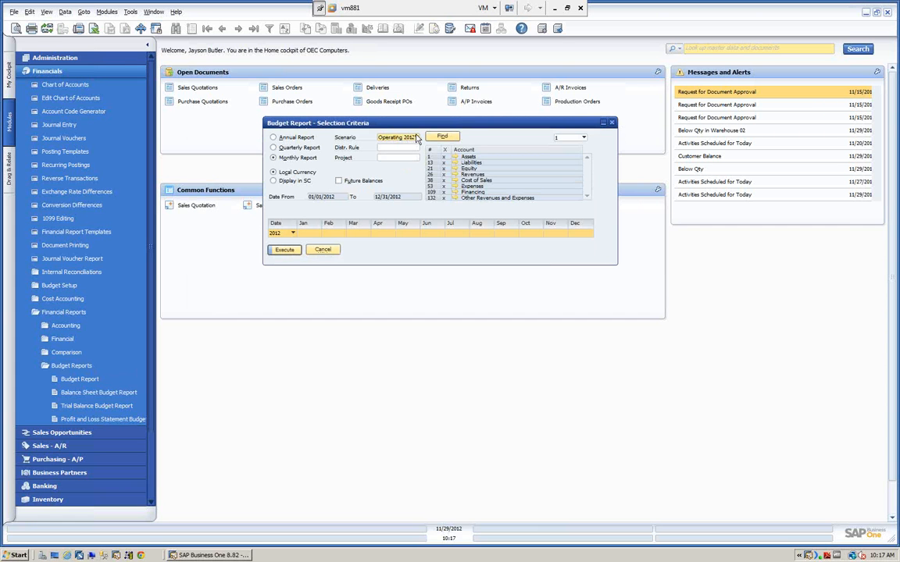
click(288, 249)
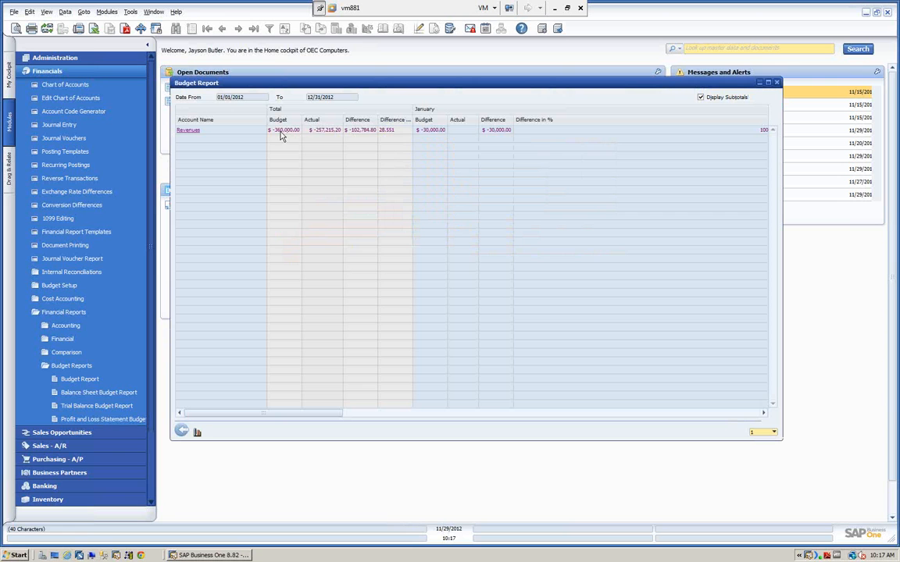
click(774, 433)
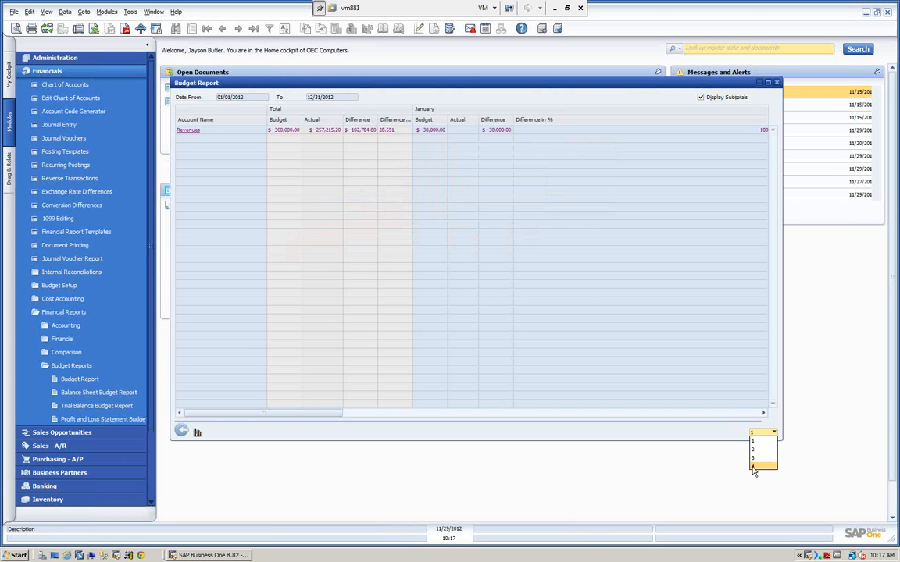
click(754, 467)
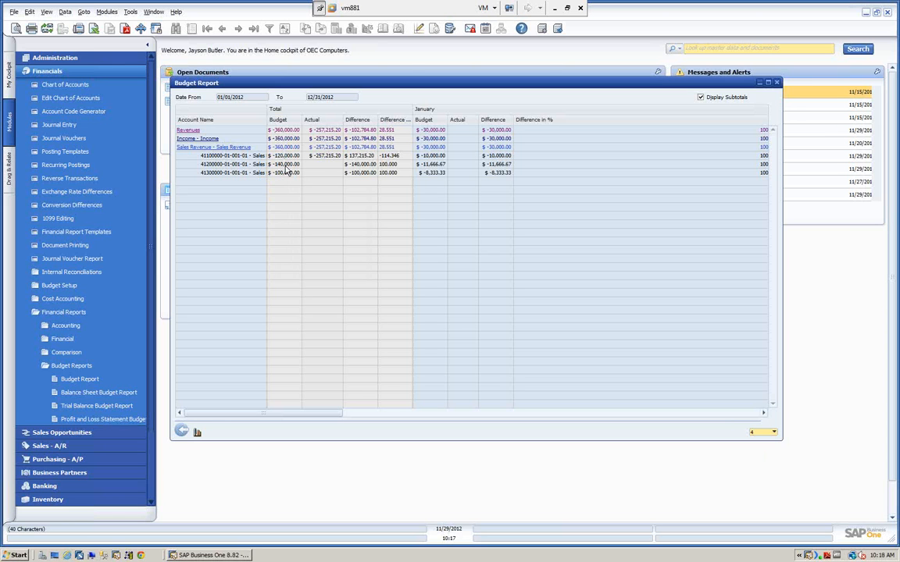
Rerun the monthly Budget Report for the New Budget 1 scenario and expand it to level 4.
click(182, 430)
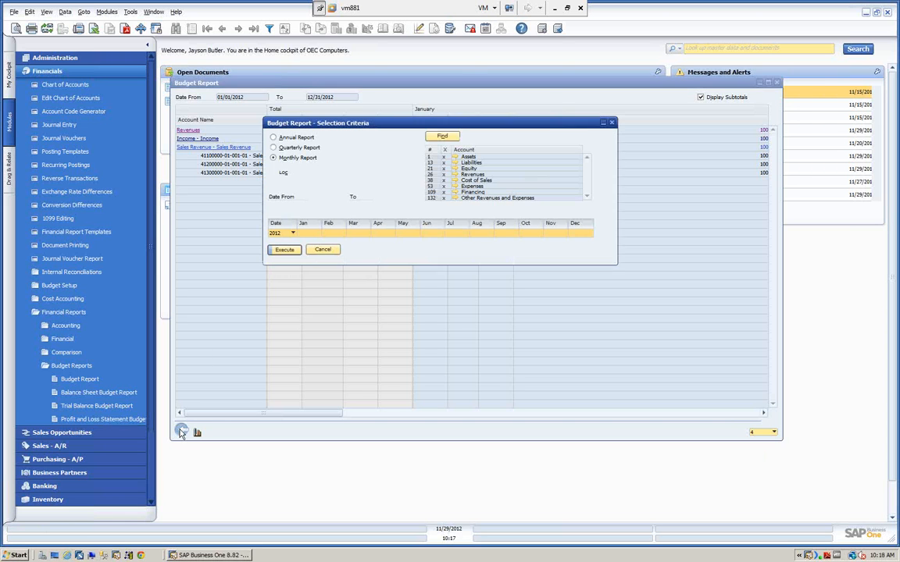
click(417, 138)
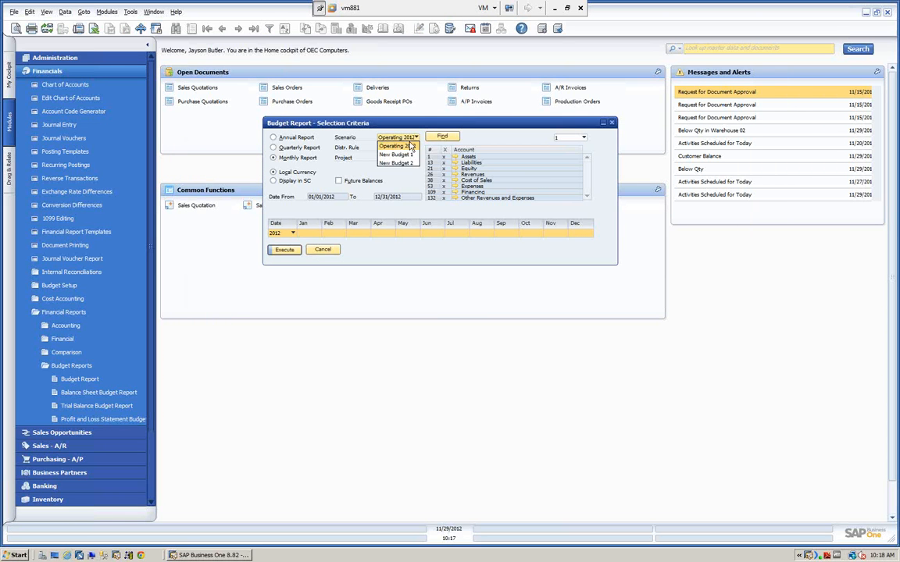
click(285, 250)
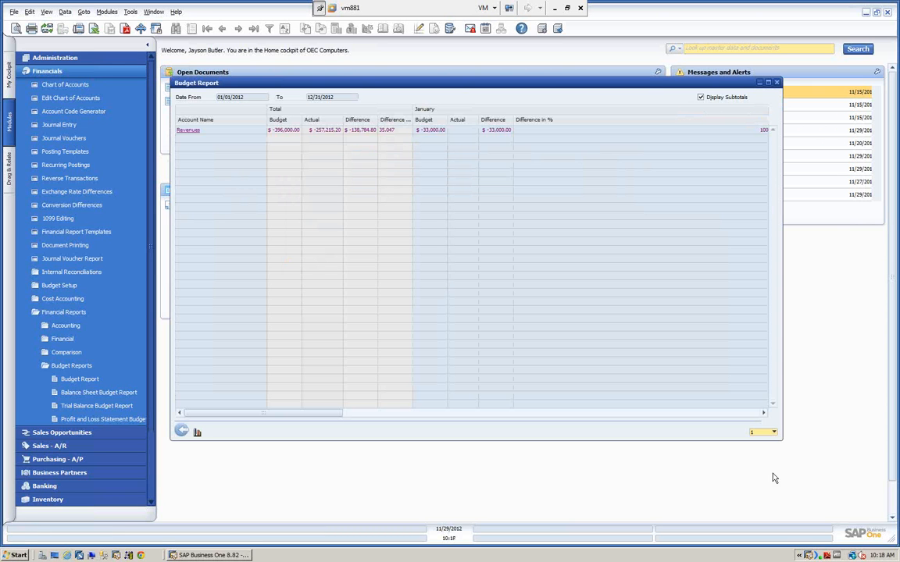
click(774, 433)
click(756, 467)
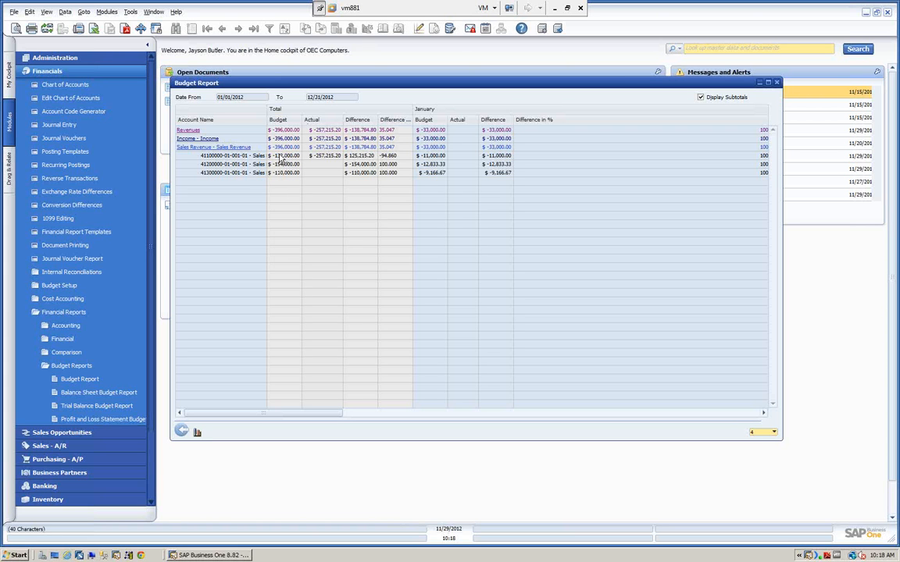
Rerun the monthly Budget Report for the New Budget 2 scenario and expand it to level 4.
click(181, 430)
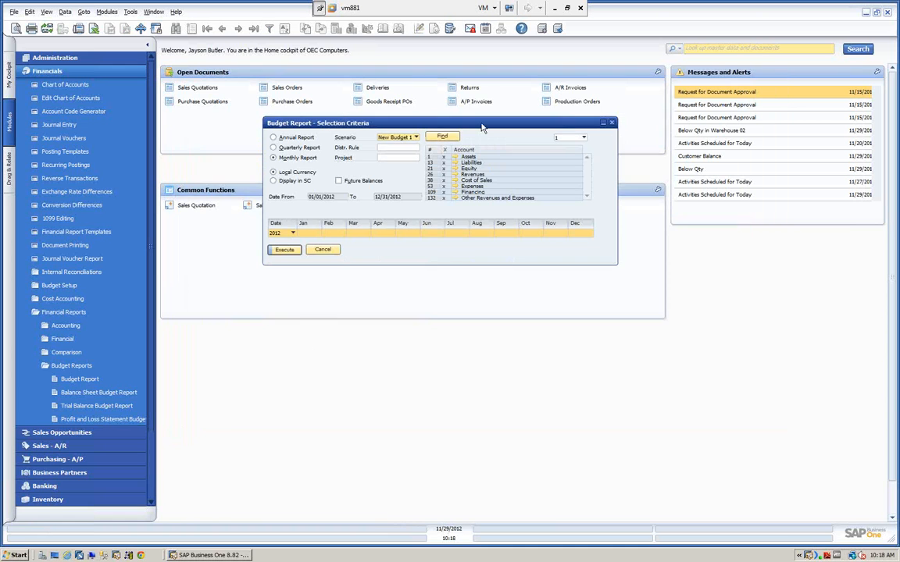
click(416, 137)
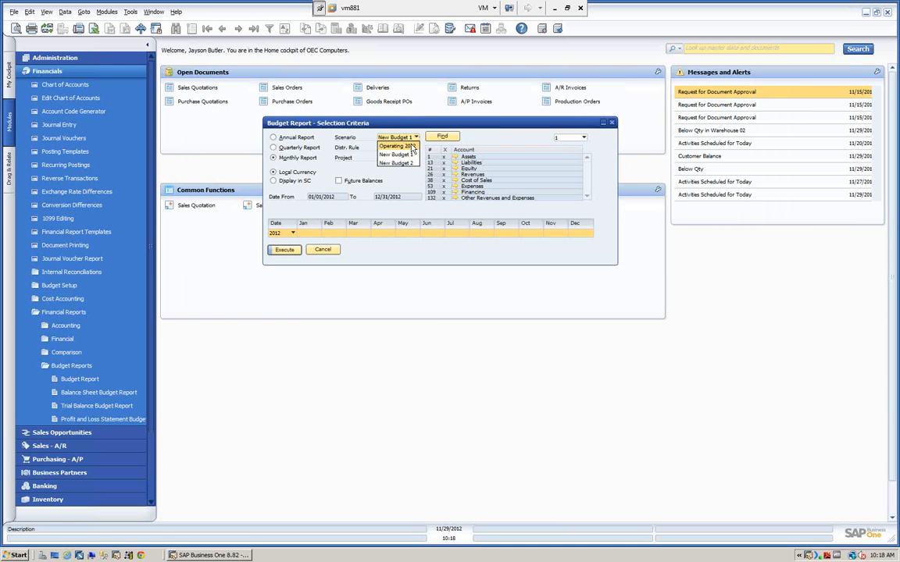
click(397, 163)
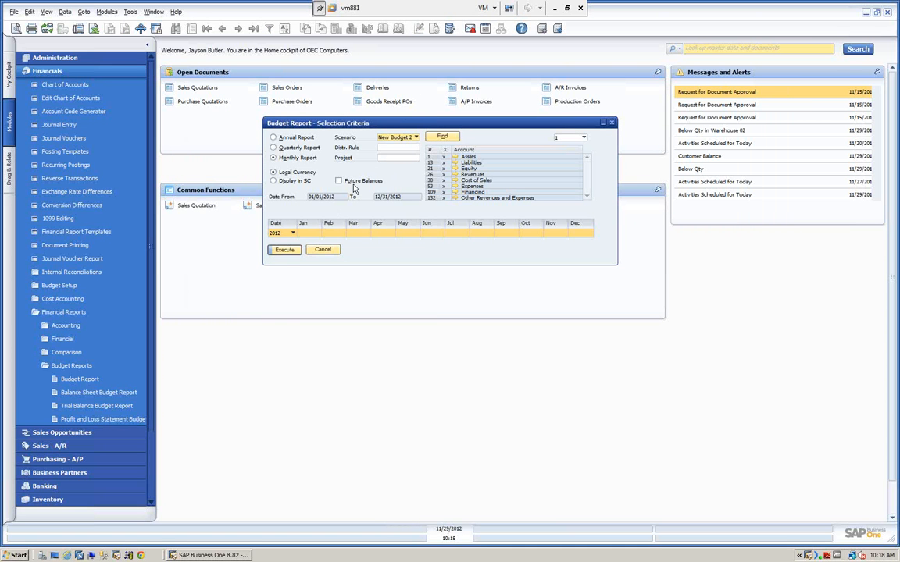
click(284, 250)
click(765, 433)
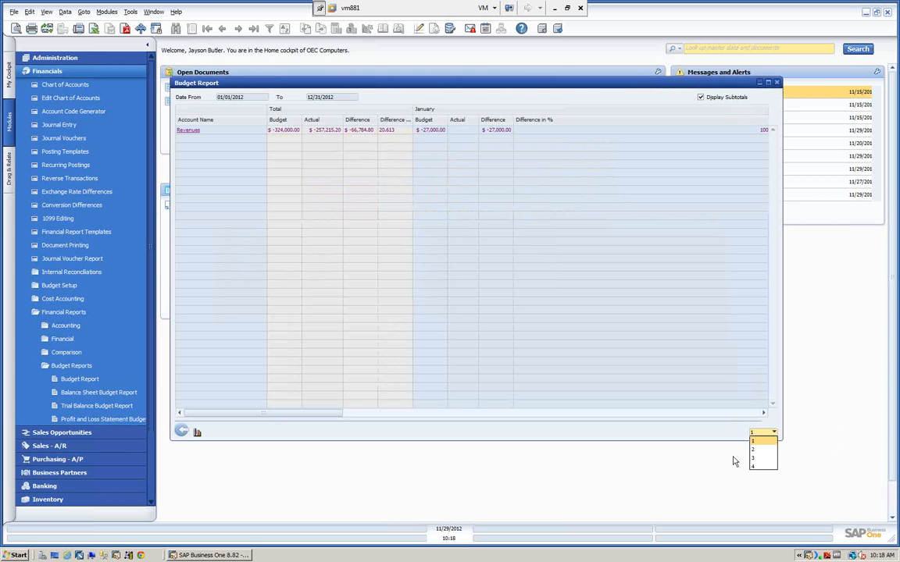
click(754, 466)
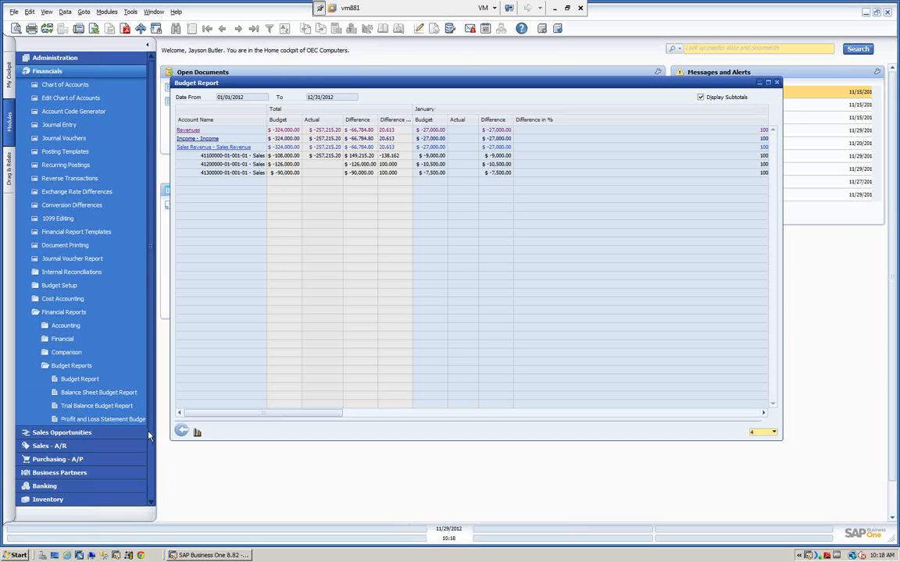
Close the Budget Report and look over the selection criteria of the Balance Sheet Budget Report without running it.
click(180, 432)
click(322, 251)
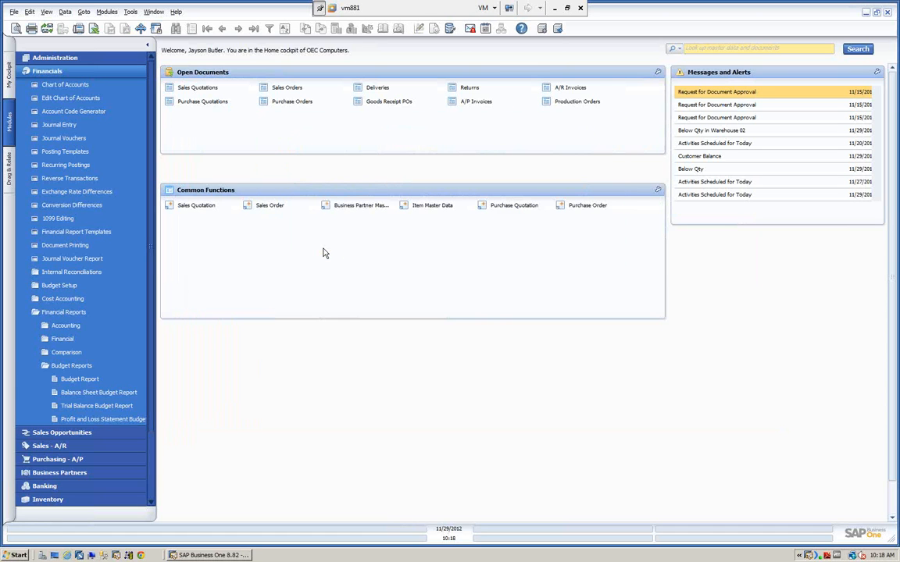
click(102, 393)
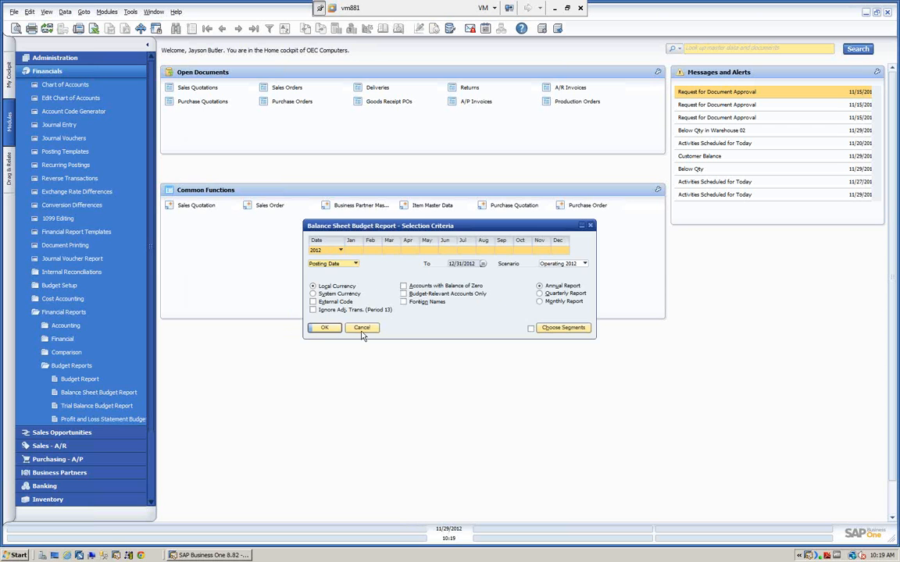
click(362, 329)
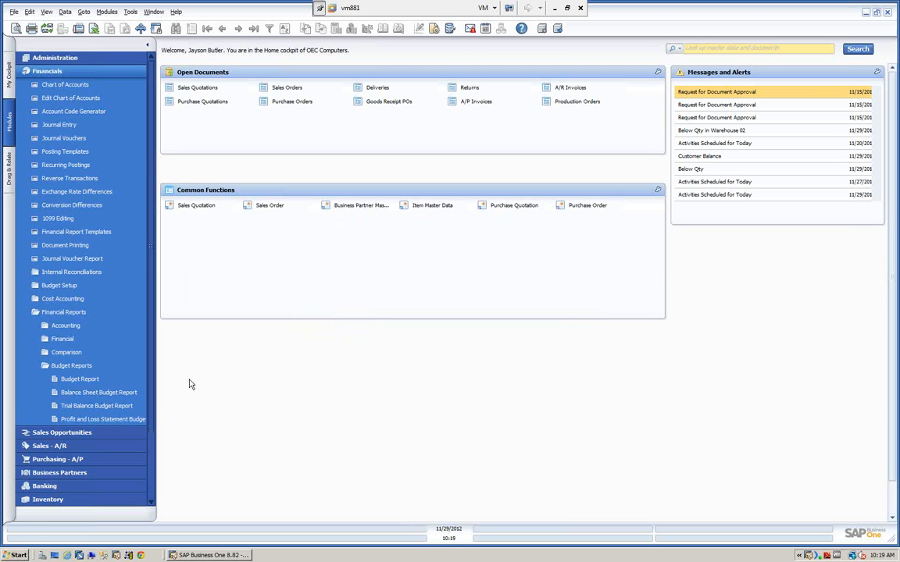
Run the annual Profit and Loss Statement Budget Report for 2012 and Operating 2012, expand it to level 4, and enlarge its window.
click(110, 420)
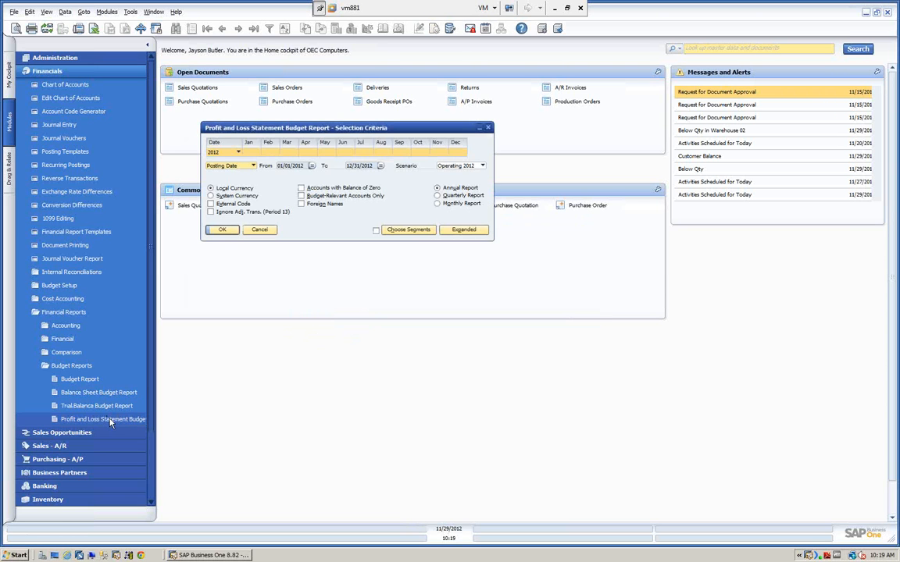
click(238, 152)
click(227, 163)
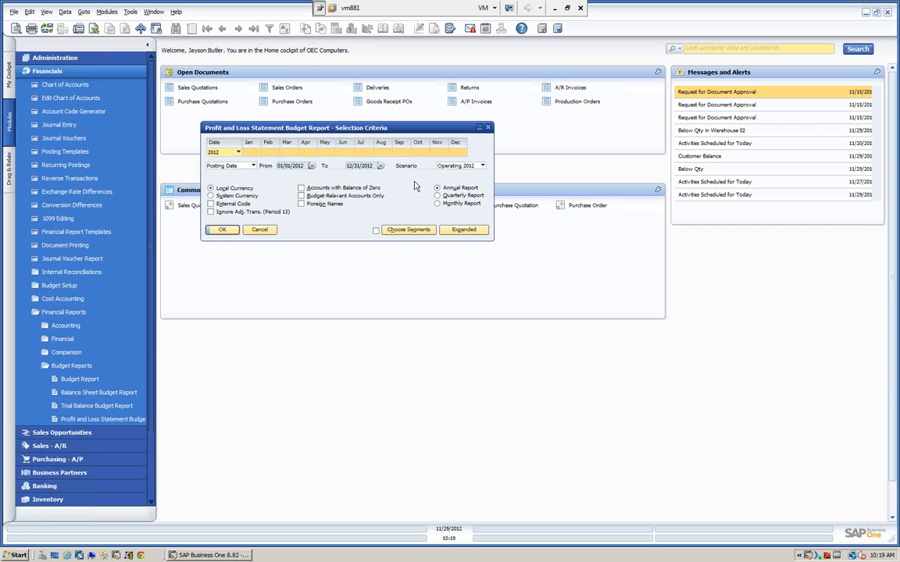
click(223, 230)
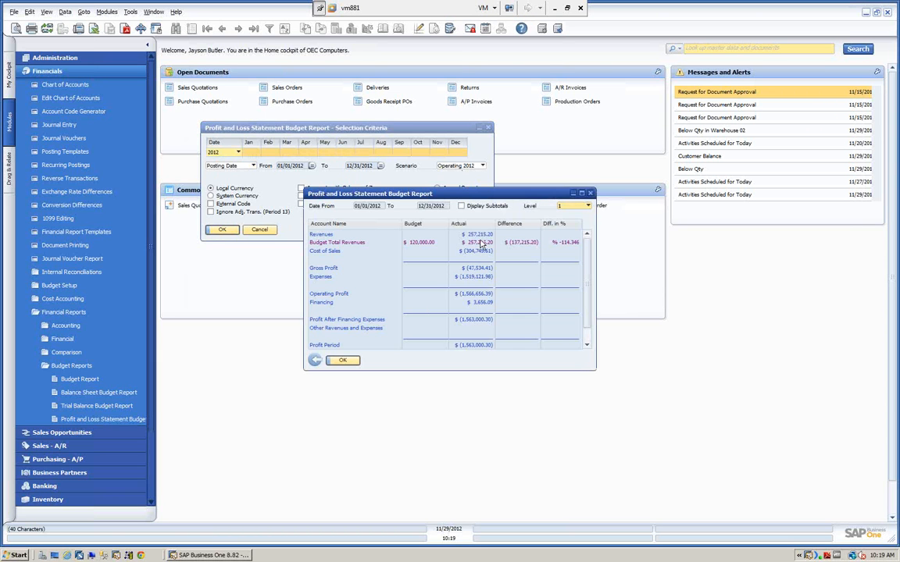
click(582, 206)
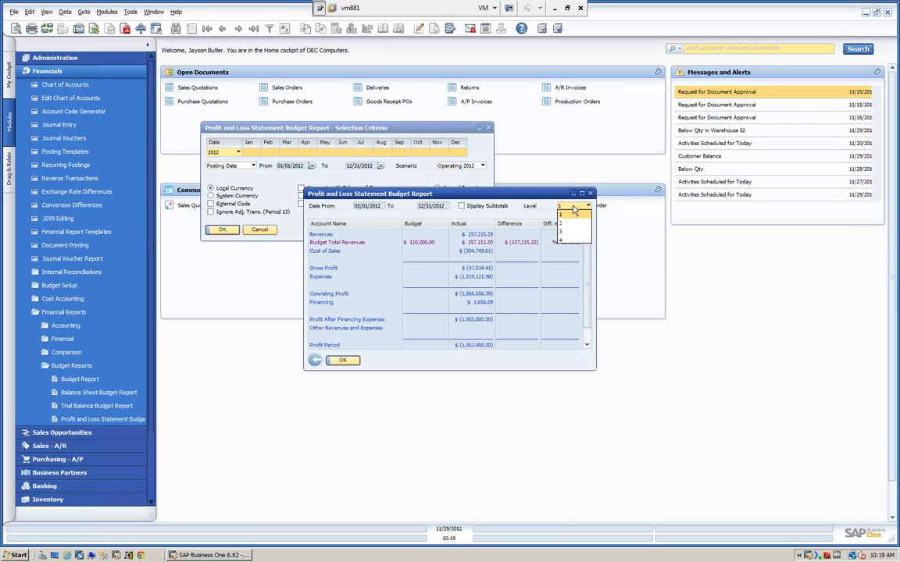
click(561, 241)
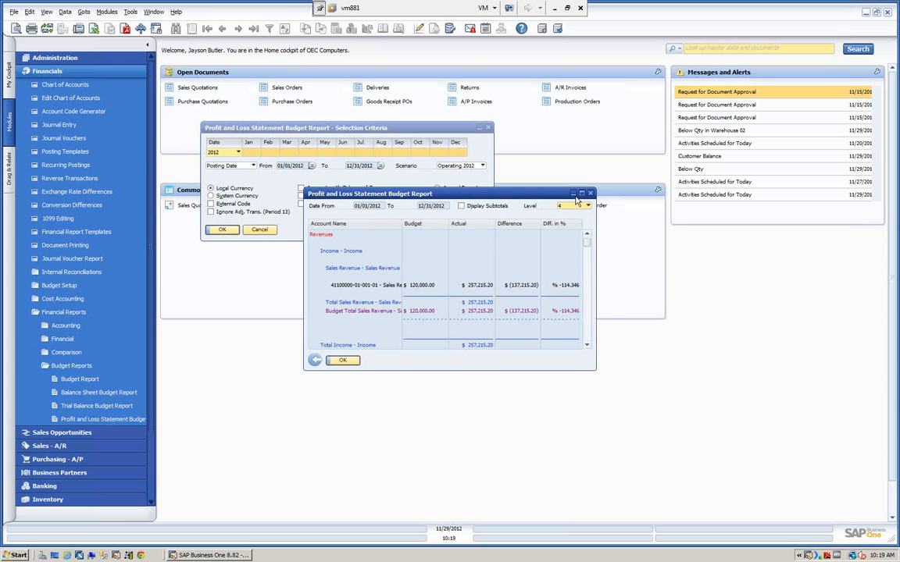
drag(466, 194, 385, 89)
drag(513, 178, 839, 180)
drag(611, 267, 611, 461)
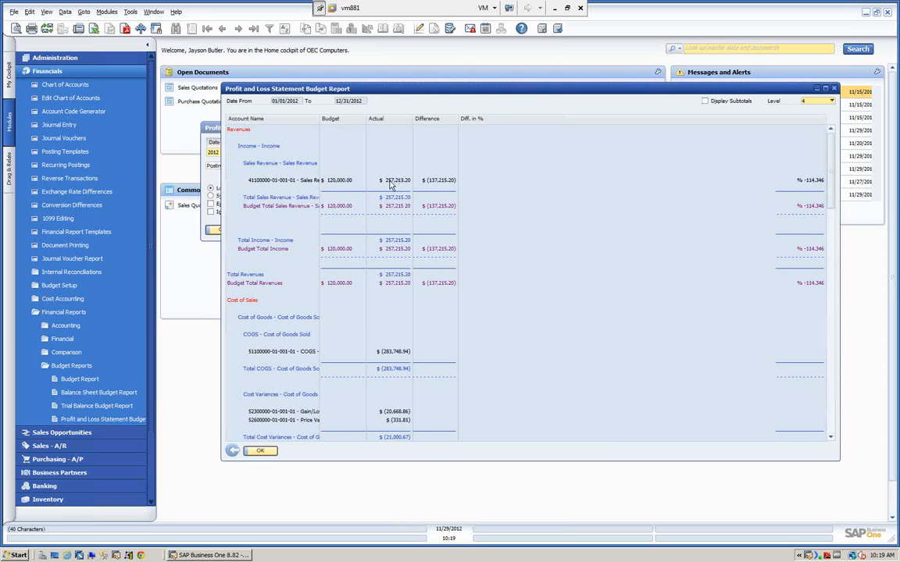
Rerun the annual Profit and Loss Statement Budget Report for the New Budget 1 scenario.
click(232, 453)
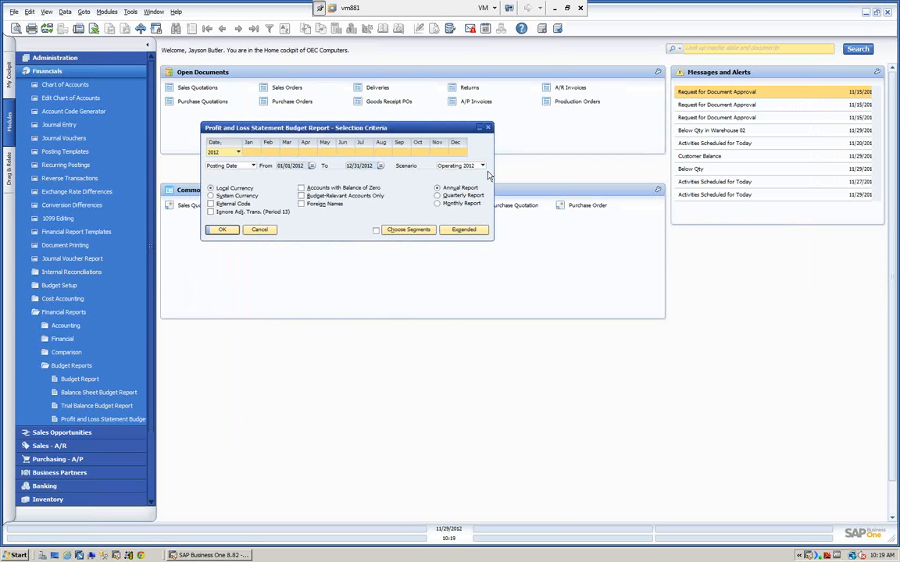
click(483, 167)
click(461, 184)
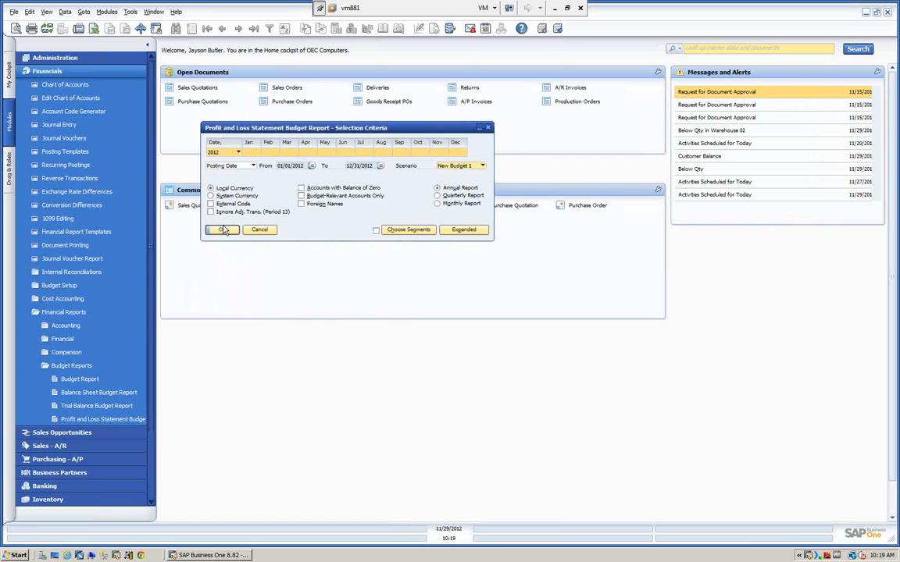
click(224, 230)
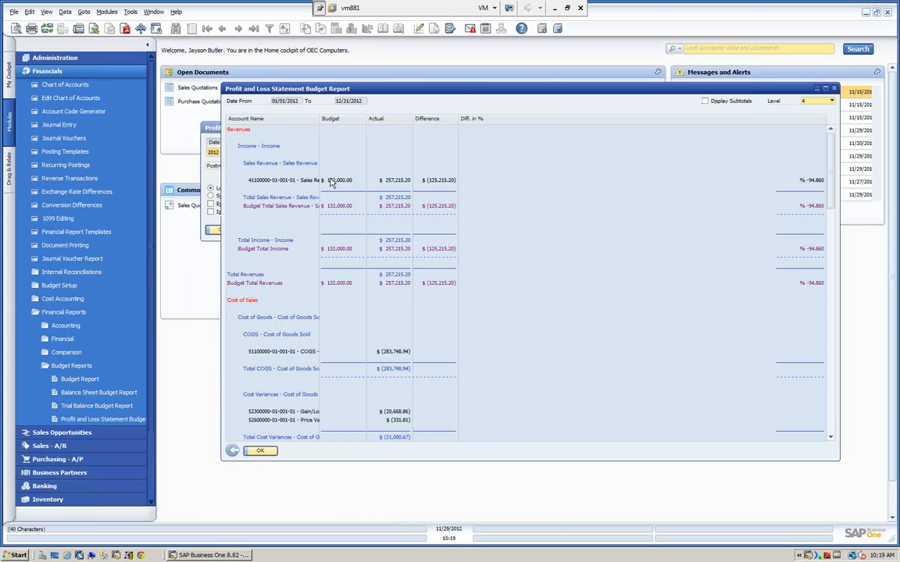
Rerun the annual Profit and Loss Statement Budget Report for the New Budget 2 scenario.
click(232, 453)
click(482, 166)
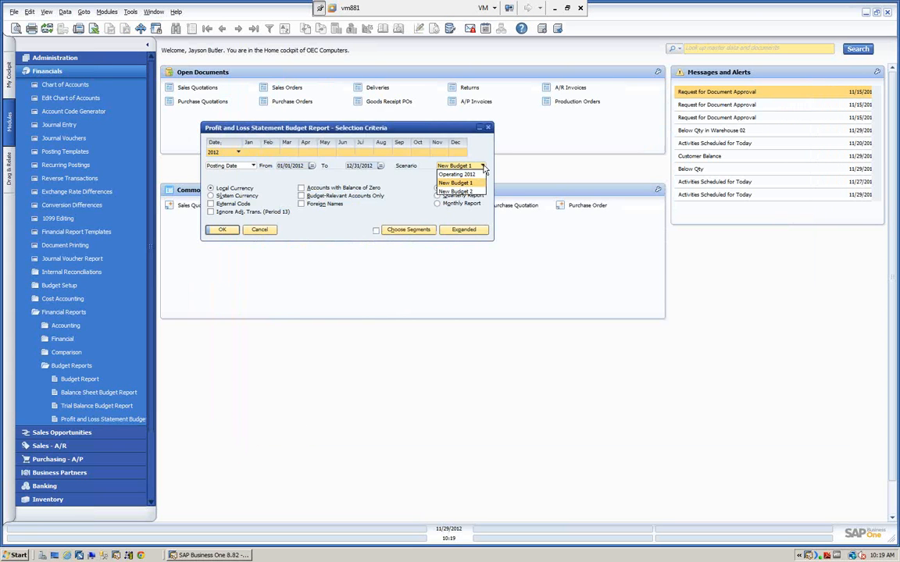
click(459, 192)
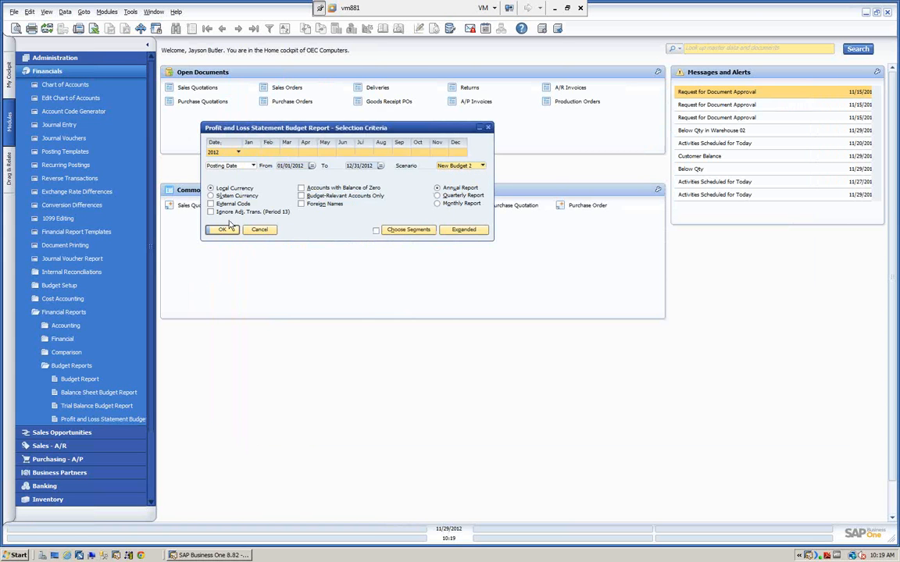
click(222, 230)
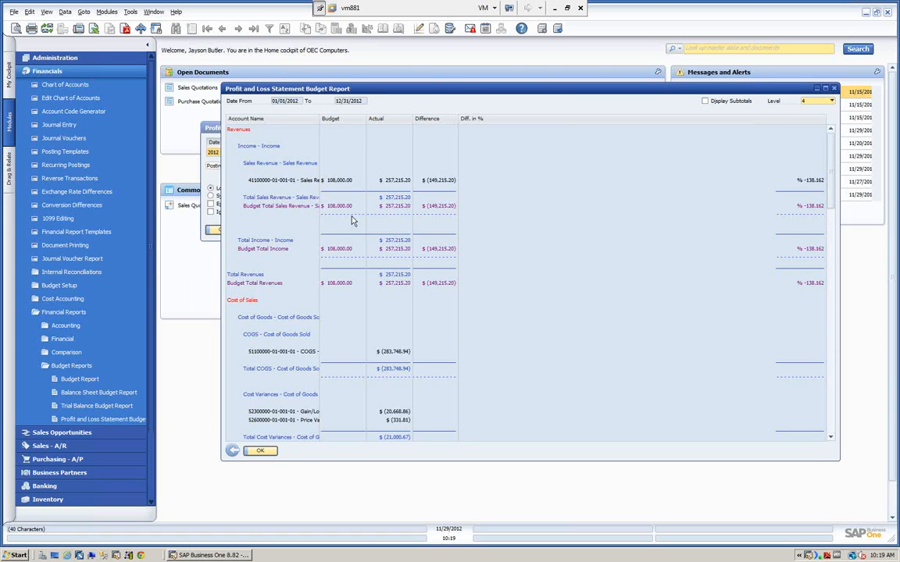
Return to the report's selection criteria, set the scenario to Operating 2012, and check the account segment options without changing them.
click(246, 451)
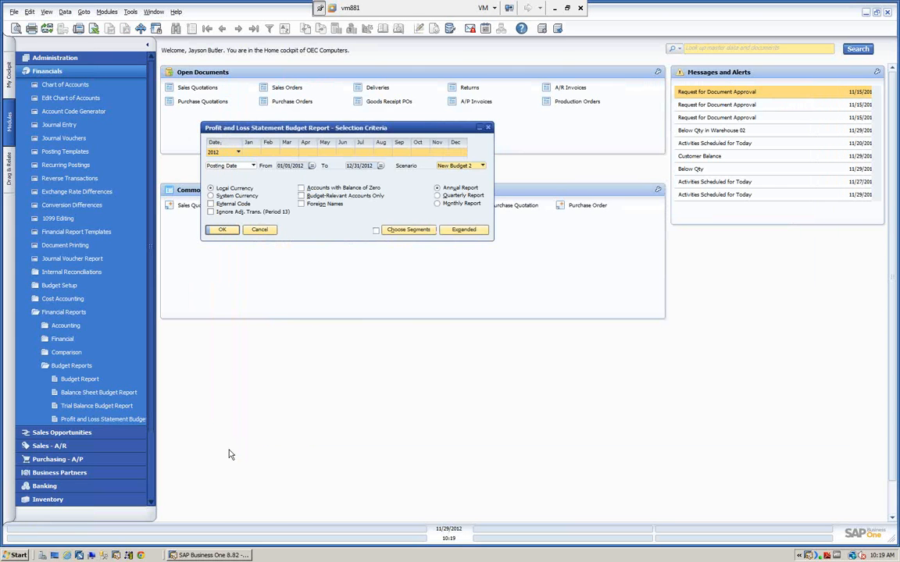
click(484, 166)
click(457, 174)
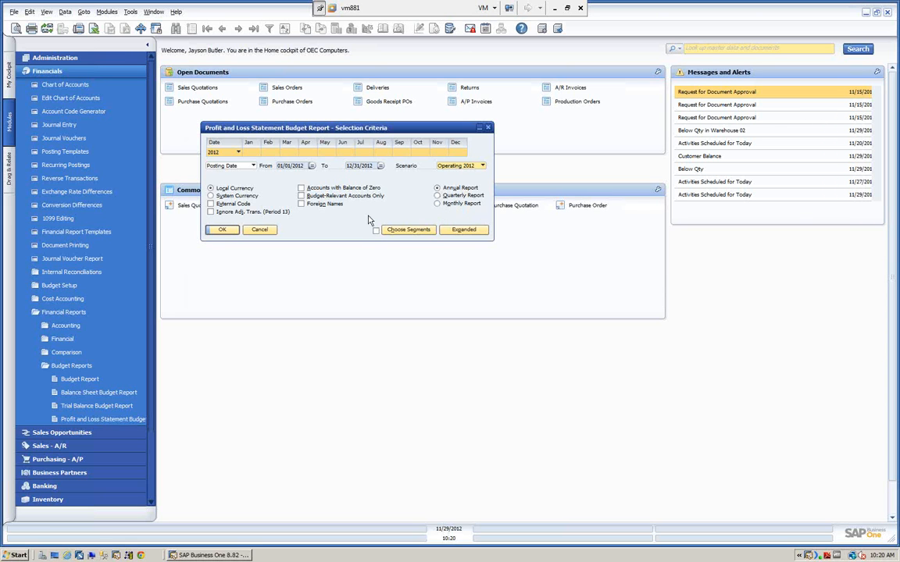
click(411, 232)
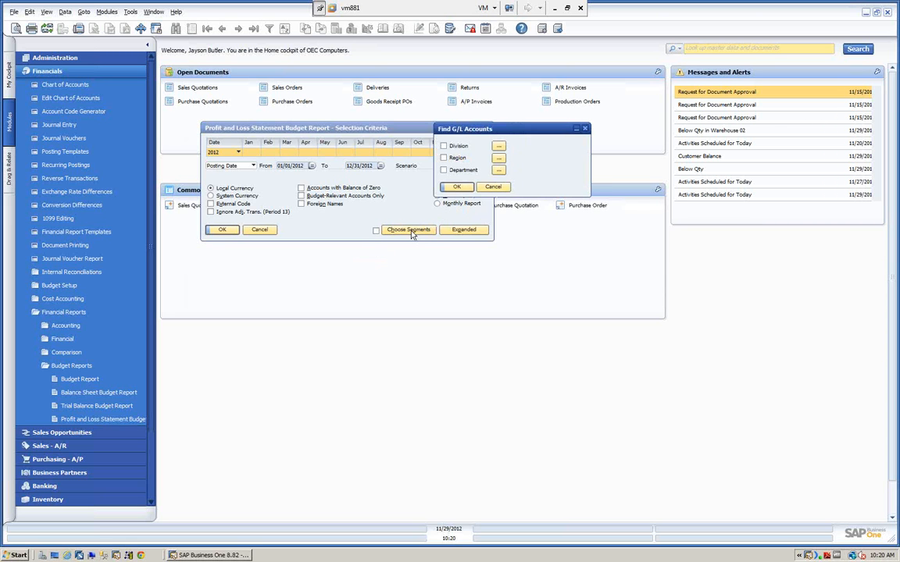
click(493, 187)
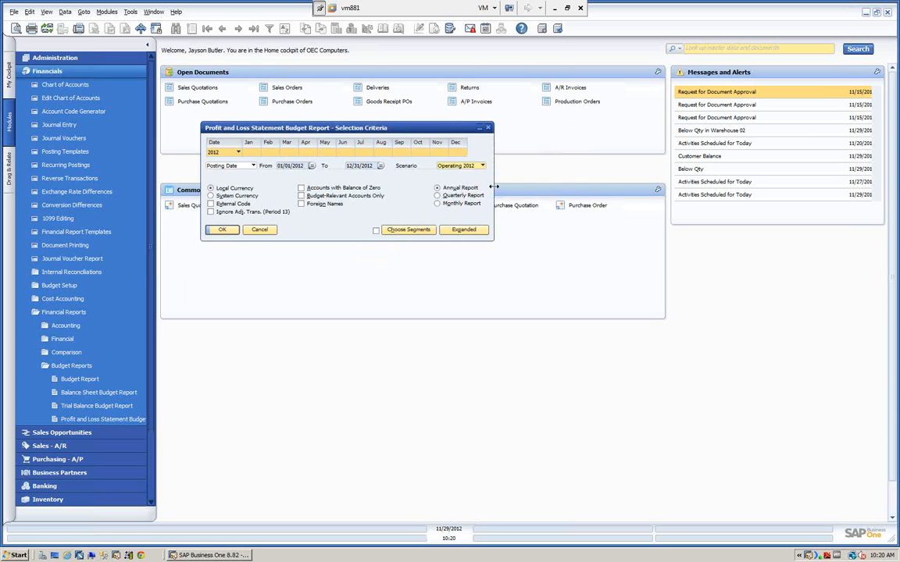
Look up the domestic sales revenues account among the revenue accounts in the chart of accounts, and close it unchanged.
click(64, 83)
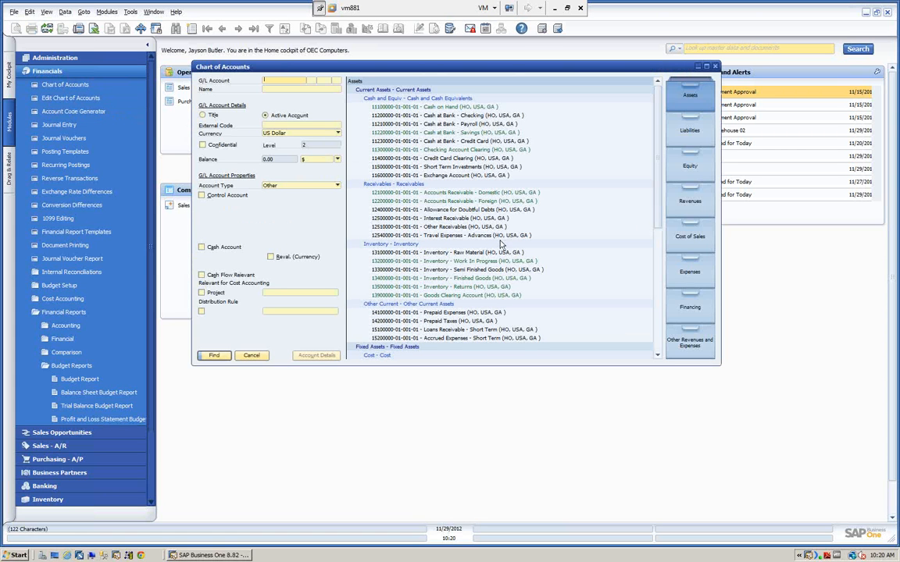
click(690, 201)
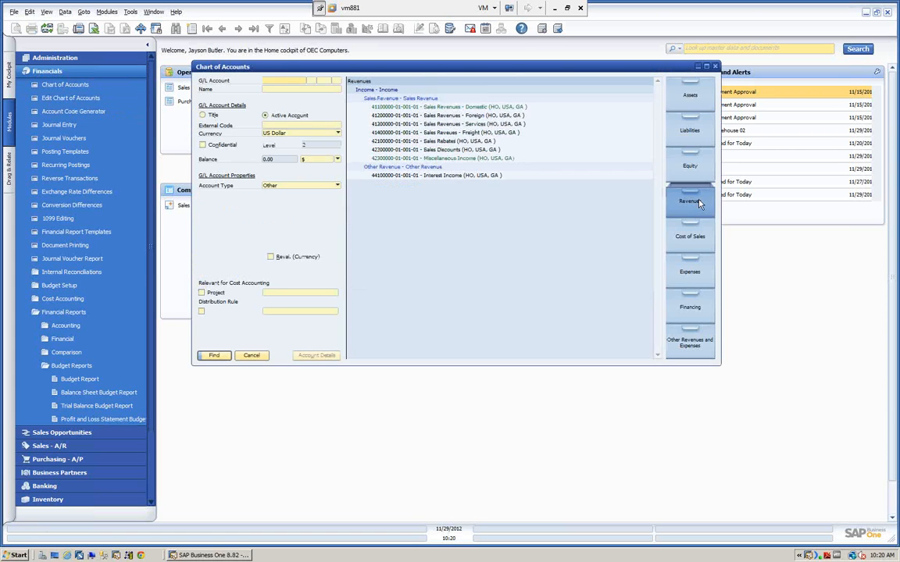
click(396, 108)
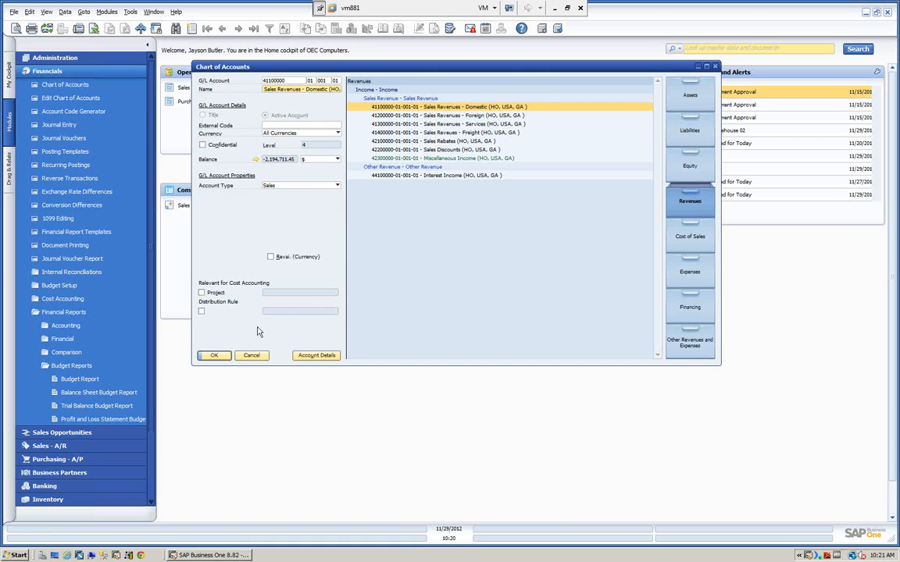
click(250, 356)
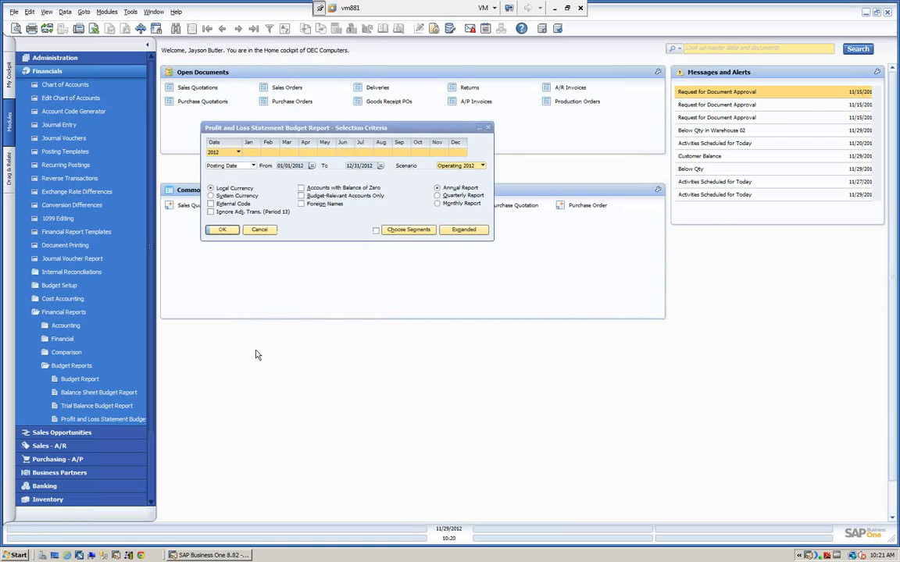
Review the Division, Region and Department segment codes available for filtering the budget report, and leave them without applying a selection.
click(407, 229)
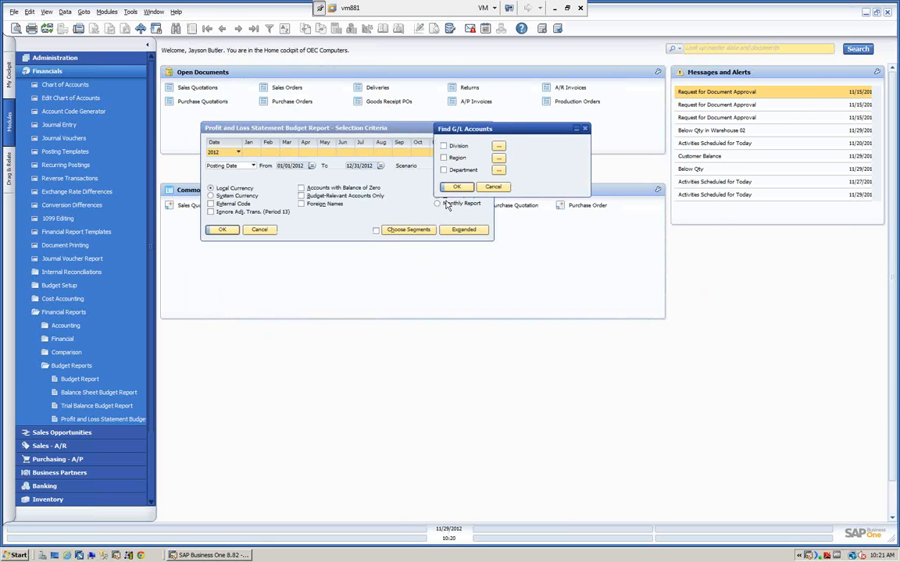
click(497, 146)
click(186, 95)
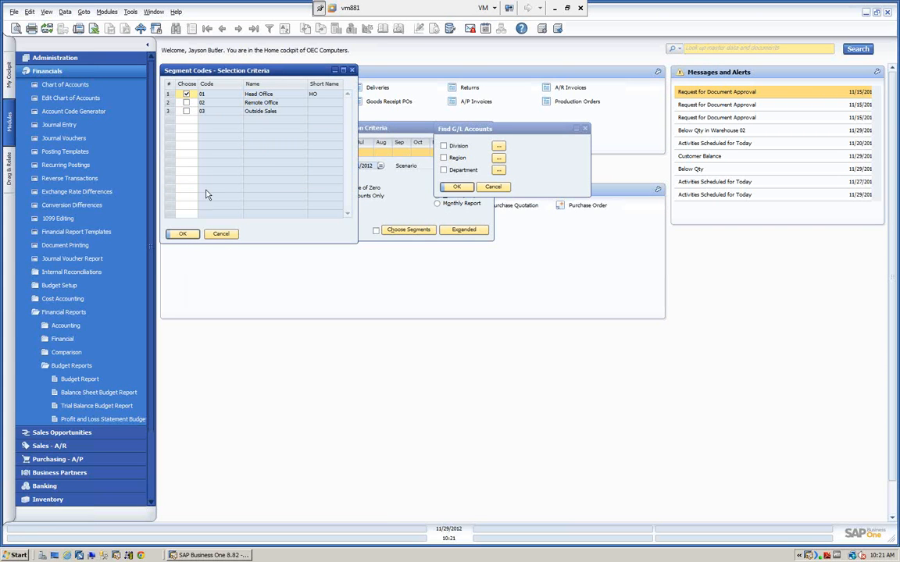
click(187, 95)
click(186, 103)
click(221, 234)
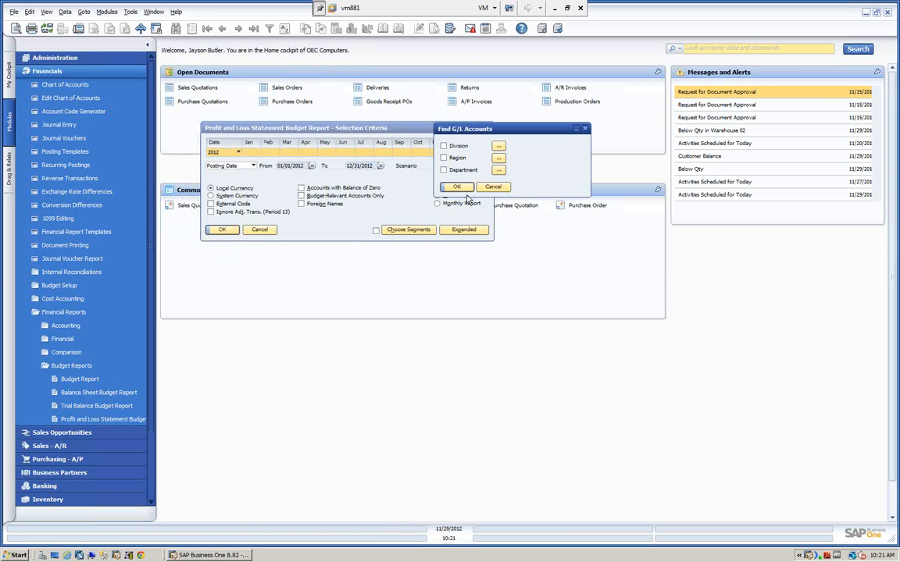
click(497, 146)
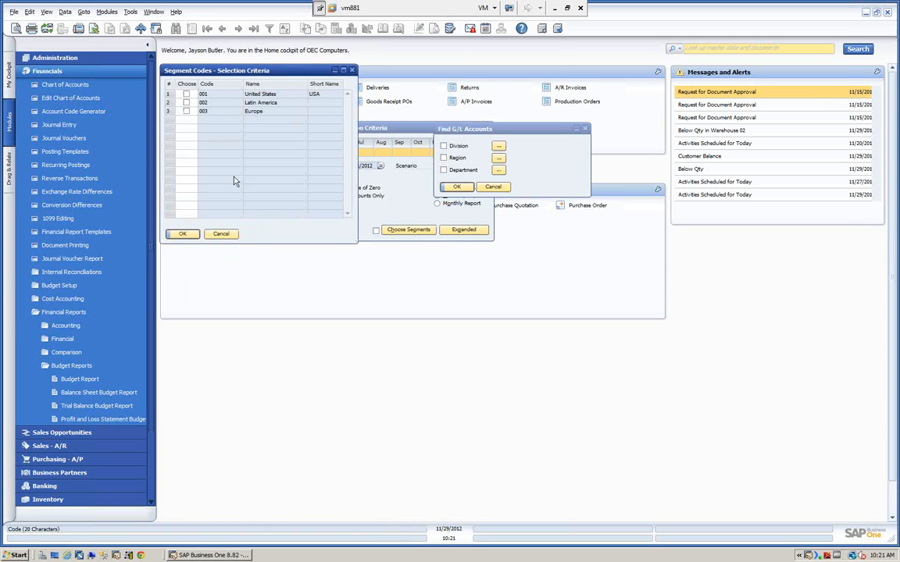
click(221, 234)
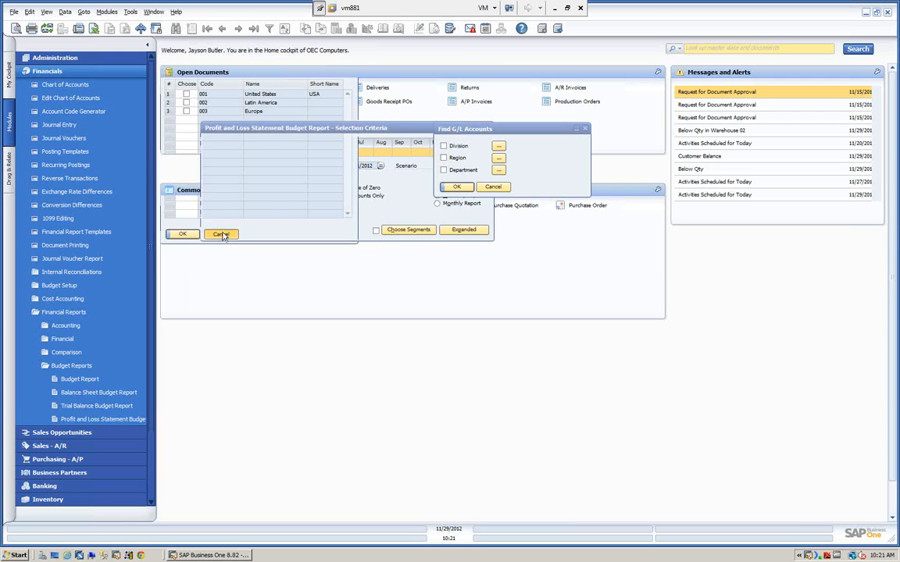
click(500, 171)
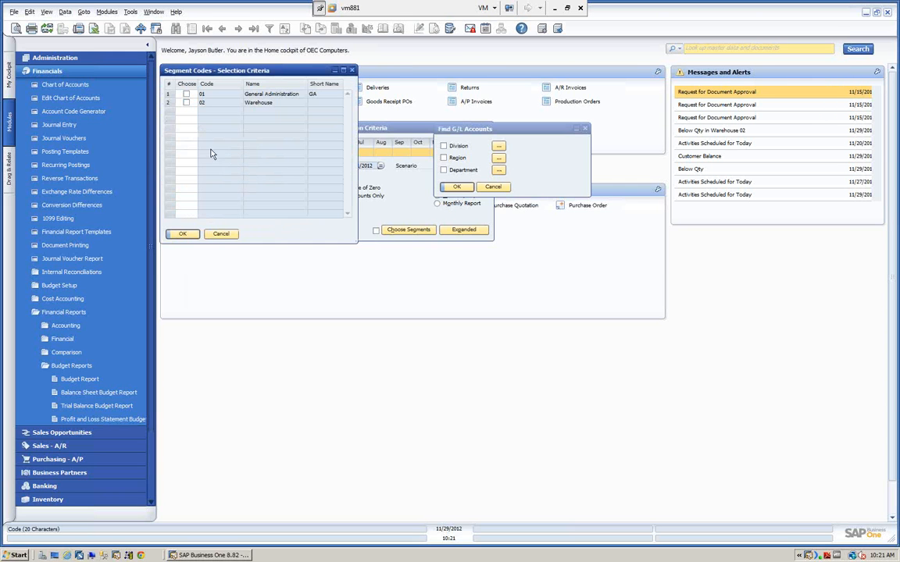
click(225, 236)
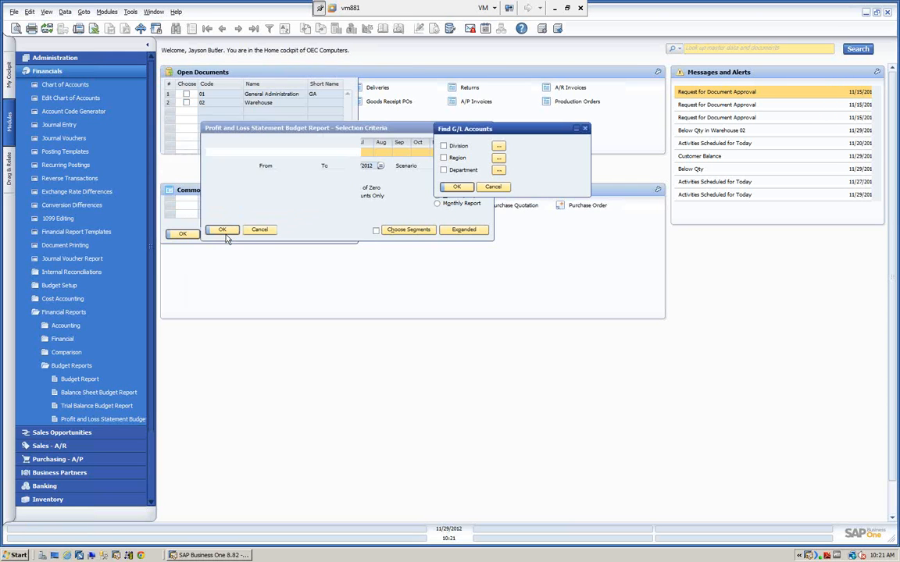
click(493, 187)
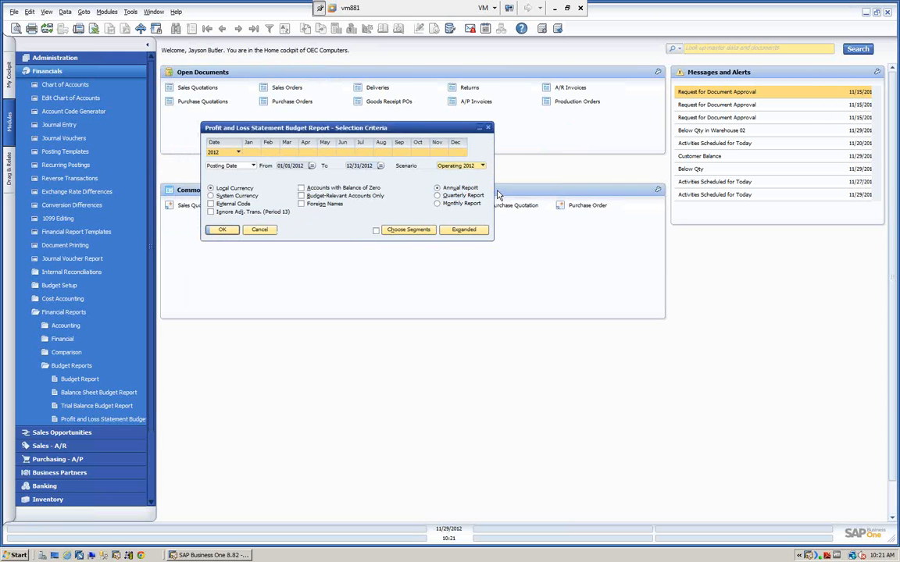
Try an expanded selection by project starting from PRJ01, and discard it by clearing and cancelling the criteria.
click(466, 232)
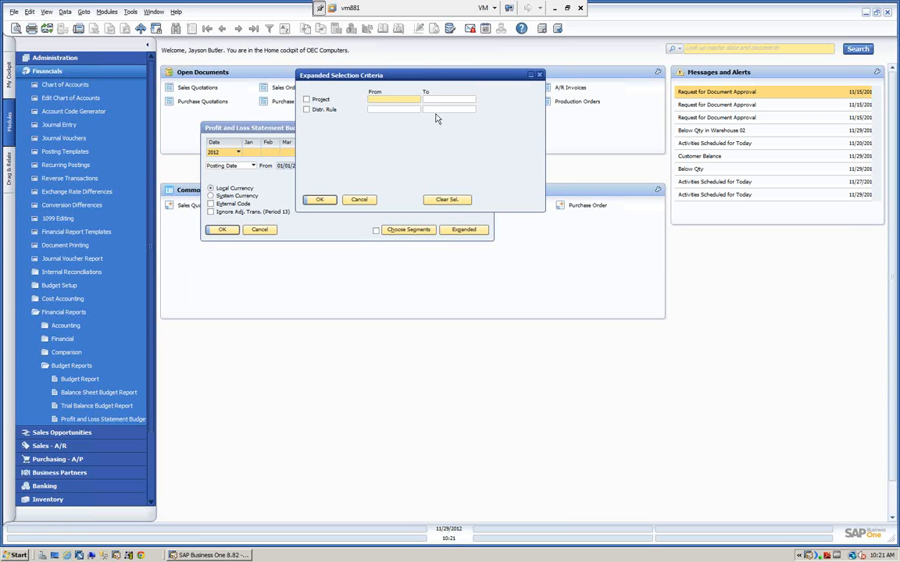
drag(426, 79, 681, 100)
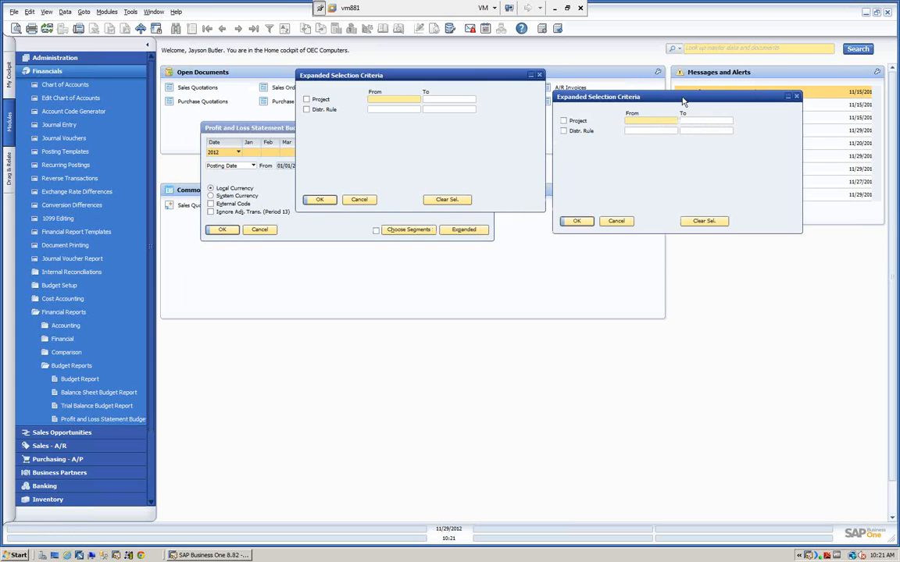
click(564, 123)
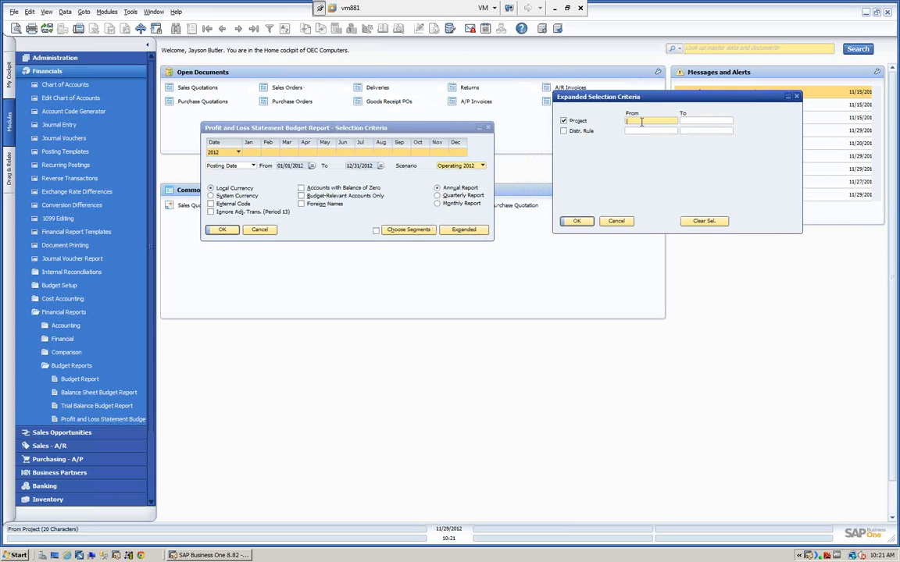
key(Tab)
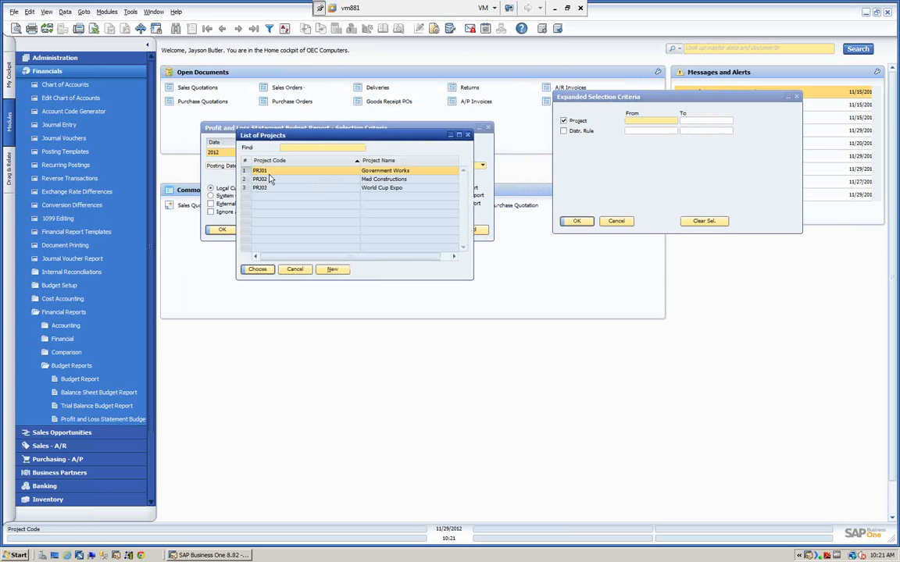
click(258, 271)
key(Tab)
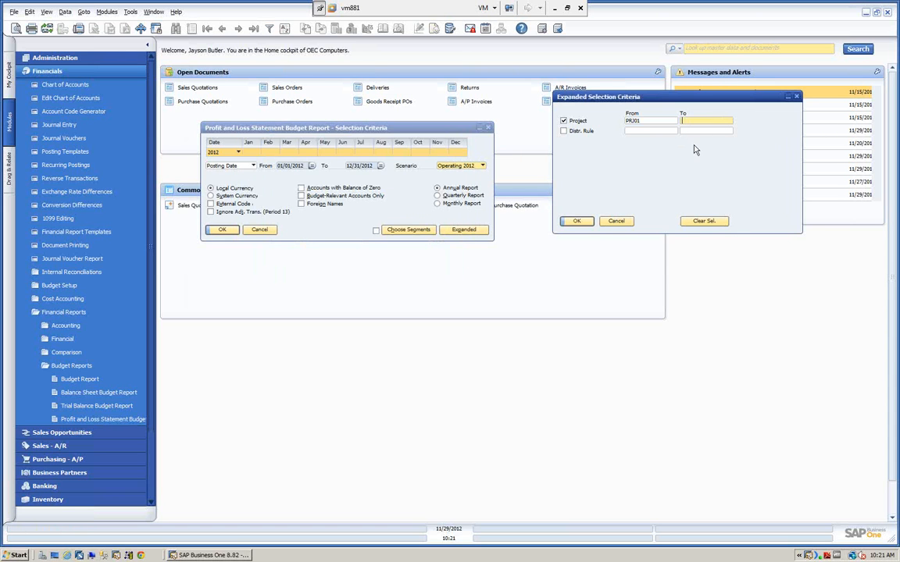
click(703, 221)
click(616, 222)
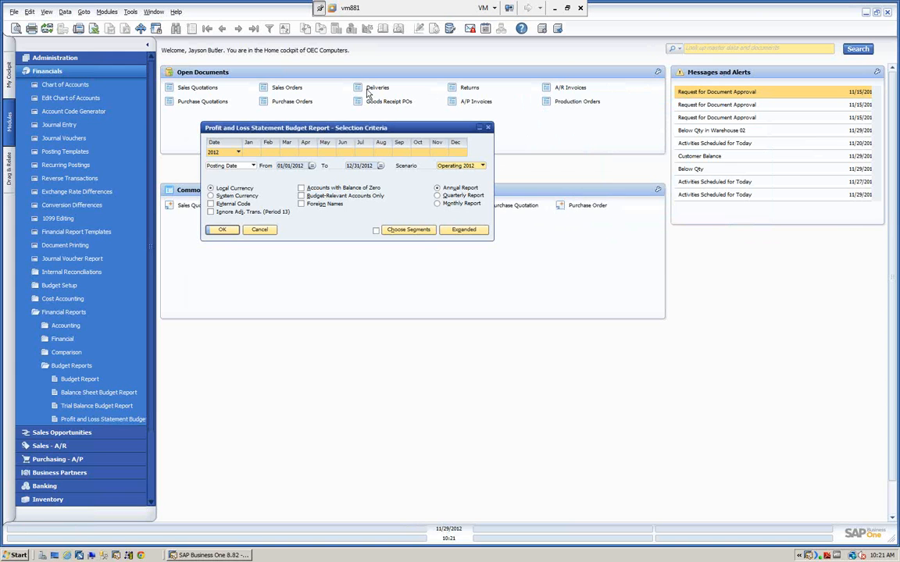
Run the annual Profit and Loss Statement Budget Report for Operating 2012, and close it after viewing.
click(222, 230)
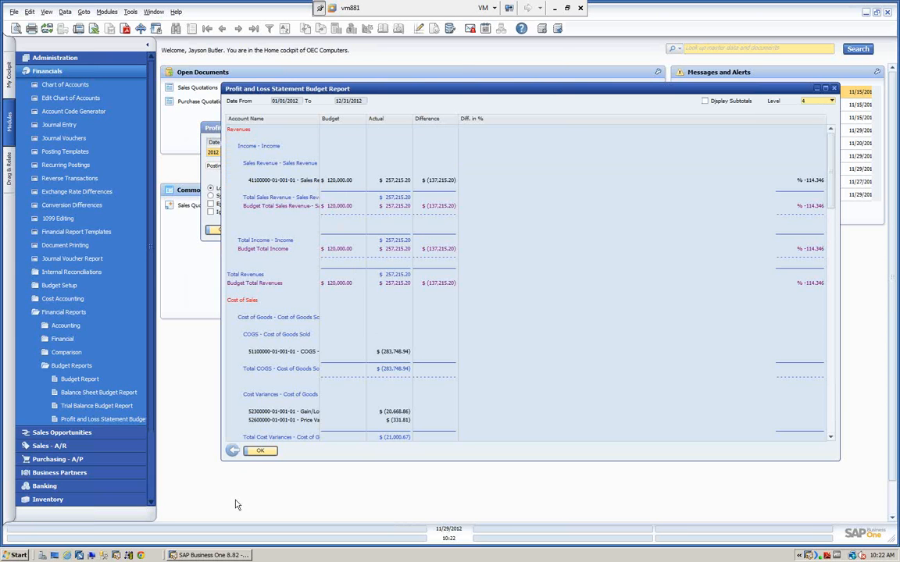
click(259, 453)
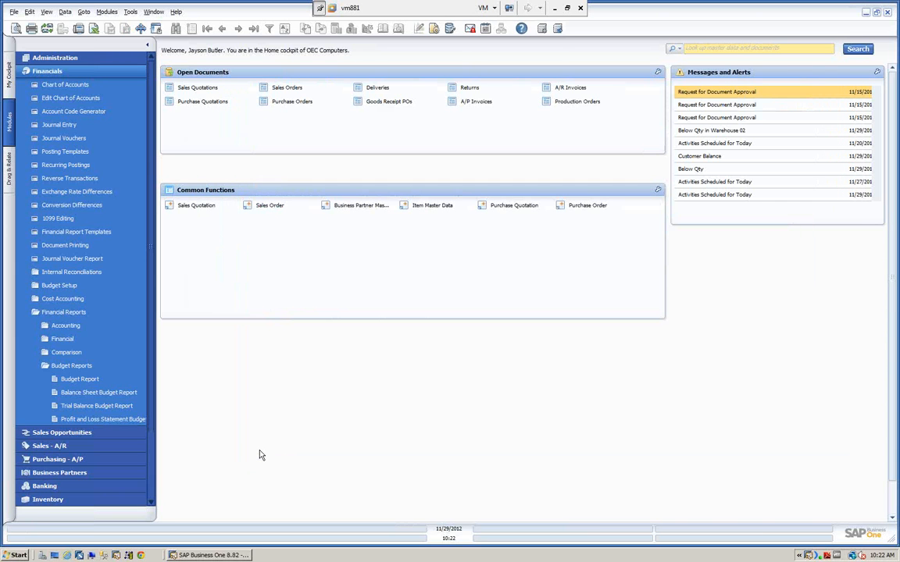
click(71, 72)
Review the budget initialization and deviation warning options in the system's general settings, and close them unchanged.
click(79, 59)
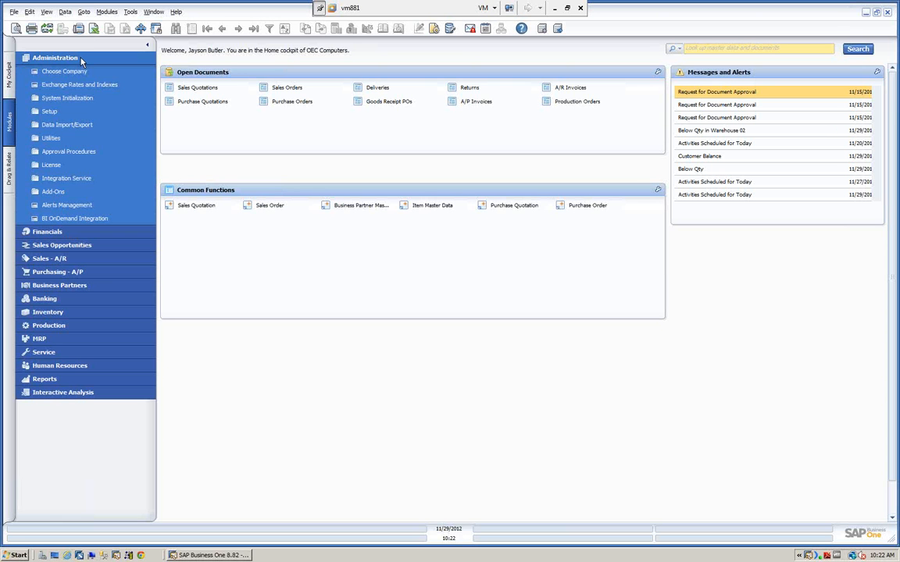
click(71, 99)
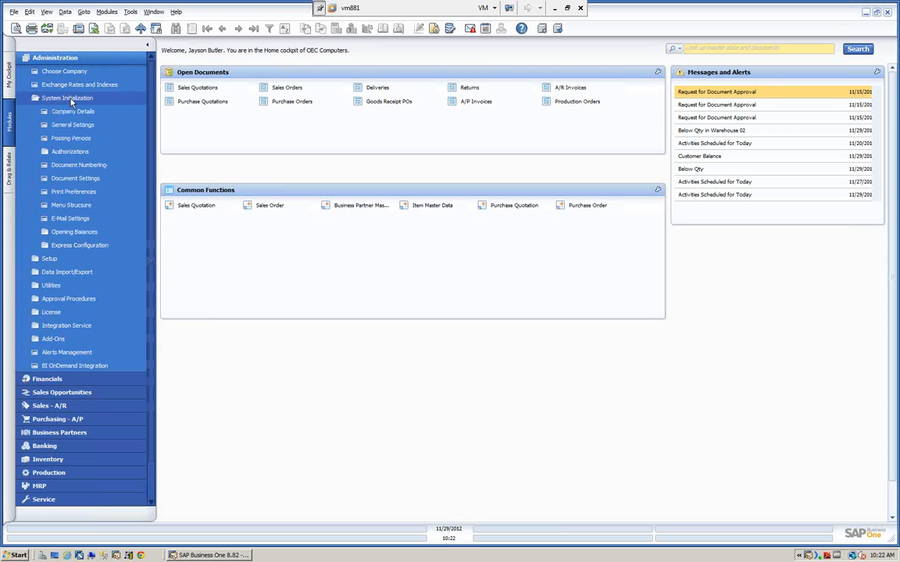
click(68, 125)
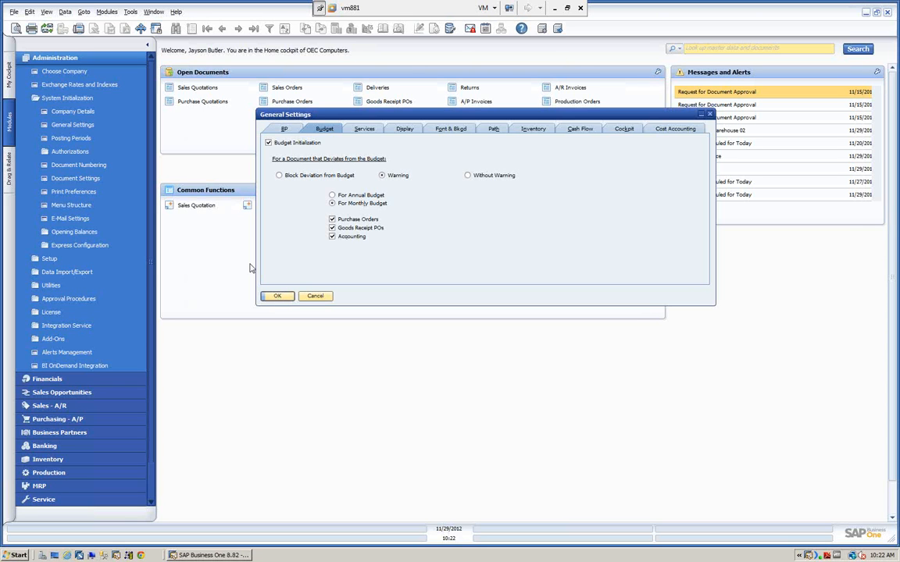
click(278, 297)
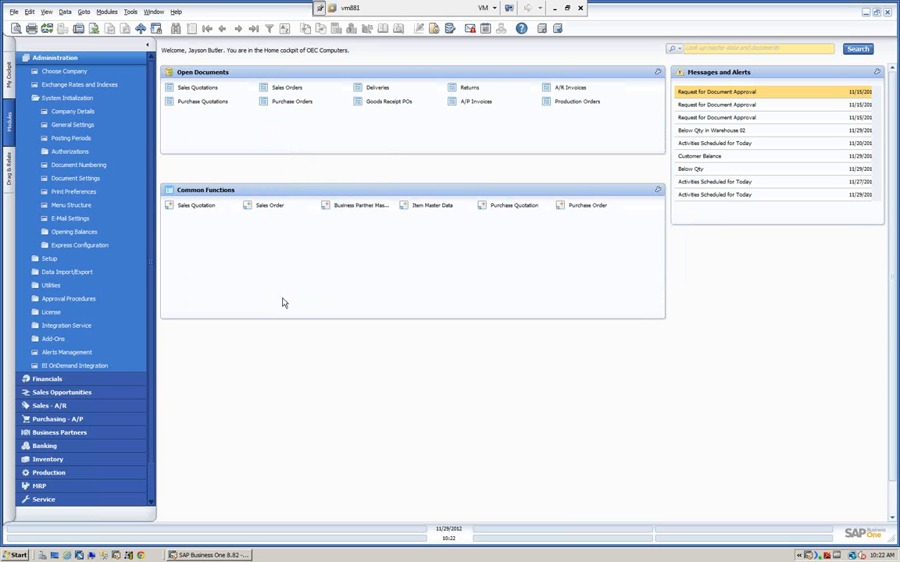
Display the budget scenarios setup and check which fiscal years can be chosen for a scenario.
click(73, 58)
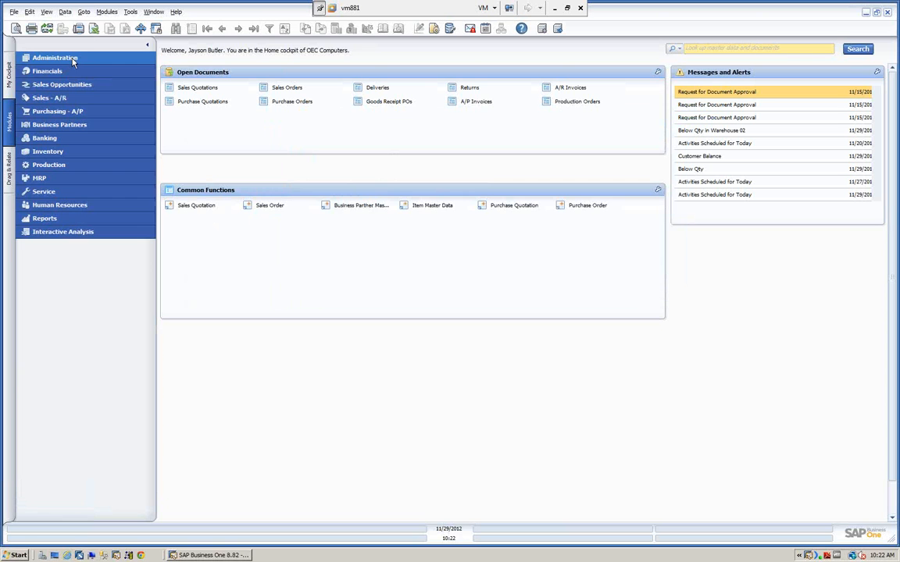
click(63, 71)
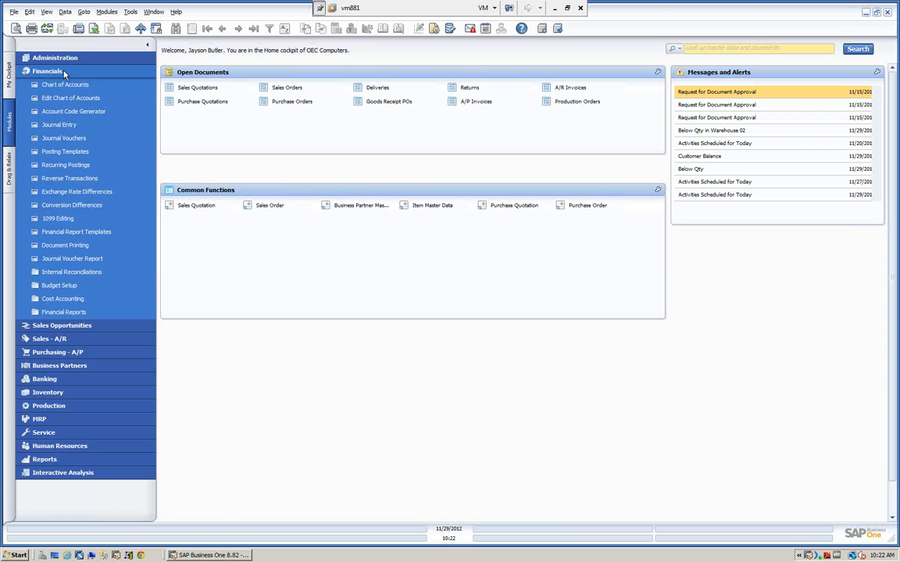
click(35, 286)
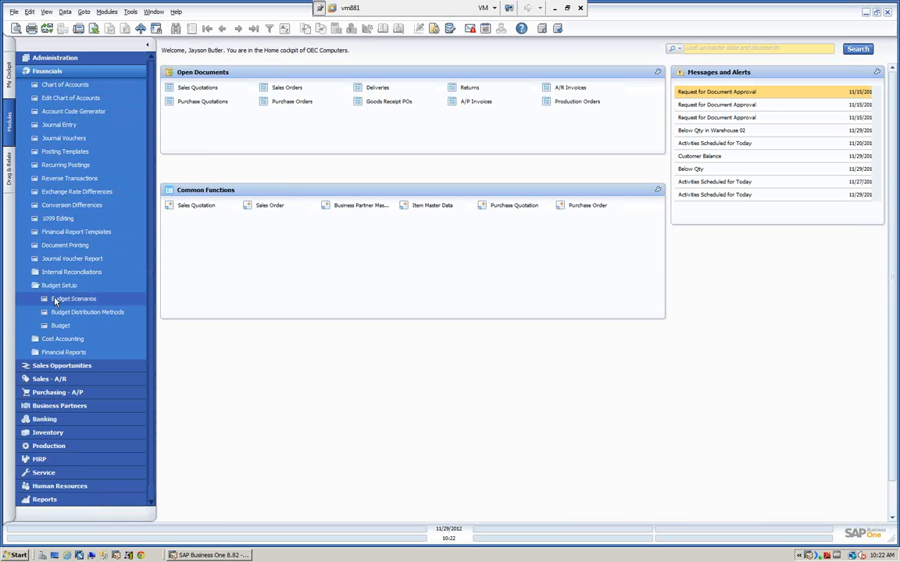
click(58, 300)
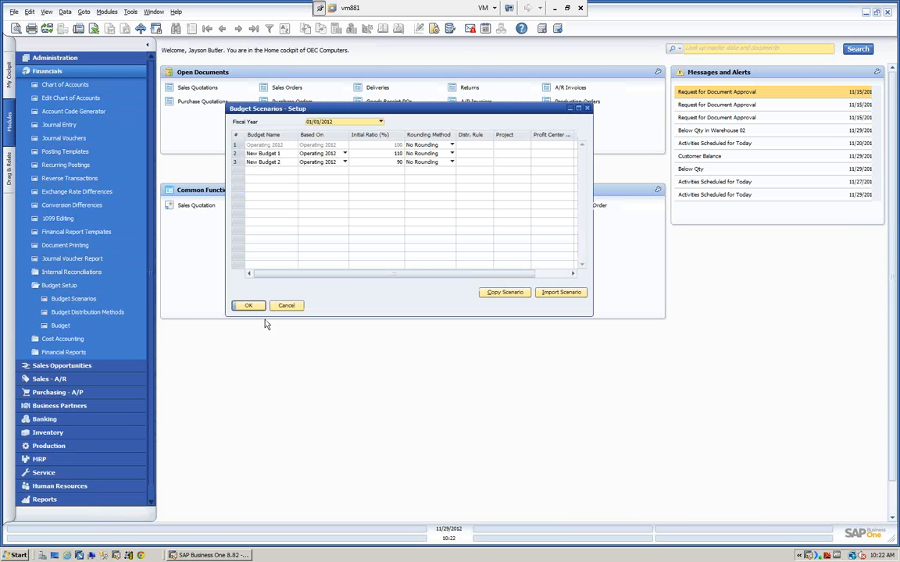
click(381, 122)
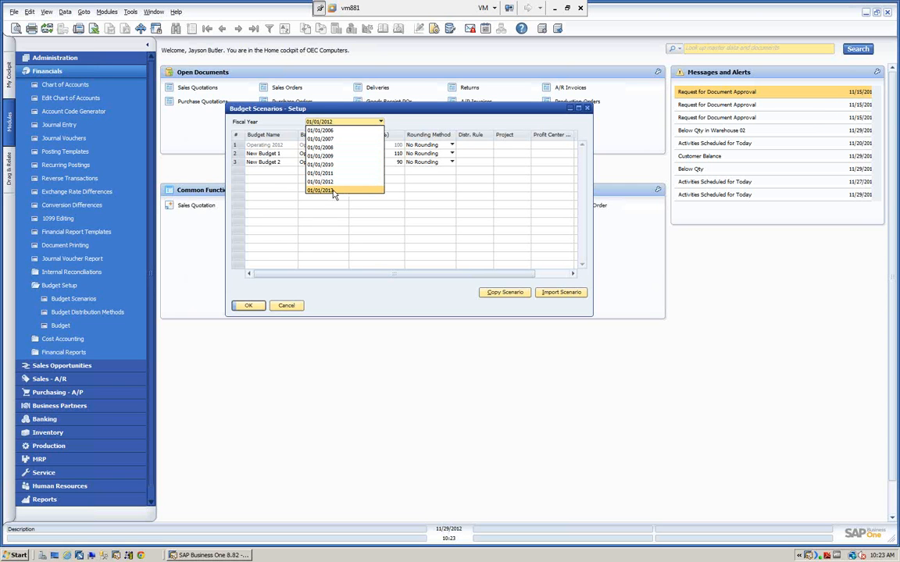
Examine the last posting periods defined in the system initialization, and close the list without adding a period.
click(71, 59)
click(71, 59)
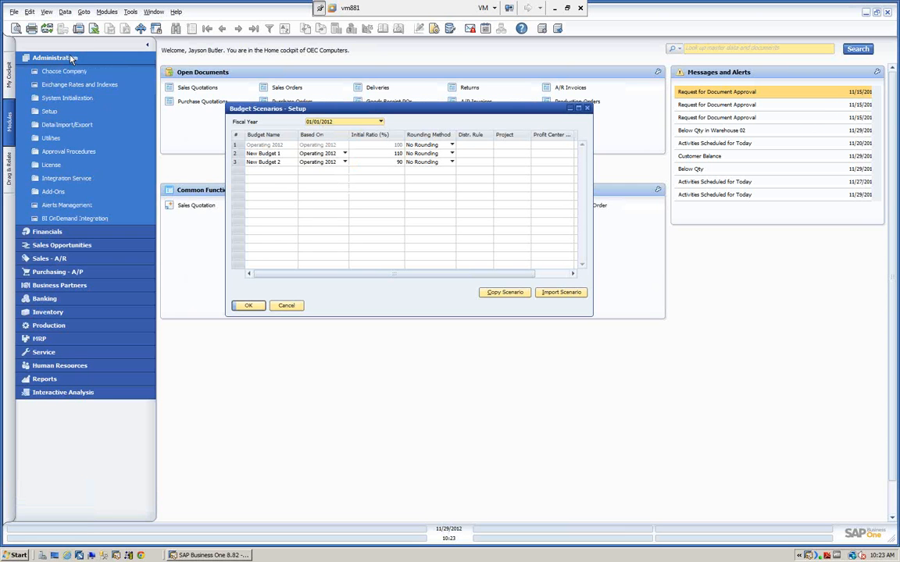
click(58, 97)
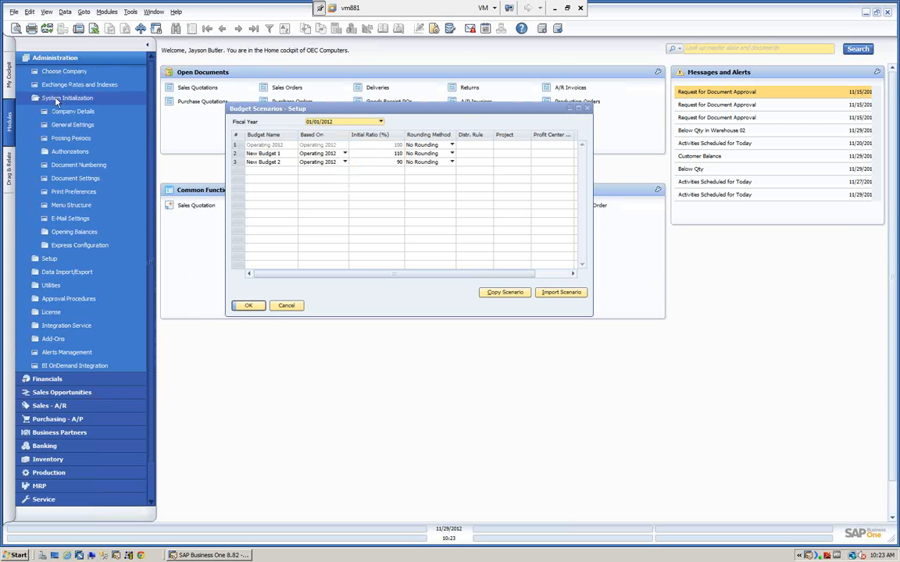
click(46, 137)
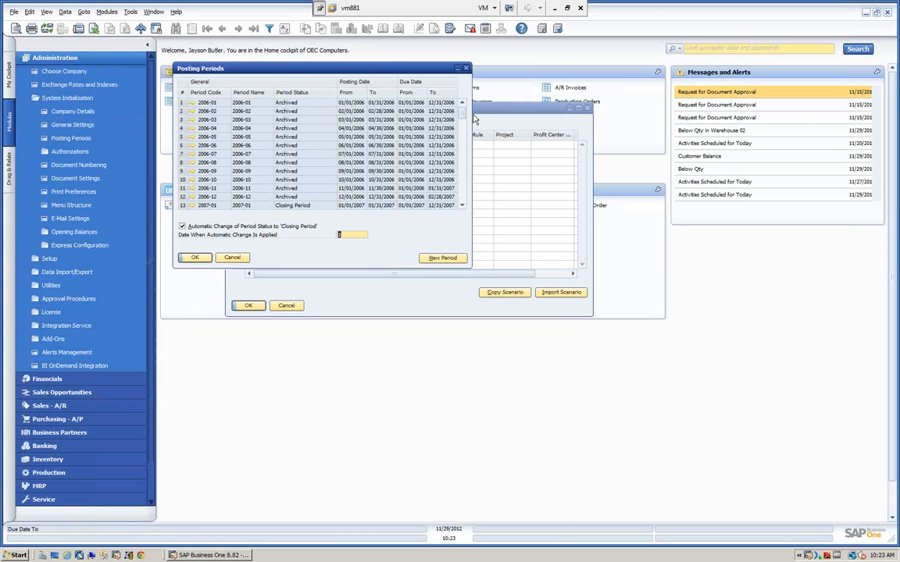
drag(462, 114, 422, 212)
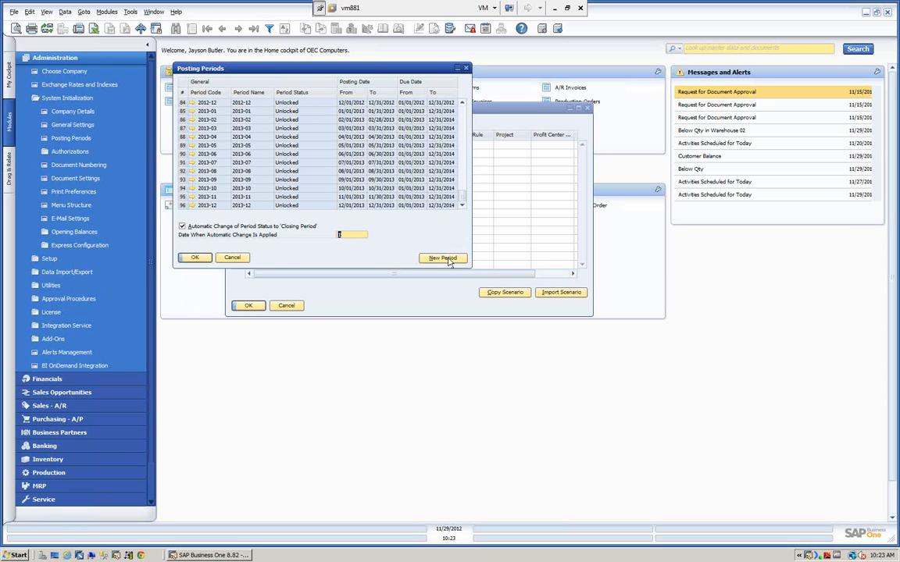
click(232, 258)
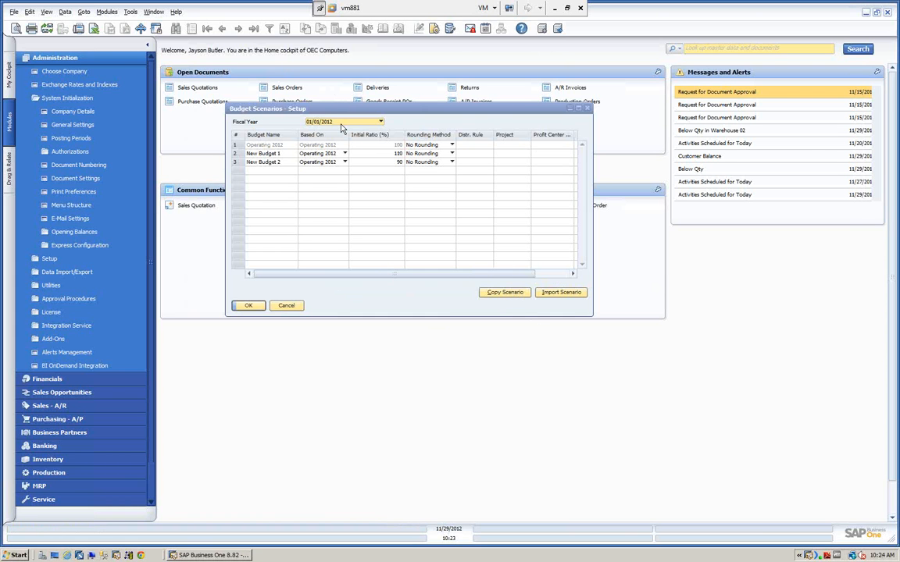
Review the scenario copy options with Operating 2012-01/01/2012 as the original, check the possible destination scenarios, and cancel the copy.
click(505, 293)
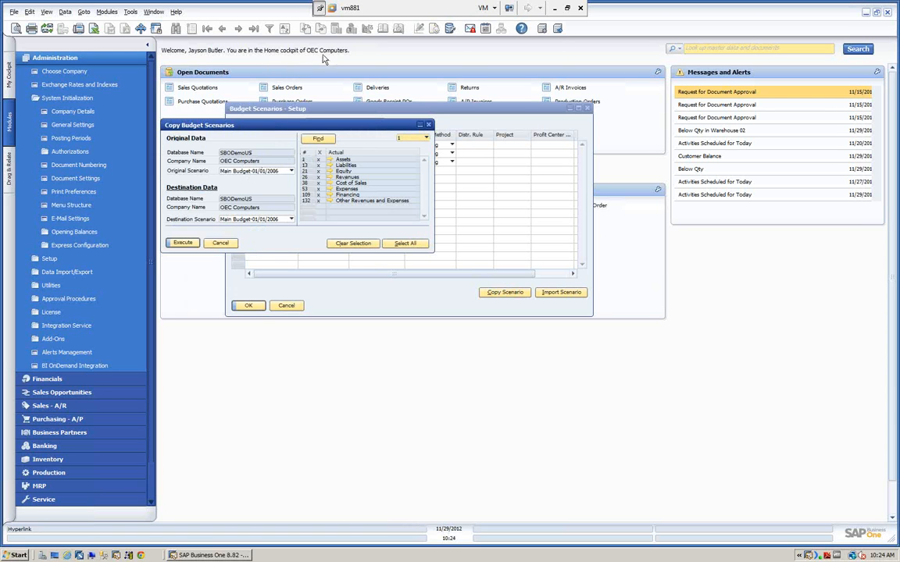
click(290, 170)
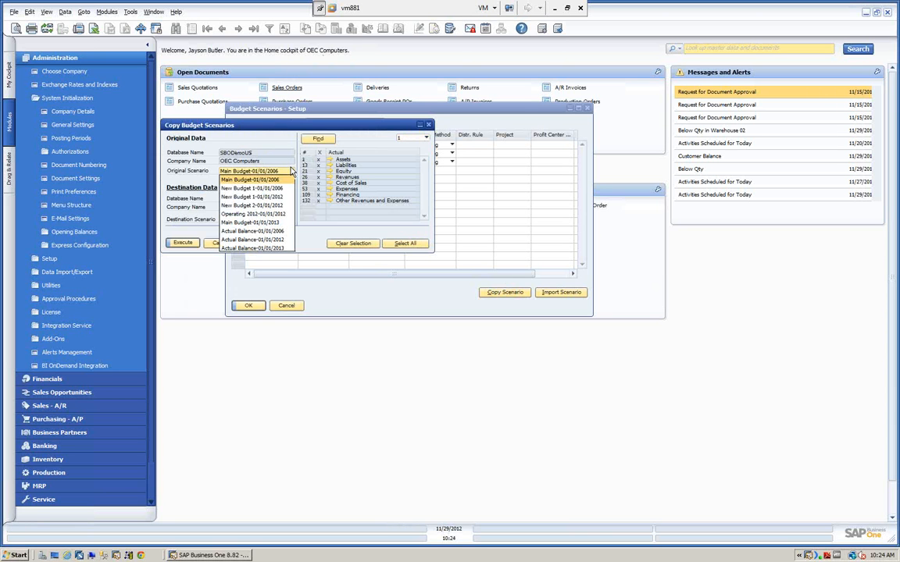
click(248, 214)
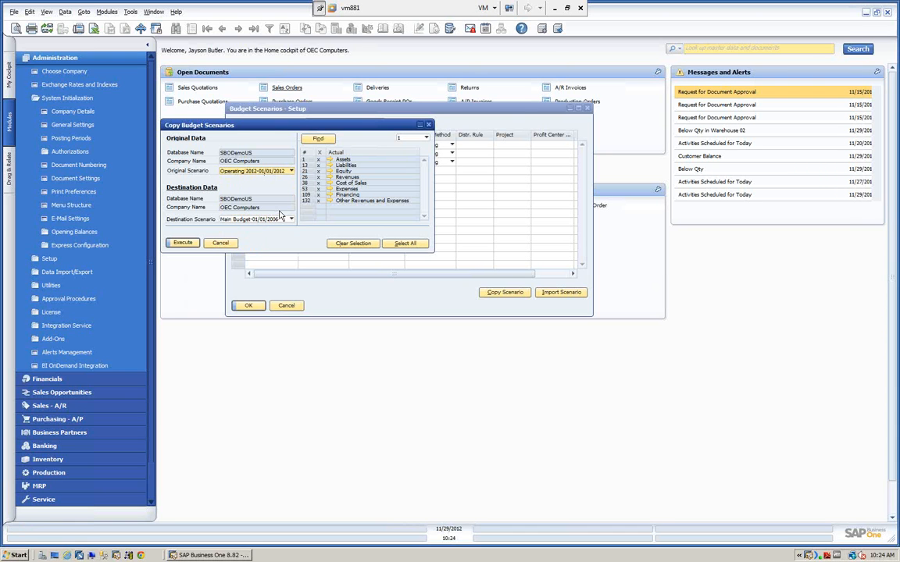
click(291, 219)
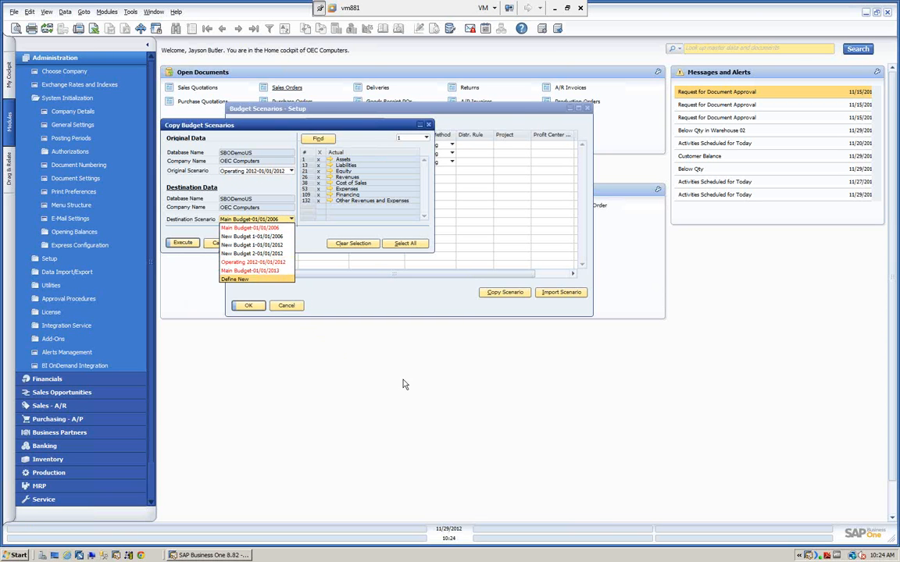
click(186, 289)
click(224, 244)
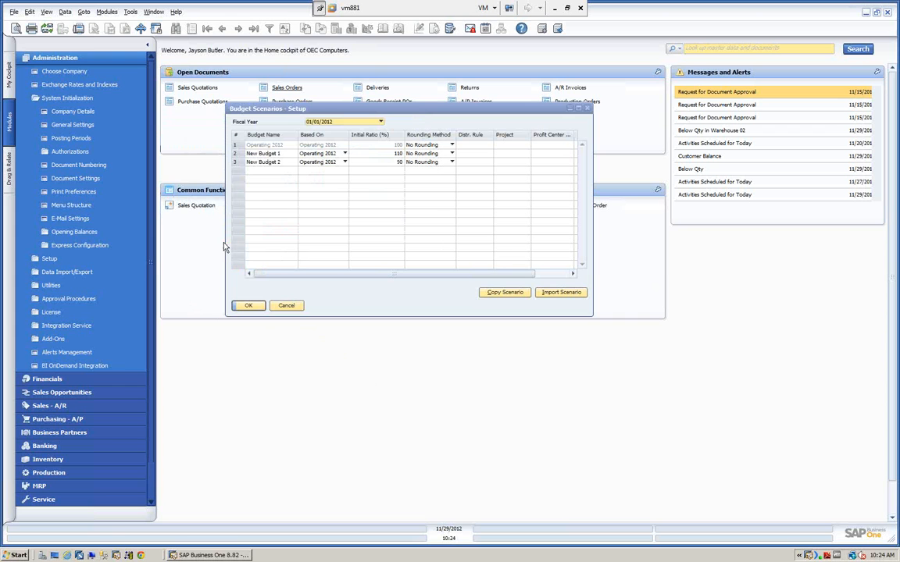
Review the companies and destination scenarios offered for importing a budget scenario, and close the import and scenario setup without changes.
click(561, 293)
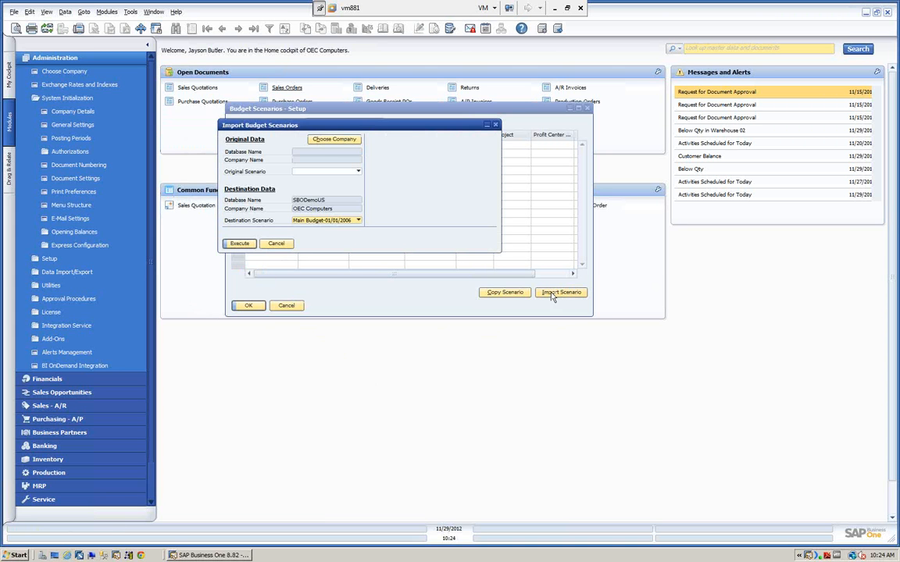
click(325, 141)
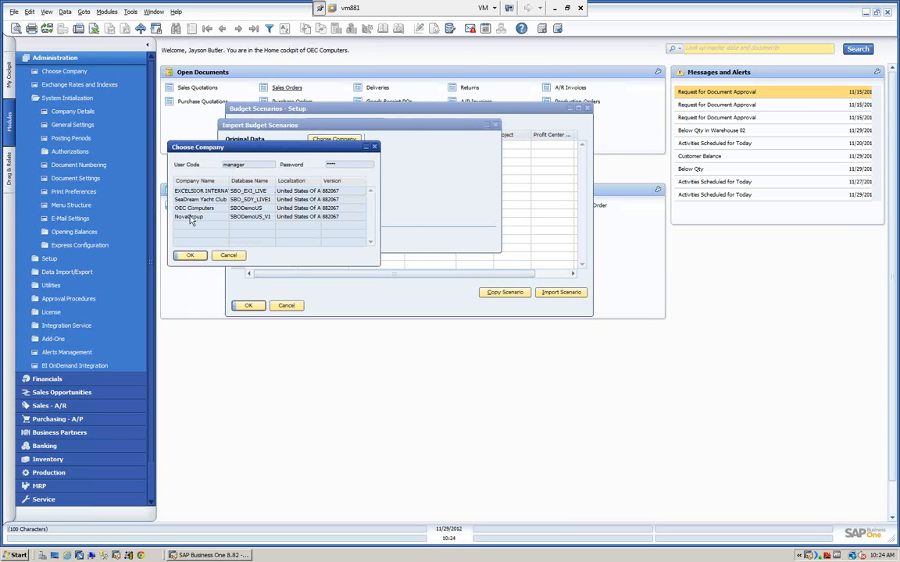
click(228, 255)
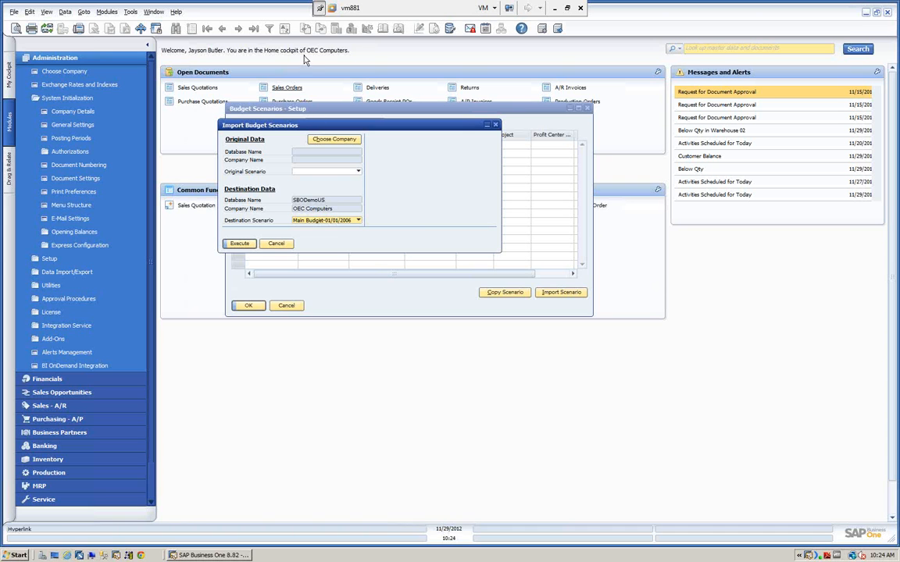
click(358, 220)
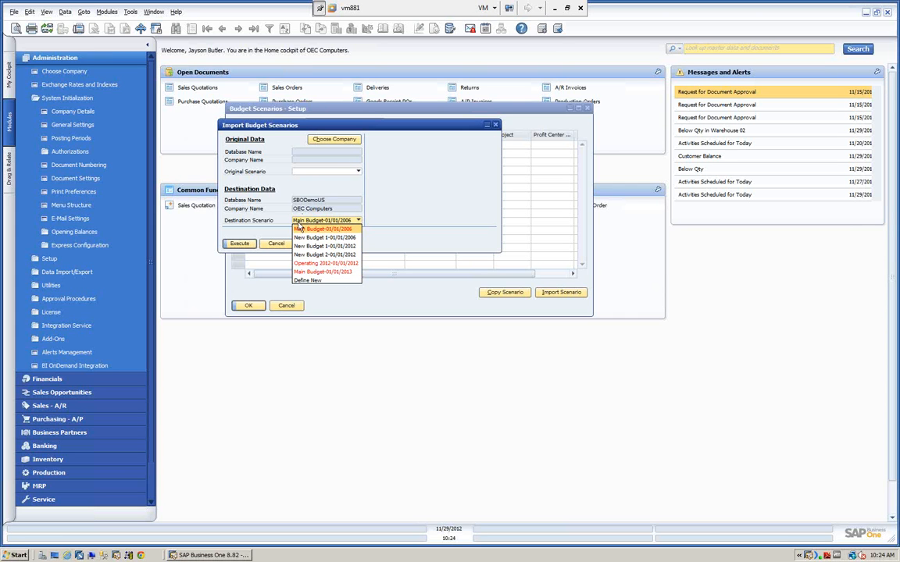
click(277, 246)
click(277, 244)
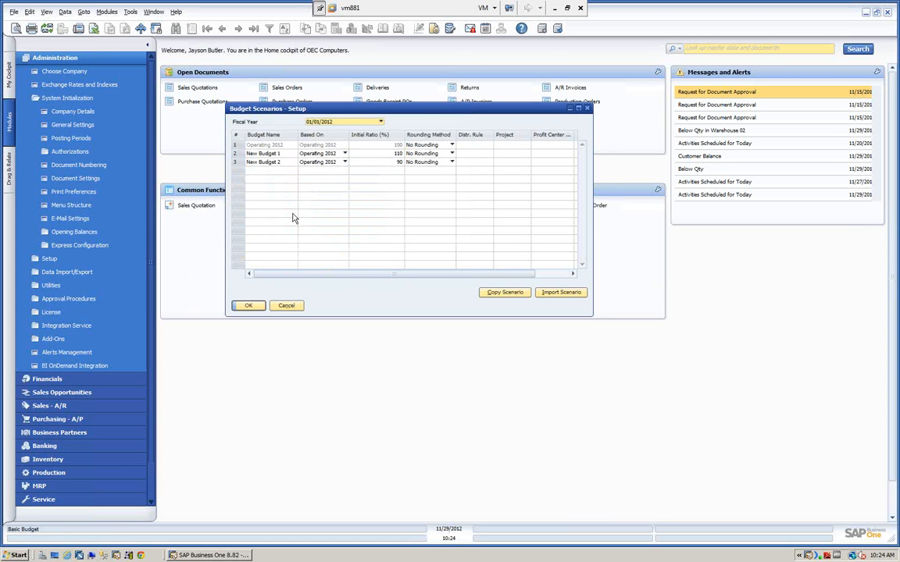
click(286, 306)
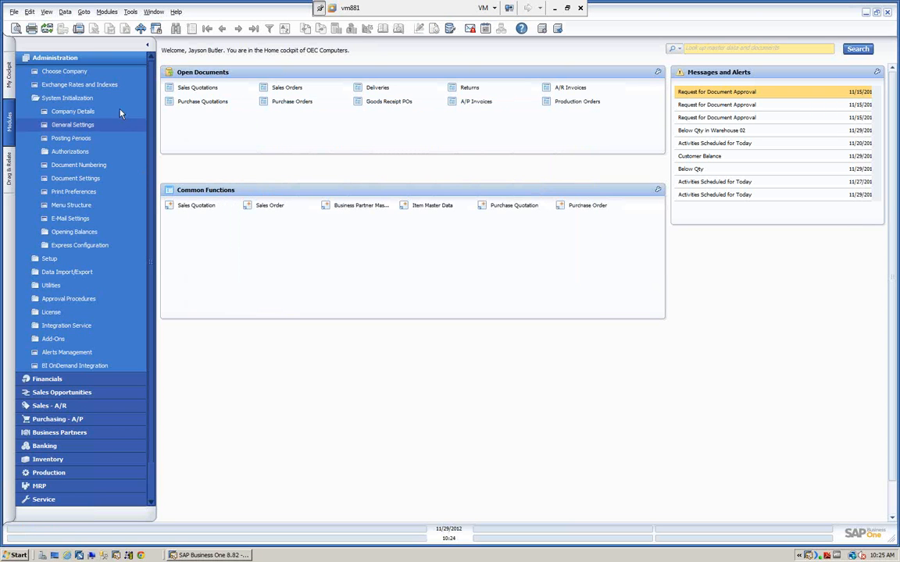
Browse the defined budget distribution methods, starting with the first record, to examine their monthly factors, and close the setup.
click(94, 58)
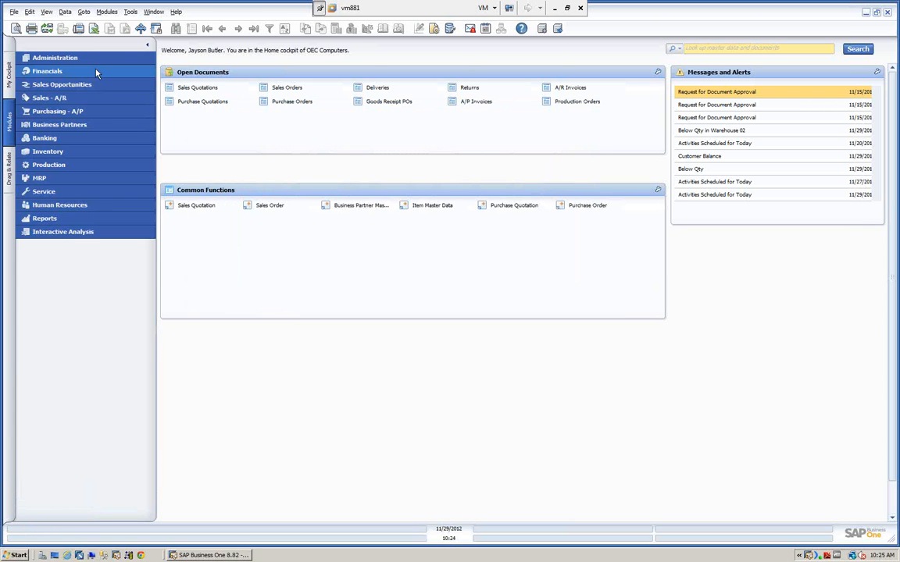
click(96, 73)
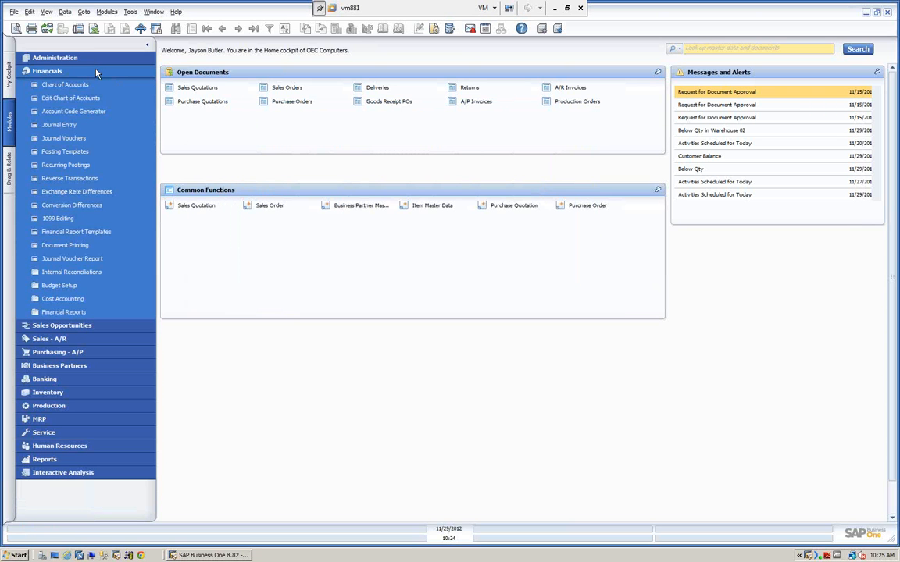
click(60, 286)
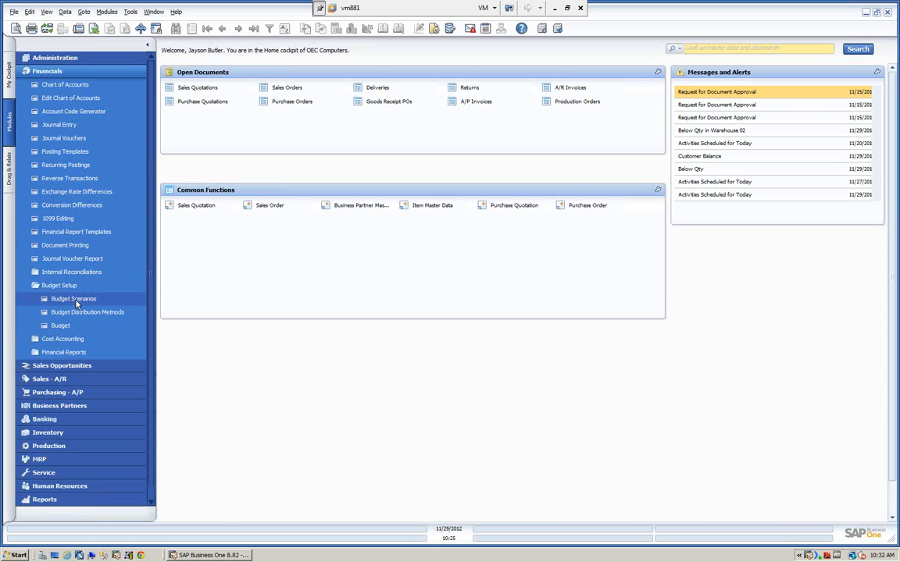
click(86, 312)
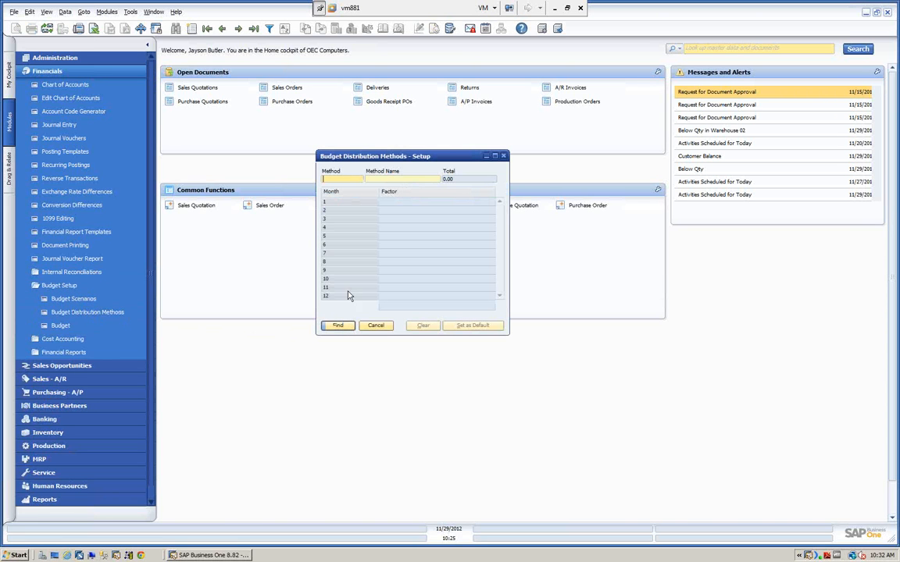
click(208, 29)
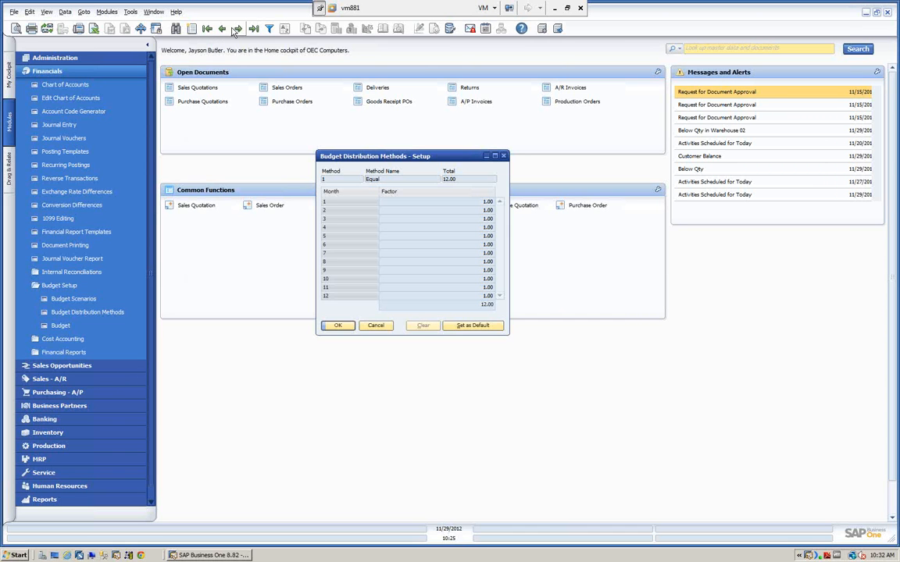
click(239, 30)
click(239, 28)
click(342, 327)
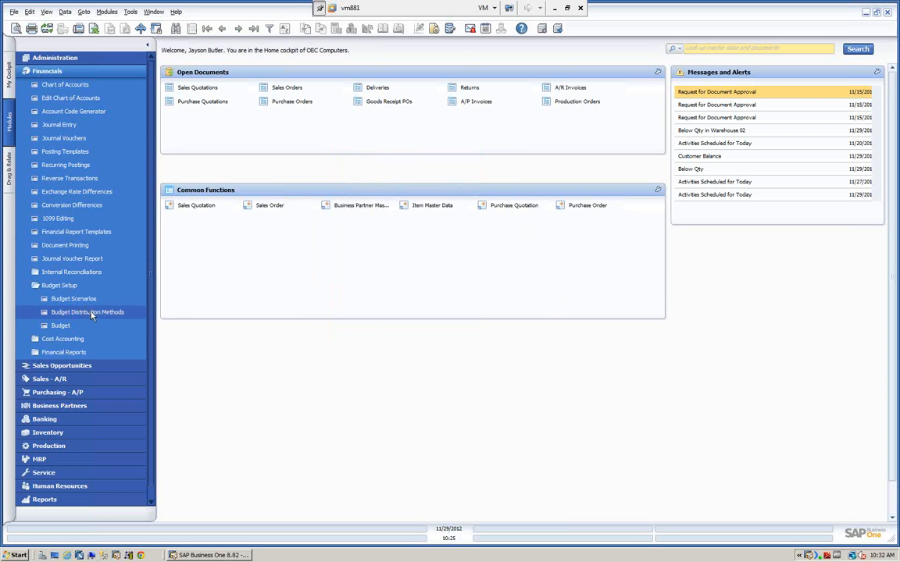
Open the Operating 2012-01/01/2012 budget and examine the monthly breakdown of Sales Revenues - Domestic, leaving its details unchanged.
click(59, 327)
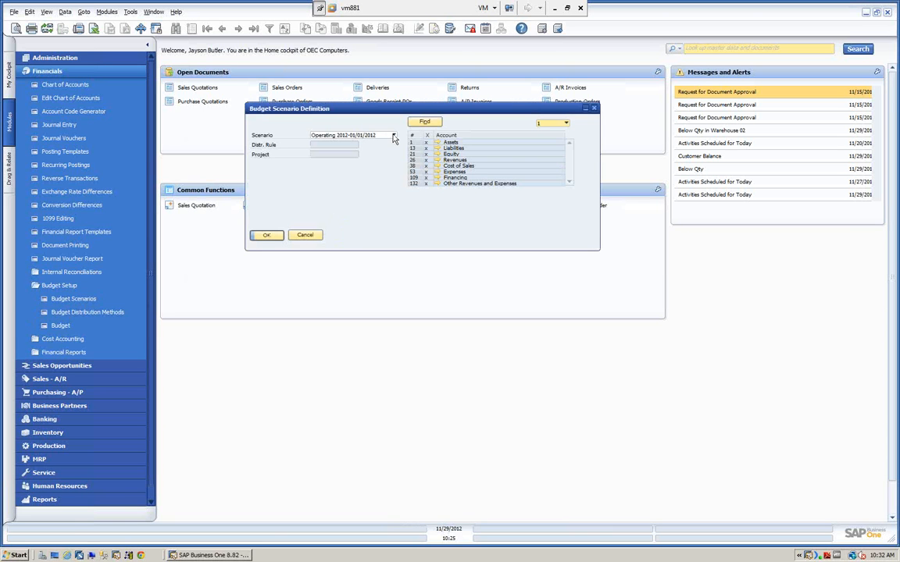
click(264, 235)
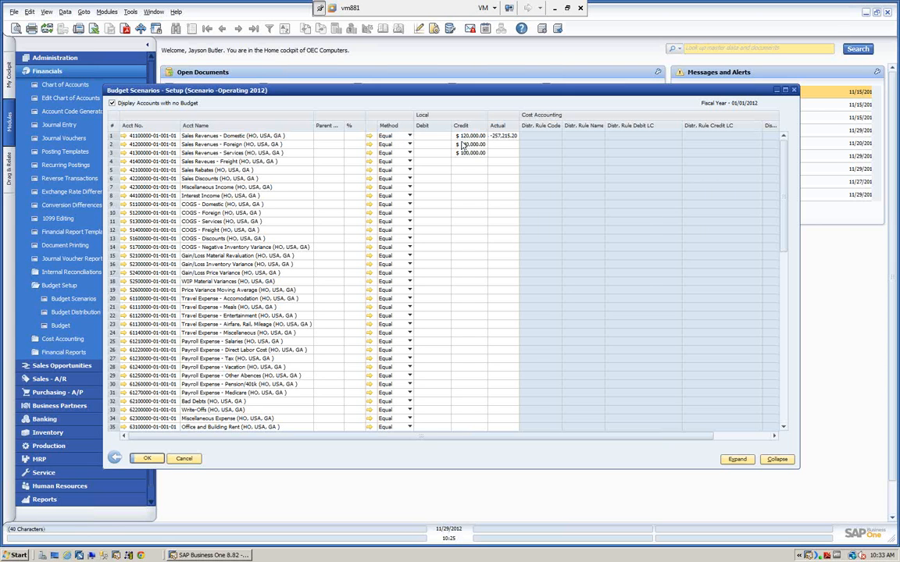
double_click(114, 138)
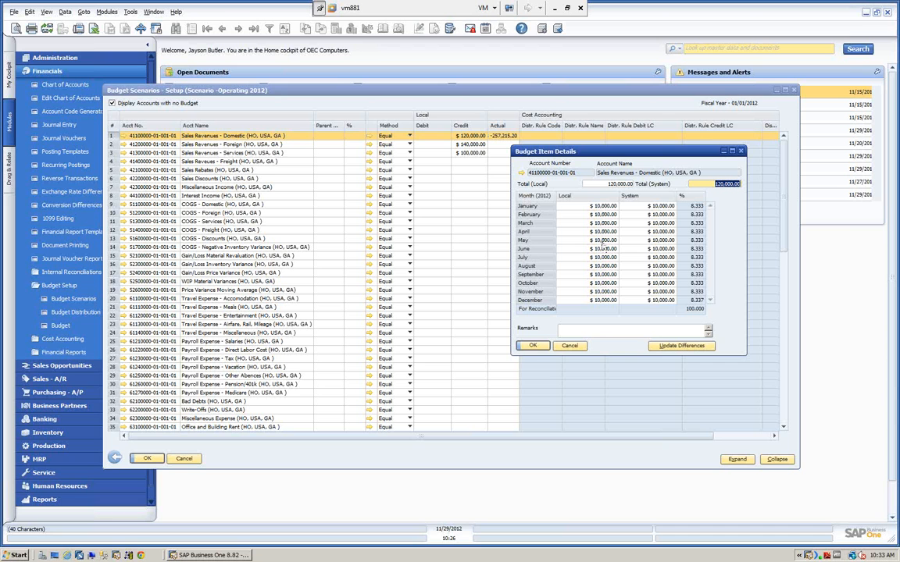
click(569, 345)
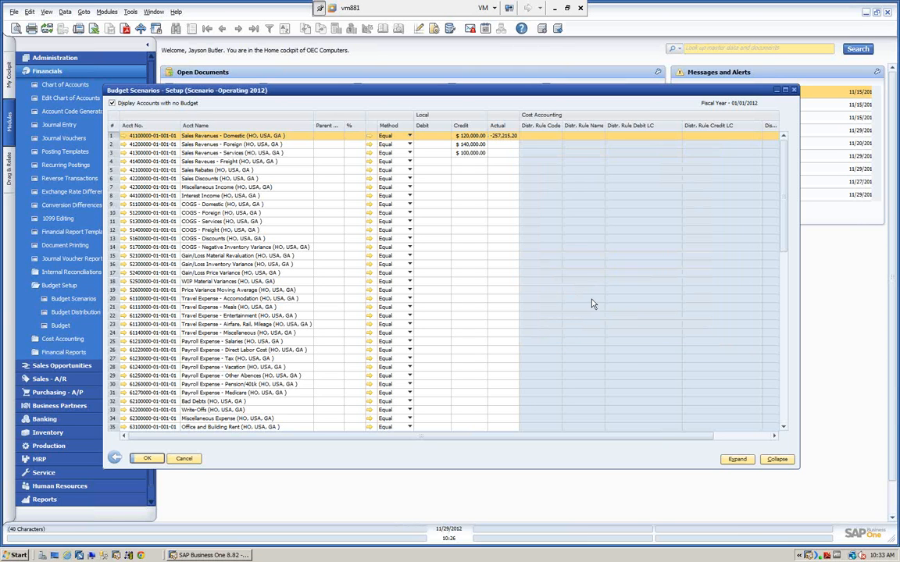
Set the January, February and March local budget amounts of Sales Revenues - Foreign to 11,500 each.
click(111, 146)
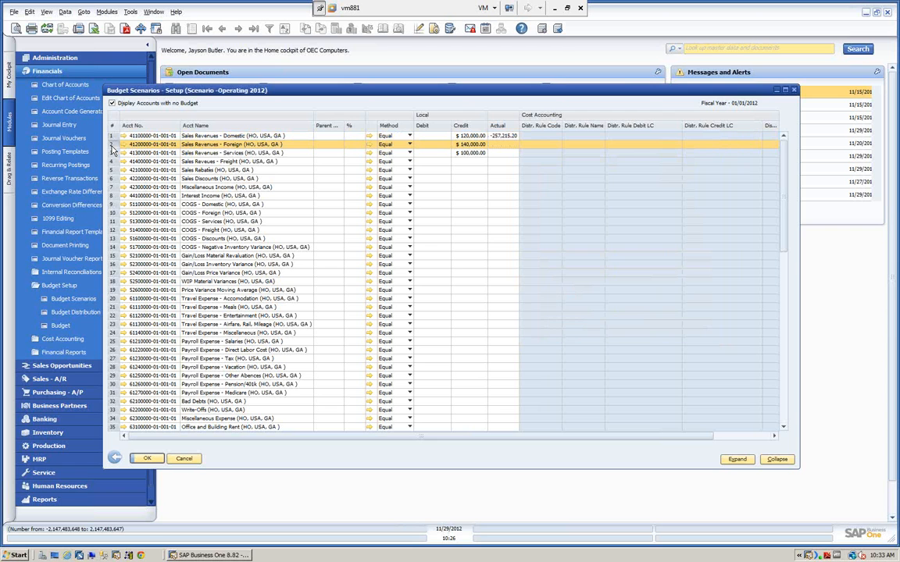
double_click(113, 146)
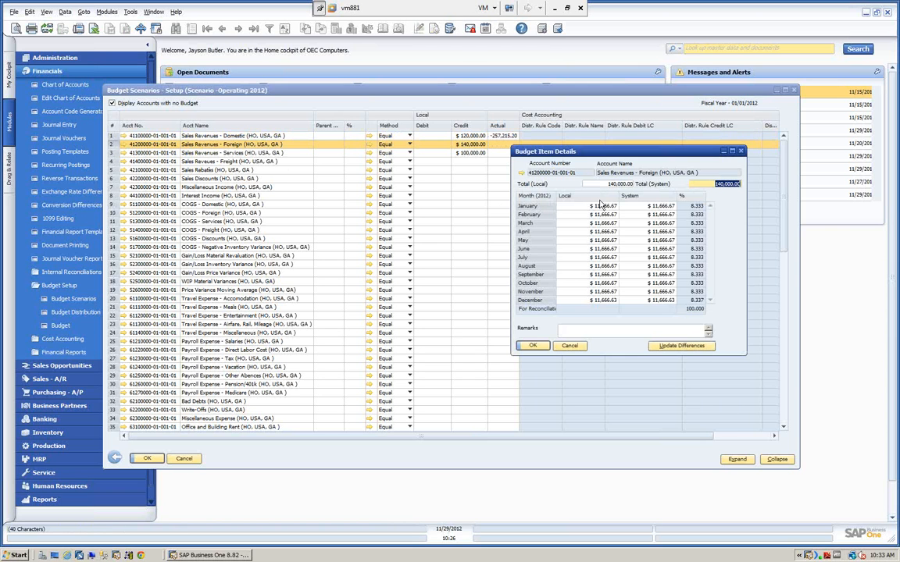
drag(530, 150, 486, 156)
click(560, 212)
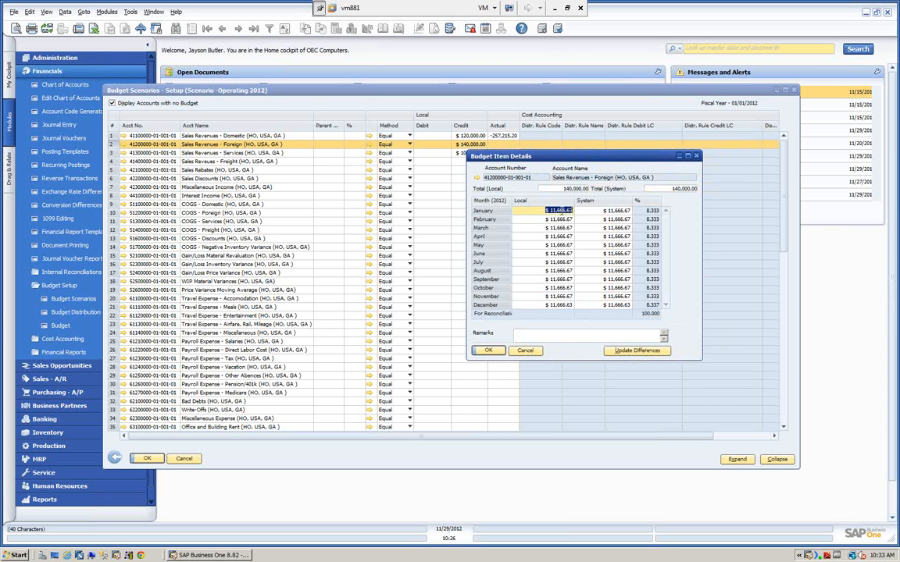
text(11500)
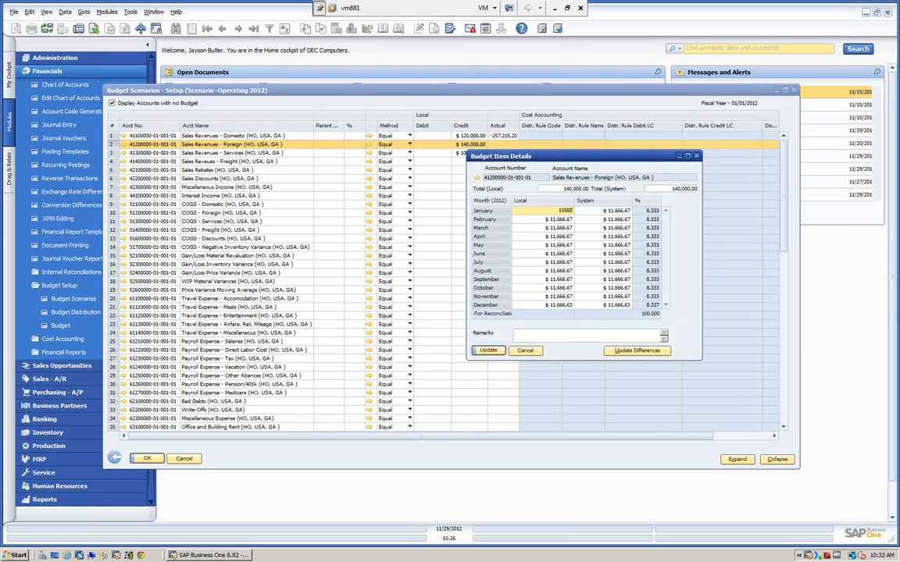
key(Tab)
text(11)
key(Tab)
text(11,500)
key(Tab)
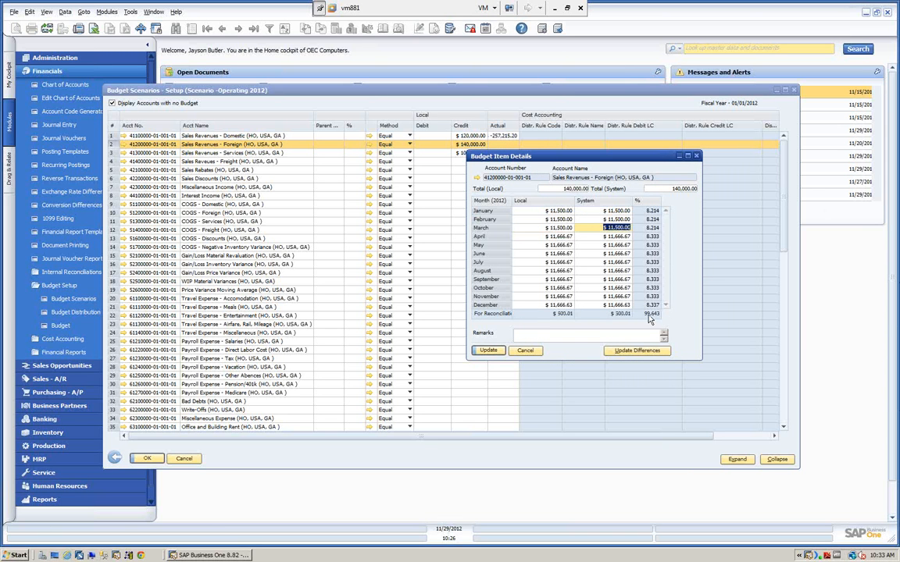
Update the differences in the Sales Revenues - Foreign budget details, apply them, and keep Manual as the account's distribution method.
click(637, 350)
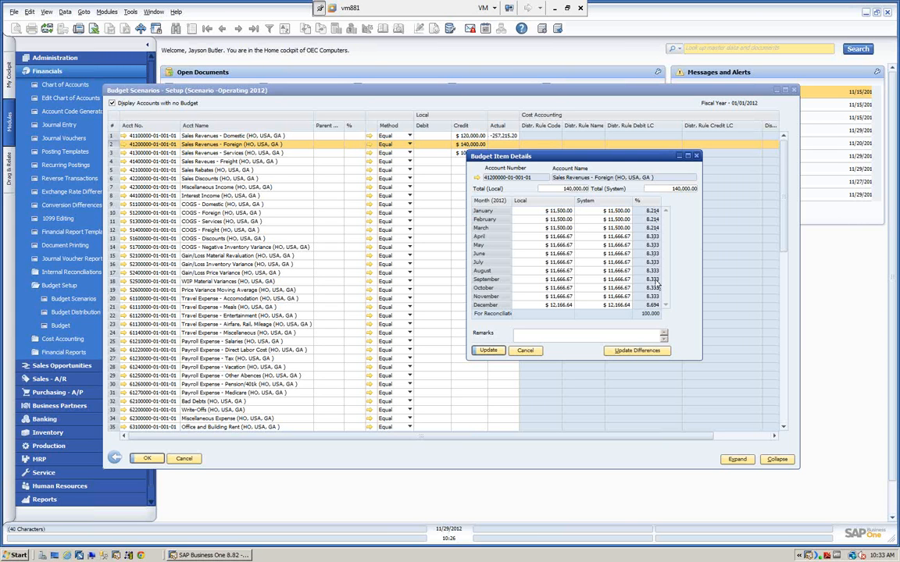
click(489, 351)
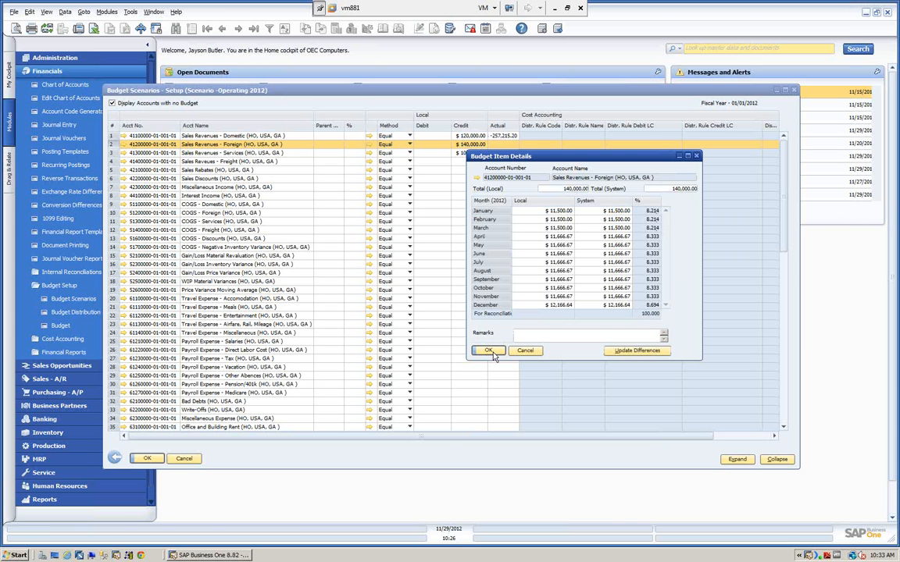
click(490, 351)
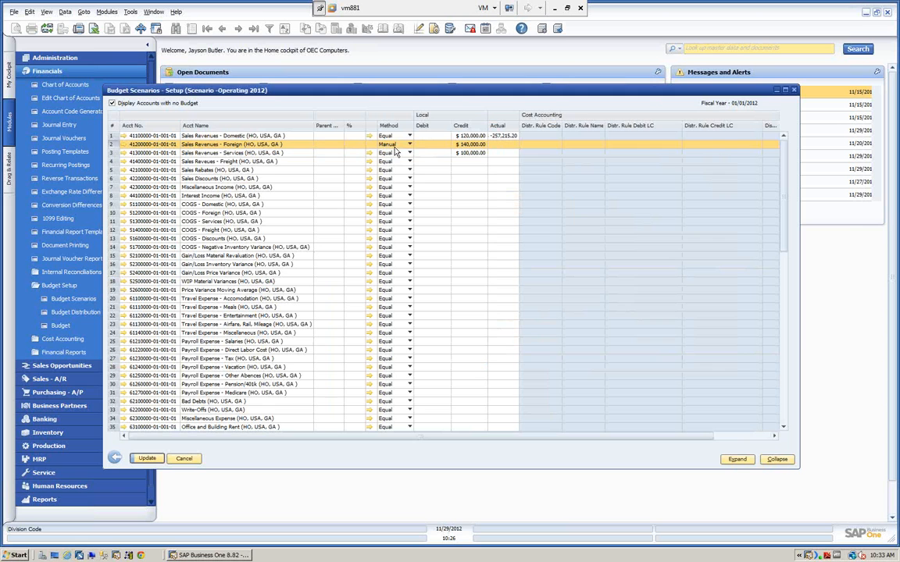
click(409, 145)
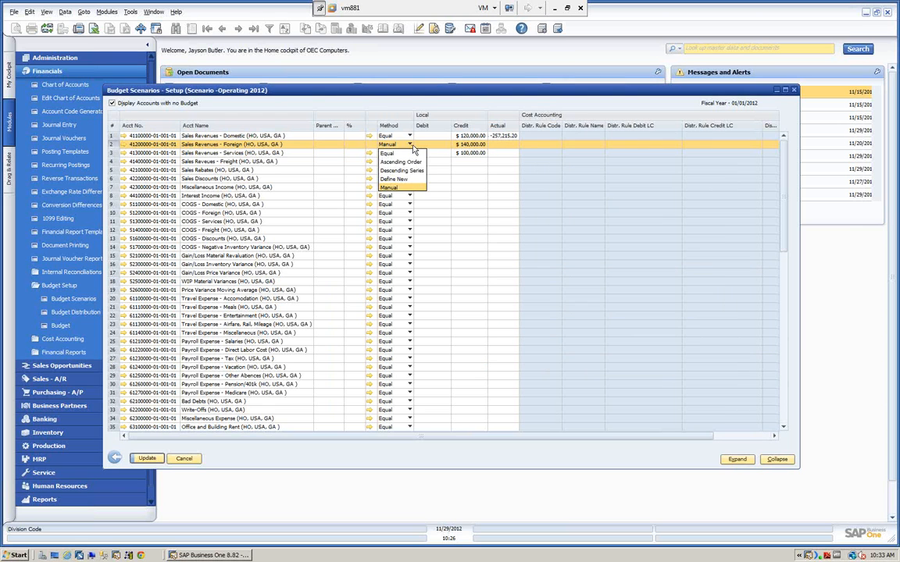
click(406, 189)
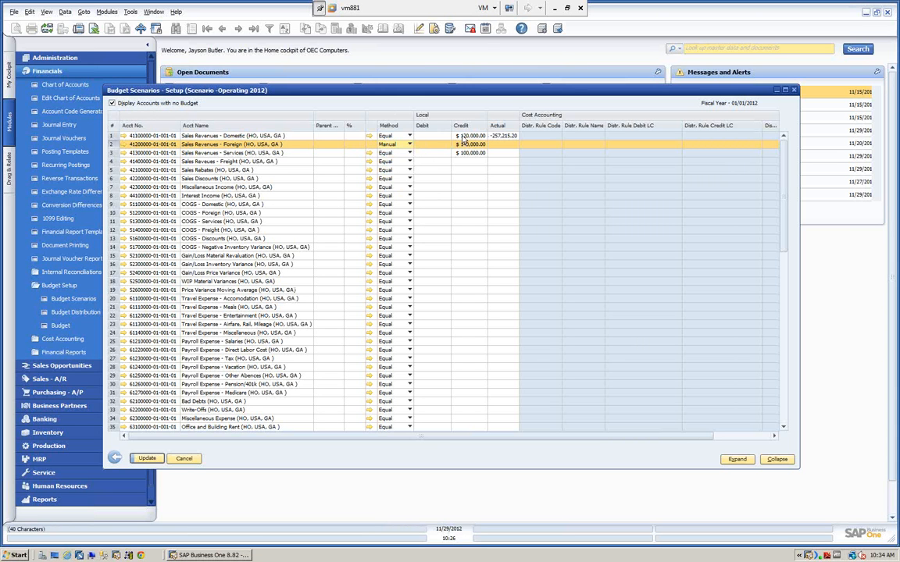
Hide and redisplay the accounts with no budget, and save and close the Operating 2012 budget.
click(113, 105)
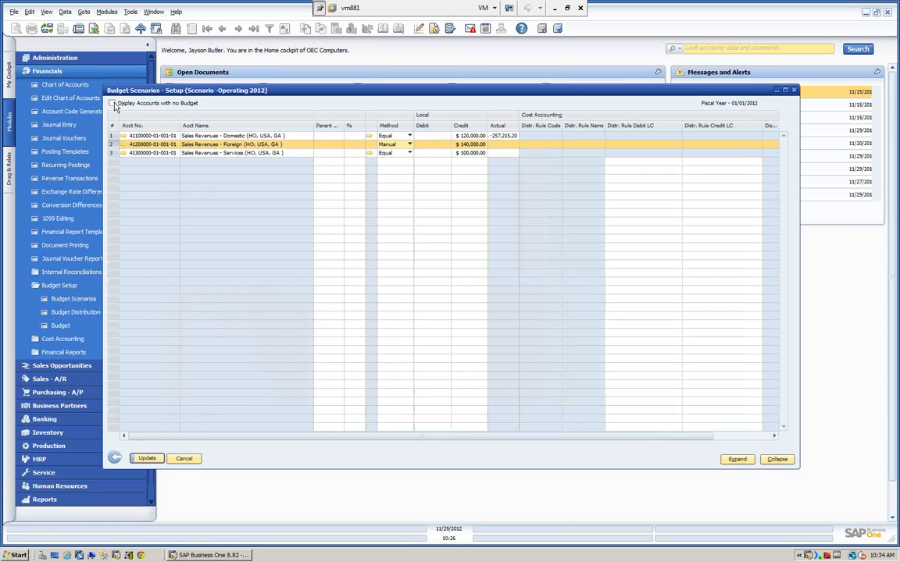
click(112, 104)
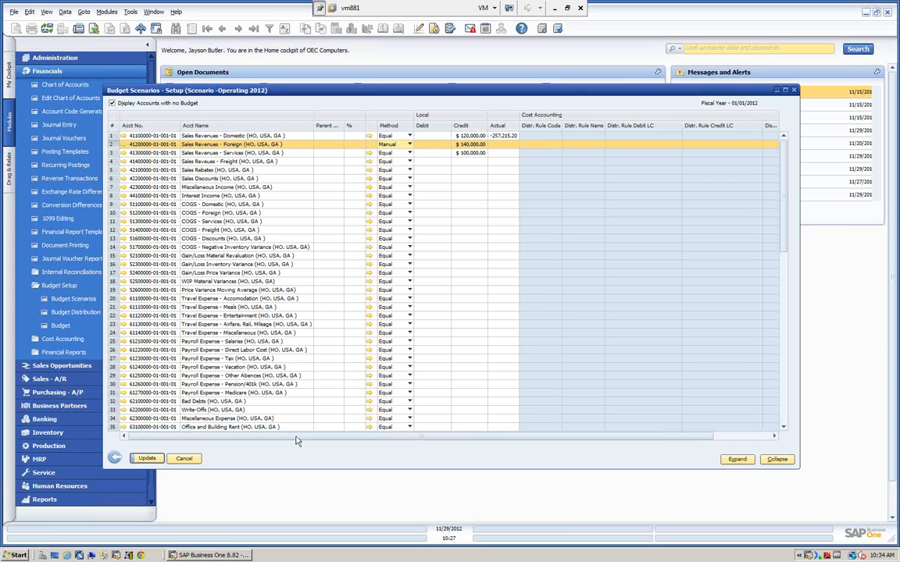
click(148, 460)
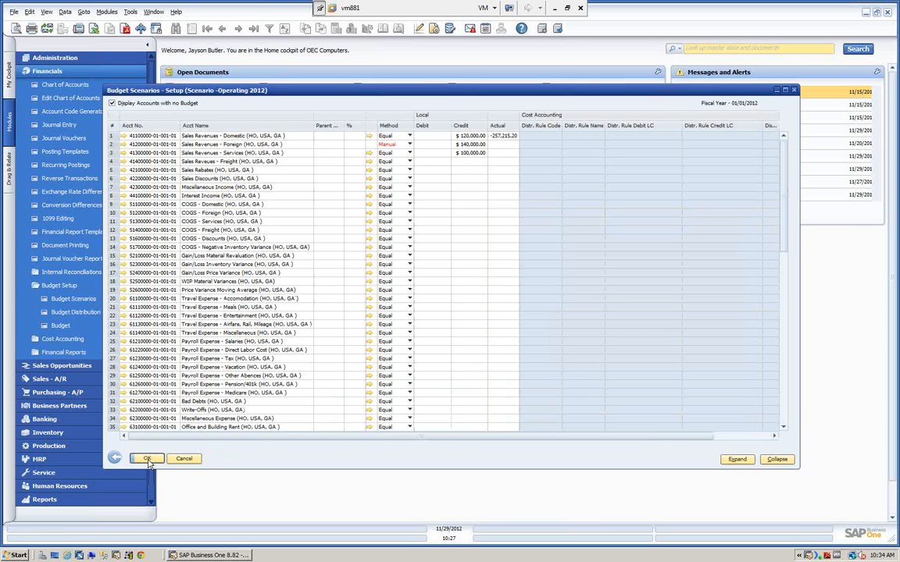
click(148, 459)
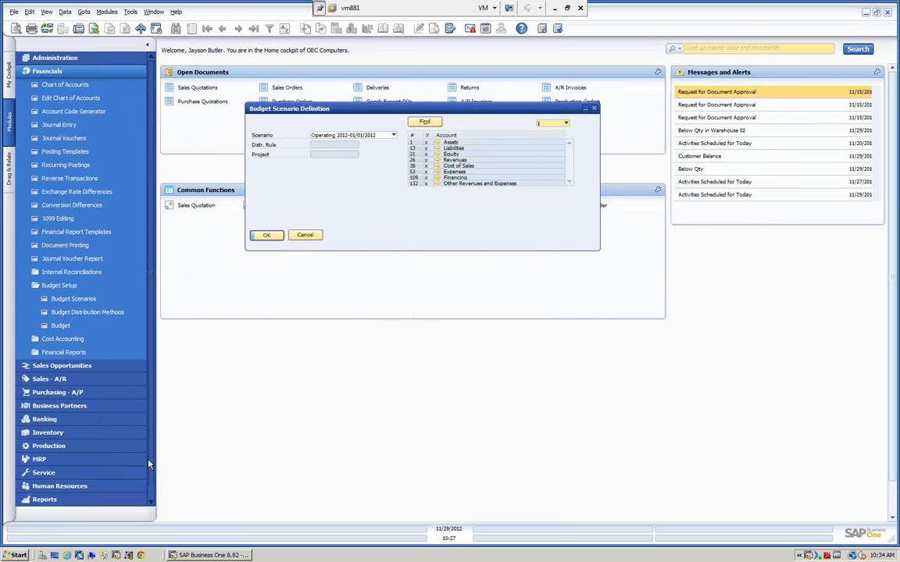
Close the budget scenario definition without changes and open the selection criteria of the Budget Report.
click(304, 236)
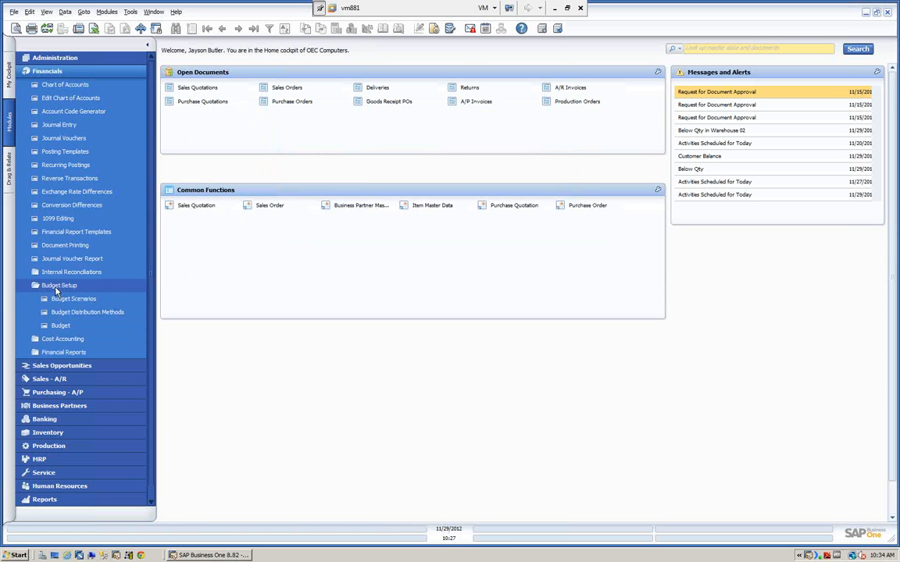
click(36, 354)
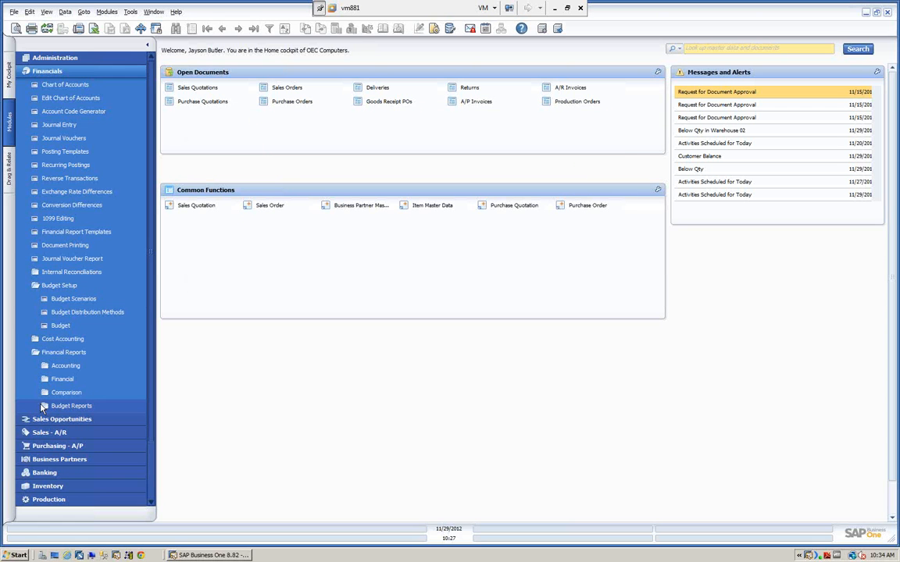
click(45, 407)
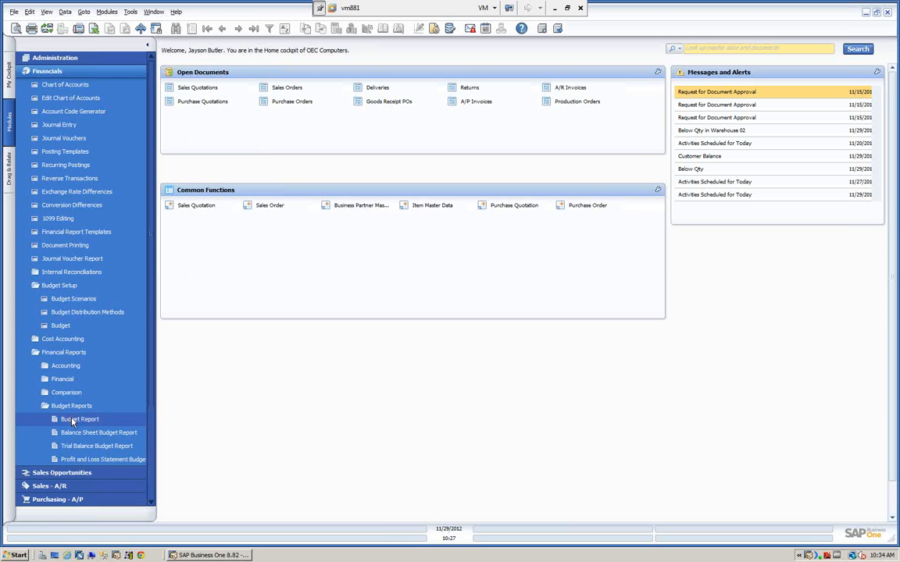
click(66, 420)
drag(300, 122, 281, 98)
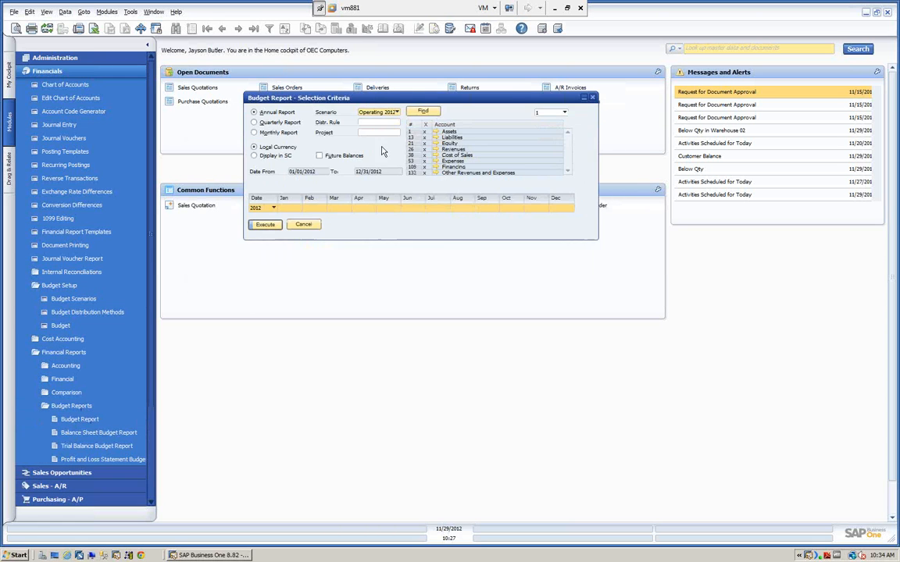
Run the monthly Budget Report for Operating 2012 with accounts at level 4, examine the level 4 results, and return to the criteria.
click(254, 133)
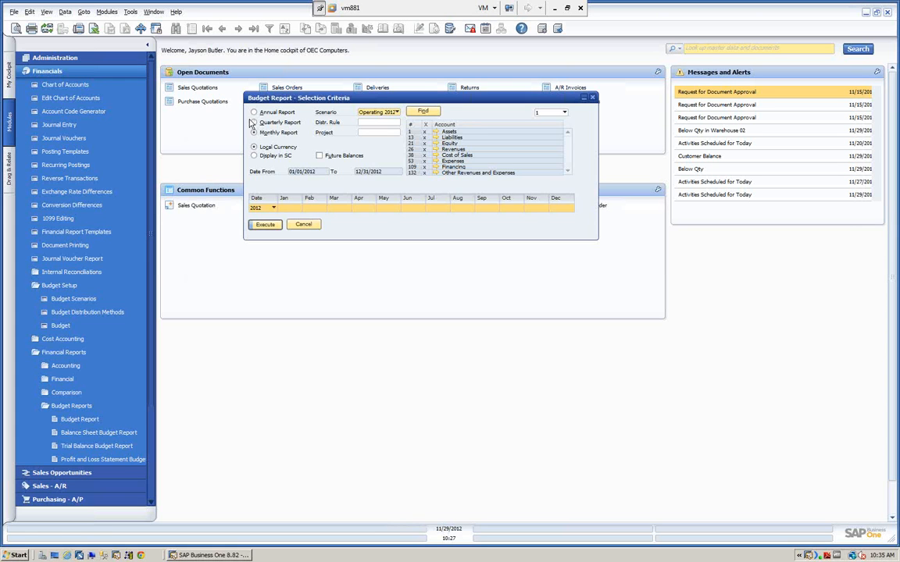
click(395, 113)
click(564, 114)
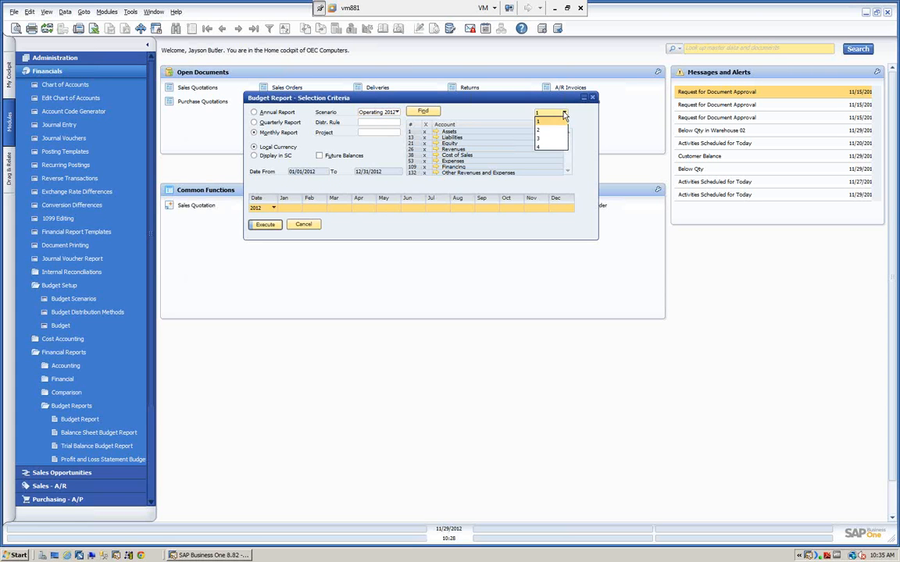
click(547, 146)
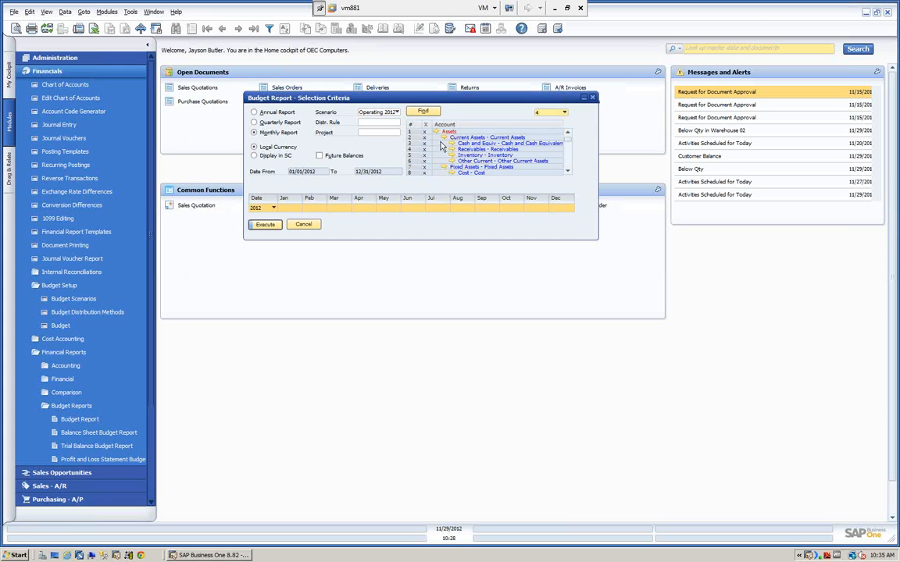
click(265, 224)
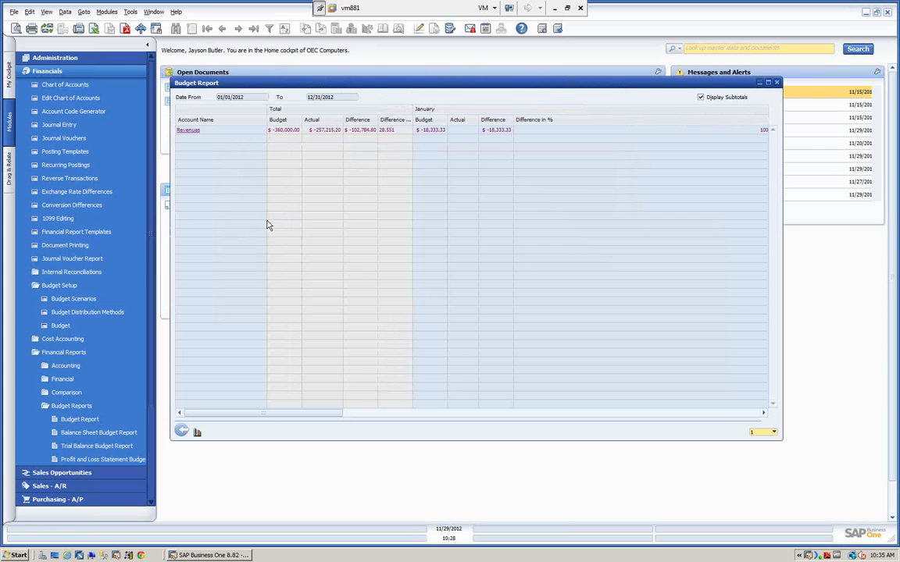
click(773, 432)
click(755, 471)
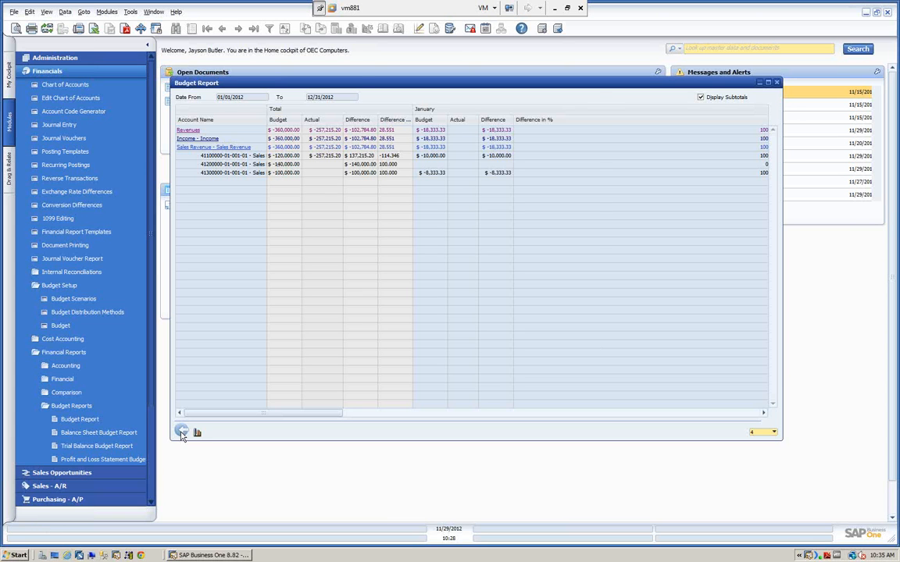
click(180, 434)
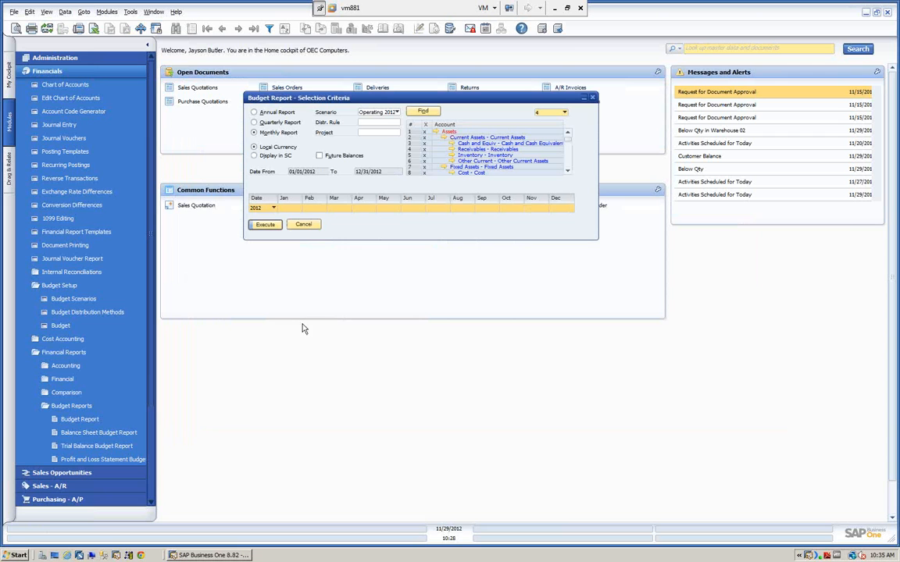
Run the monthly Budget Report for the New Budget 1 scenario, examine it at level 4, and return to the criteria.
click(397, 113)
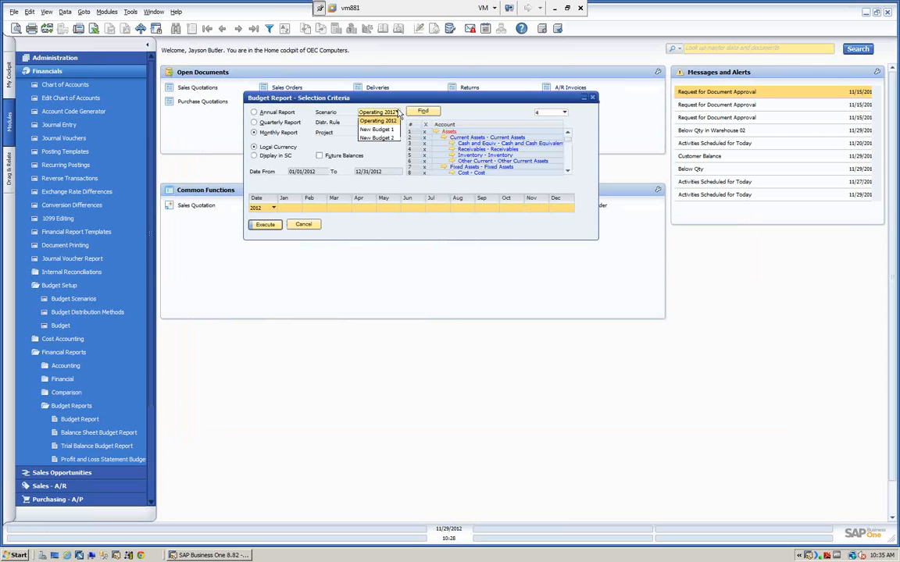
click(384, 132)
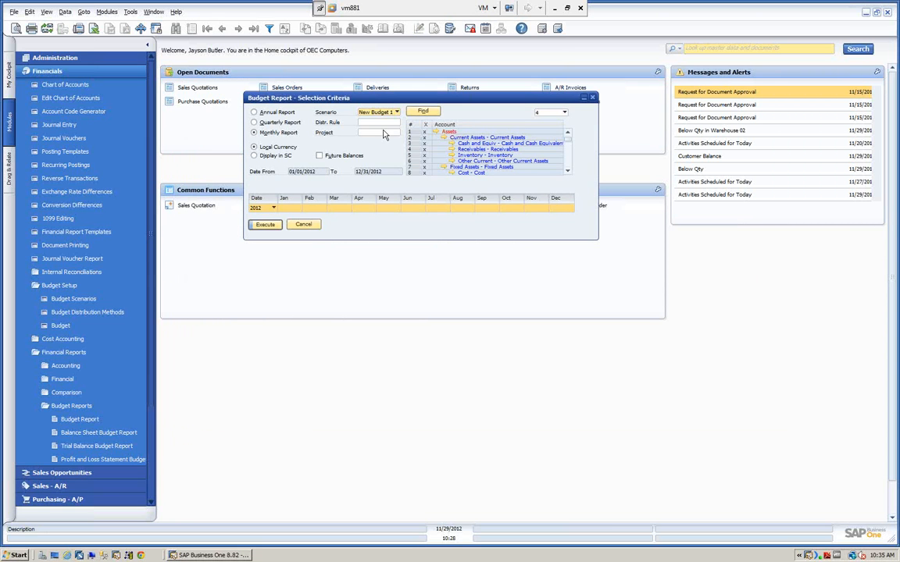
click(265, 225)
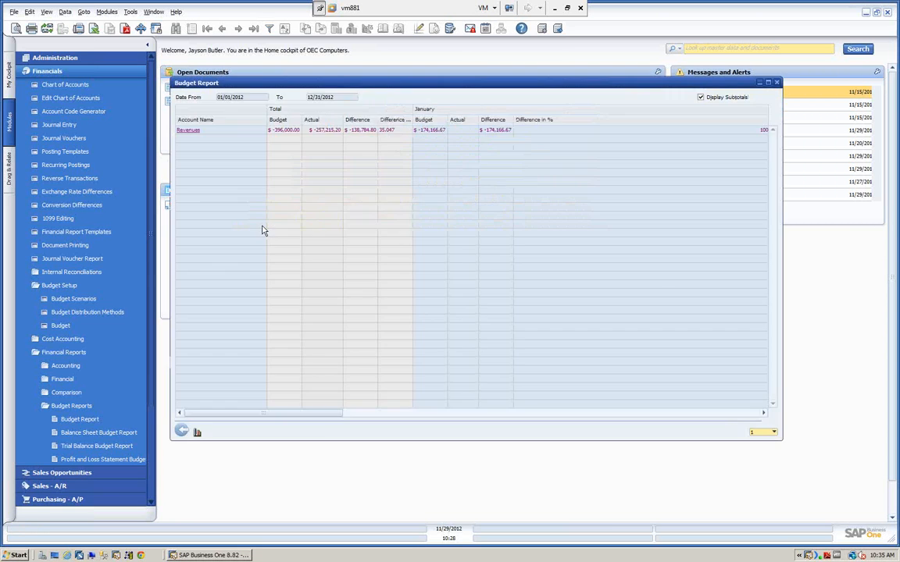
click(773, 433)
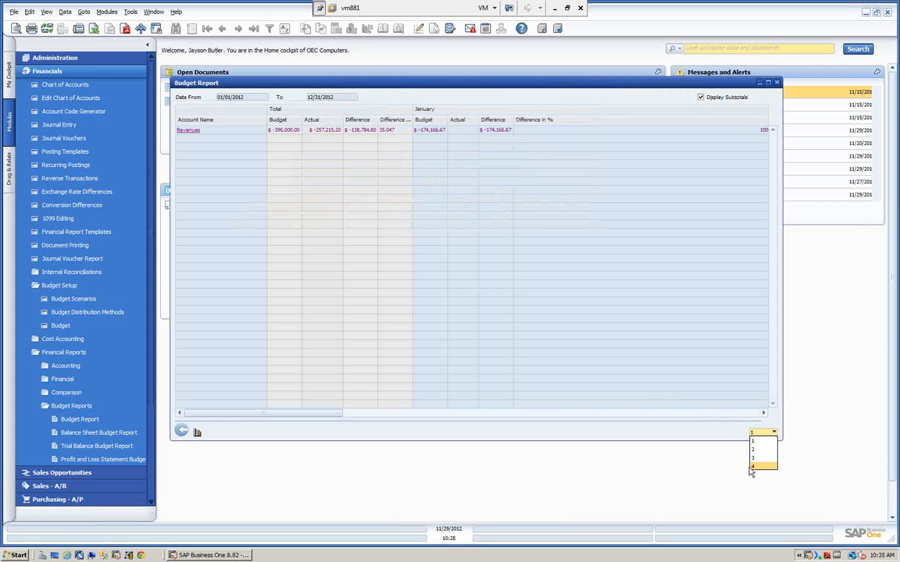
click(755, 467)
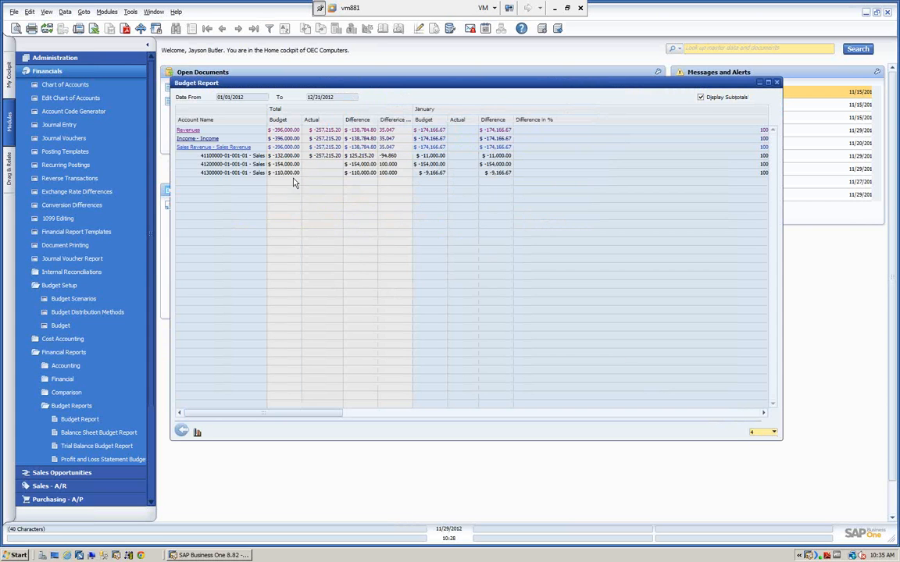
click(181, 432)
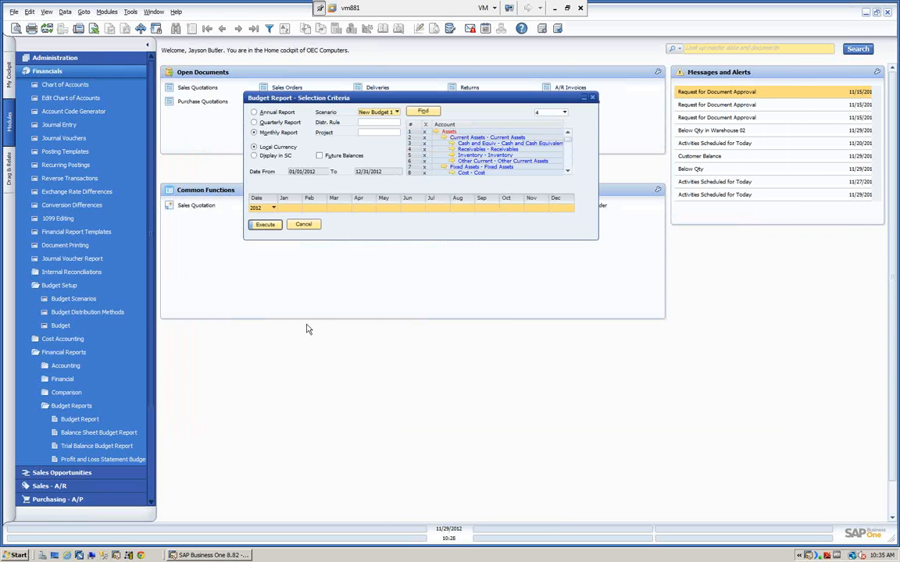
Run the monthly Budget Report for the New Budget 2 scenario and examine it at level 4.
click(396, 113)
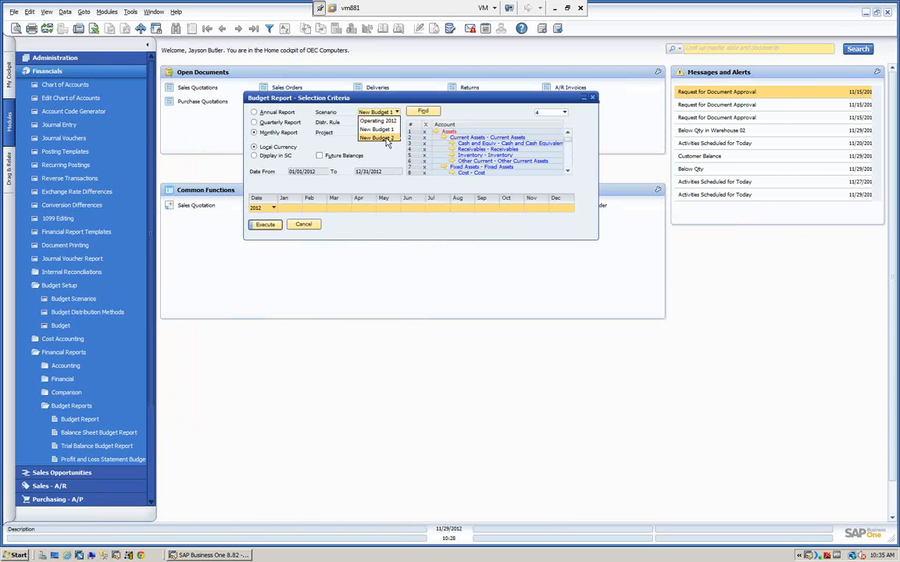
click(266, 226)
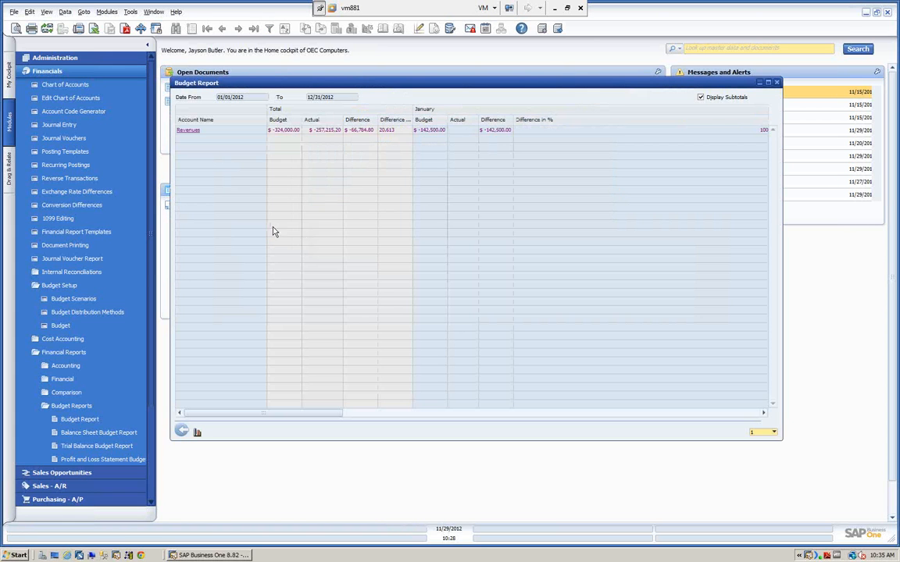
click(772, 433)
click(750, 465)
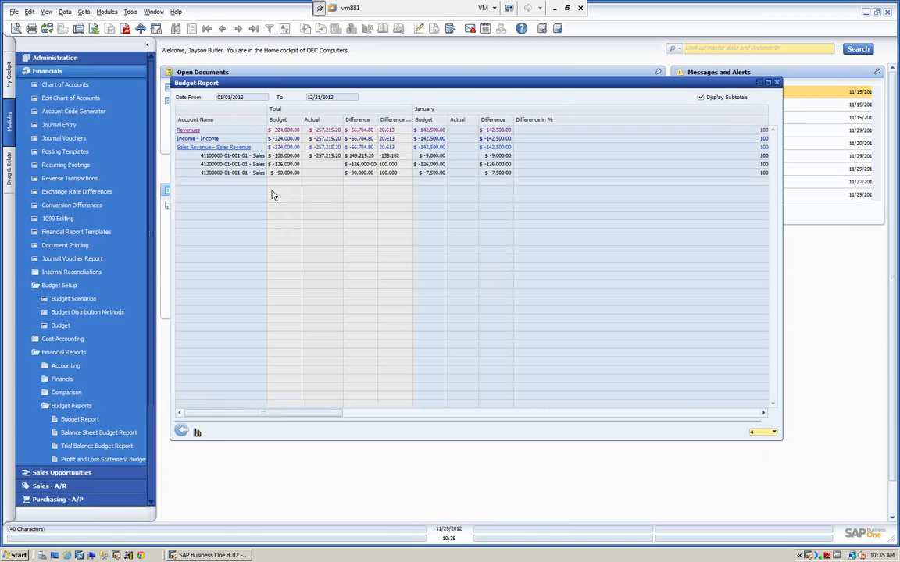
View the New Budget 2 budget-versus-actual chart as a bar graph, and leave the Budget Report.
click(197, 433)
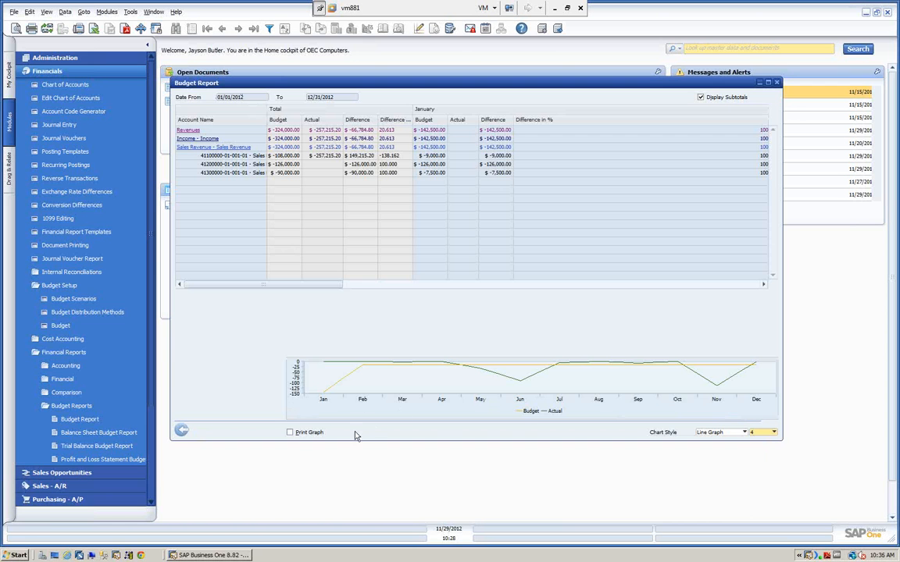
click(743, 432)
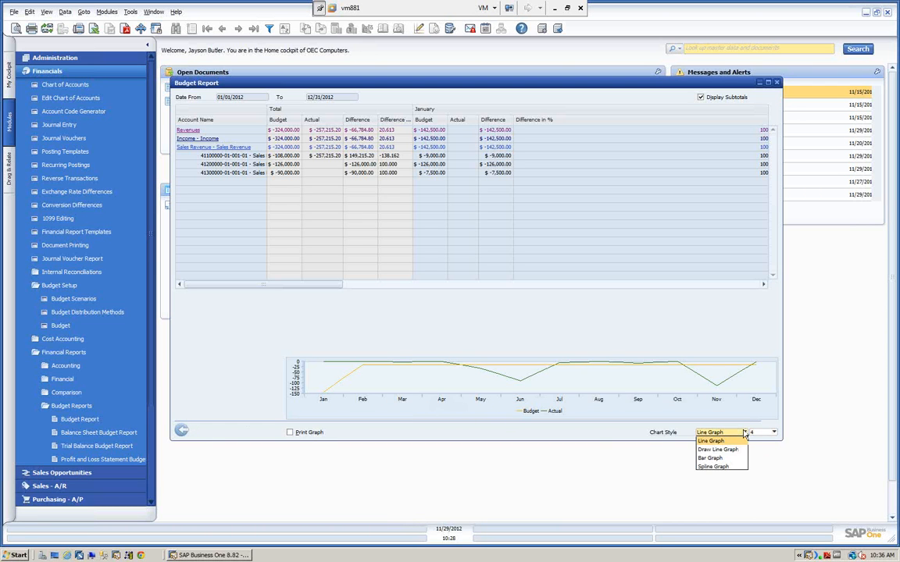
click(711, 460)
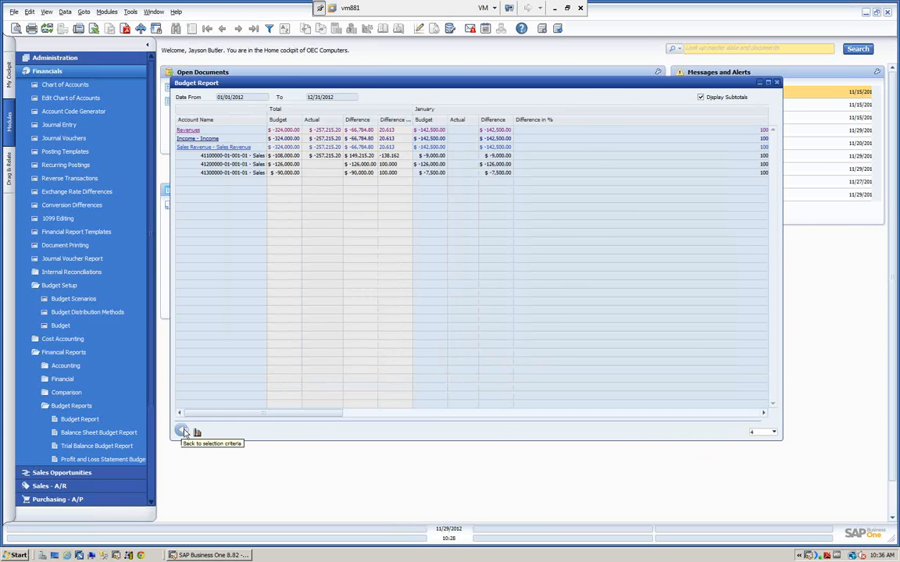
click(182, 431)
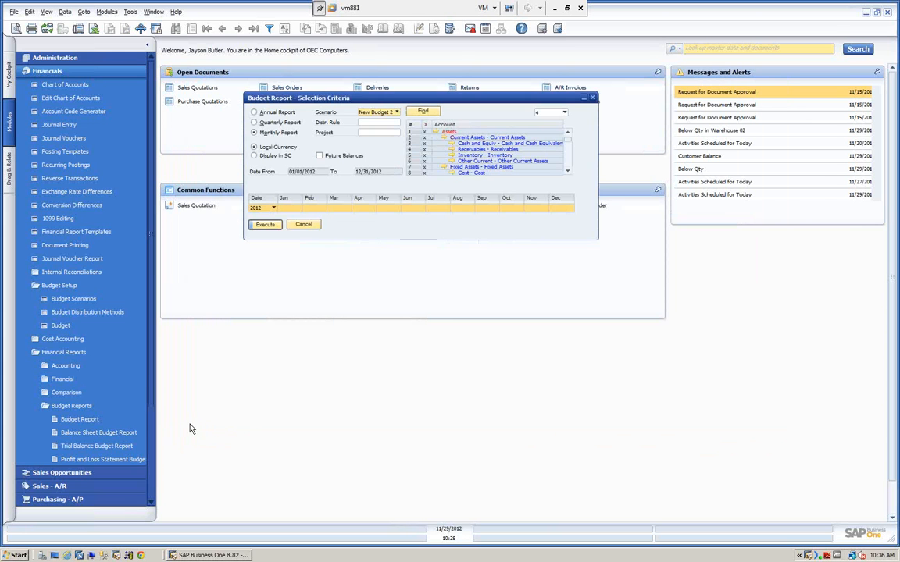
click(303, 224)
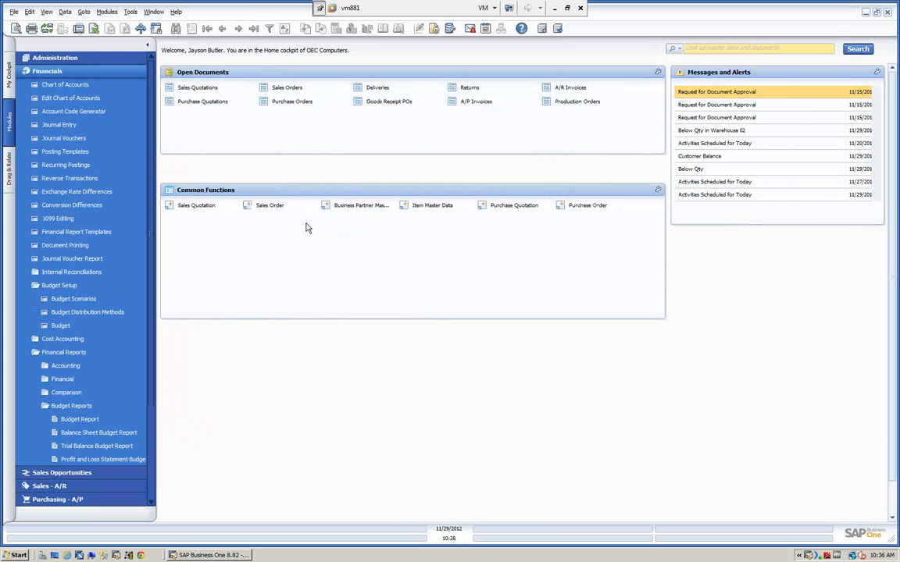
Open the Profit and Loss Statement Budget Report criteria, keep the Operating 2012 scenario, and choose the monthly report.
click(74, 461)
drag(318, 134, 342, 150)
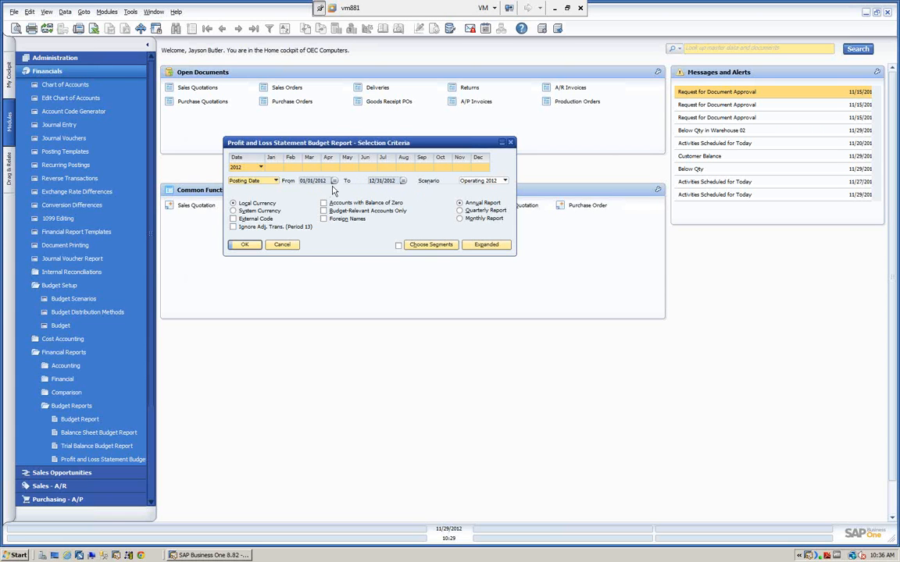
click(505, 180)
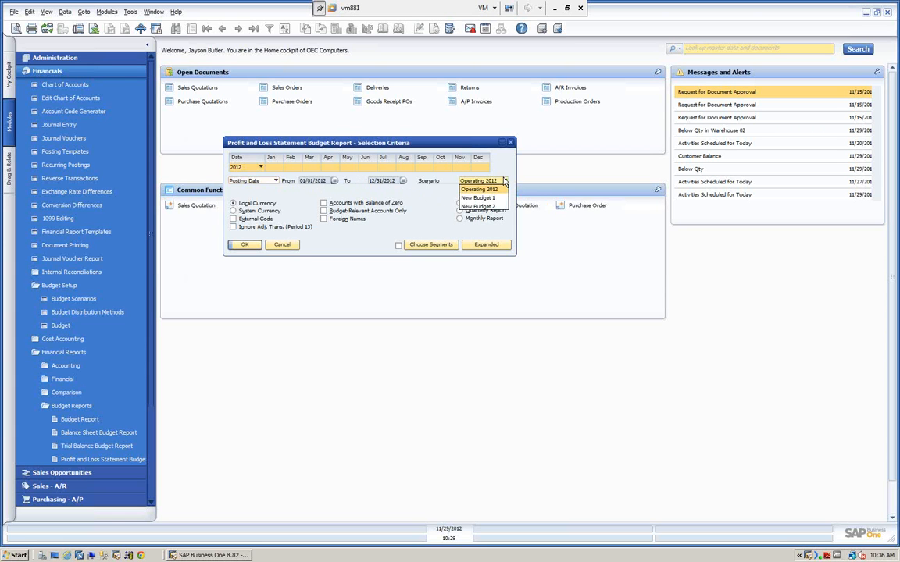
click(496, 189)
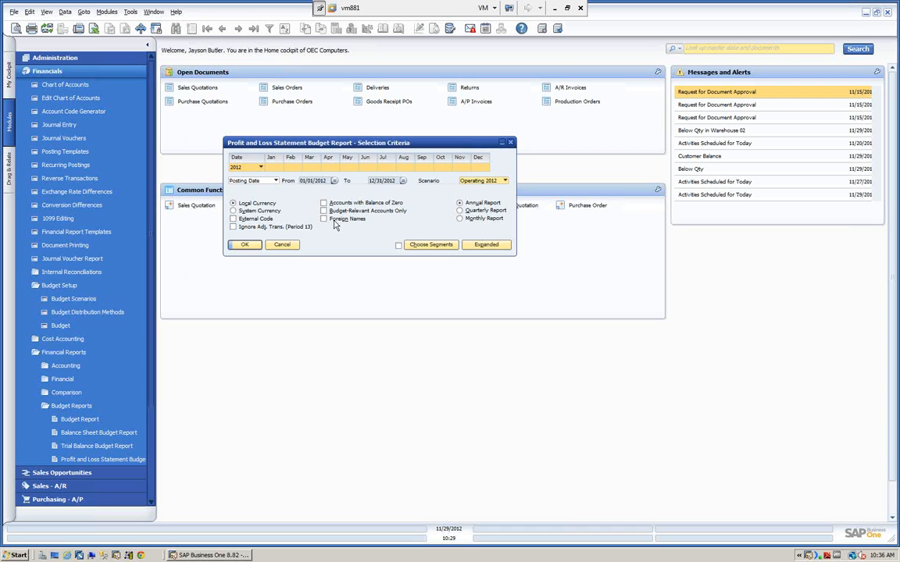
click(460, 220)
Examine the account segments and G/L account details of Sales Revenues - Domestic in the chart of accounts, and close it without changes.
click(70, 86)
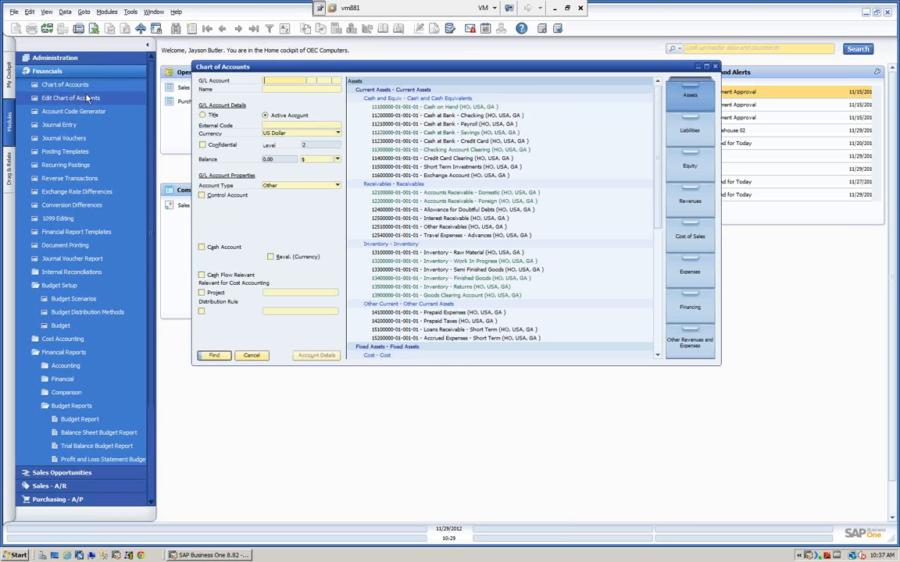
click(688, 202)
click(373, 105)
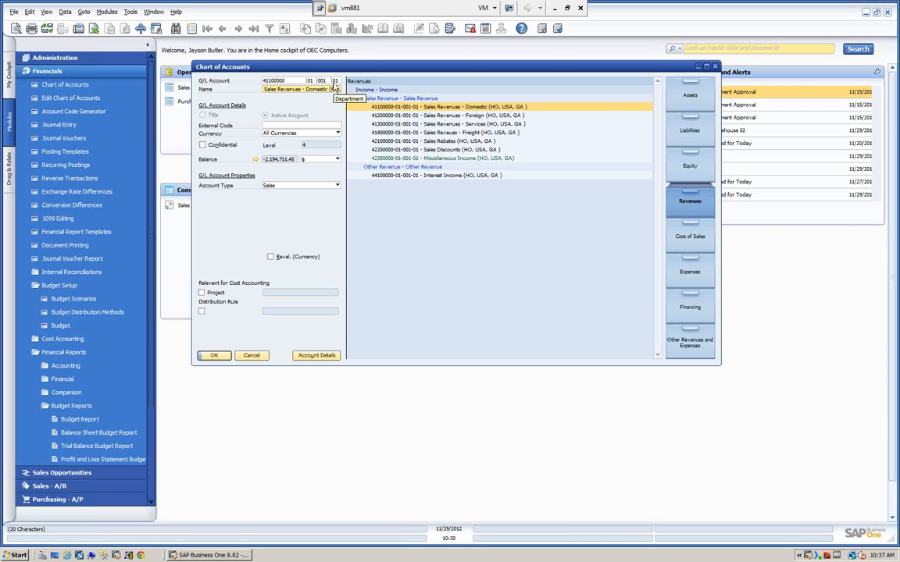
click(316, 355)
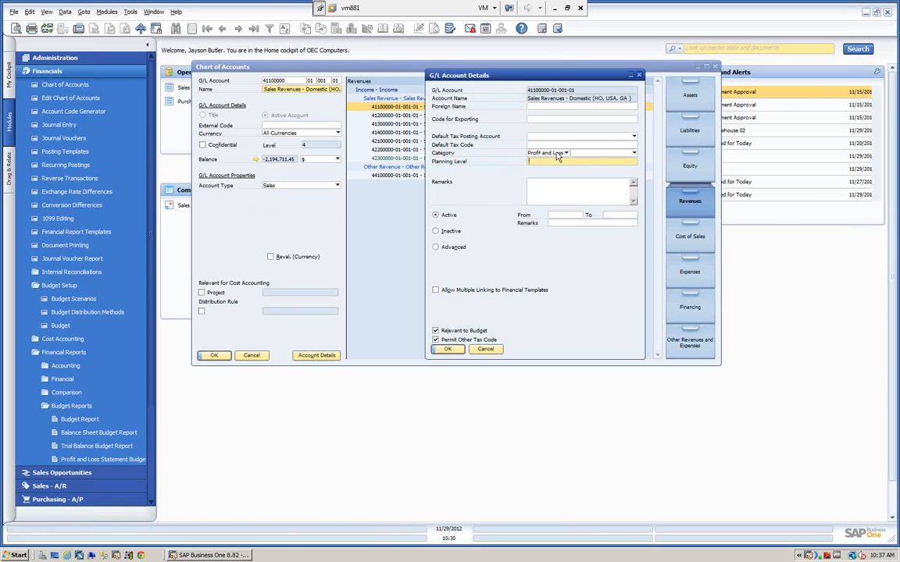
click(485, 349)
click(251, 356)
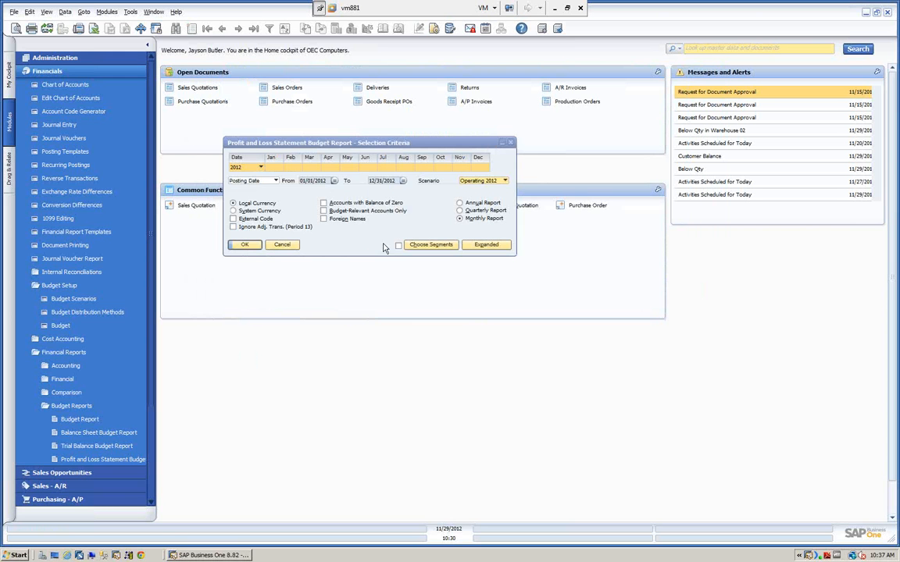
Examine the division segment codes available for filtering the Profit and Loss Statement Budget Report, without selecting any.
click(438, 244)
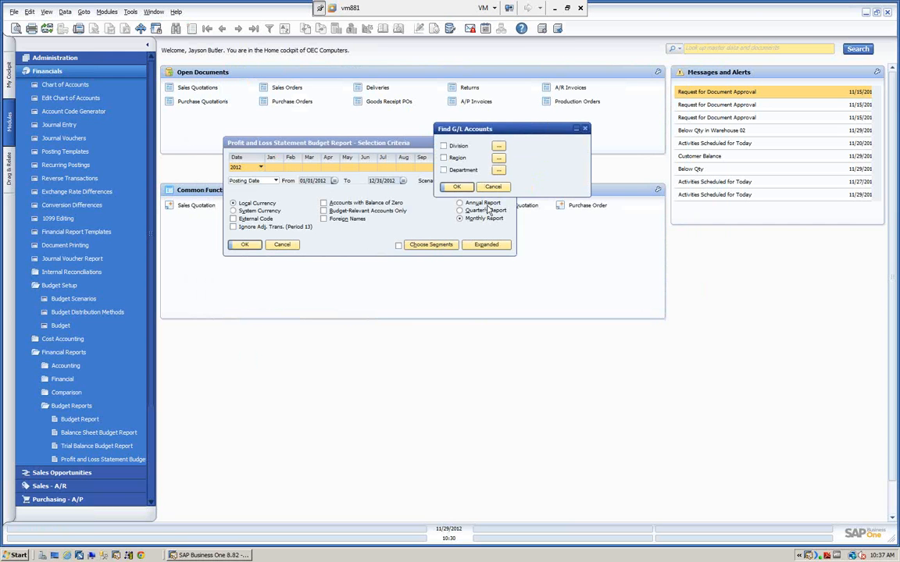
click(499, 148)
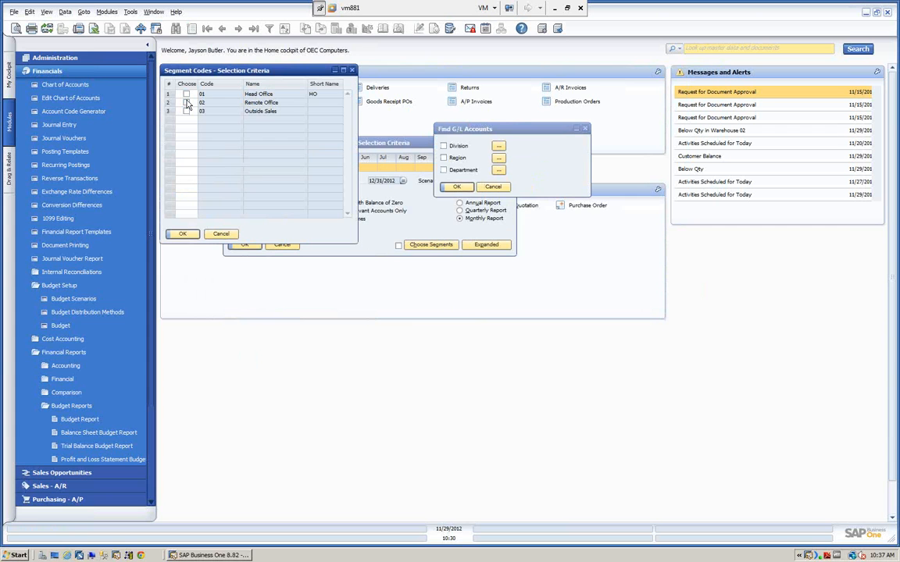
click(221, 235)
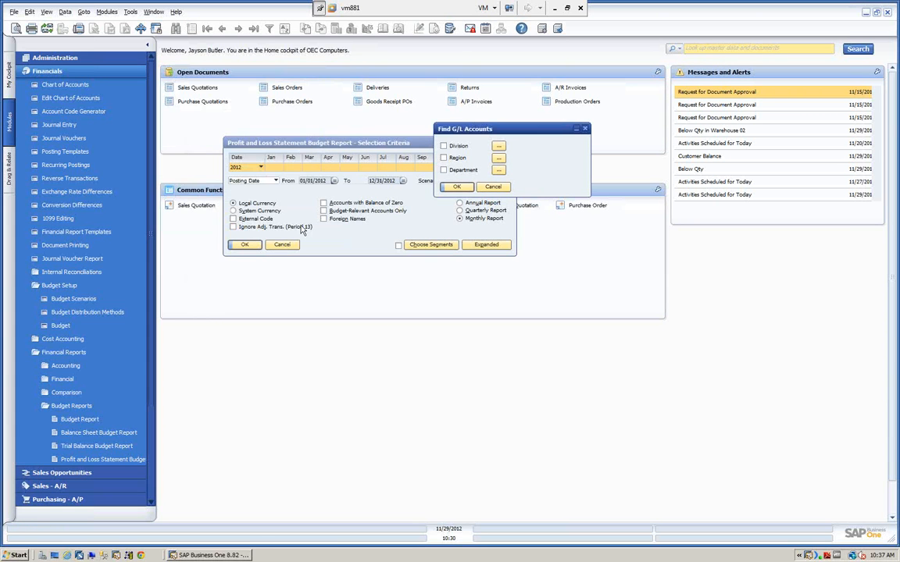
click(493, 190)
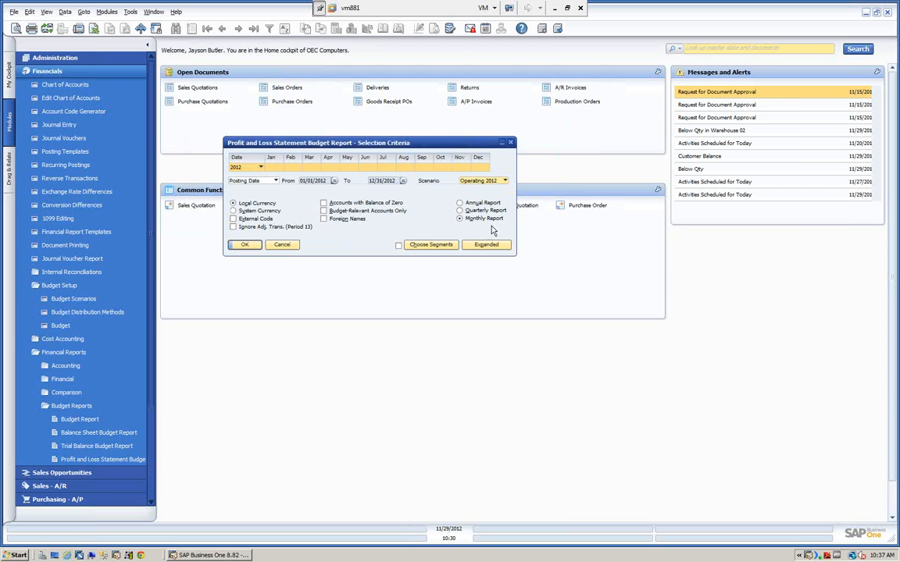
Examine the project and distribution rule ranges in the report's expanded selection criteria, and leave them without setting any.
click(485, 246)
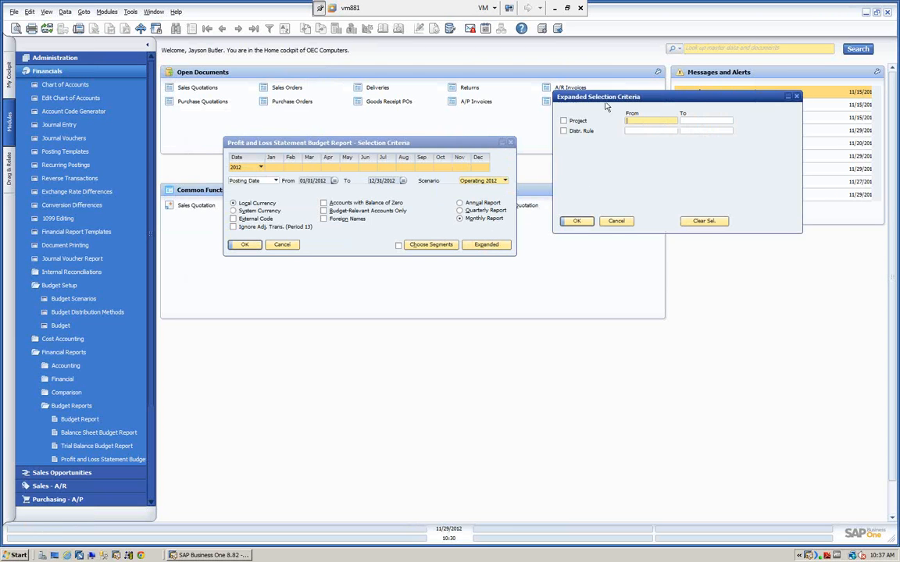
drag(596, 96, 571, 106)
click(613, 143)
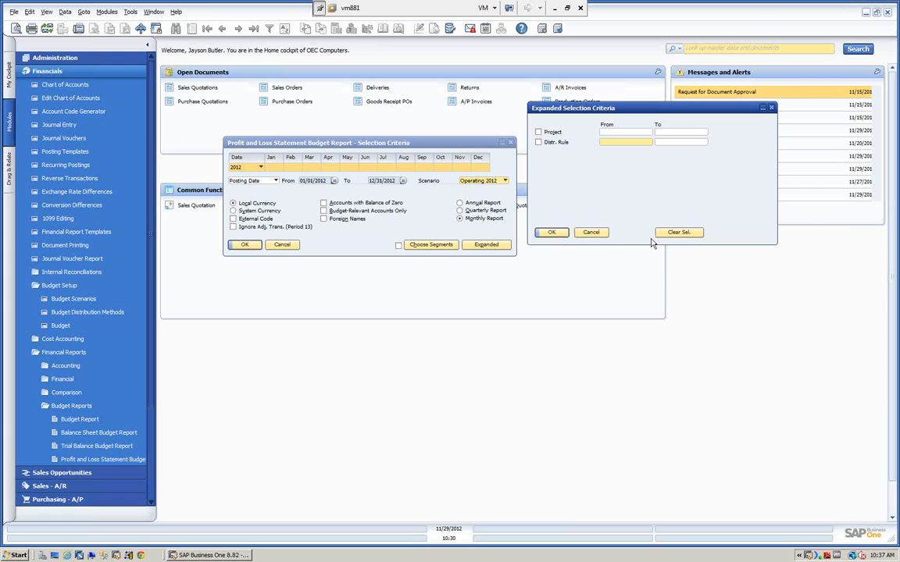
click(591, 232)
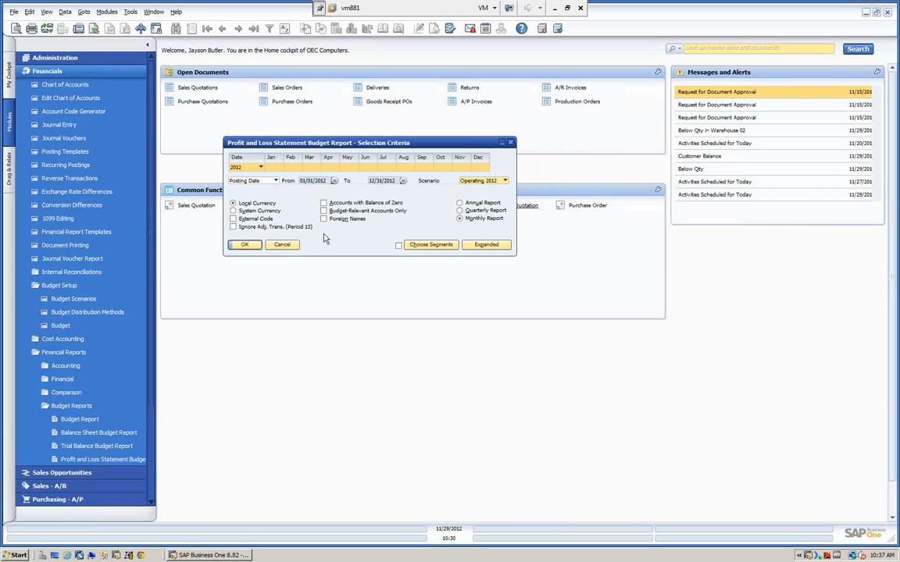
Run the monthly Profit and Loss Statement Budget Report for the Operating 2012 scenario, review it, and return to its criteria.
click(245, 245)
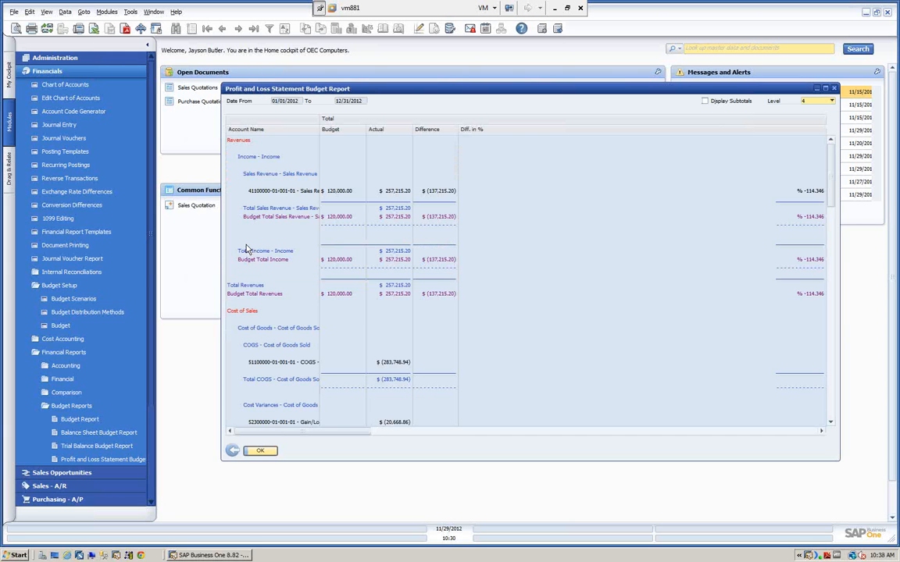
drag(290, 88, 244, 72)
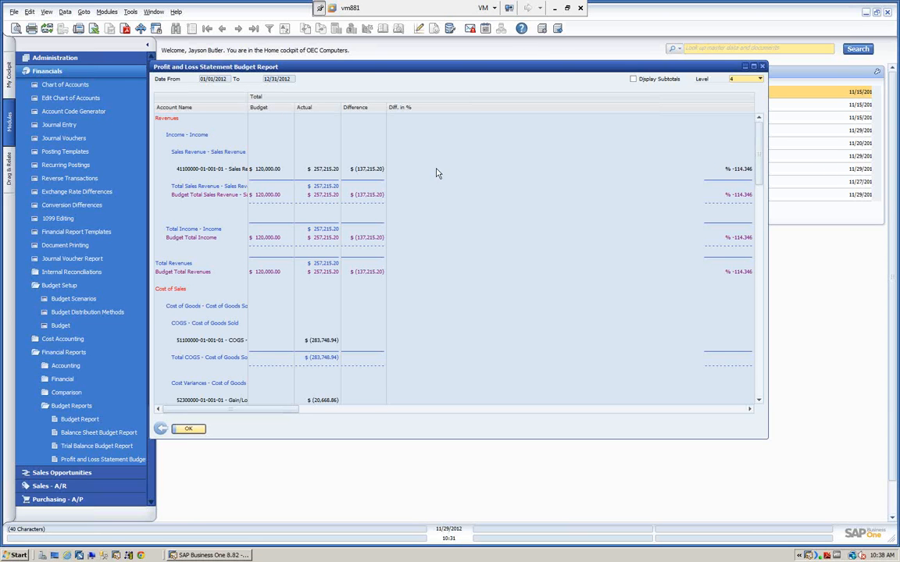
click(186, 428)
Run the Profit and Loss Statement Budget Report for the New Budget 1 scenario, review it, and return to its criteria.
click(504, 181)
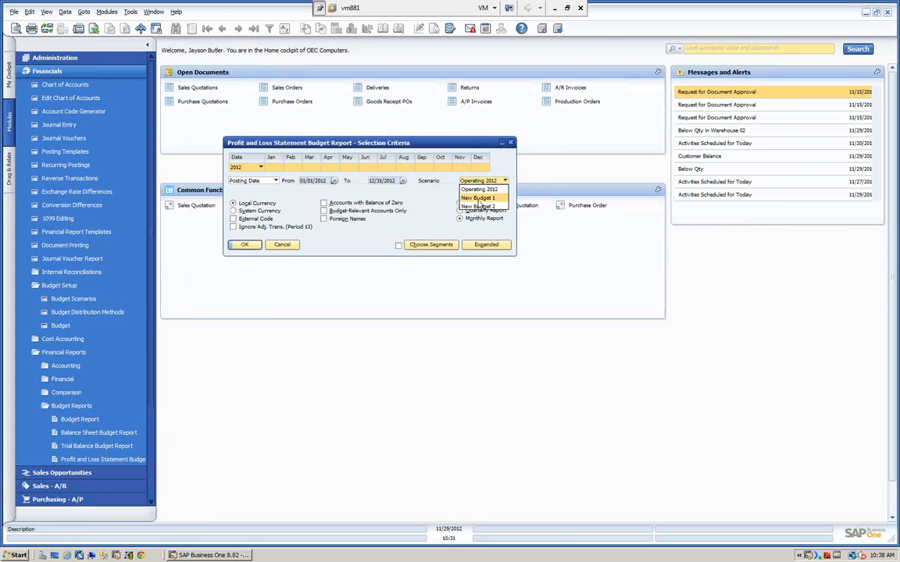
click(480, 198)
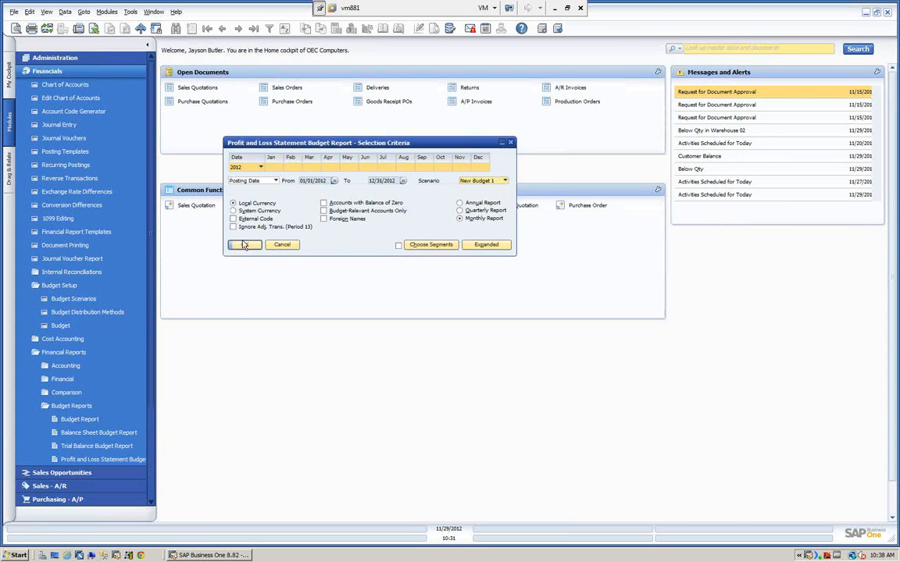
click(246, 245)
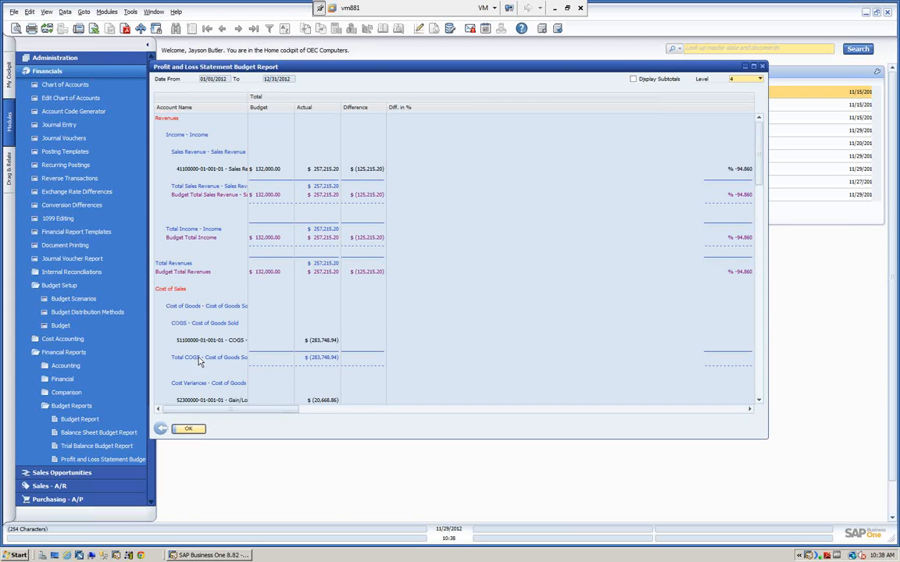
click(188, 428)
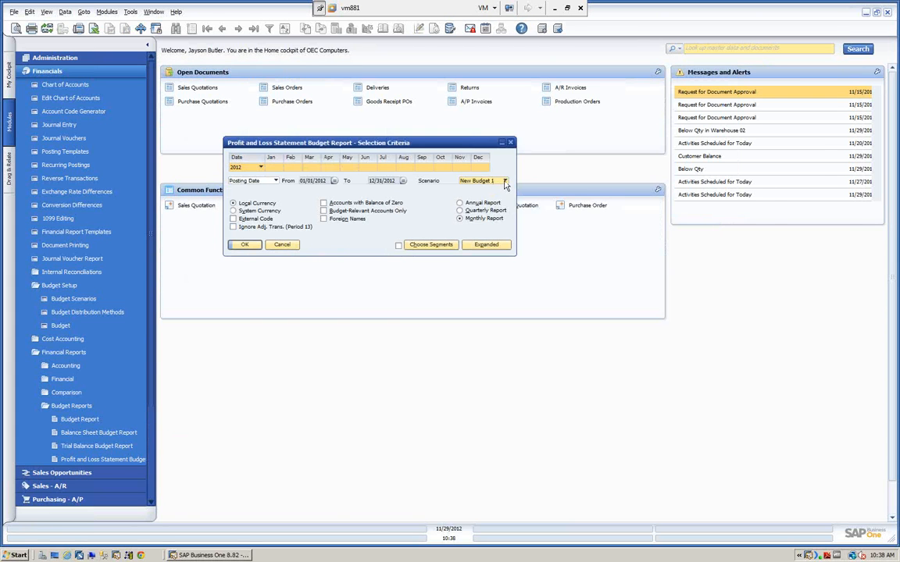
Run the Profit and Loss Statement Budget Report for the New Budget 2 scenario, review and close it, and collapse the Financials module.
click(476, 181)
click(480, 207)
click(244, 246)
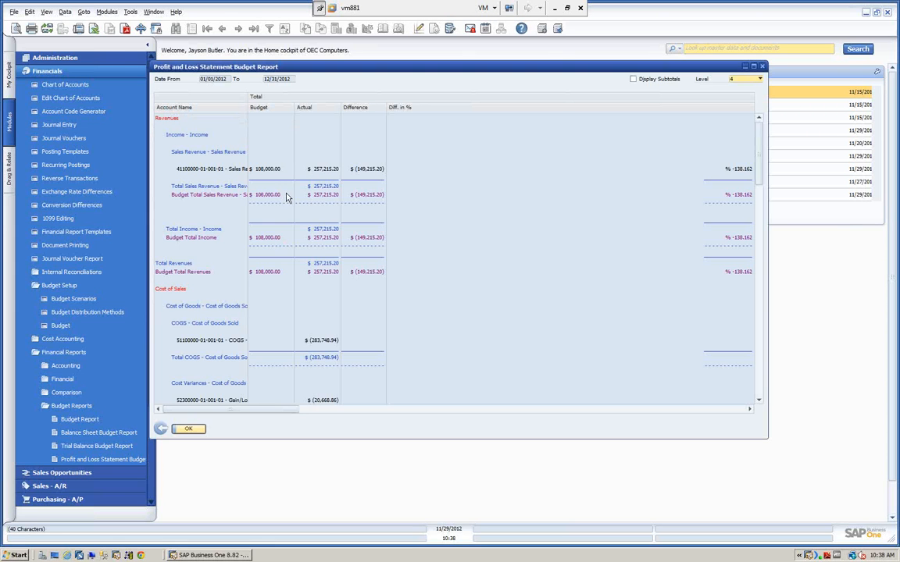
click(188, 429)
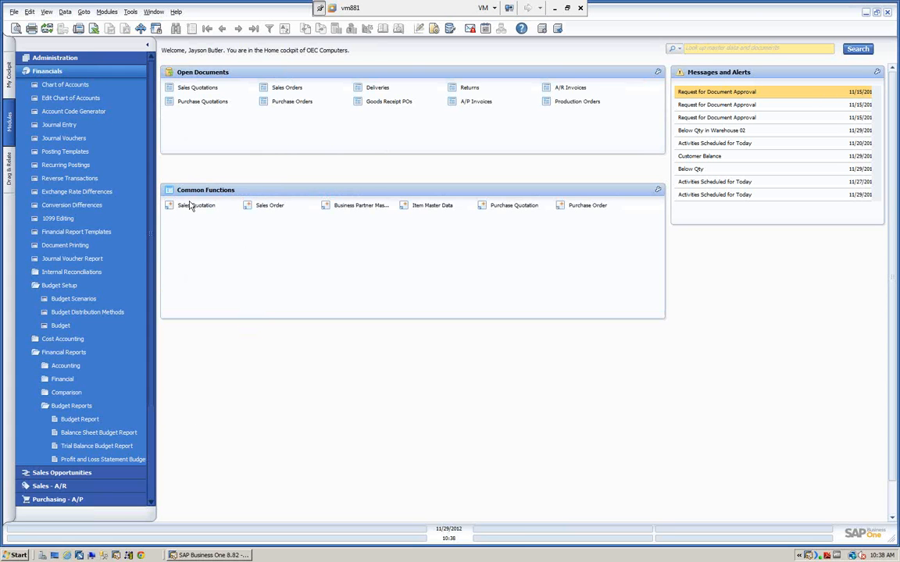
click(91, 74)
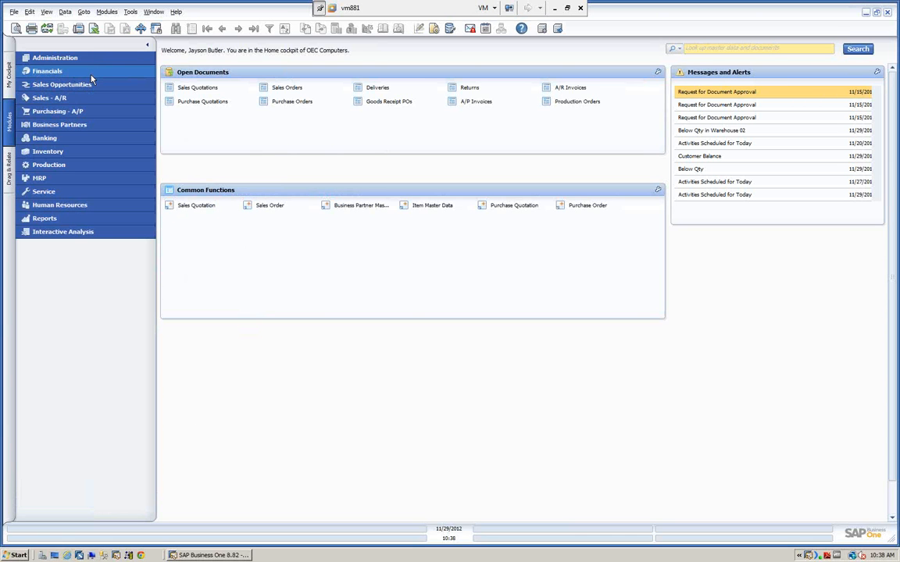